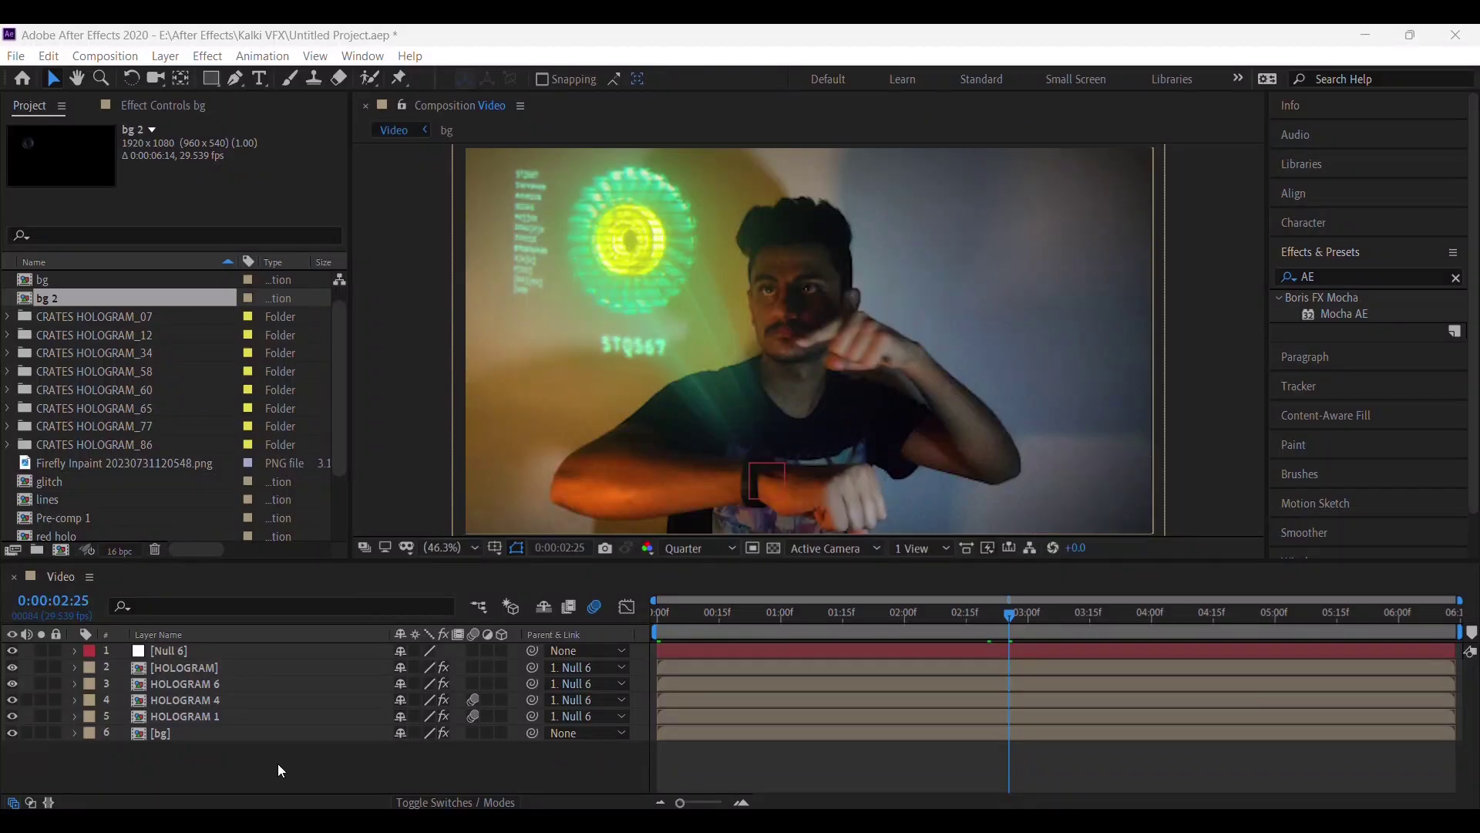
Step: Open the bg pre-comp and toggle Adjustment Layers 3 and 2 to compare their Curves look
{"action": "double_click", "coordinate": [173, 733]}
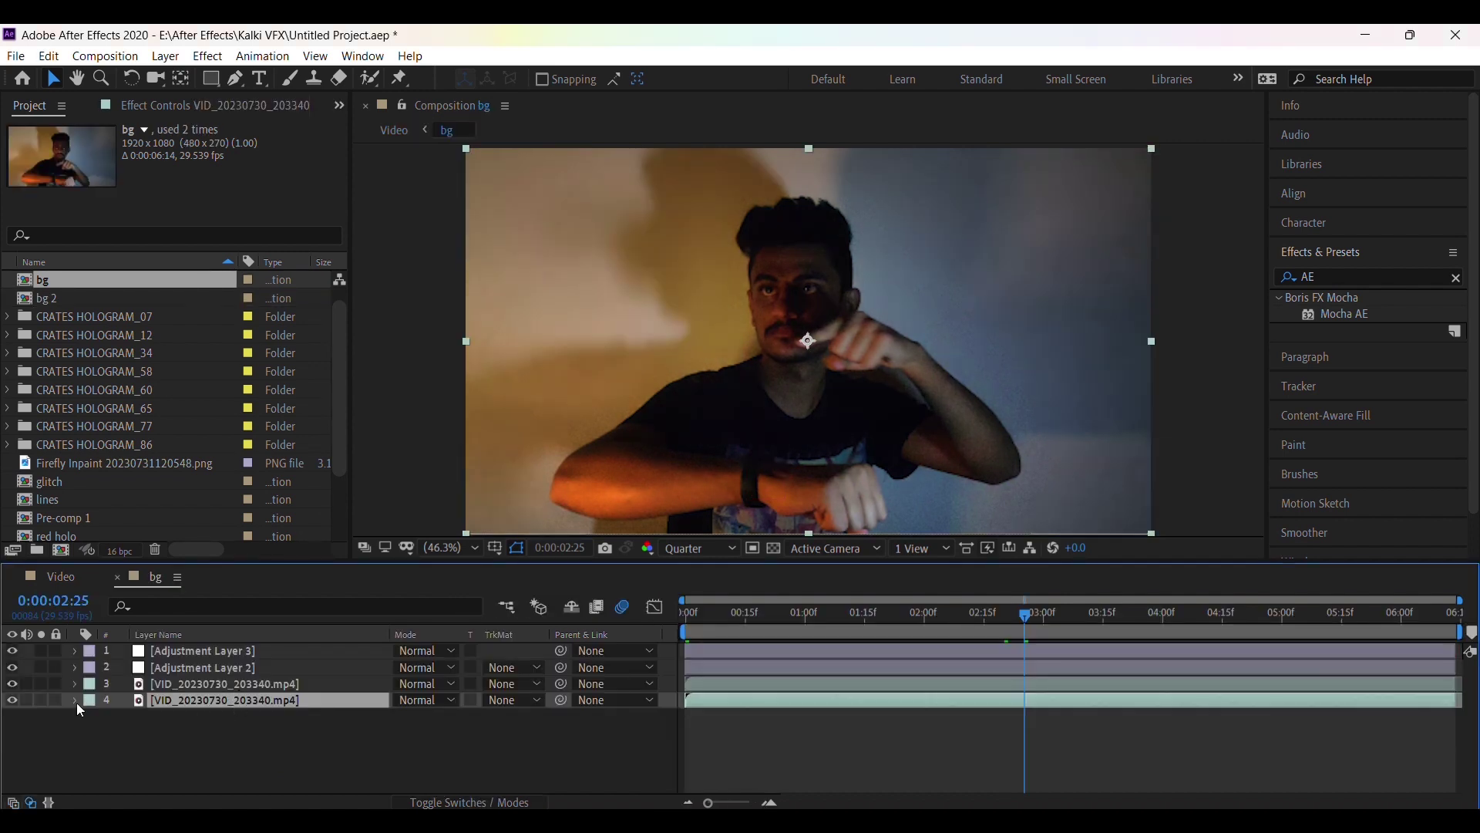
{"action": "left_click", "coordinate": [223, 655]}
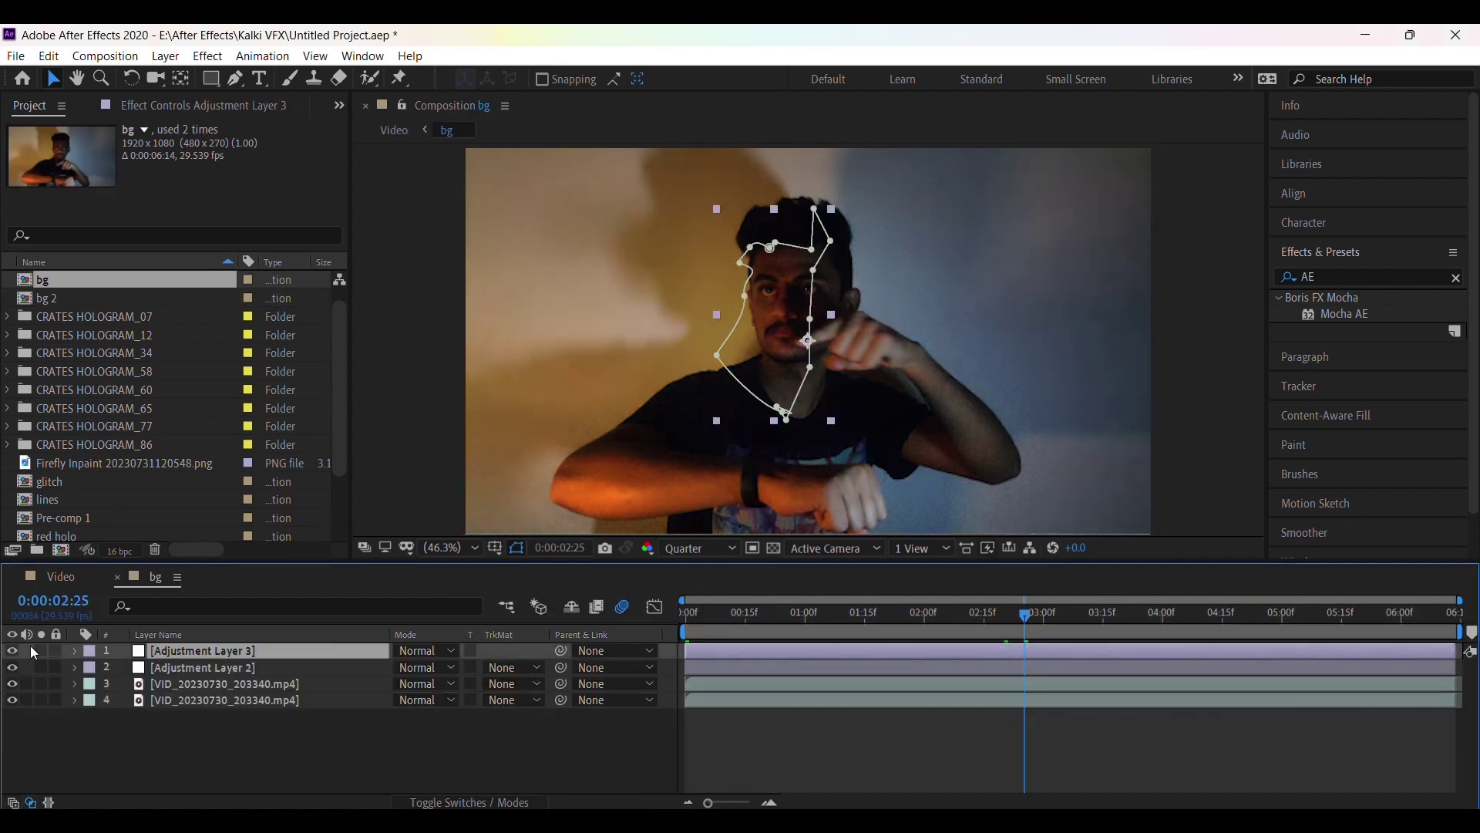
{"action": "left_click", "coordinate": [13, 652]}
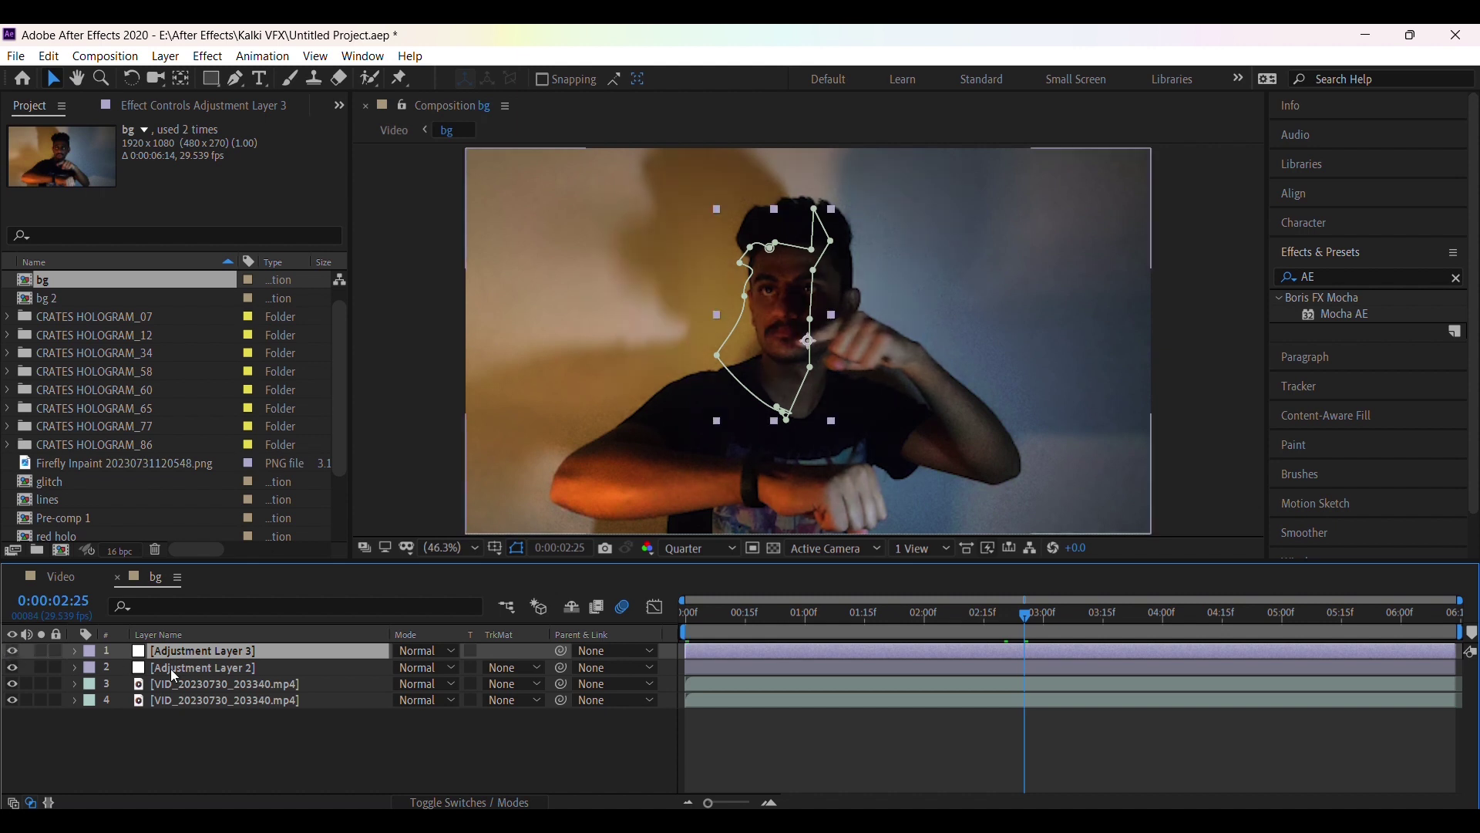
{"action": "left_click", "coordinate": [197, 669]}
{"action": "left_click", "coordinate": [12, 671]}
{"action": "left_click", "coordinate": [12, 671]}
{"action": "left_click", "coordinate": [194, 106]}
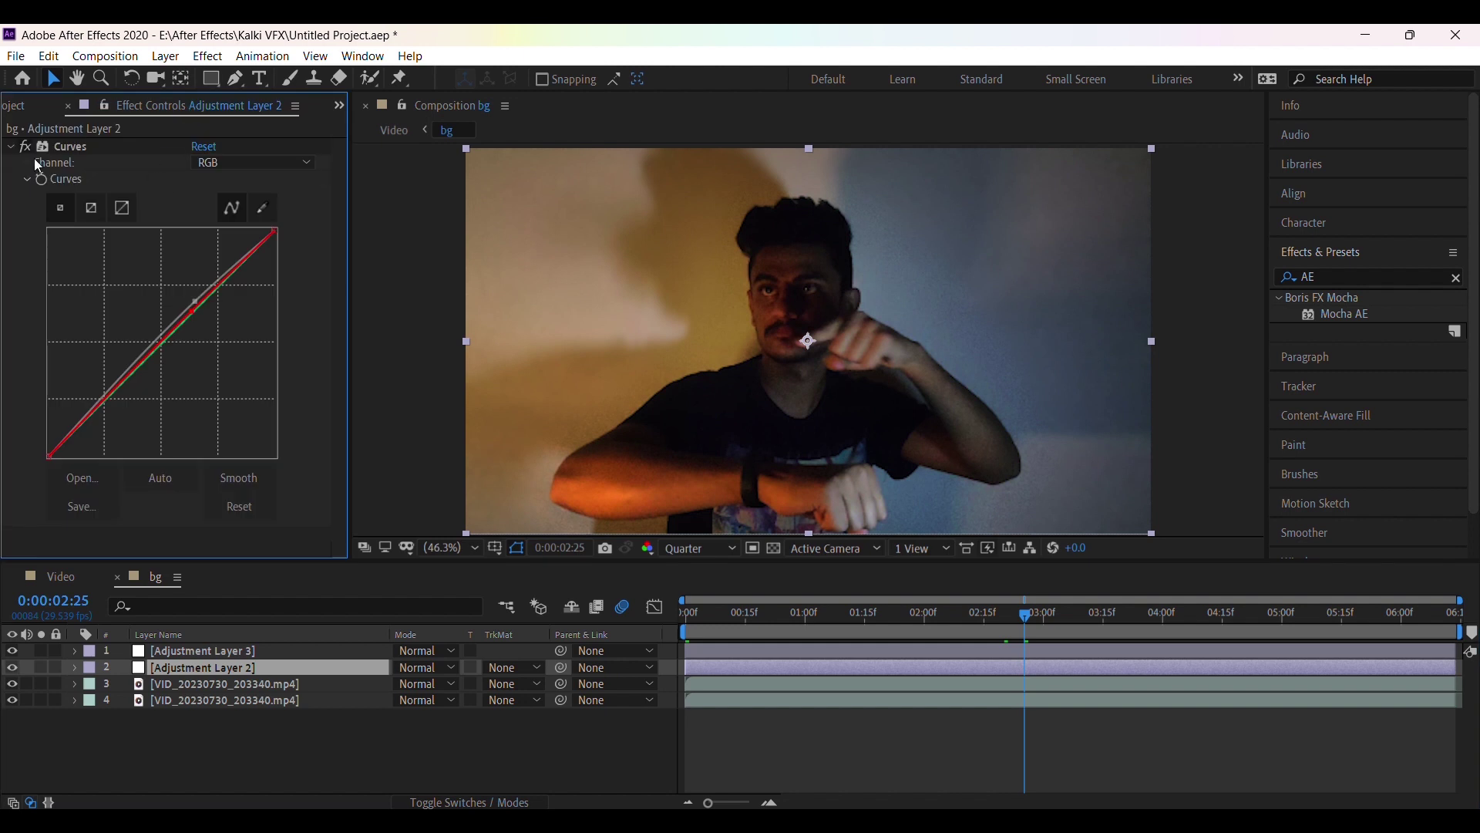
{"action": "left_click", "coordinate": [198, 651]}
Step: Inspect the footage layers' Remove Grain and Camera Lens Blur settings, then return to Video
{"action": "left_click", "coordinate": [199, 685]}
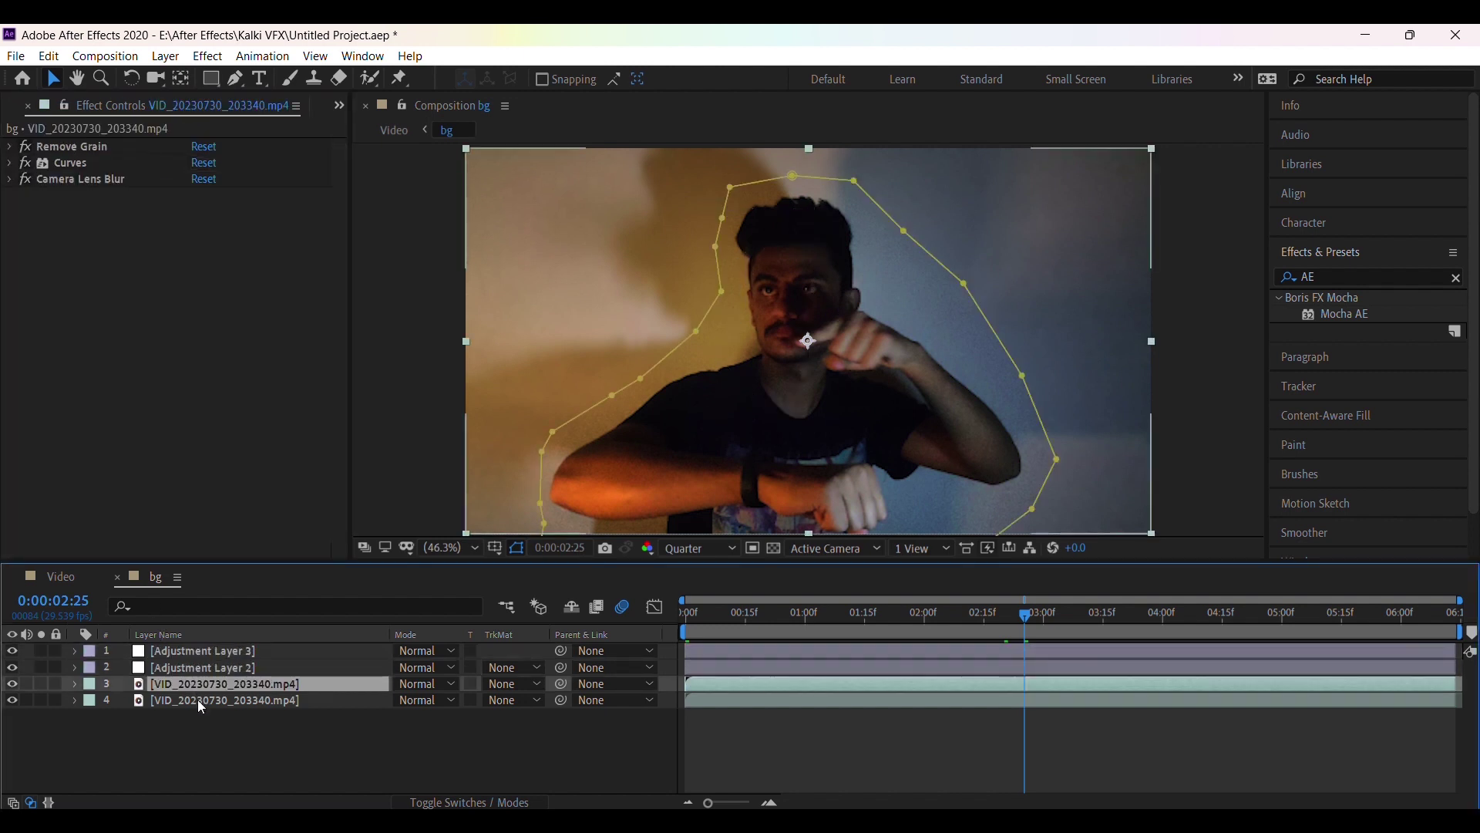
{"action": "left_click", "coordinate": [197, 700]}
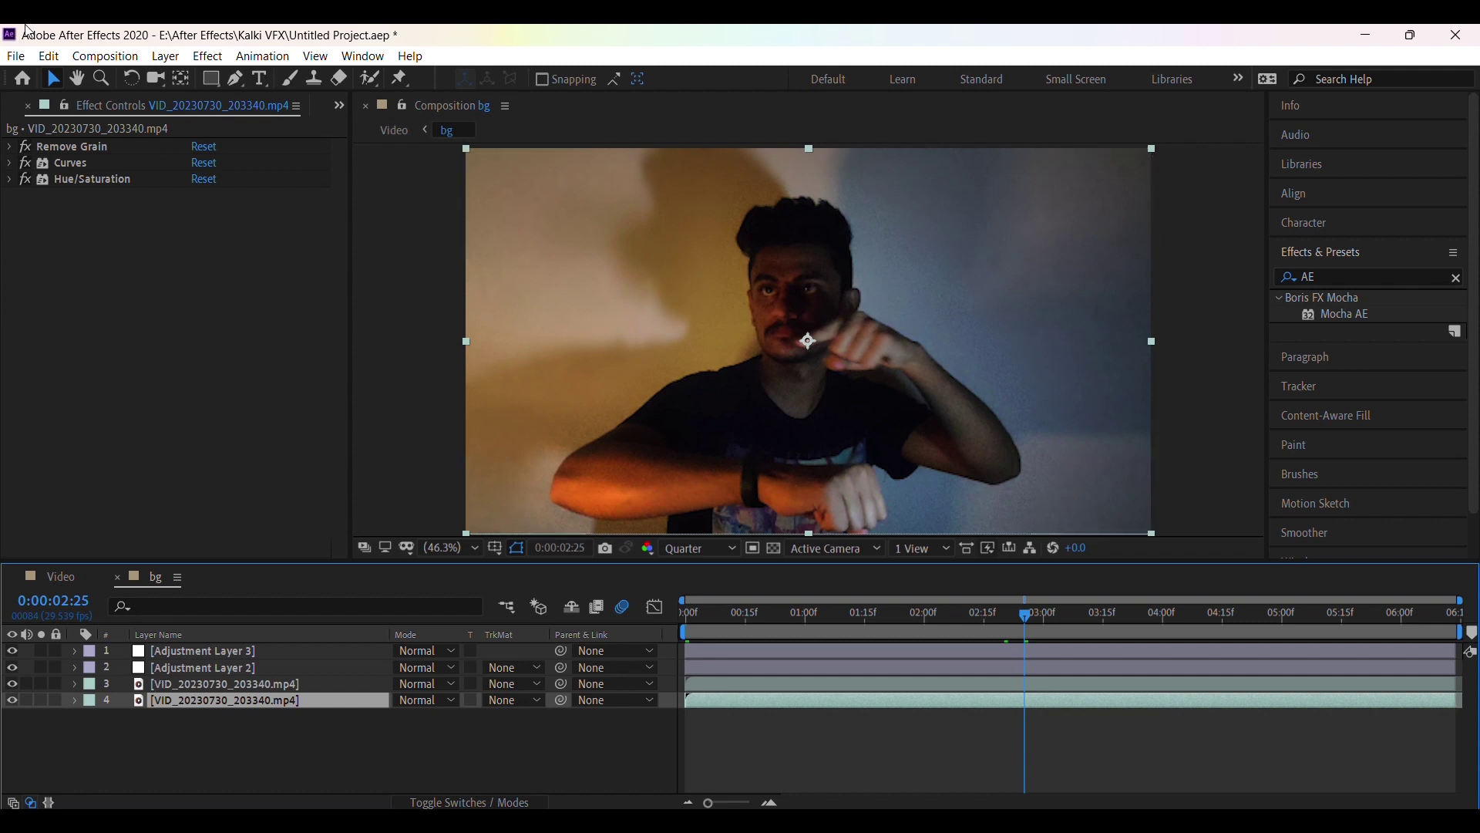
{"action": "left_click", "coordinate": [8, 146]}
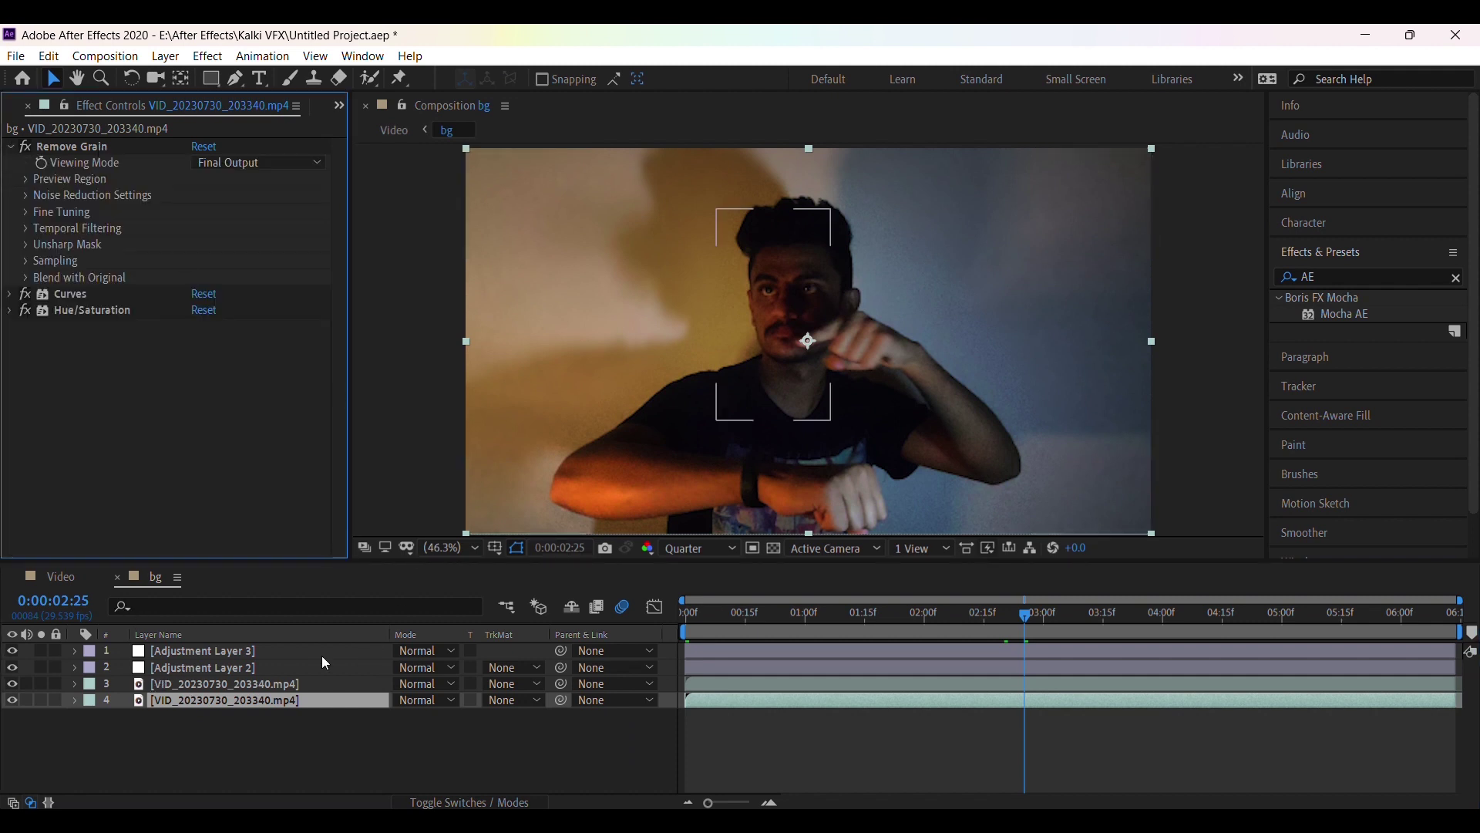
{"action": "left_click", "coordinate": [247, 685]}
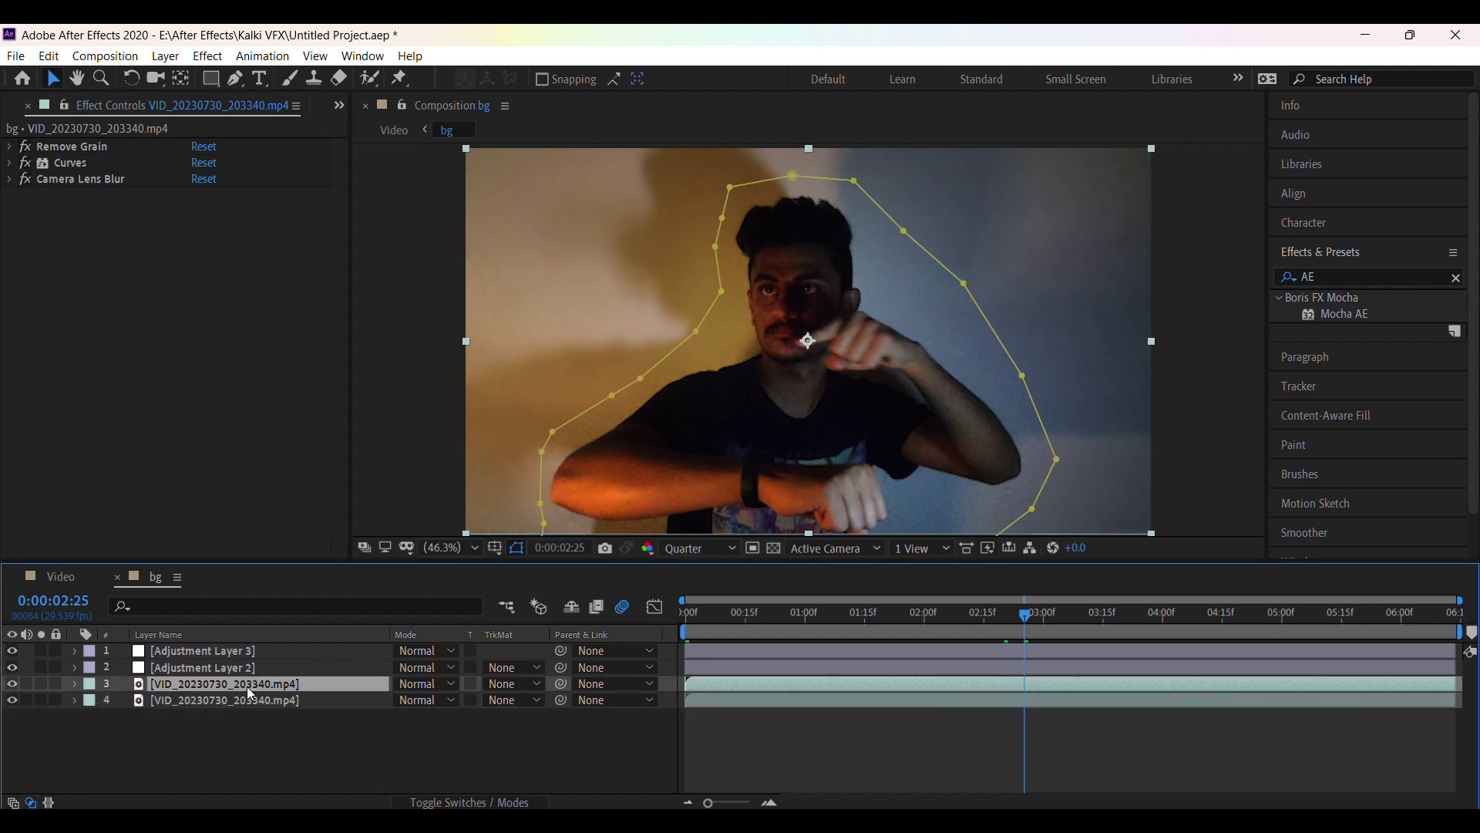
{"action": "left_click", "coordinate": [9, 181]}
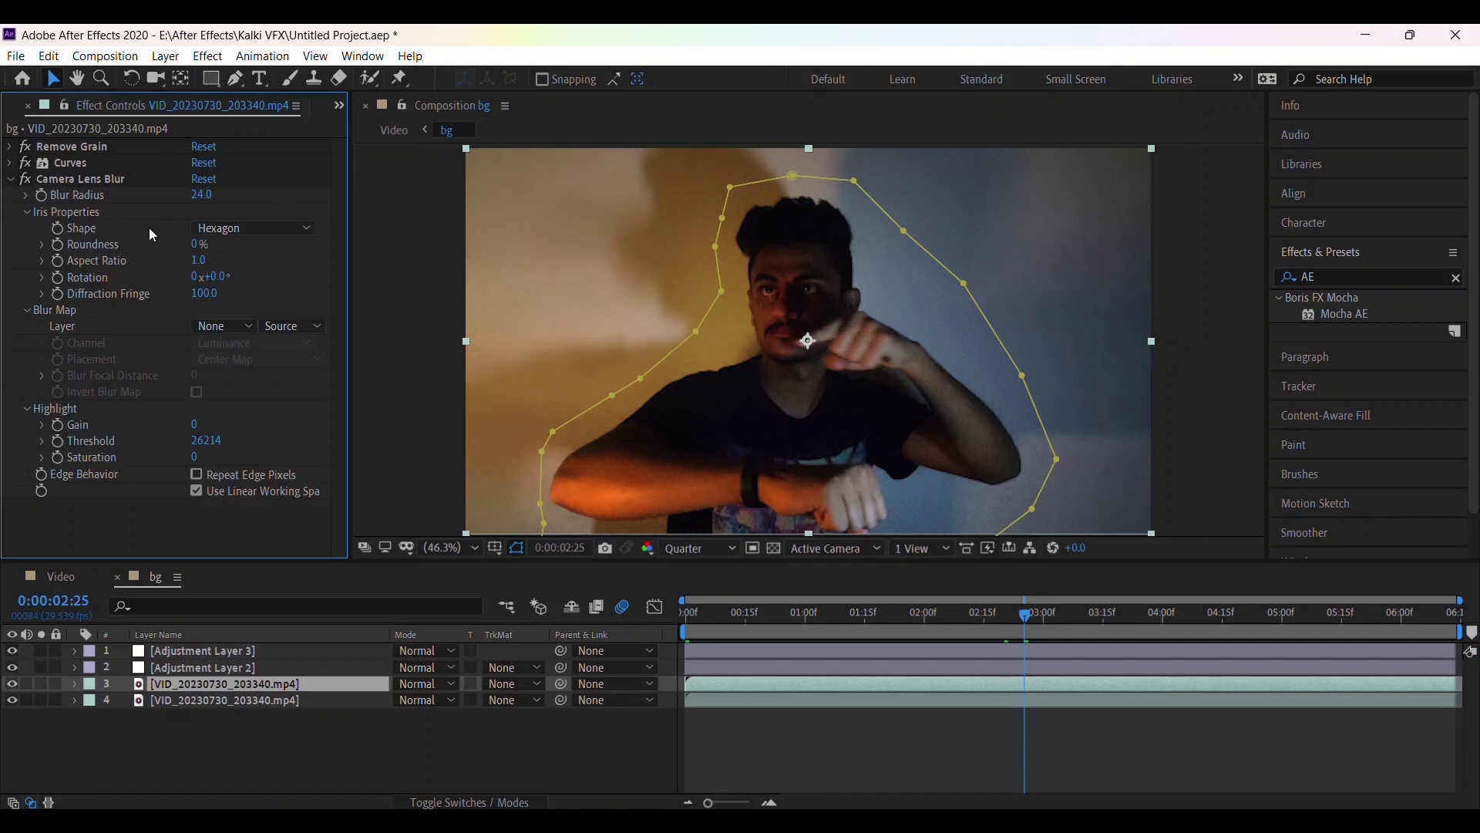
{"action": "left_click", "coordinate": [15, 180]}
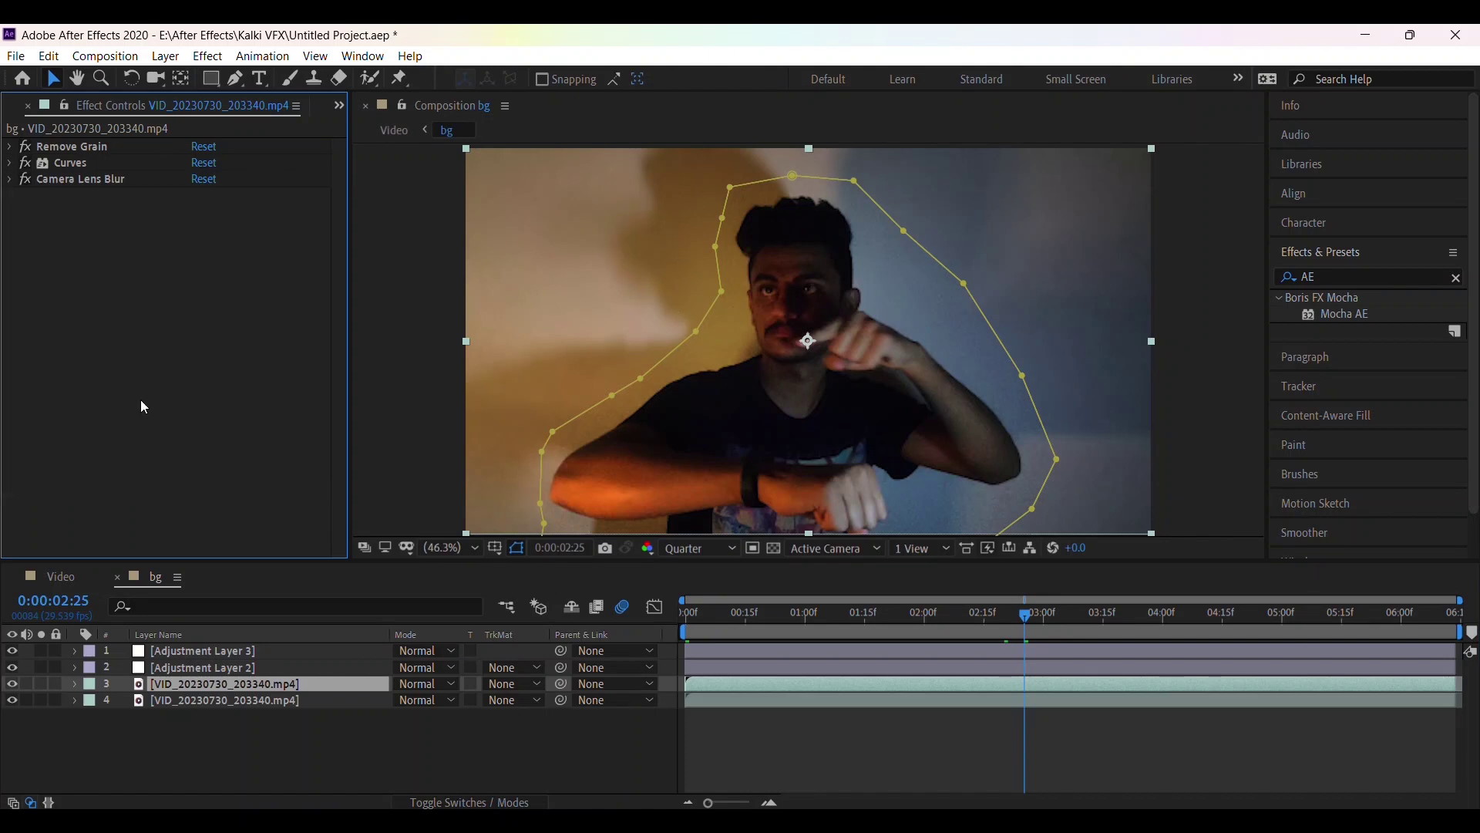
{"action": "left_click", "coordinate": [61, 576]}
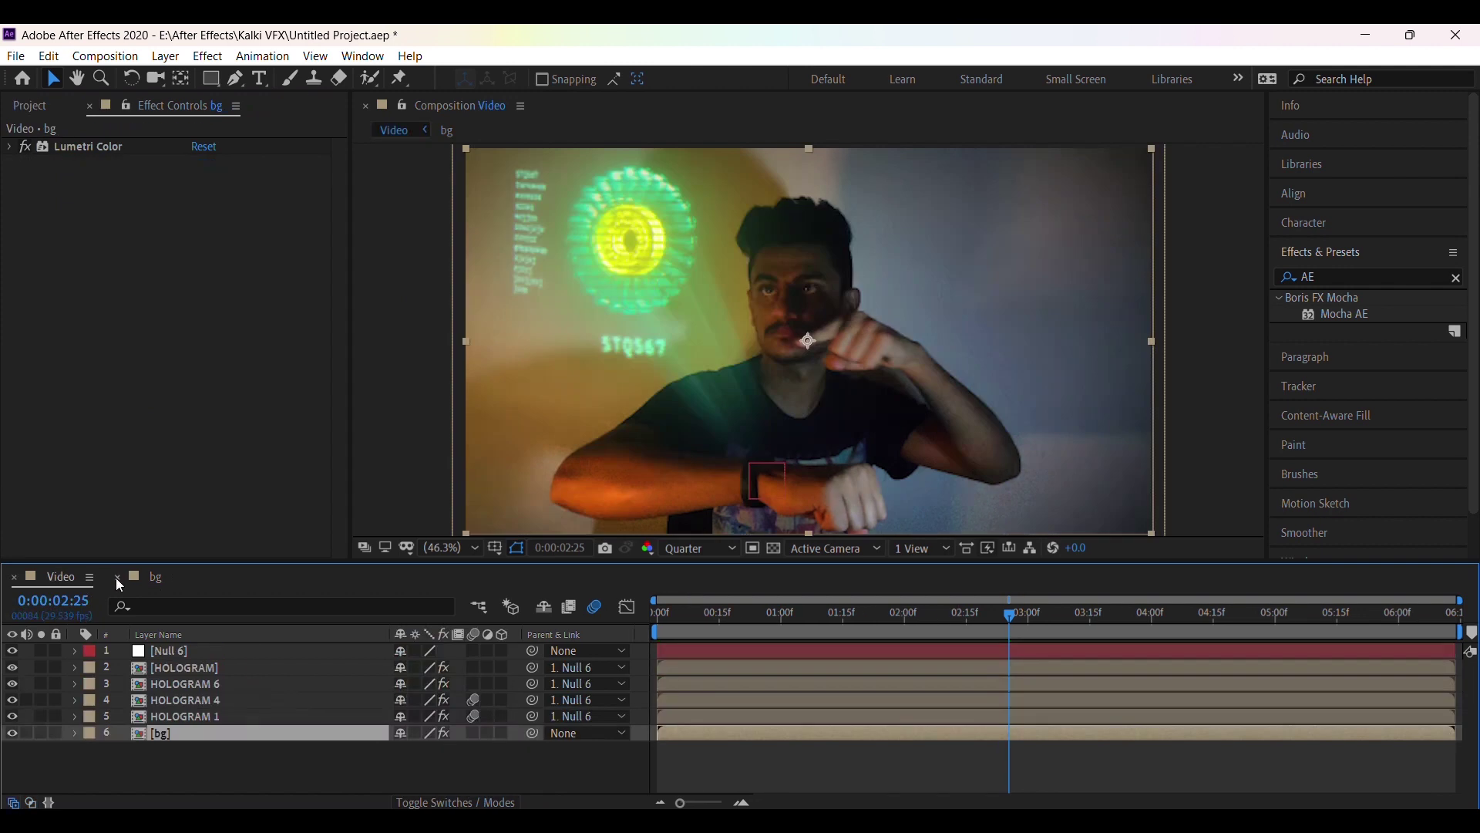
Step: Make a new composition from the bg comp and name it Tutorial
{"action": "left_click", "coordinate": [65, 103]}
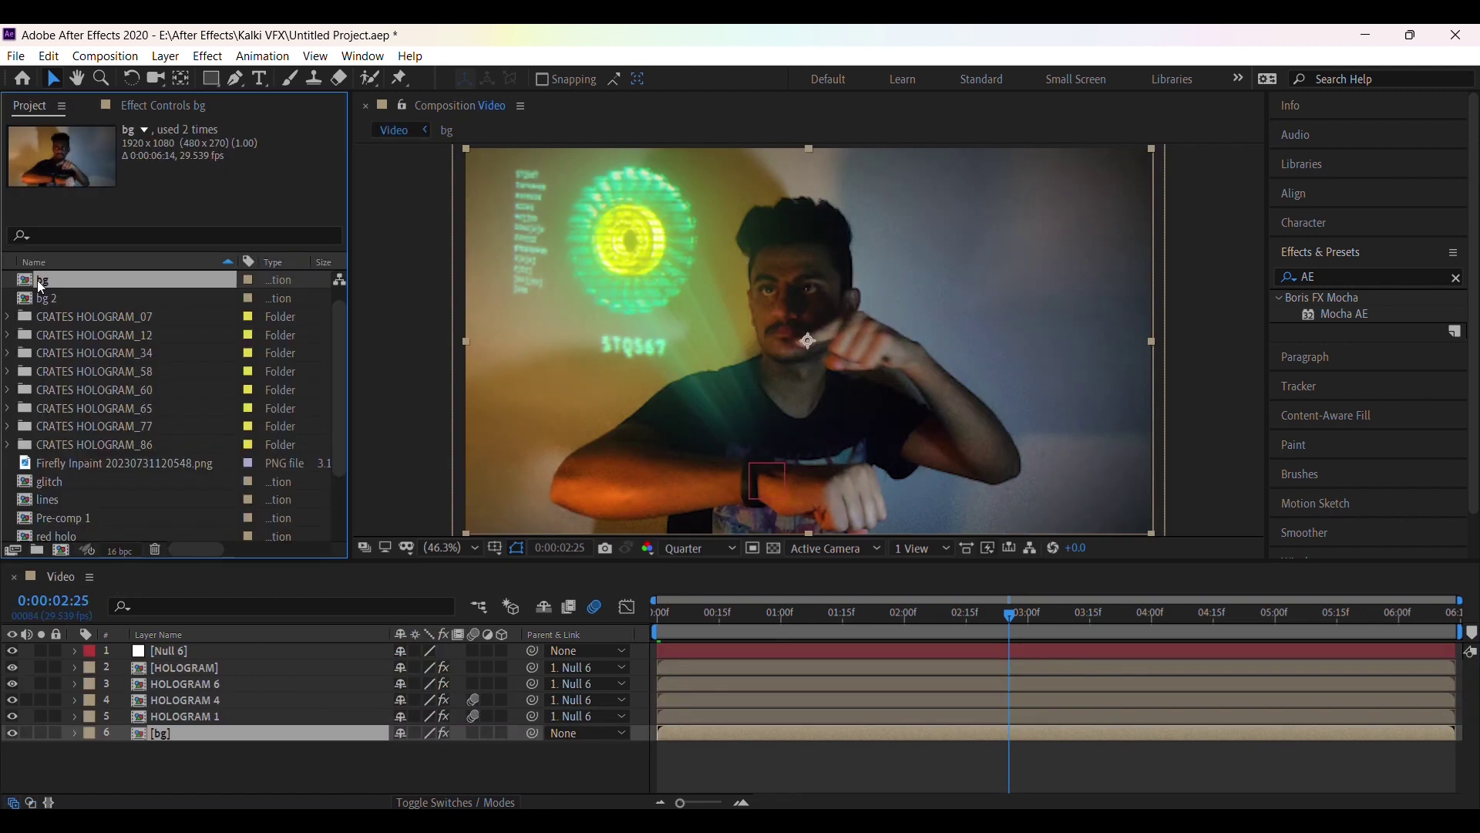
{"action": "left_click_drag", "start_coordinate": [41, 286], "coordinate": [63, 552]}
{"action": "left_click", "coordinate": [105, 55]}
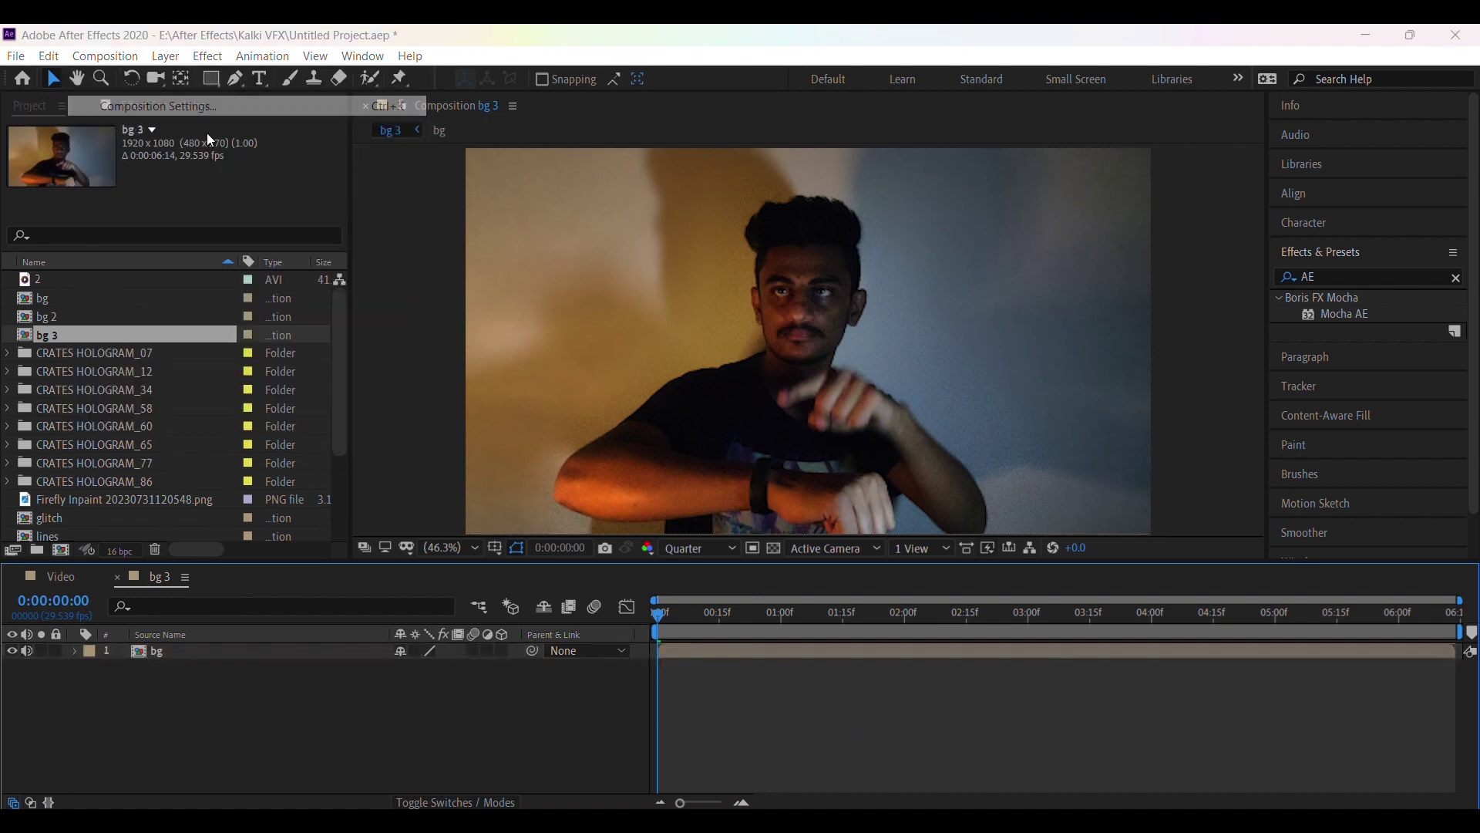
{"action": "left_click", "coordinate": [154, 107]}
{"action": "type", "text": "Tutorial"}
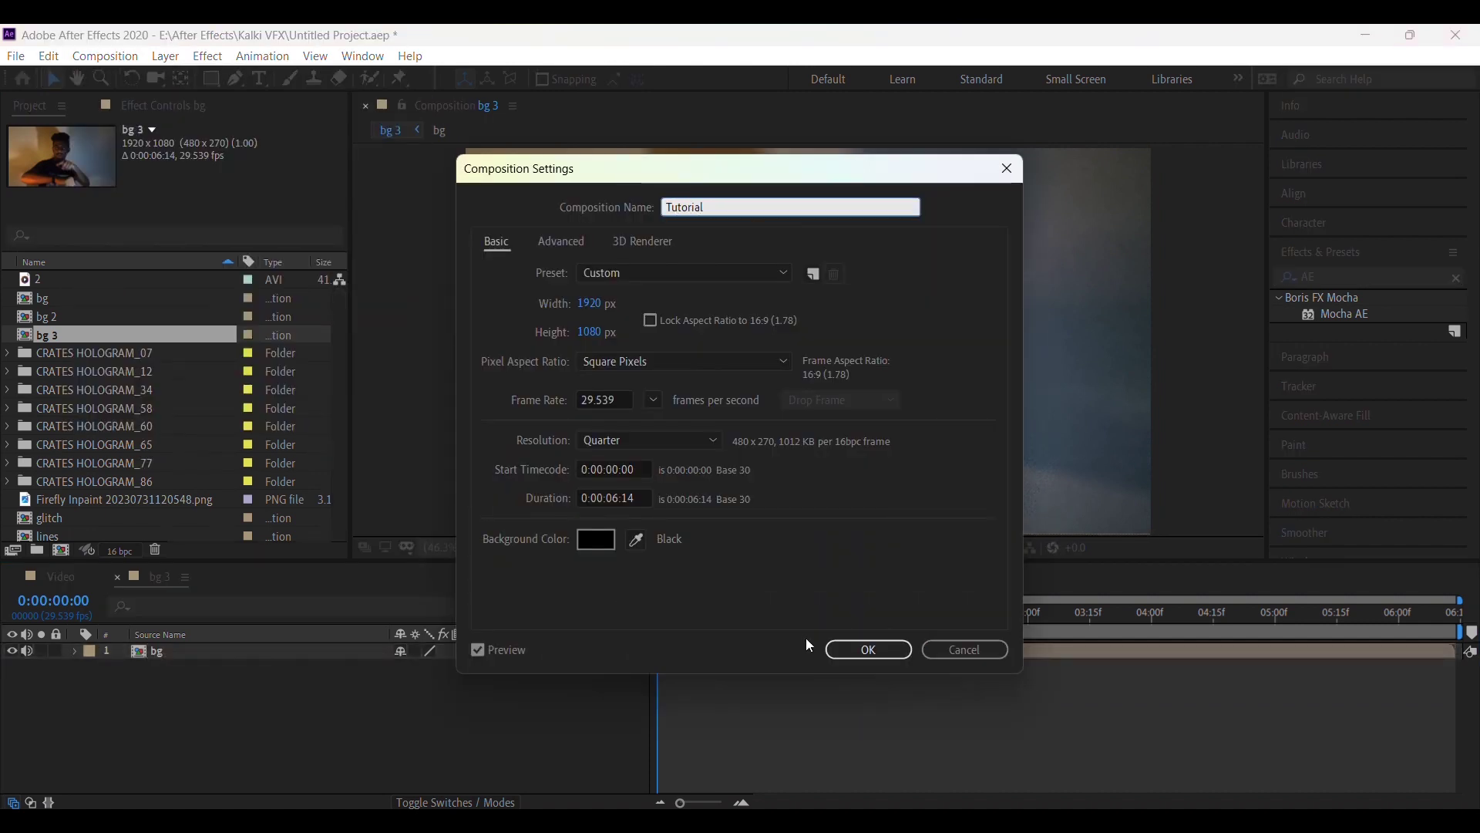
{"action": "left_click", "coordinate": [868, 649]}
Step: Mute the bg layer's audio in Tutorial
{"action": "left_click", "coordinate": [201, 651]}
{"action": "left_click", "coordinate": [29, 652]}
{"action": "left_click", "coordinate": [330, 743]}
{"action": "left_click", "coordinate": [200, 654]}
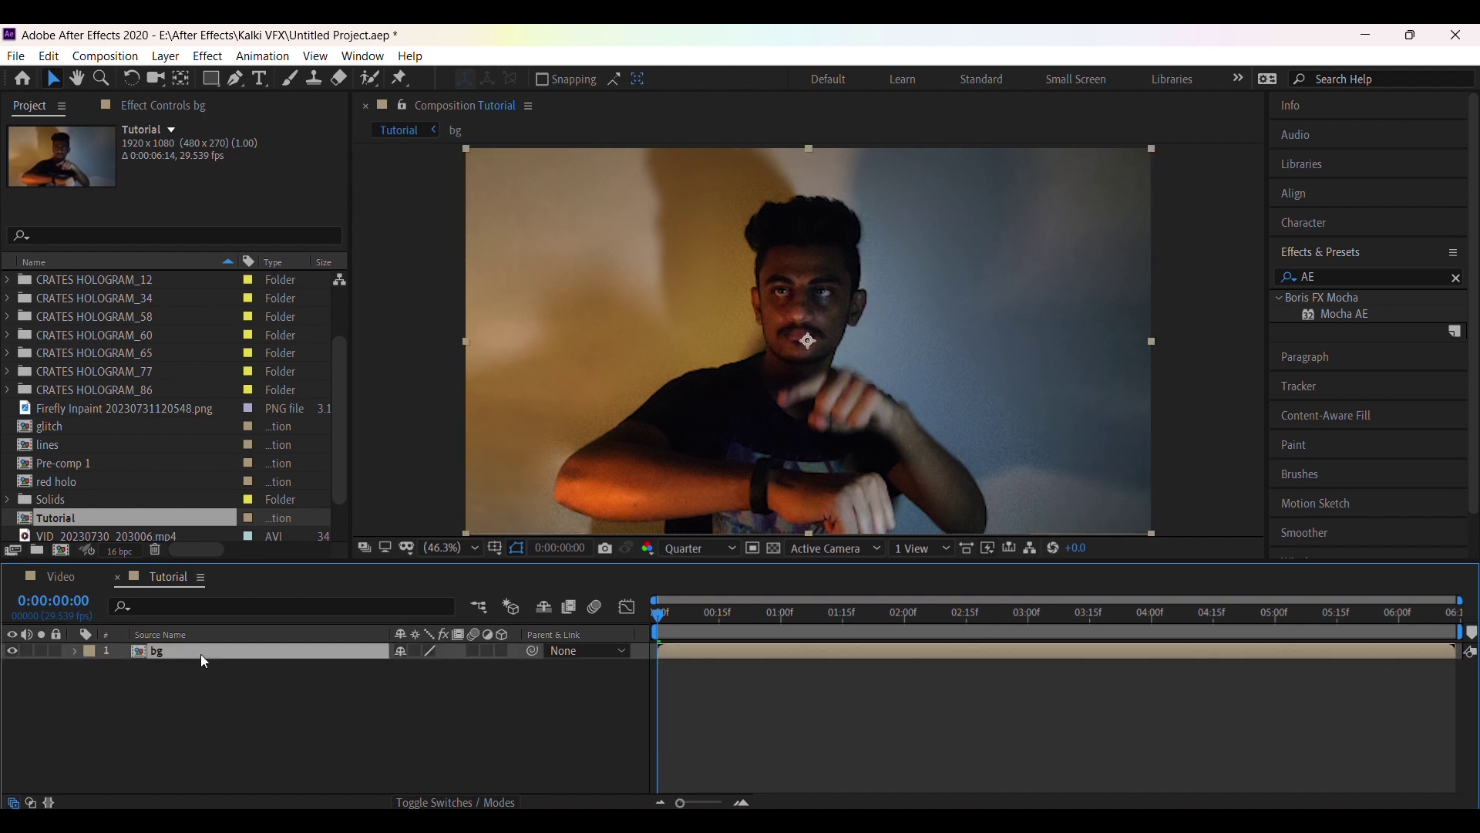
Step: Start Track Motion on bg, place Track Point 1 on the wrist and analyze forward
{"action": "double_click", "coordinate": [1346, 314]}
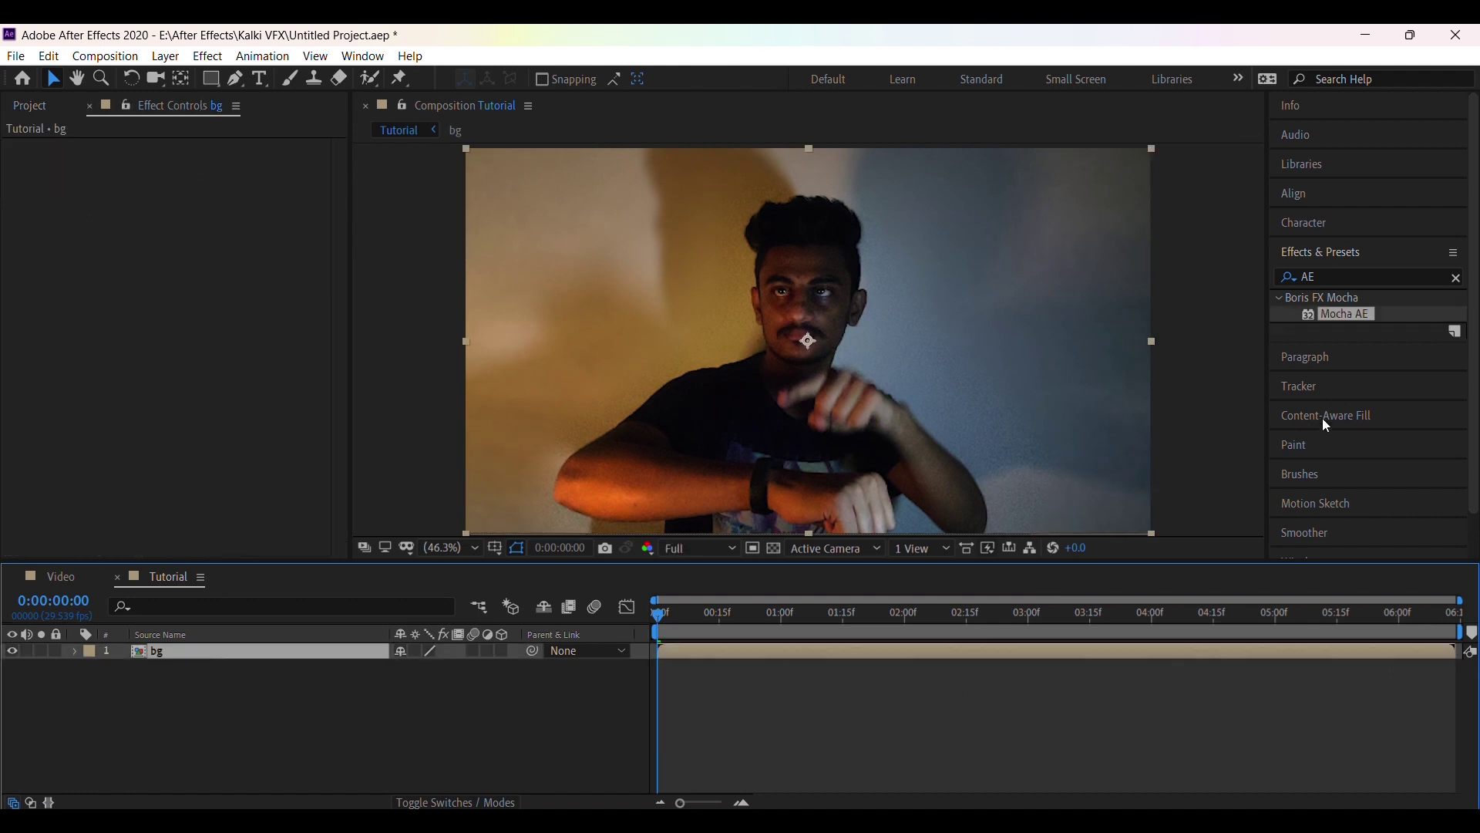
{"action": "left_click", "coordinate": [1316, 335]}
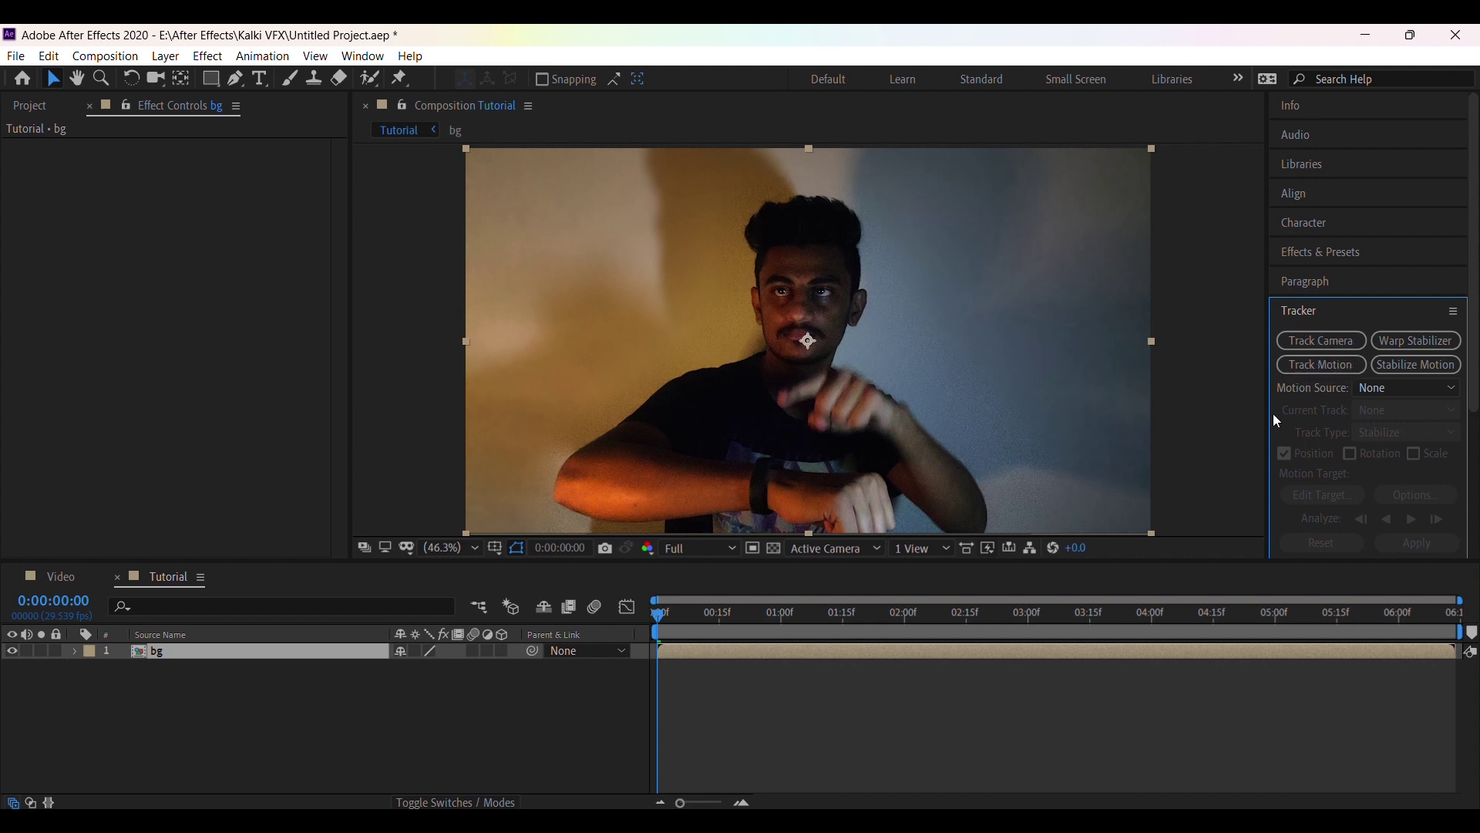
{"action": "left_click", "coordinate": [1323, 364]}
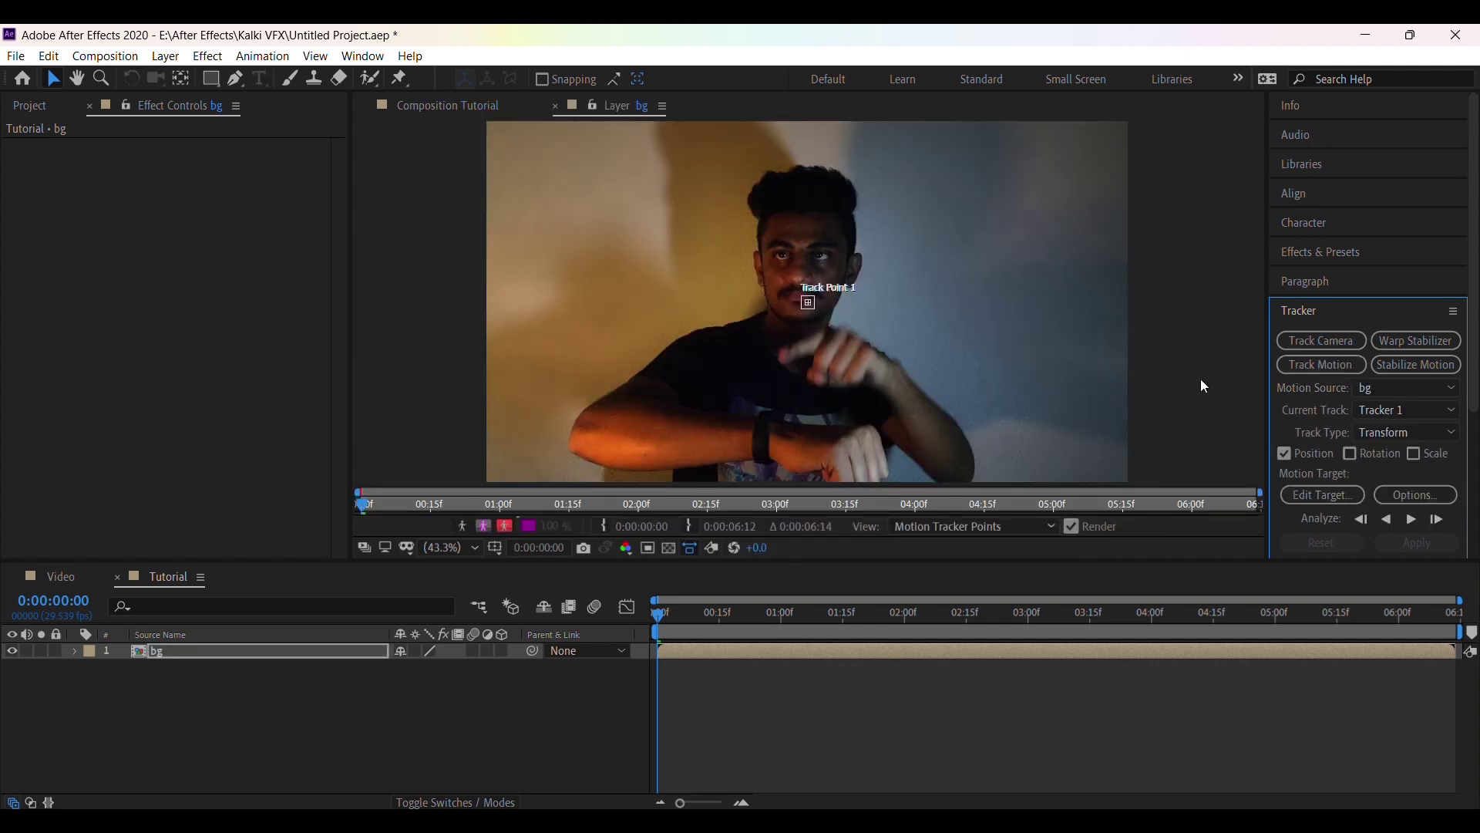
{"action": "scroll", "coordinate": [797, 316], "scroll_direction": "up", "scroll_amount": 1}
{"action": "left_click", "coordinate": [808, 304]}
{"action": "left_click_drag", "start_coordinate": [808, 302], "coordinate": [805, 363]}
{"action": "left_click", "coordinate": [1439, 522]}
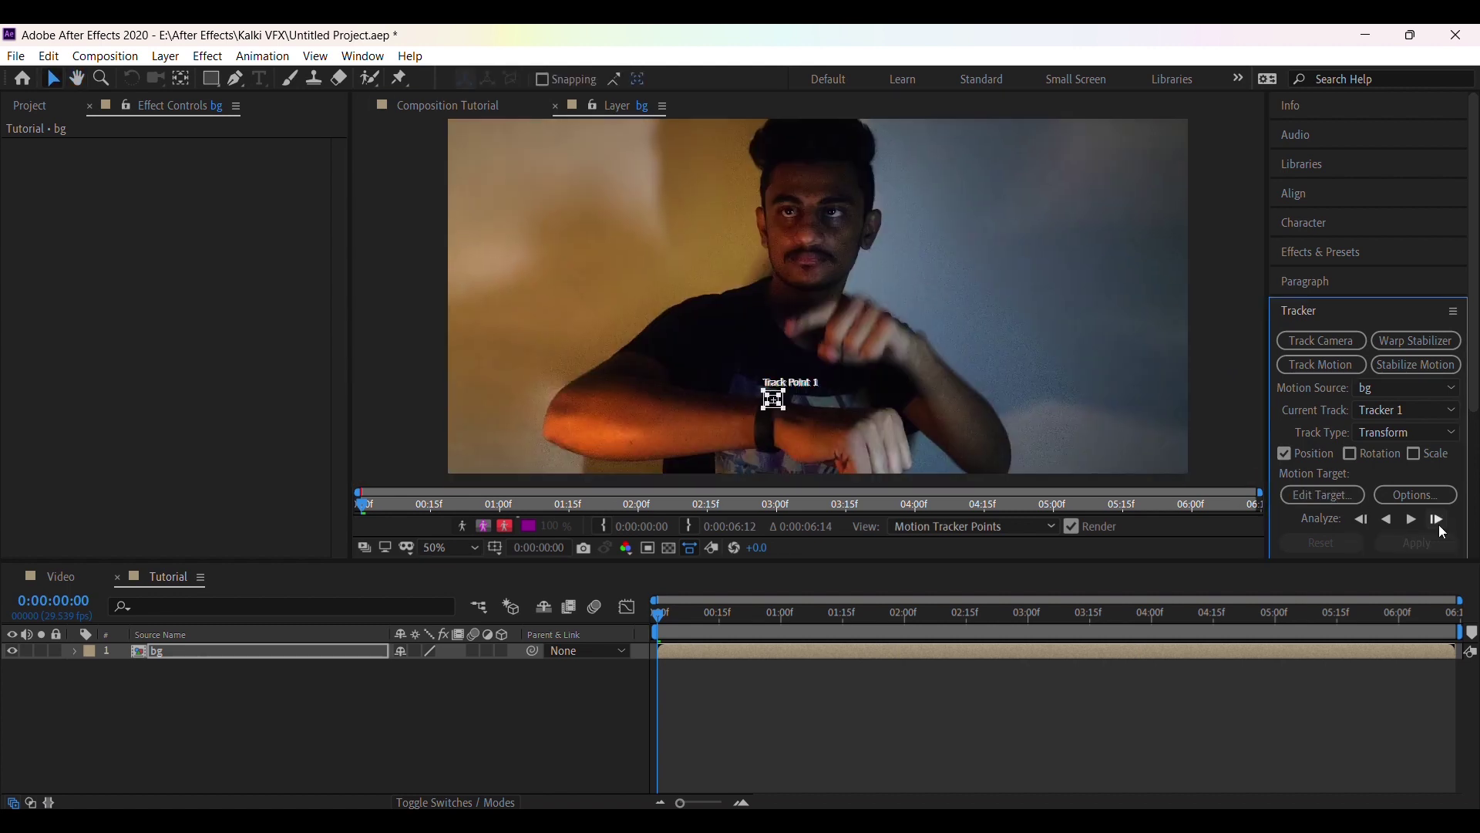
{"action": "left_click", "coordinate": [1414, 521]}
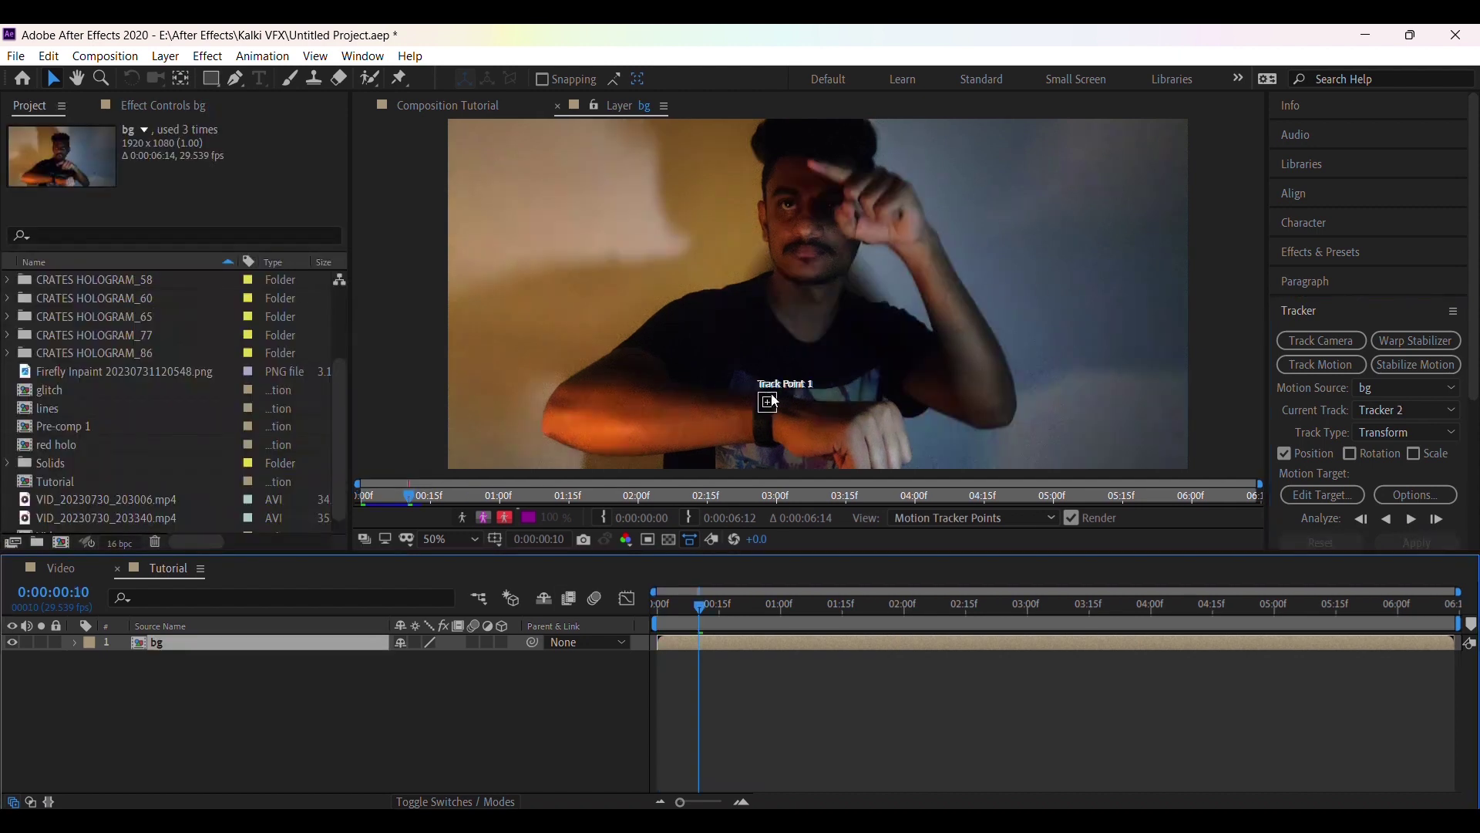
Step: Add a null object and apply the wrist tracking data to it as target Null 10
{"action": "right_click", "coordinate": [262, 762]}
{"action": "mouse_move", "coordinate": [350, 547]}
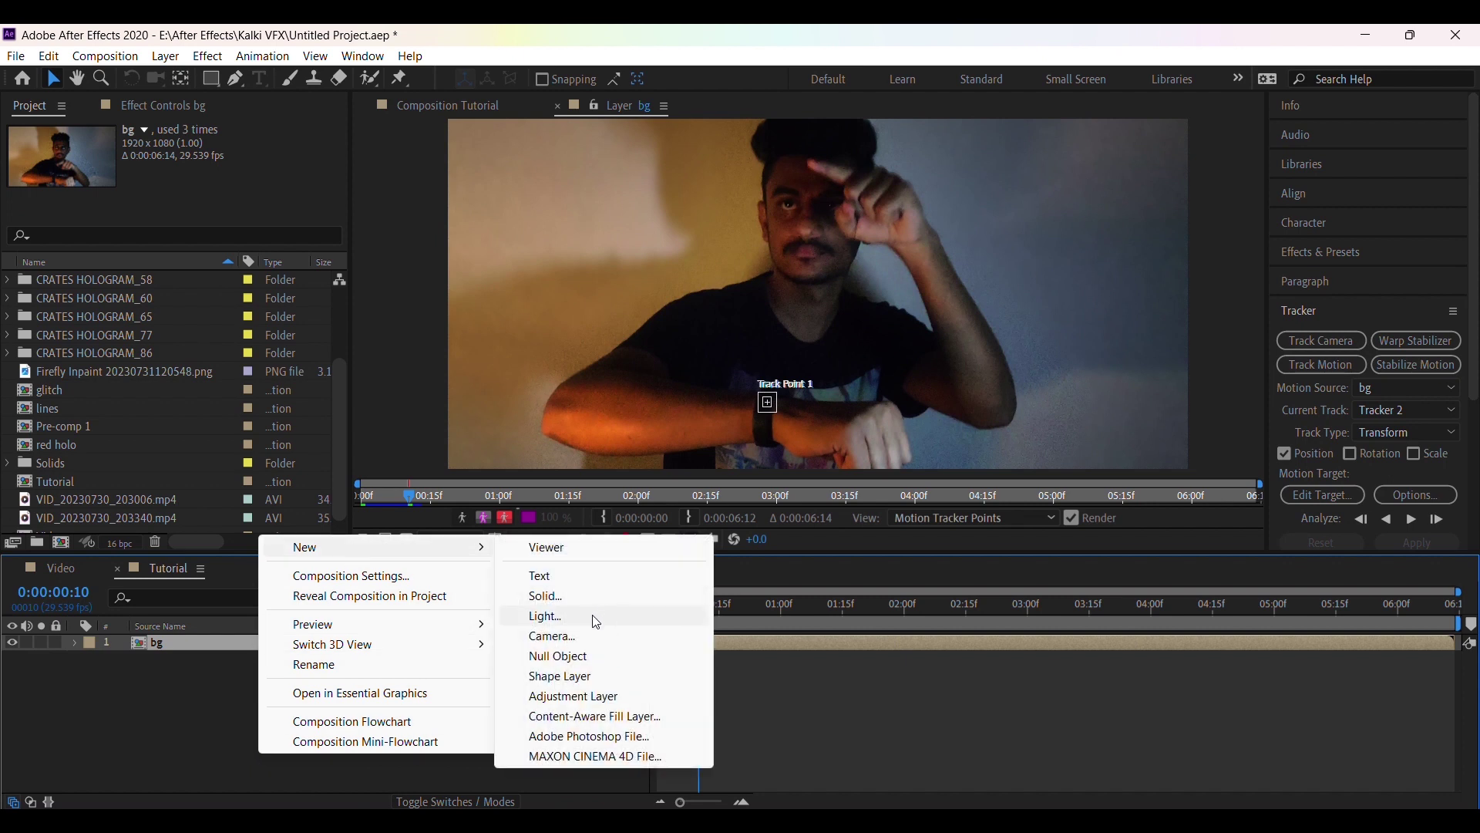
{"action": "left_click", "coordinate": [578, 655]}
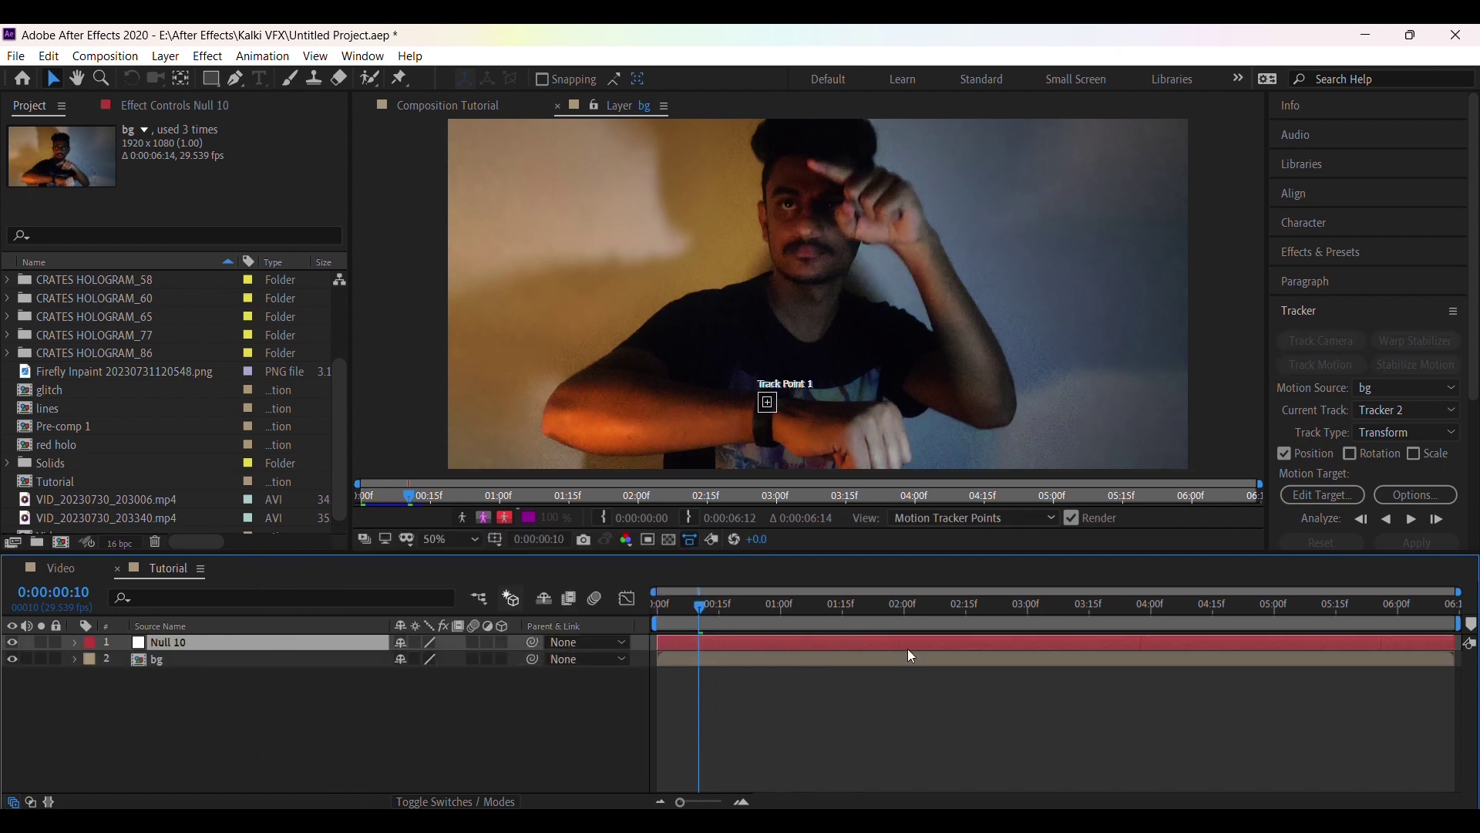
{"action": "left_click", "coordinate": [1304, 500]}
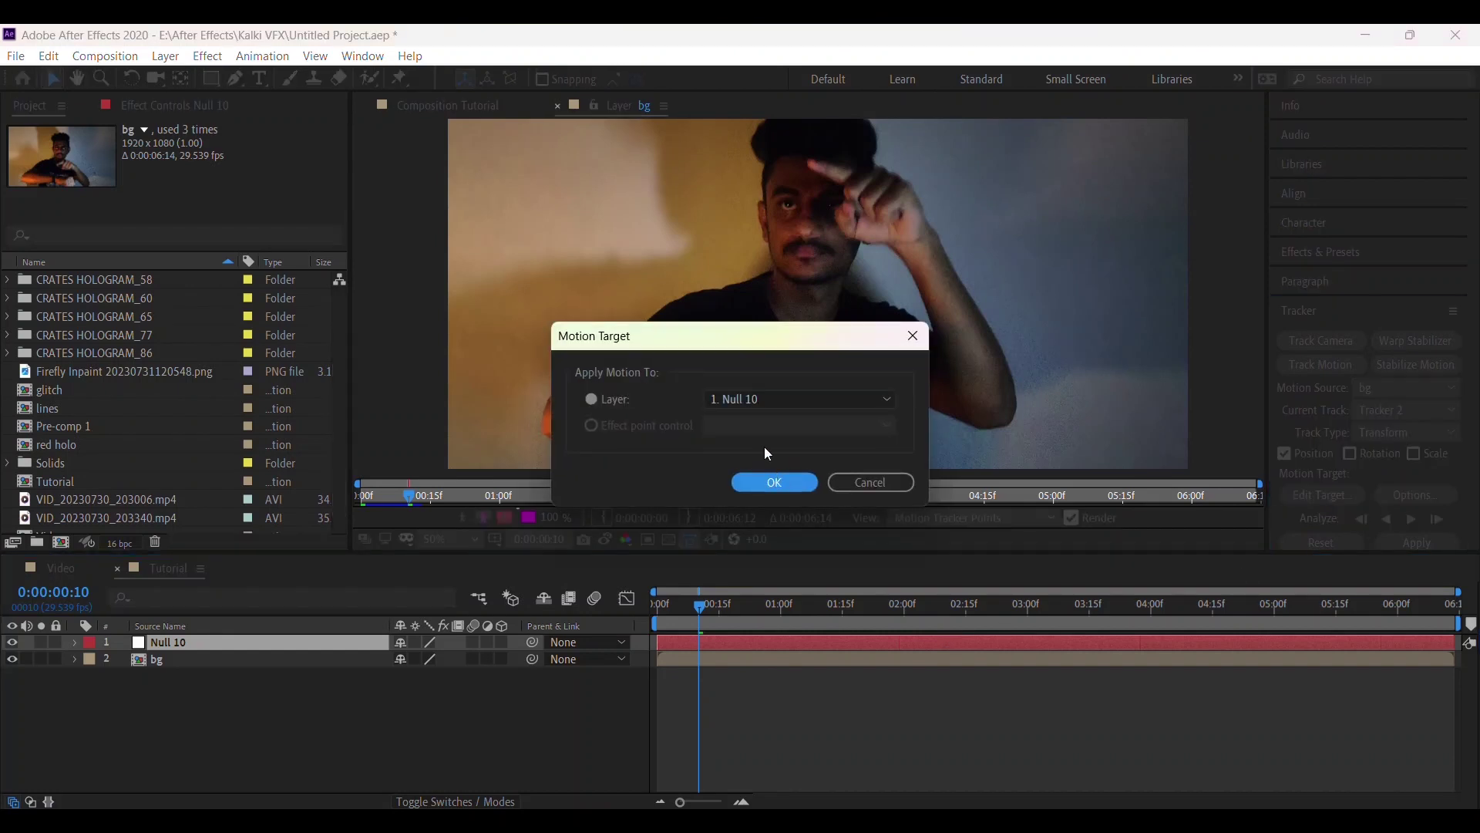
{"action": "left_click", "coordinate": [741, 400]}
{"action": "left_click", "coordinate": [740, 409]}
{"action": "left_click", "coordinate": [777, 481]}
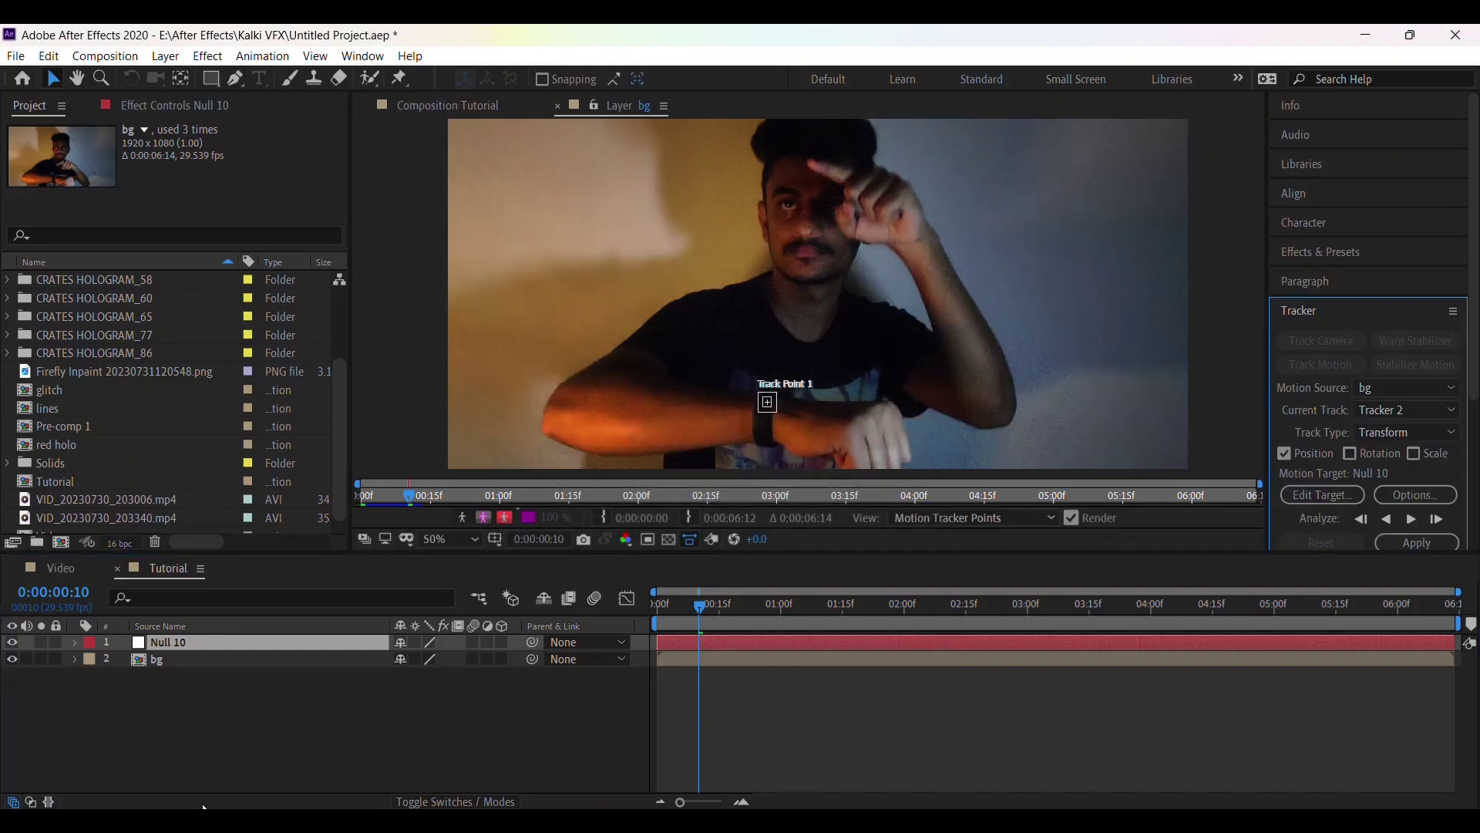
{"action": "left_click", "coordinate": [161, 626]}
Step: Scrub to 1:28 to confirm Null 10 follows the wrist
{"action": "left_click", "coordinate": [589, 678]}
{"action": "left_click", "coordinate": [745, 609]}
{"action": "left_click_drag", "start_coordinate": [743, 611], "coordinate": [900, 622]}
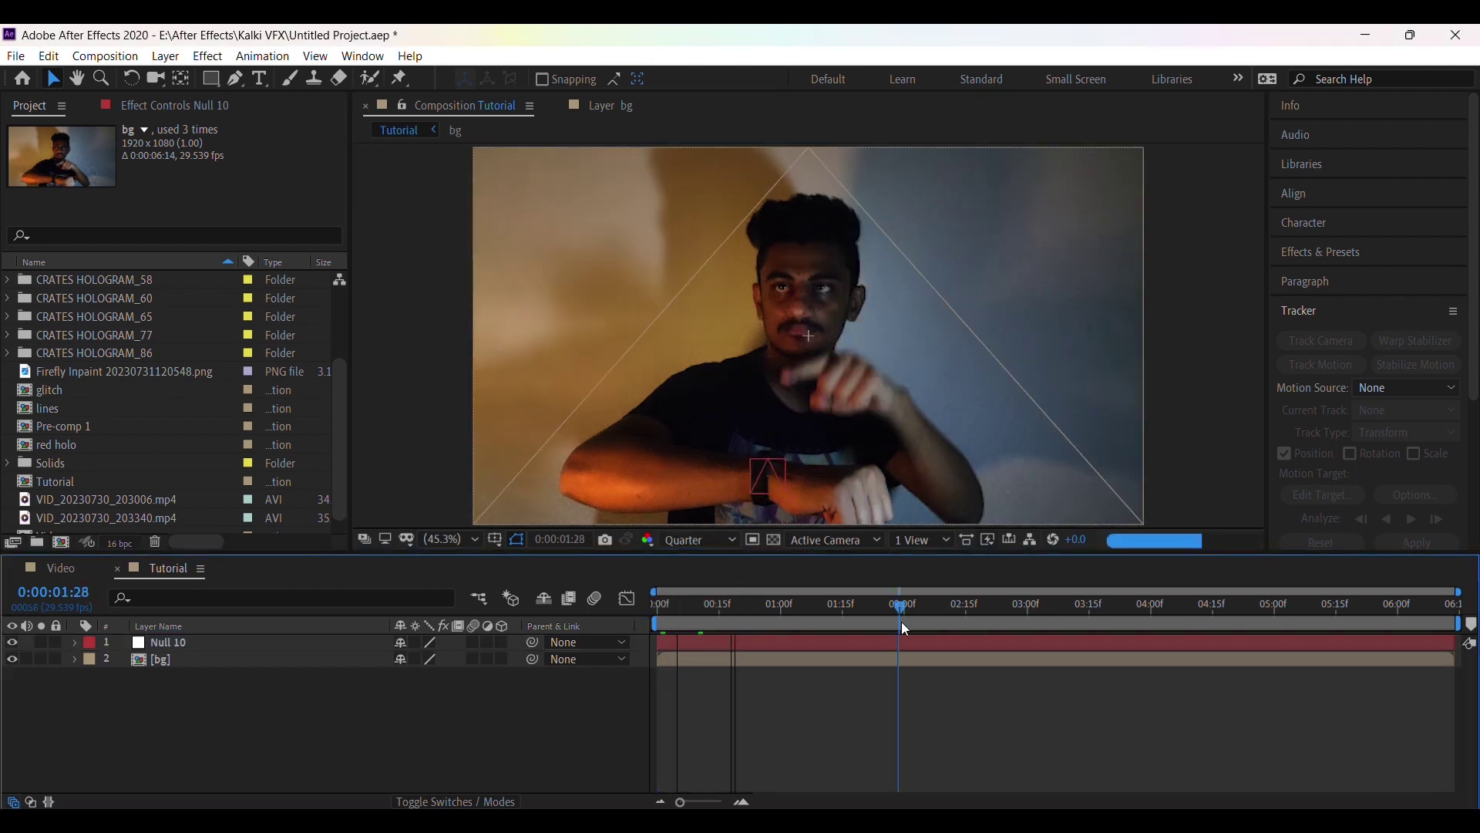
Step: Add a near-black solid layer named 'element'
{"action": "right_click", "coordinate": [258, 746]}
{"action": "mouse_move", "coordinate": [343, 536]}
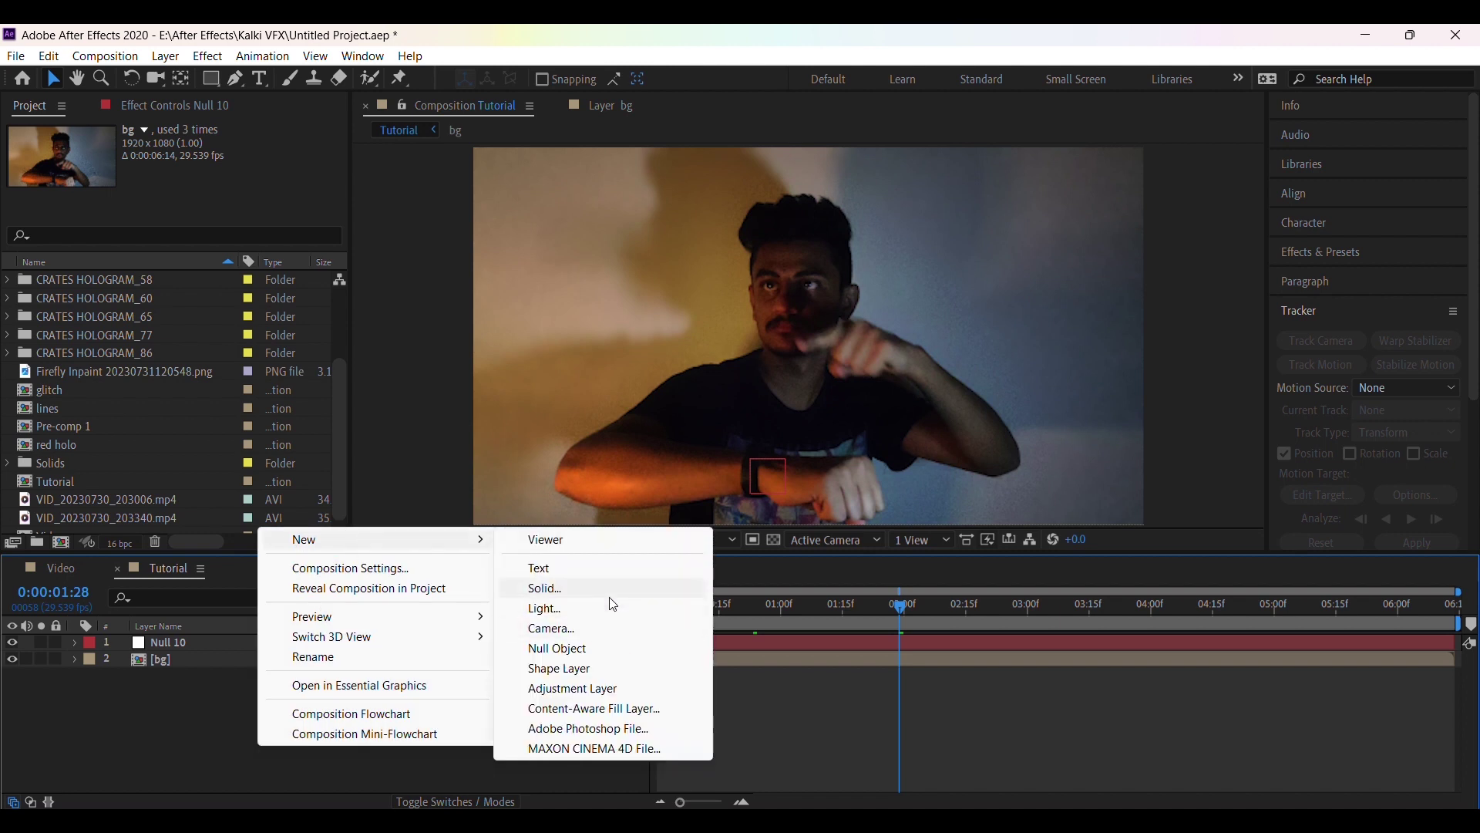
{"action": "left_click", "coordinate": [609, 591]}
{"action": "type", "text": "element"}
{"action": "left_click", "coordinate": [729, 542]}
{"action": "left_click", "coordinate": [869, 646]}
{"action": "left_click", "coordinate": [1249, 456]}
{"action": "key", "text": "Return"}
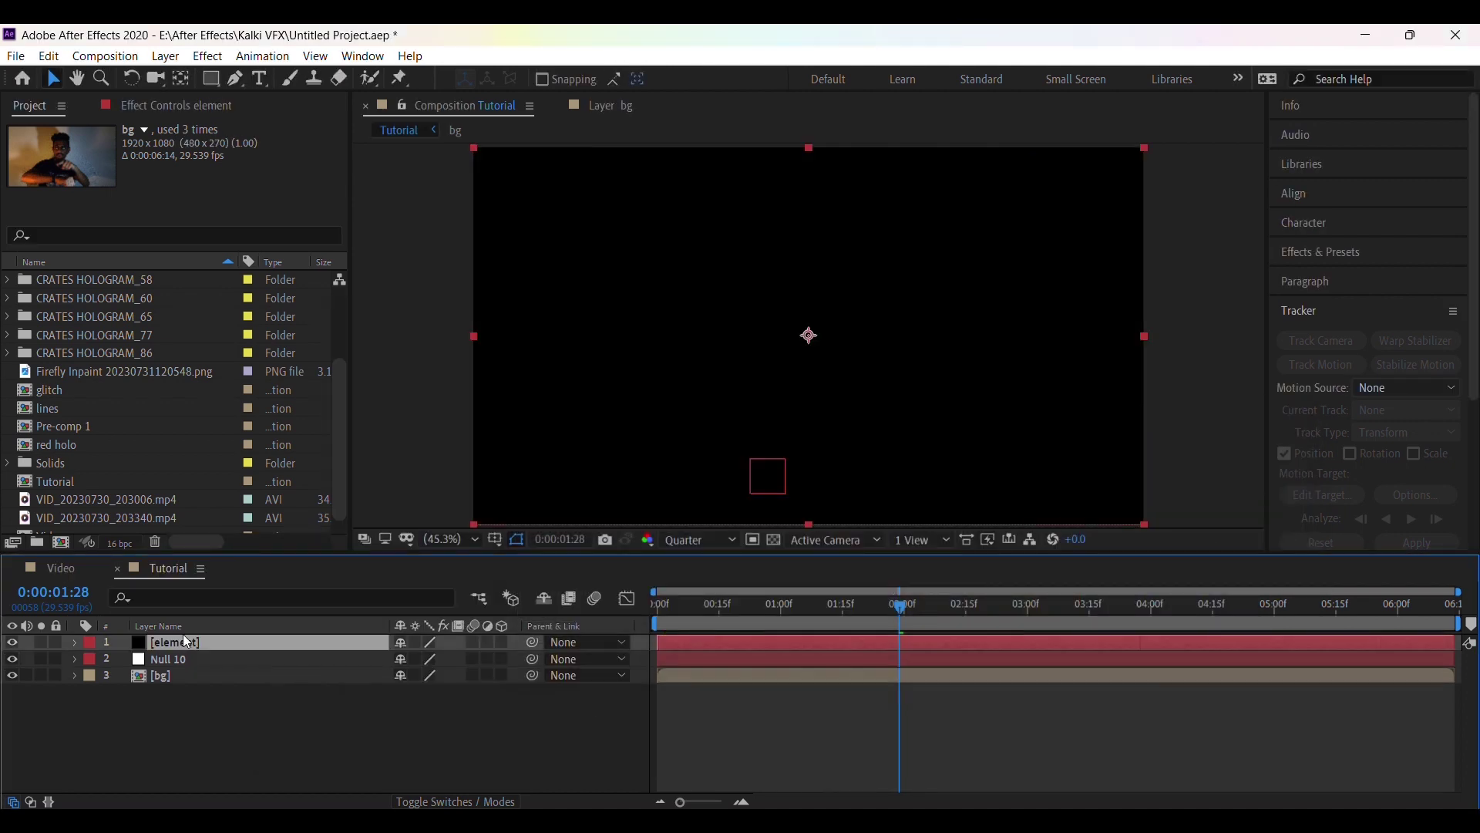
Step: Apply the Element effect to the element layer
{"action": "left_click", "coordinate": [1332, 254]}
{"action": "left_click", "coordinate": [1332, 276]}
{"action": "type", "text": "eleme"}
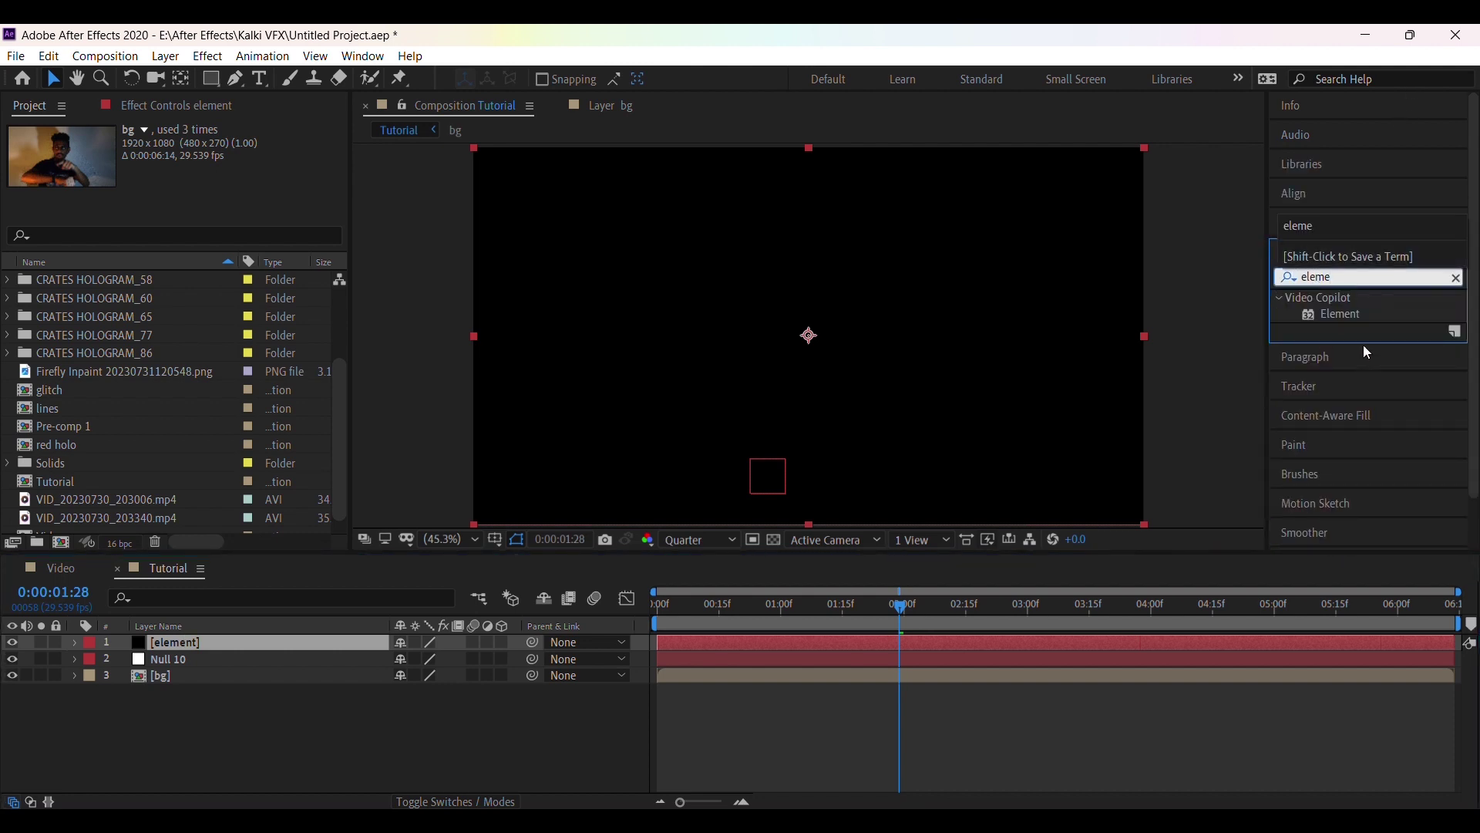
{"action": "left_click", "coordinate": [1320, 318]}
{"action": "left_click_drag", "start_coordinate": [1343, 315], "coordinate": [160, 640]}
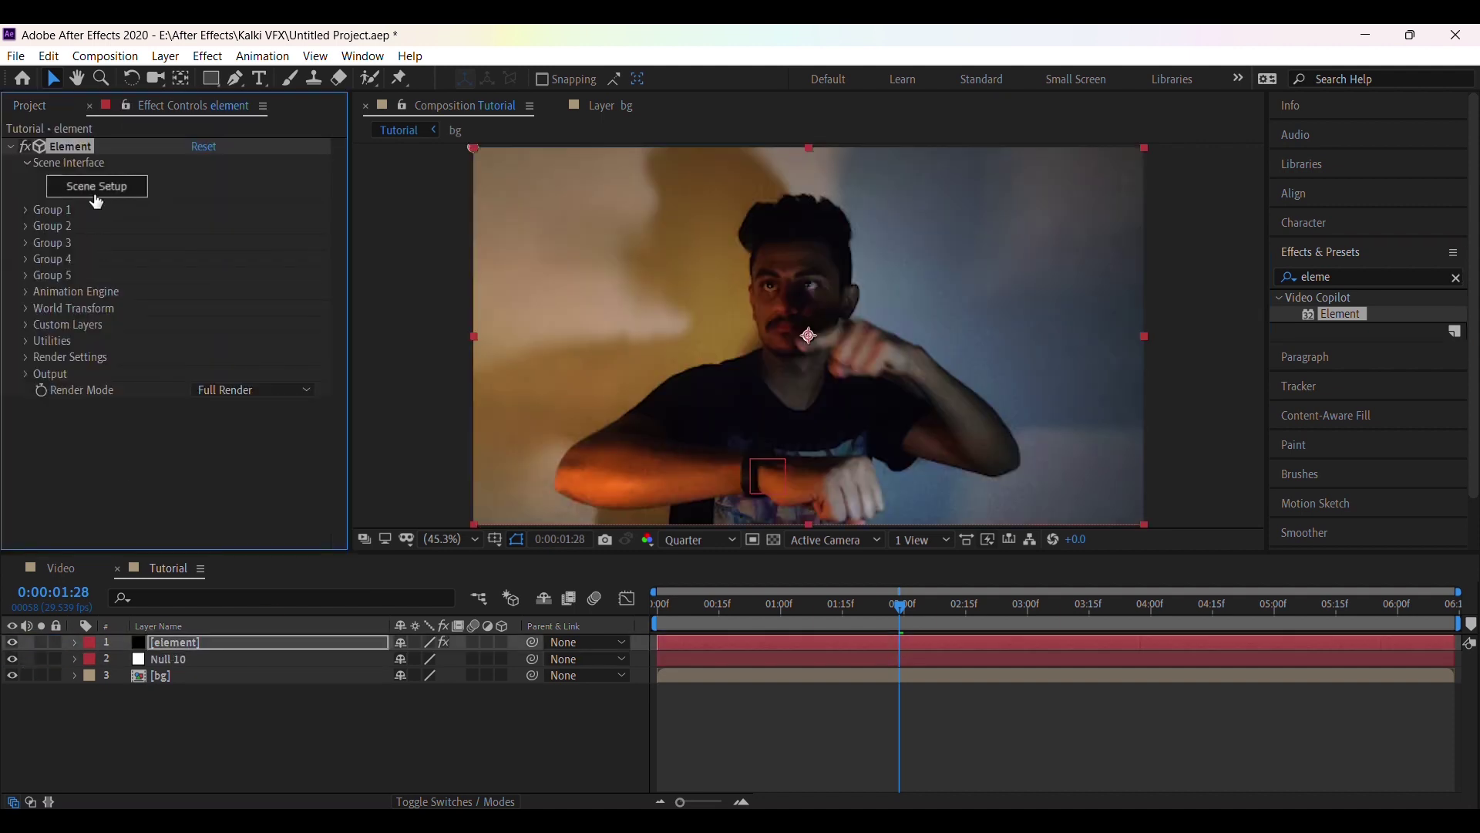
Step: Open Element's Scene Setup, orbit the turbine model and bring up its download options
{"action": "left_click", "coordinate": [96, 187]}
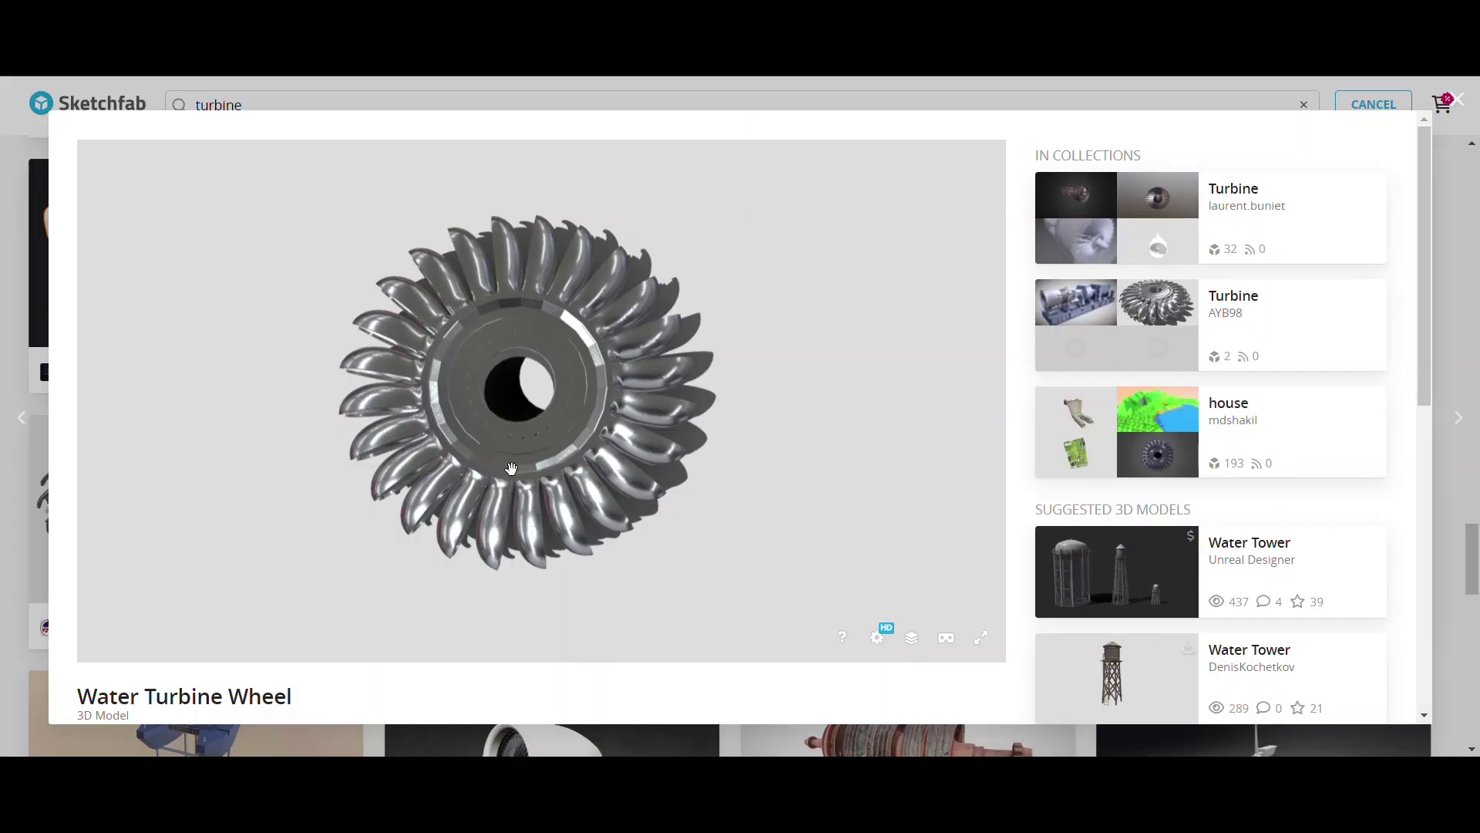
{"action": "left_click_drag", "start_coordinate": [511, 468], "coordinate": [764, 403]}
{"action": "scroll", "coordinate": [182, 505], "scroll_direction": "down", "scroll_amount": 4}
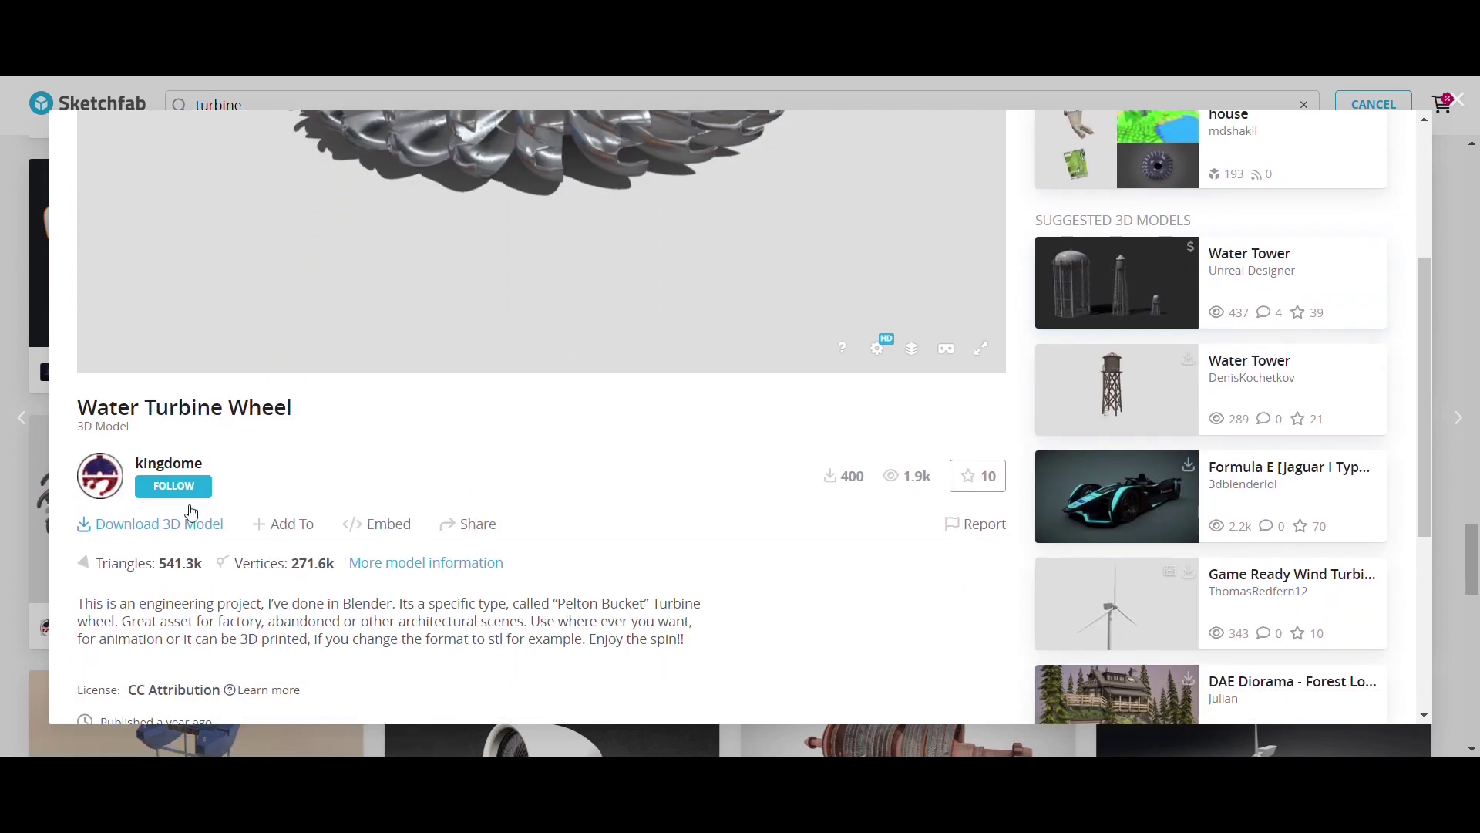
{"action": "left_click", "coordinate": [192, 527]}
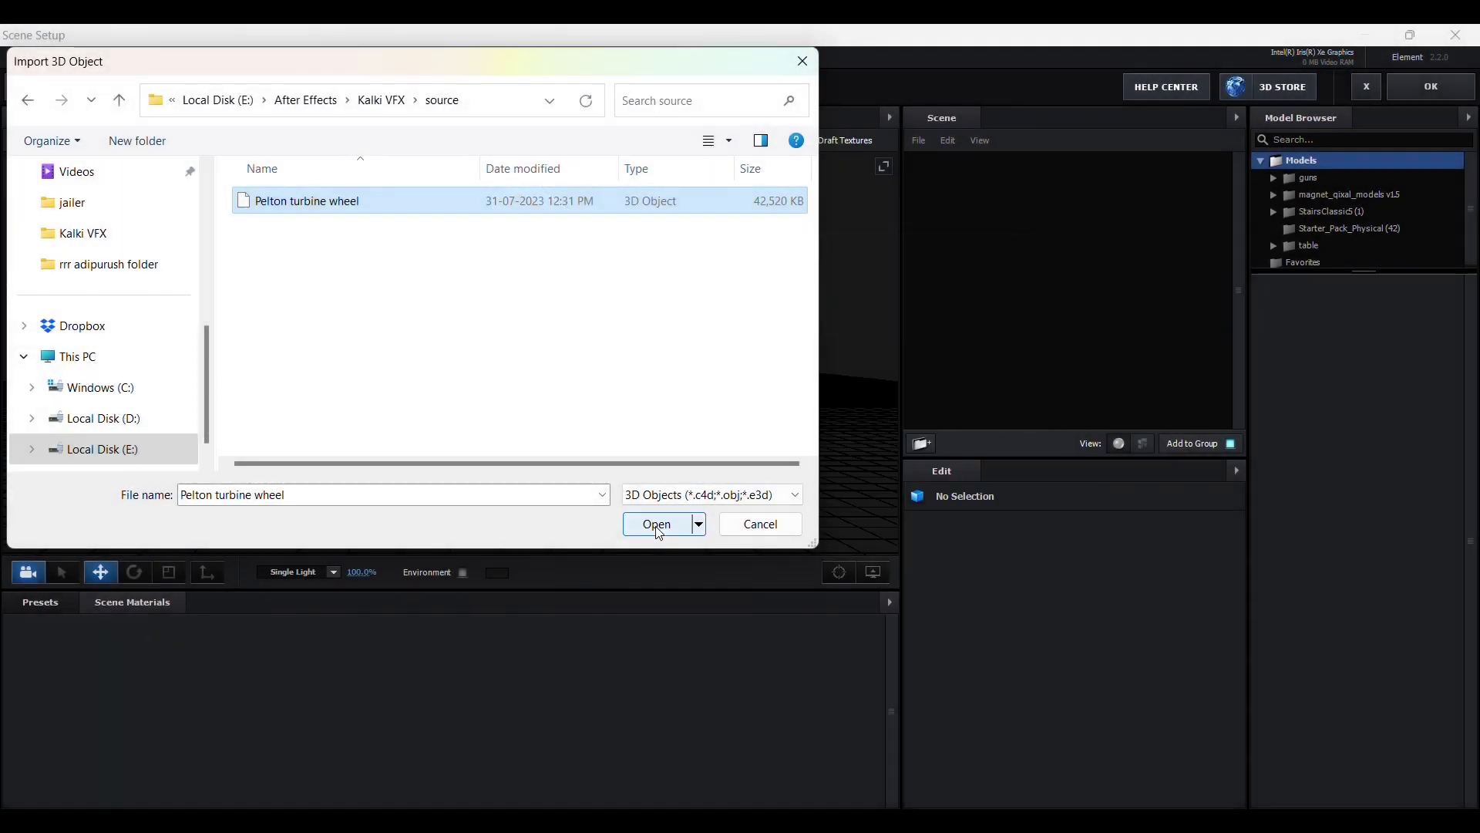
Step: Import Pelton turbine wheel.obj with default preferences and frame the view on it
{"action": "left_click", "coordinate": [657, 525]}
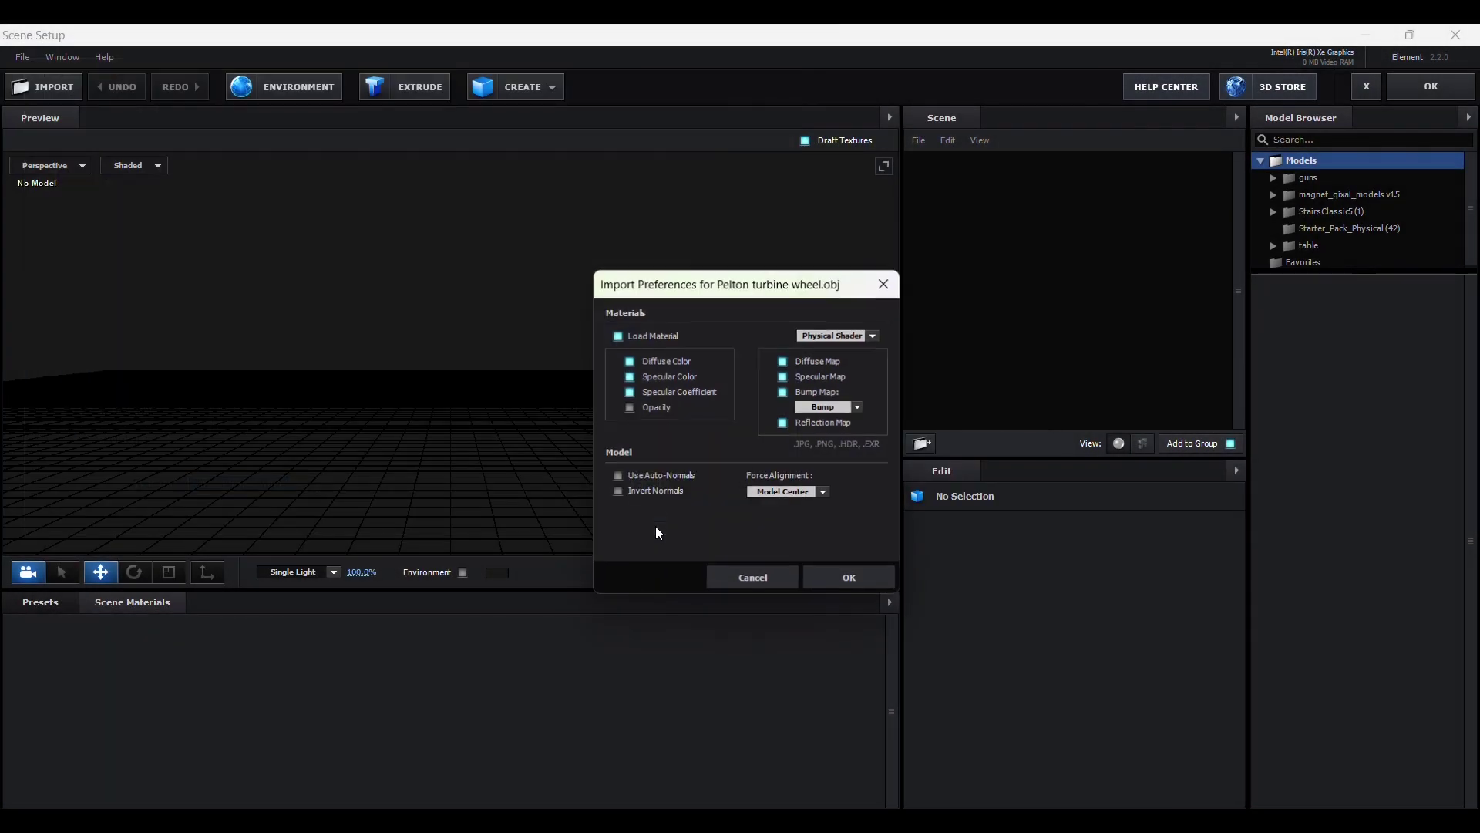
{"action": "left_click", "coordinate": [850, 580]}
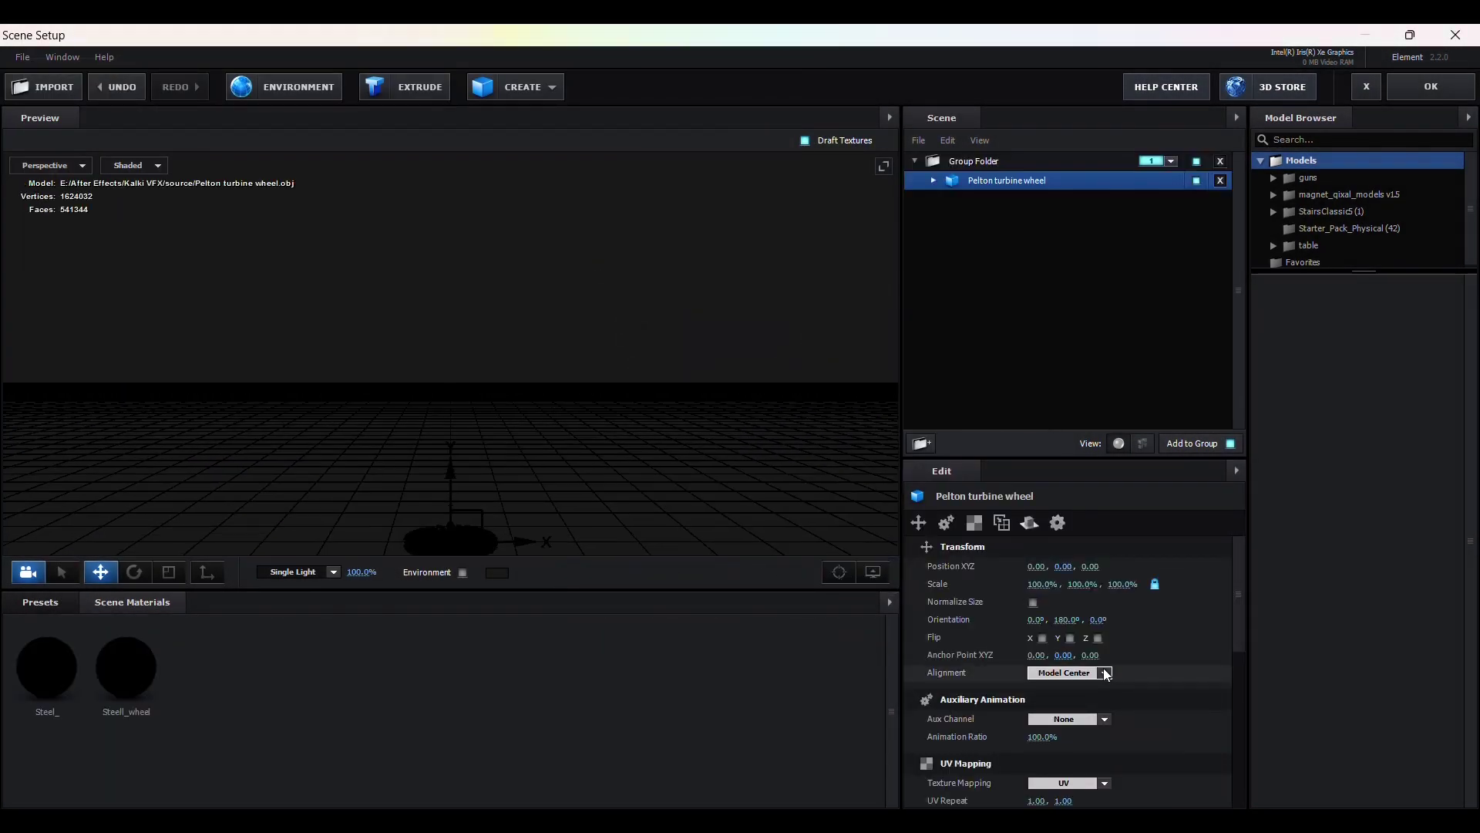
{"action": "left_click", "coordinate": [837, 574]}
{"action": "left_click_drag", "start_coordinate": [397, 395], "coordinate": [518, 349]}
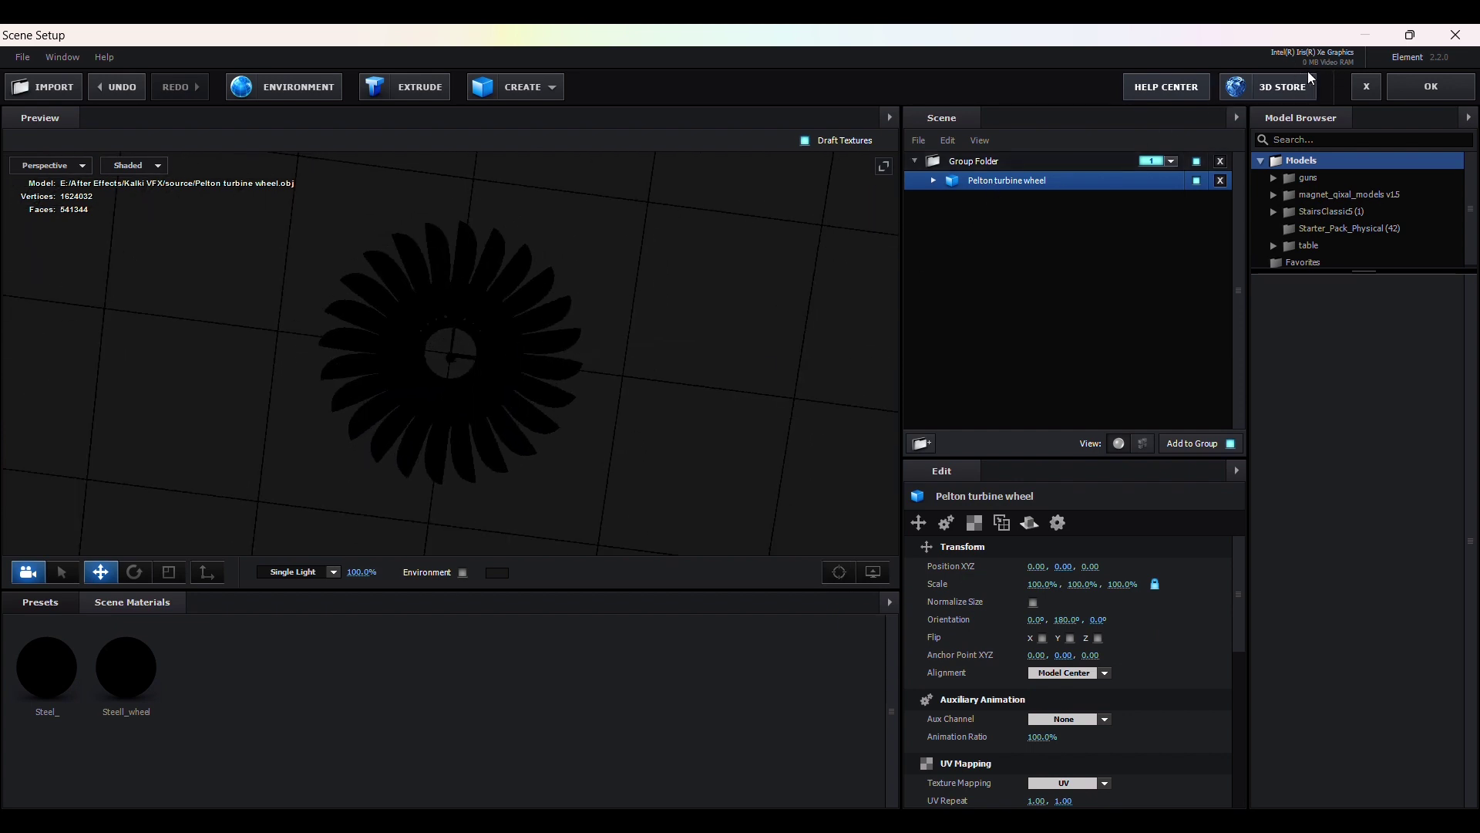
Step: Disable environment reflection on the Pelton turbine wheel model
{"action": "left_click", "coordinate": [982, 161]}
{"action": "left_click", "coordinate": [1002, 186]}
{"action": "left_click", "coordinate": [1029, 523]}
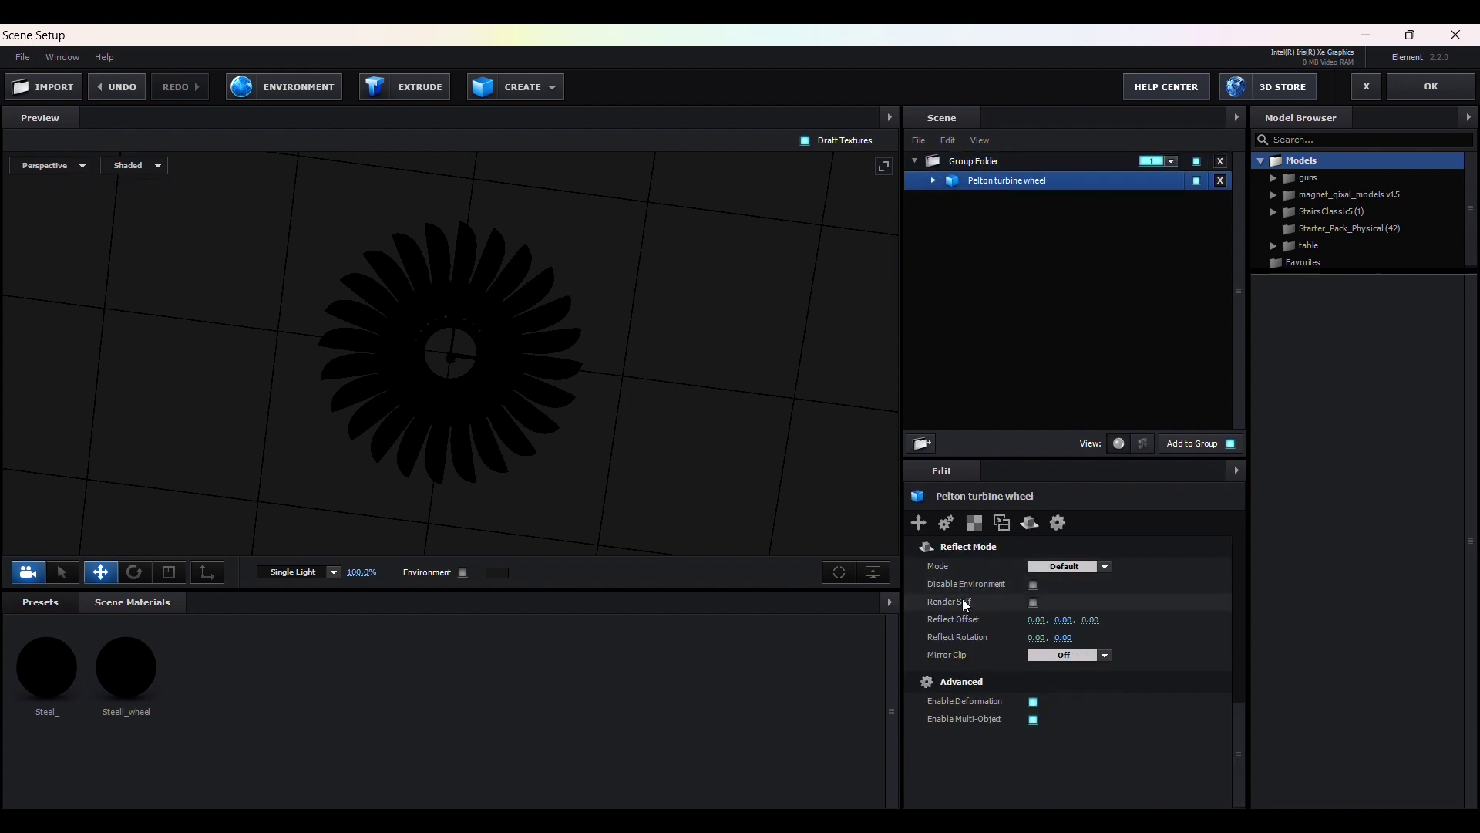
{"action": "left_click", "coordinate": [1034, 585]}
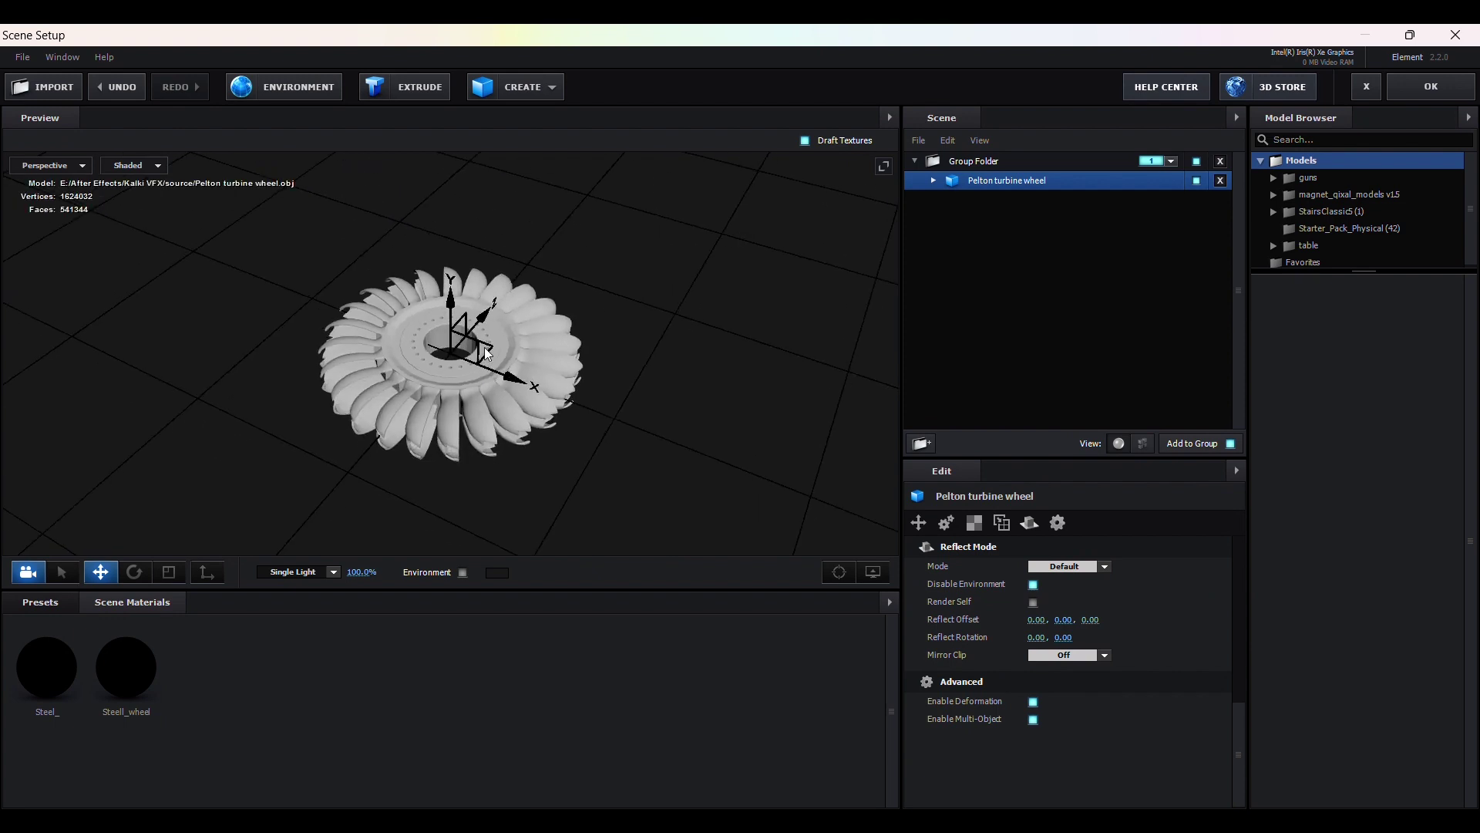
Step: Apply metal_crusted_02 to the Steel_ part and grungy metal to the Steell_wheel hub
{"action": "left_click", "coordinate": [34, 605]}
{"action": "double_click", "coordinate": [93, 674]}
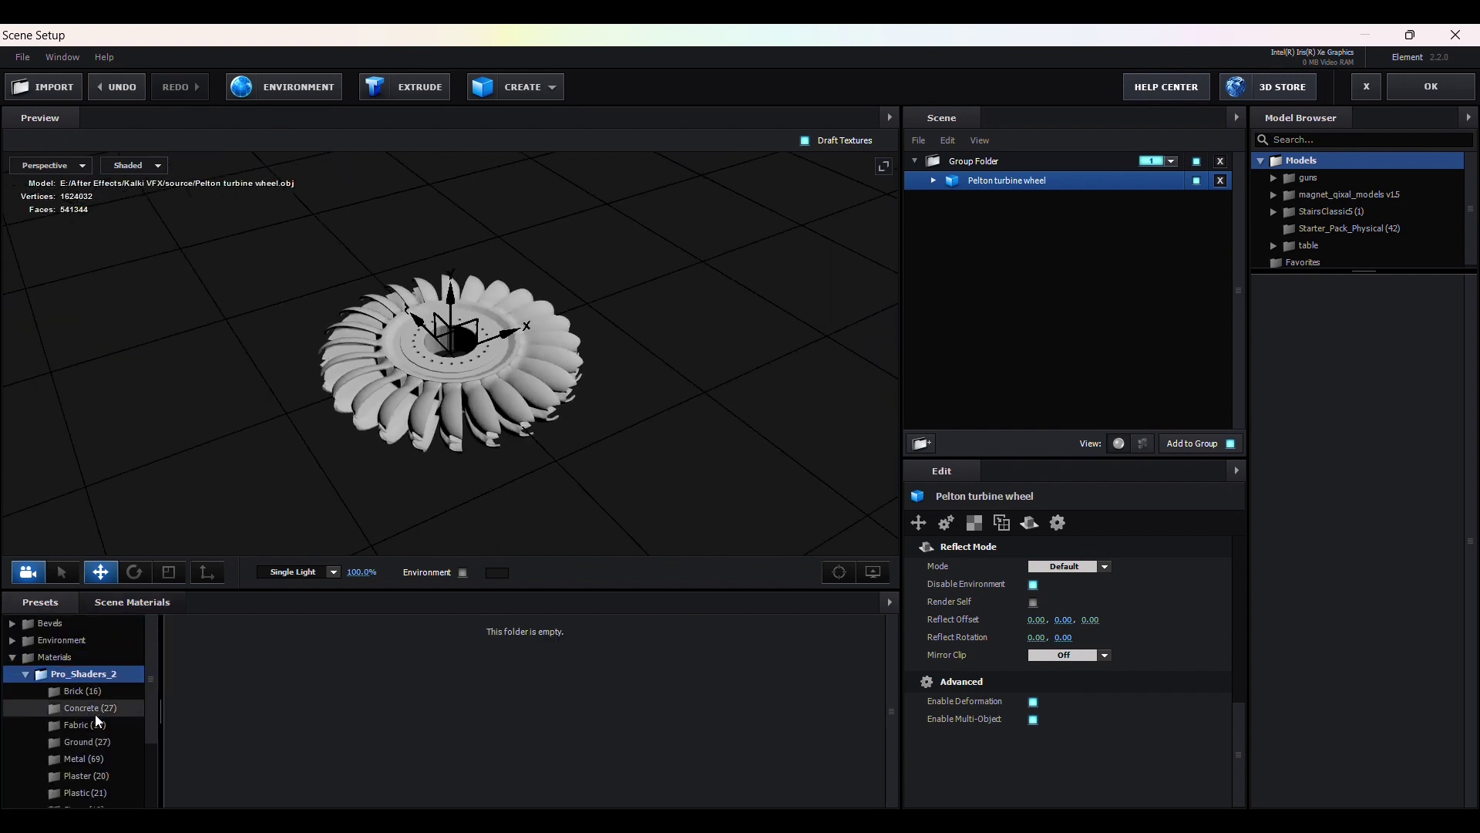
{"action": "scroll", "coordinate": [92, 722], "scroll_direction": "down", "scroll_amount": 3}
{"action": "left_click", "coordinate": [107, 663]}
{"action": "scroll", "coordinate": [676, 706], "scroll_direction": "down", "scroll_amount": 3}
{"action": "left_click_drag", "start_coordinate": [675, 706], "coordinate": [706, 586]}
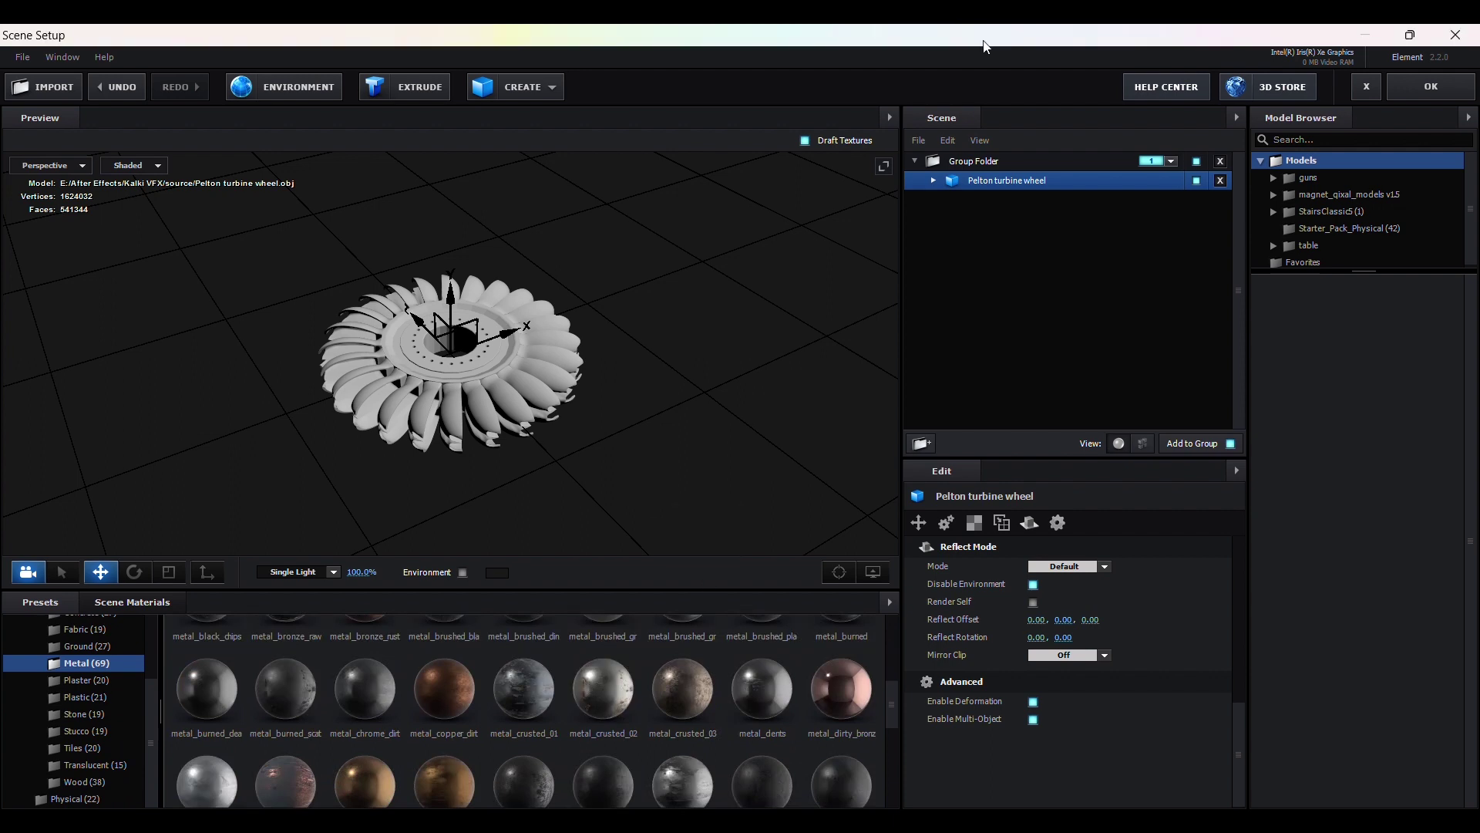
{"action": "left_click", "coordinate": [933, 180]}
{"action": "left_click", "coordinate": [982, 198]}
{"action": "left_click_drag", "start_coordinate": [603, 688], "coordinate": [1011, 205]}
{"action": "scroll", "coordinate": [493, 506], "scroll_direction": "up", "scroll_amount": 5}
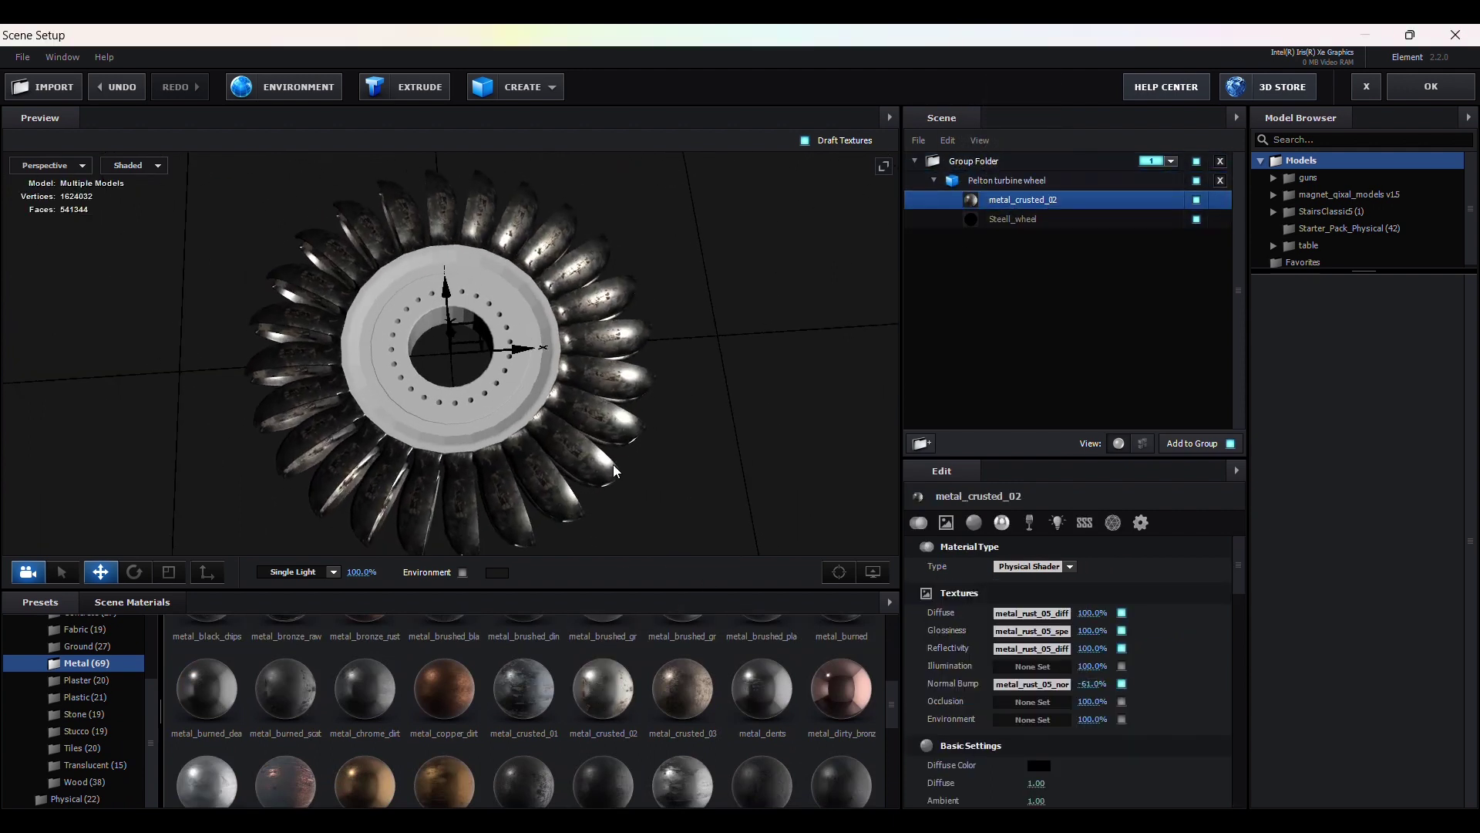
{"action": "scroll", "coordinate": [660, 735], "scroll_direction": "down", "scroll_amount": 1}
{"action": "left_click_drag", "start_coordinate": [683, 677], "coordinate": [1041, 225]}
{"action": "left_click_drag", "start_coordinate": [421, 523], "coordinate": [202, 408]}
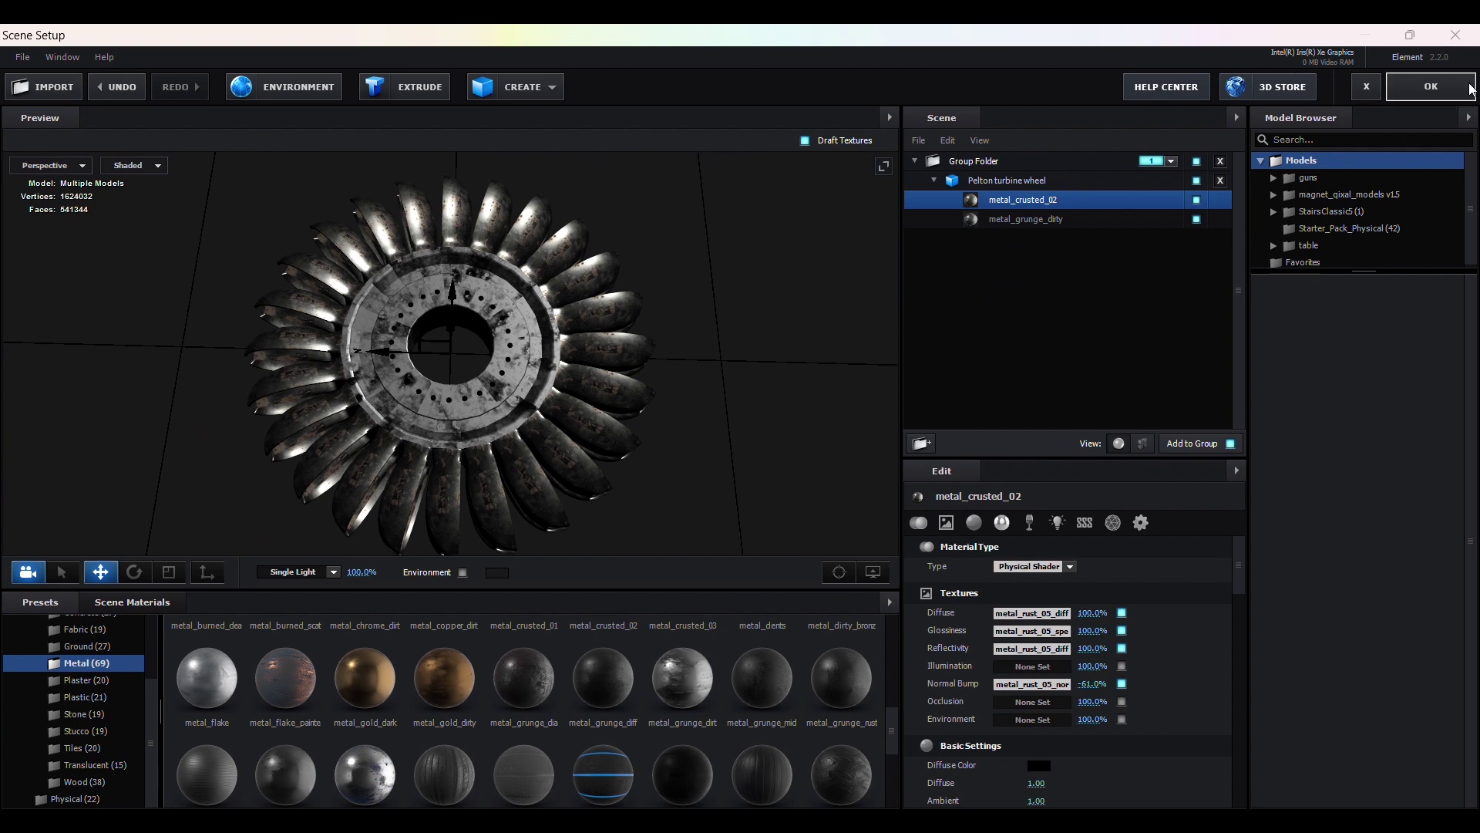
Step: Back in After Effects, enlarge Group 1's particle size to 104.10
{"action": "left_click", "coordinate": [1431, 87]}
{"action": "left_click", "coordinate": [27, 225]}
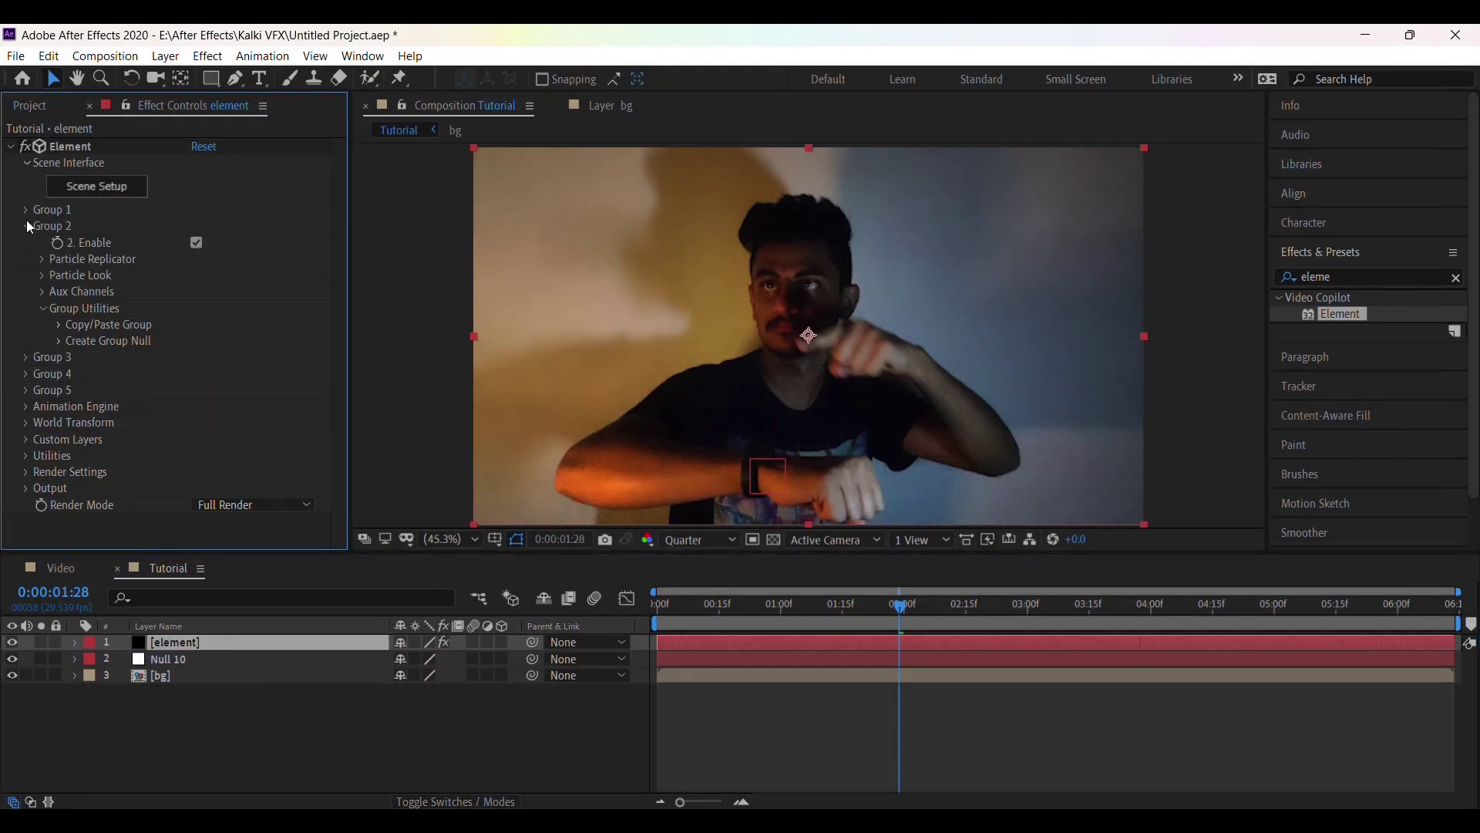
{"action": "left_click", "coordinate": [27, 211]}
{"action": "left_click", "coordinate": [27, 340]}
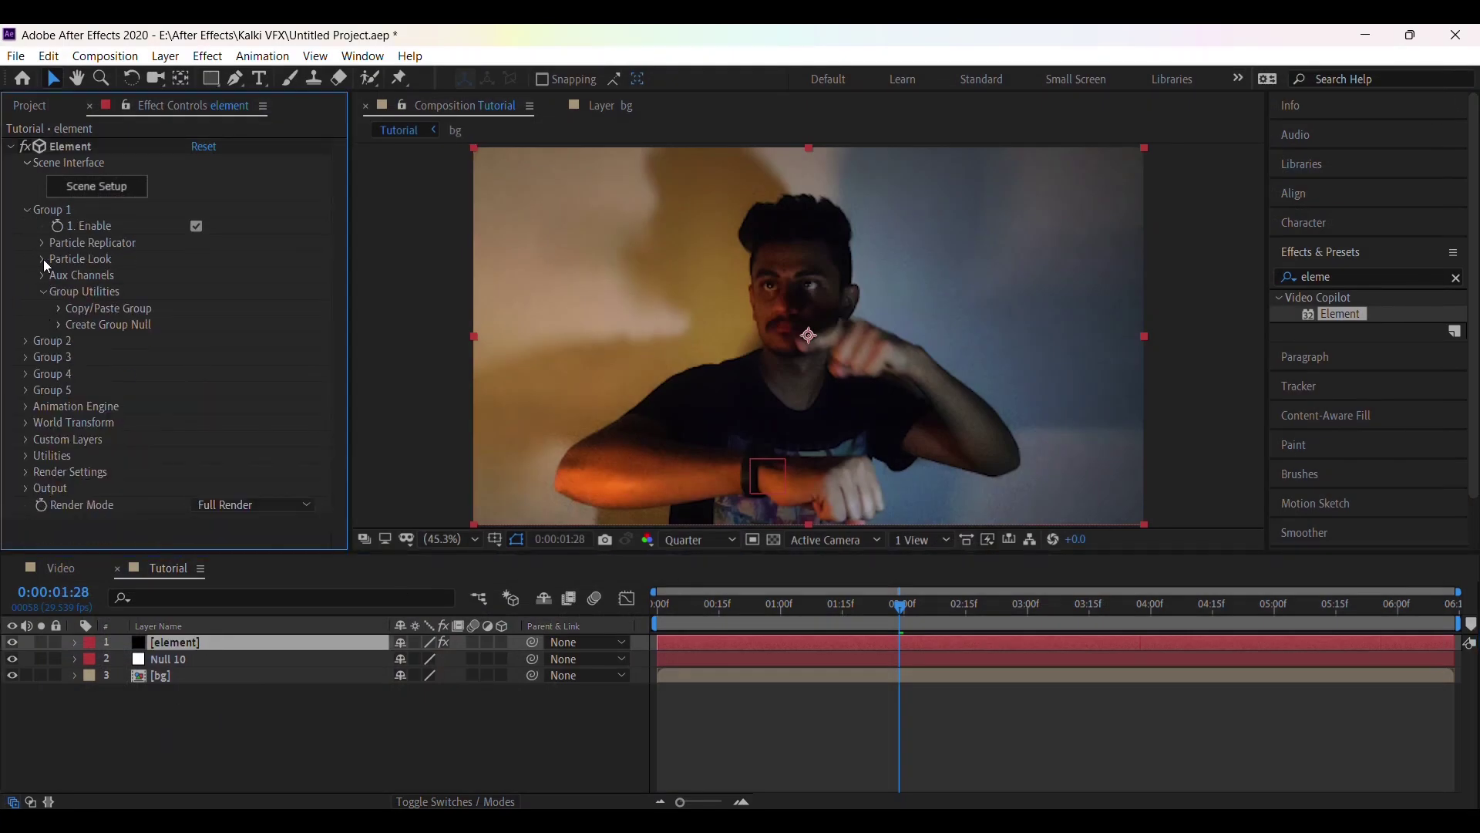
{"action": "left_click", "coordinate": [42, 259]}
{"action": "left_click_drag", "start_coordinate": [613, 277], "coordinate": [1267, 269]}
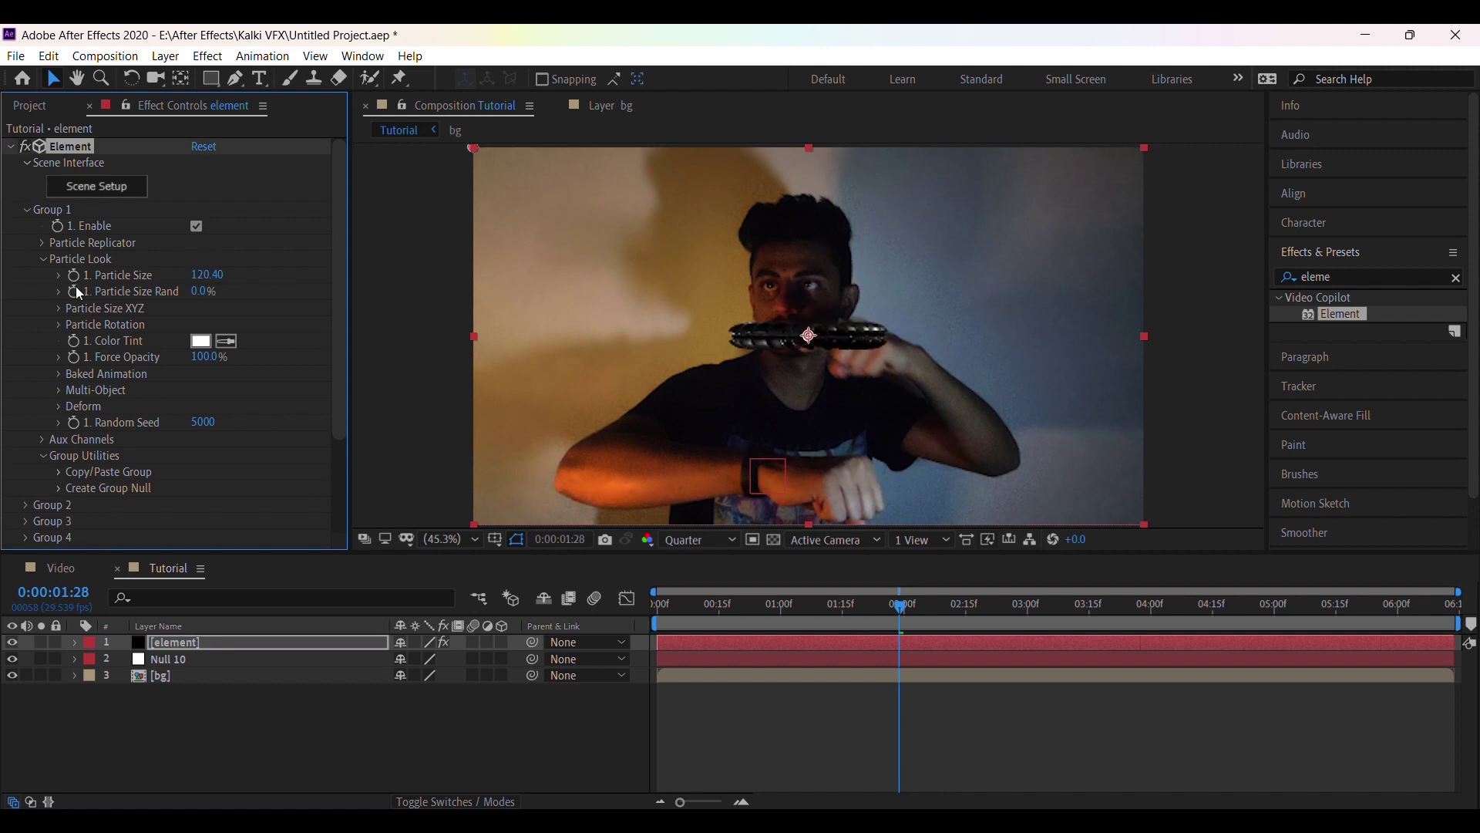
{"action": "left_click", "coordinate": [43, 259]}
Step: Rotate the wheel to 101°/14°/−29° and move it upper-left to 475,261
{"action": "left_click", "coordinate": [42, 243]}
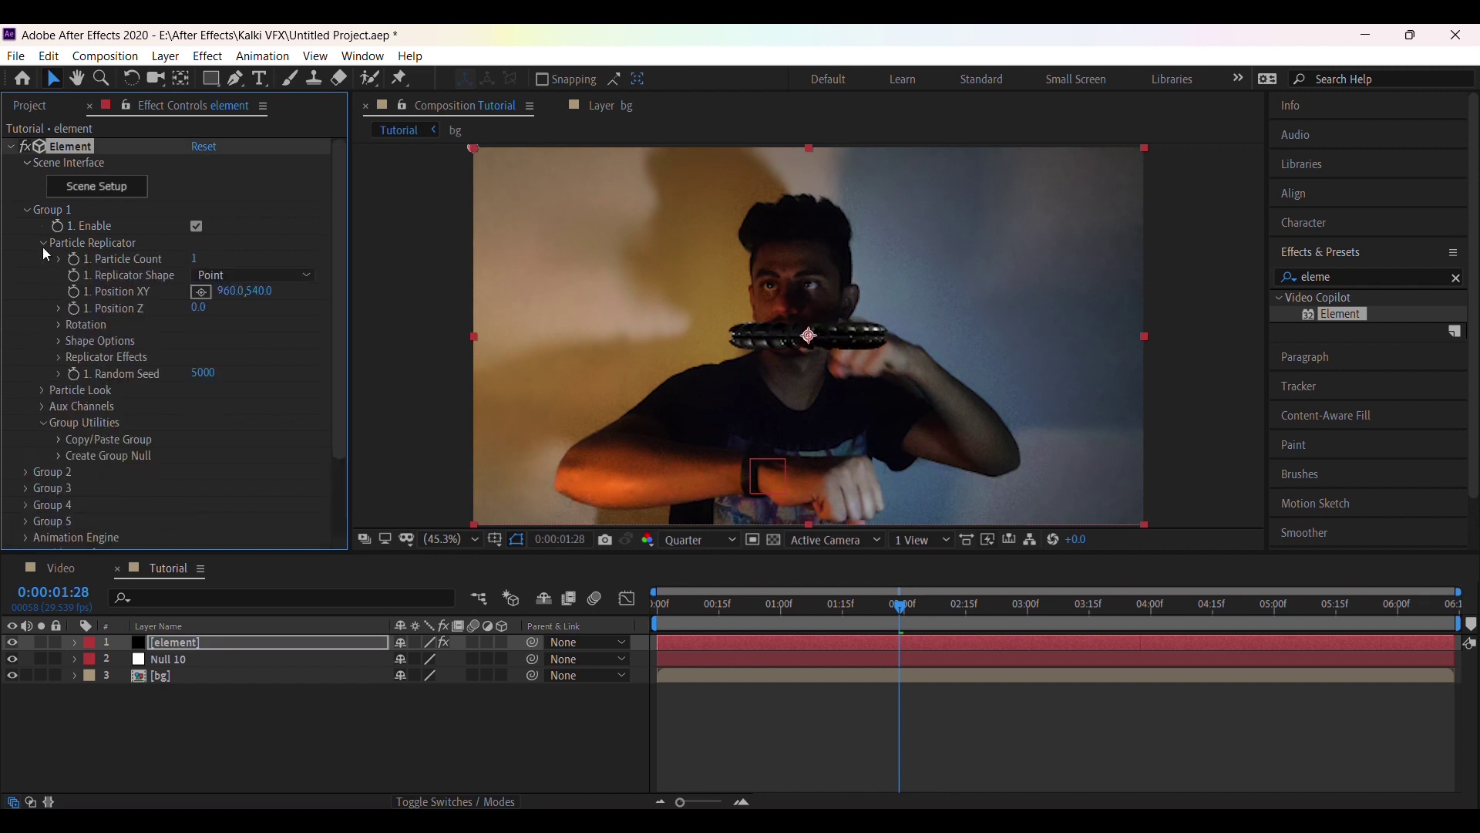
{"action": "left_click", "coordinate": [59, 325]}
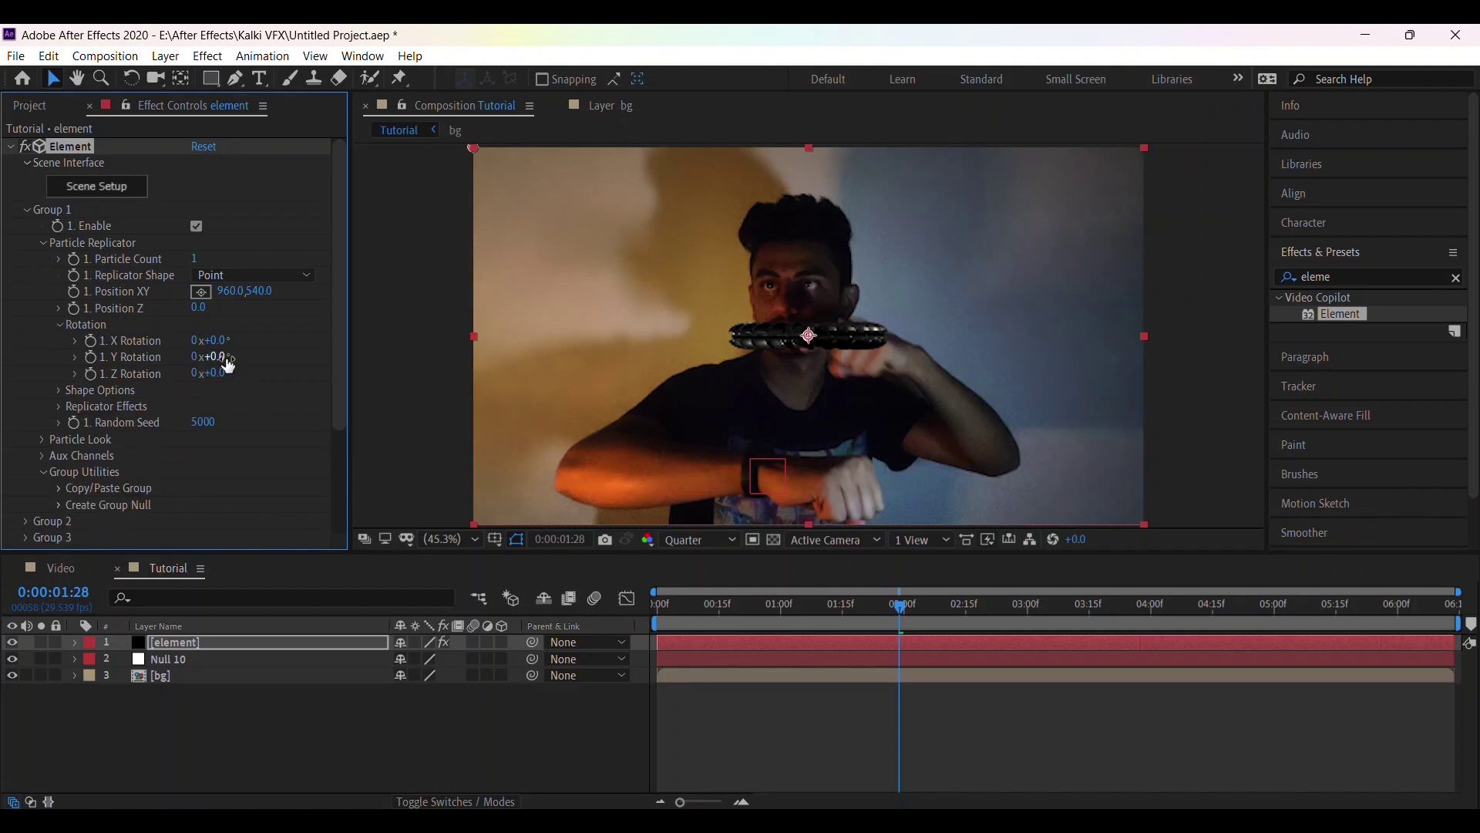
{"action": "left_click_drag", "start_coordinate": [220, 341], "coordinate": [248, 375]}
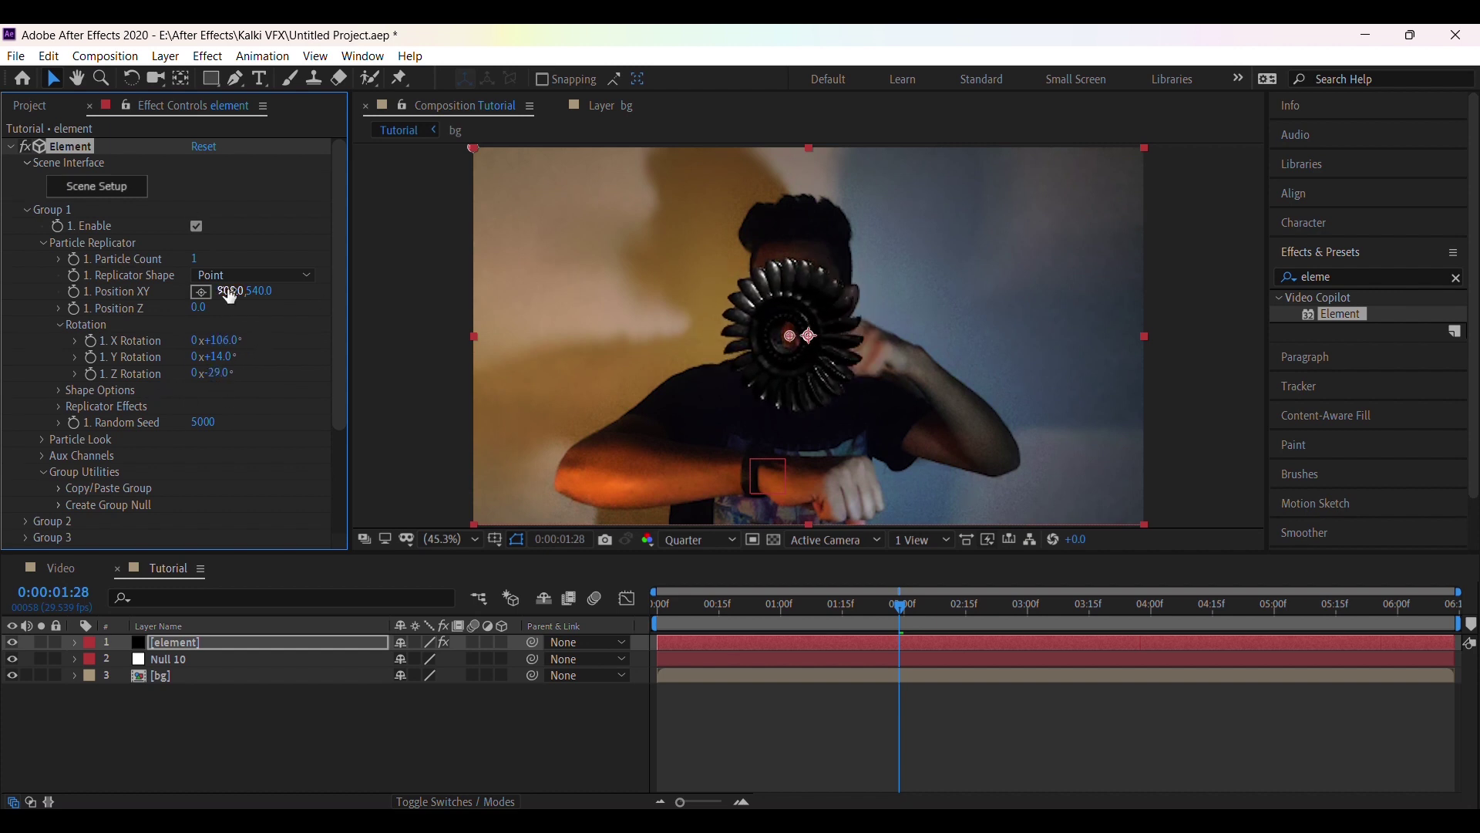
{"action": "left_click_drag", "start_coordinate": [228, 291], "coordinate": [48, 68]}
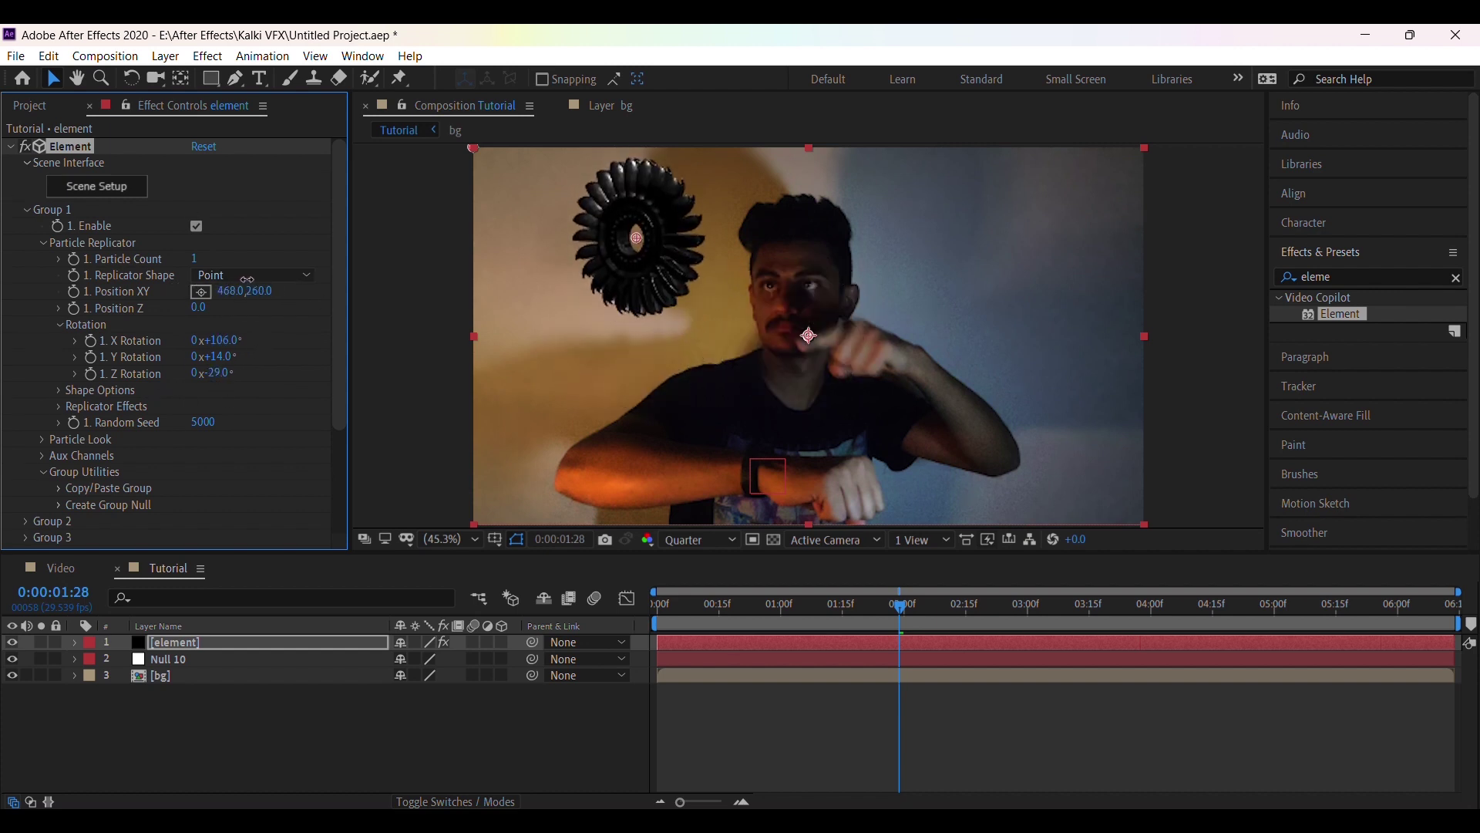
{"action": "left_click", "coordinate": [59, 324]}
{"action": "scroll", "coordinate": [46, 370], "scroll_direction": "down", "scroll_amount": 1}
{"action": "left_click", "coordinate": [42, 378]}
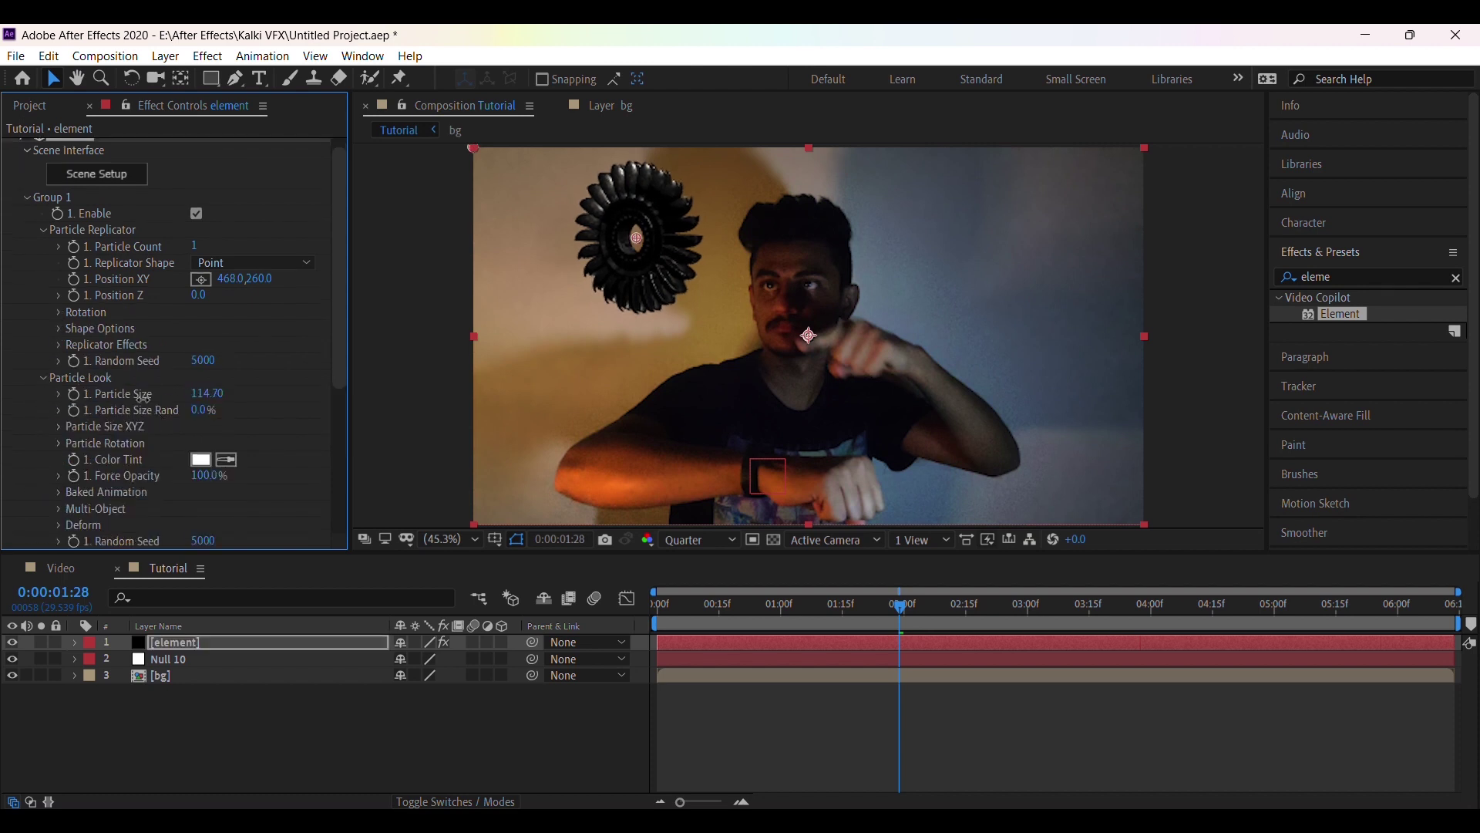
{"action": "left_click_drag", "start_coordinate": [259, 279], "coordinate": [271, 282]}
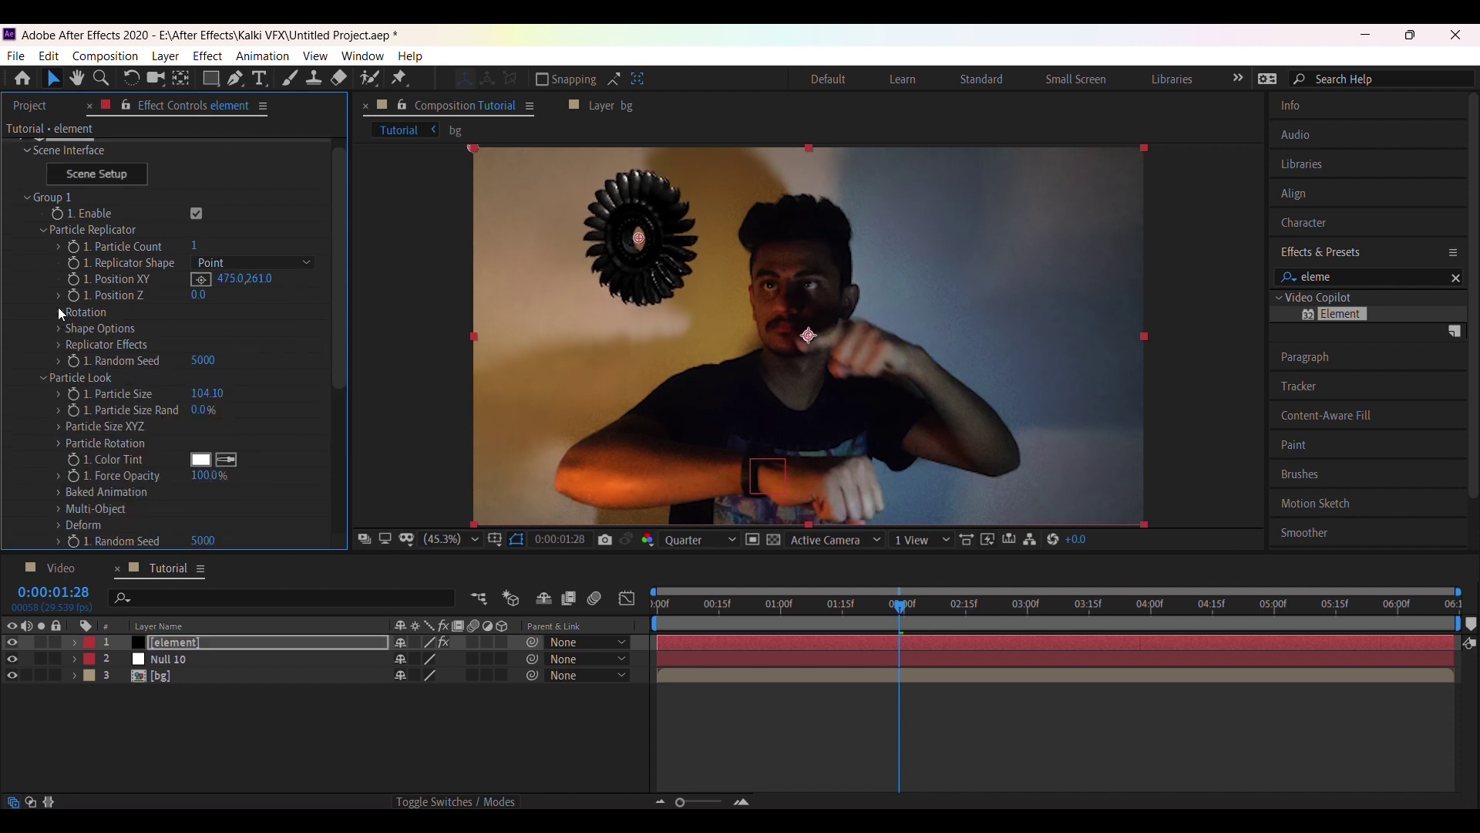
{"action": "left_click", "coordinate": [60, 312]}
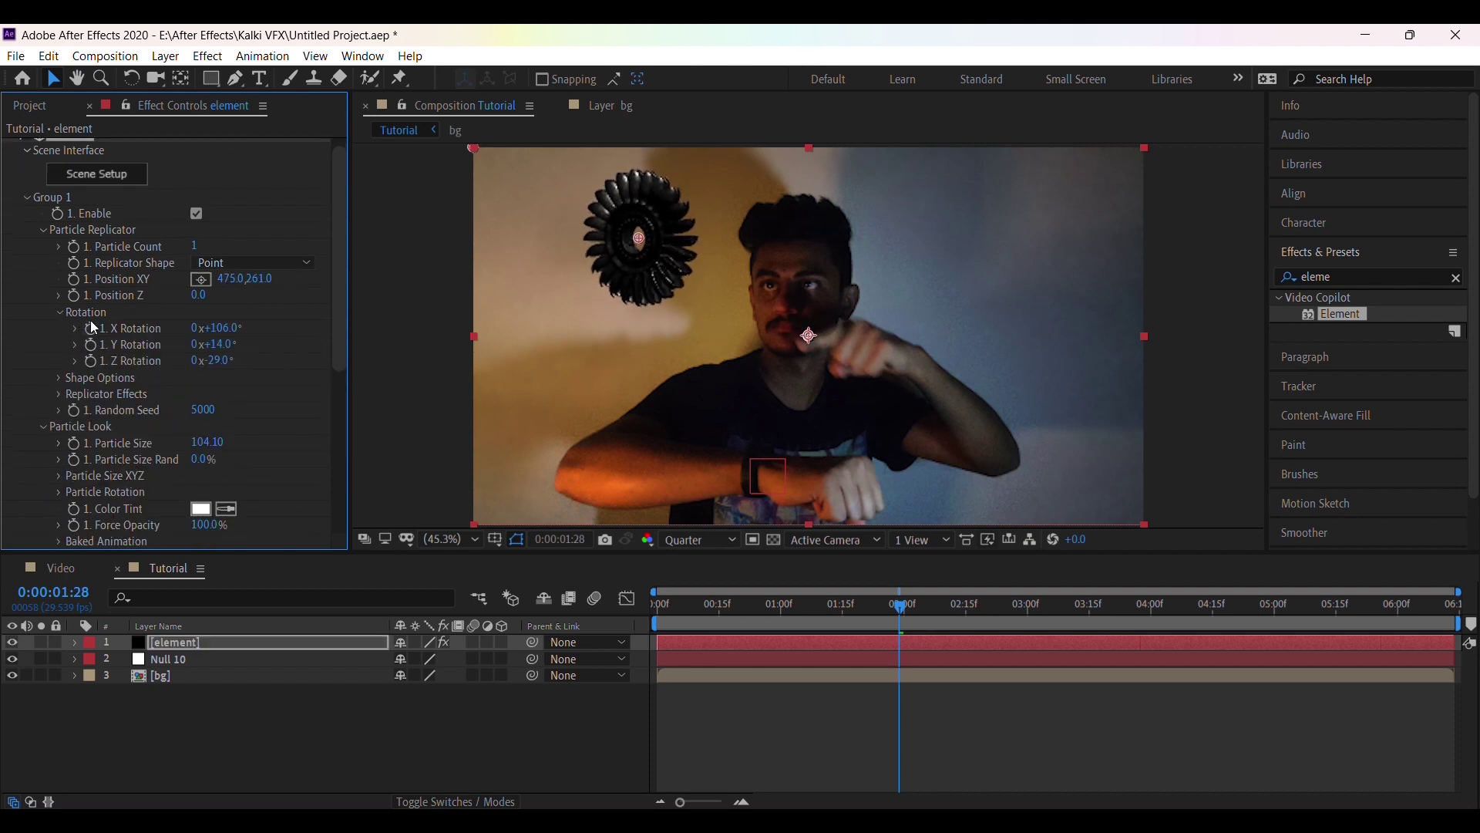
Step: Collapse Group 1's settings and scroll down to the Hologram Generator Script download
{"action": "left_click", "coordinate": [26, 199]}
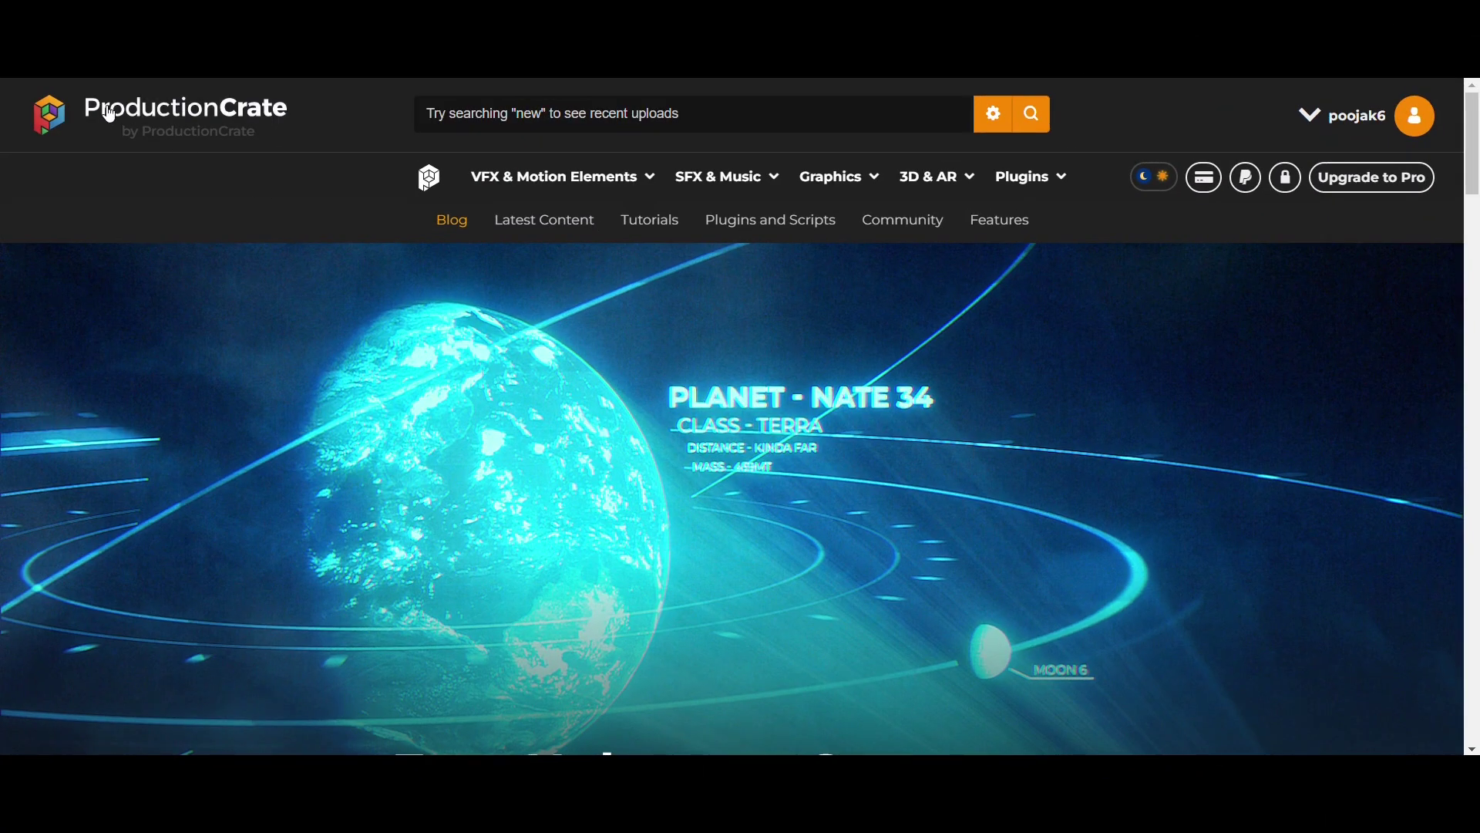
{"action": "scroll", "coordinate": [819, 465], "scroll_direction": "down", "scroll_amount": 5}
{"action": "scroll", "coordinate": [821, 473], "scroll_direction": "down", "scroll_amount": 3}
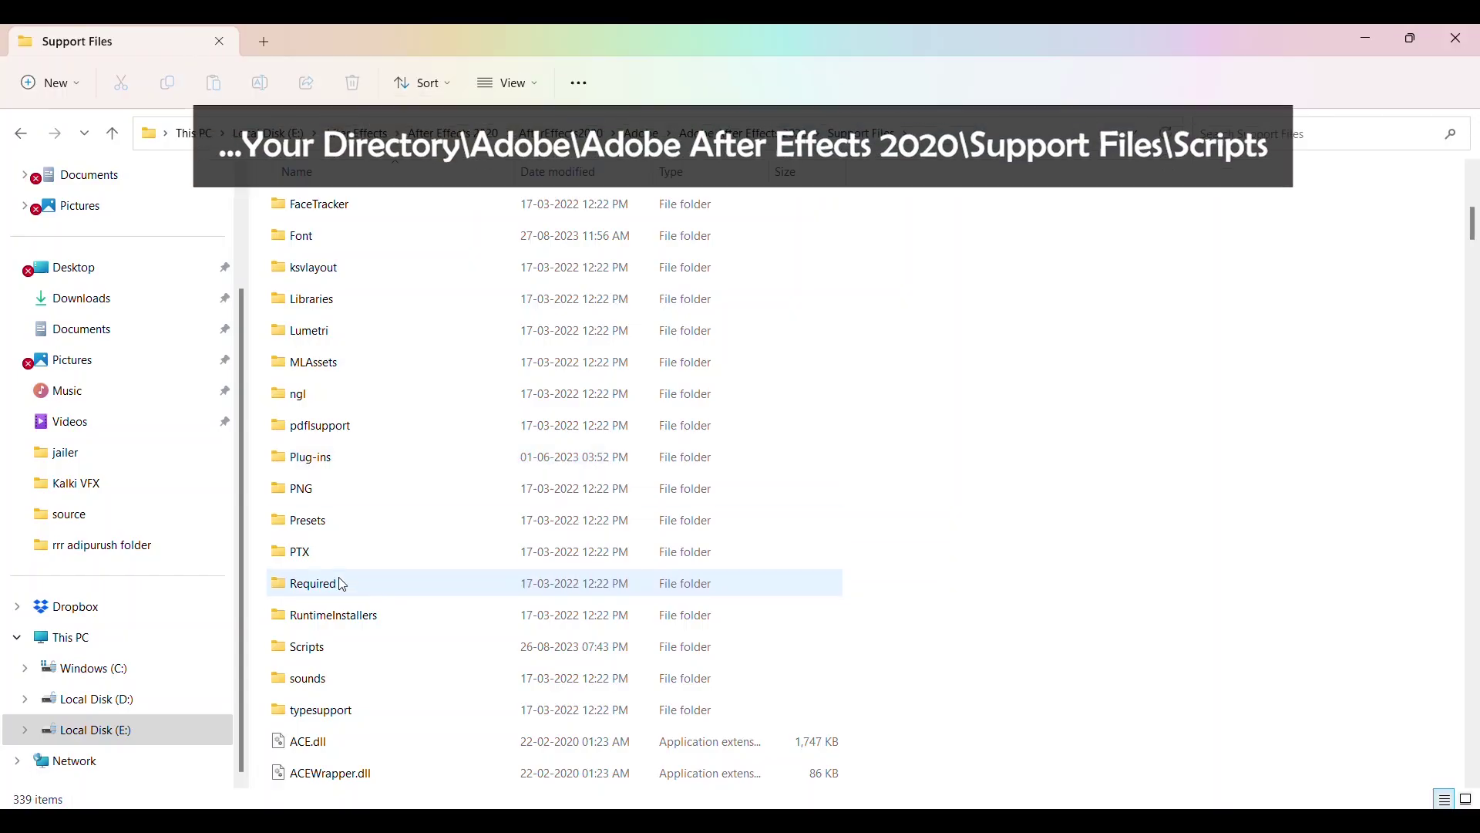
Step: Open the Scripts folder and select productioncrate-hologram-script
{"action": "double_click", "coordinate": [333, 654]}
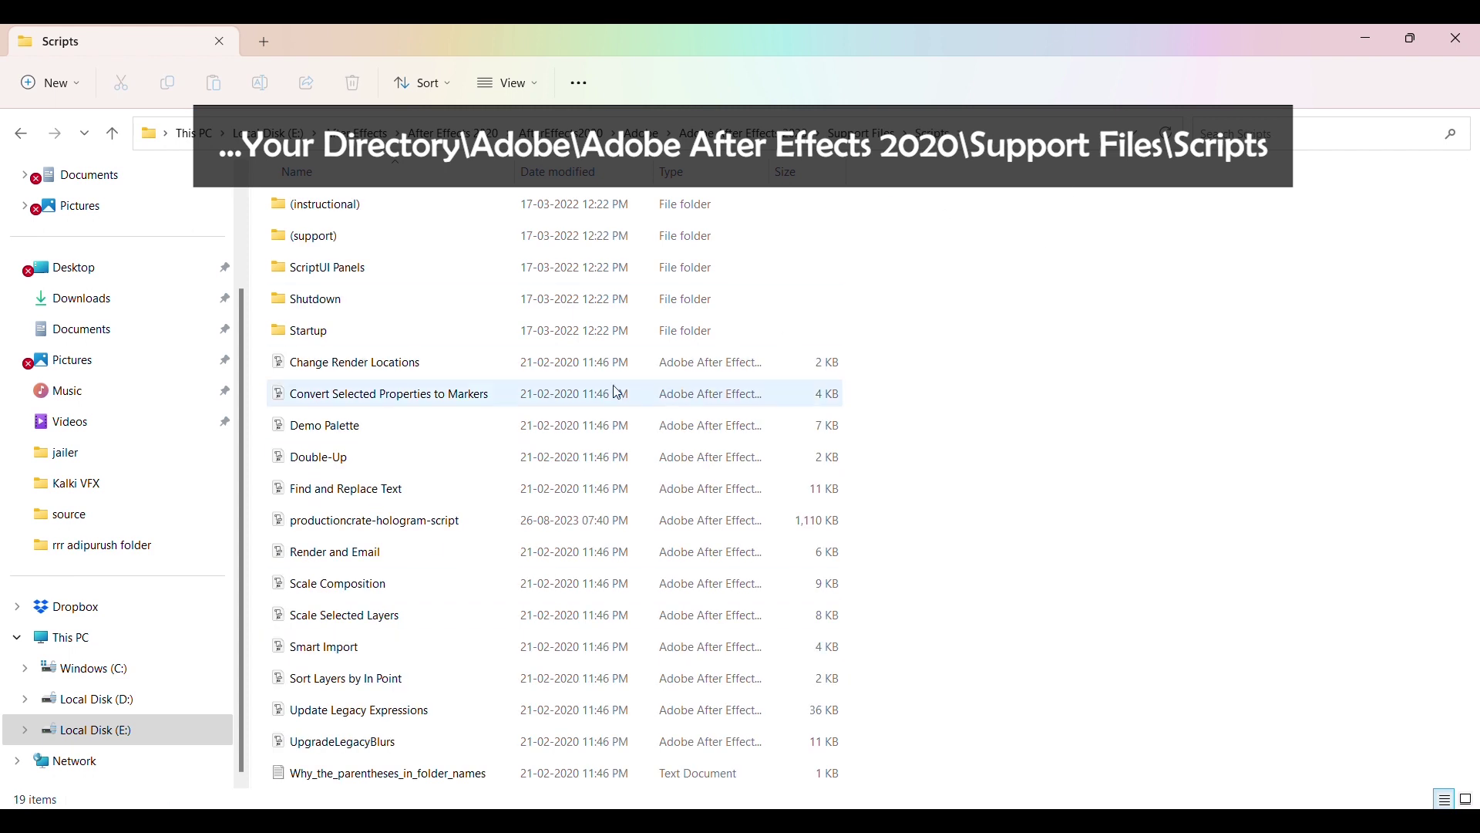
{"action": "left_click", "coordinate": [384, 532]}
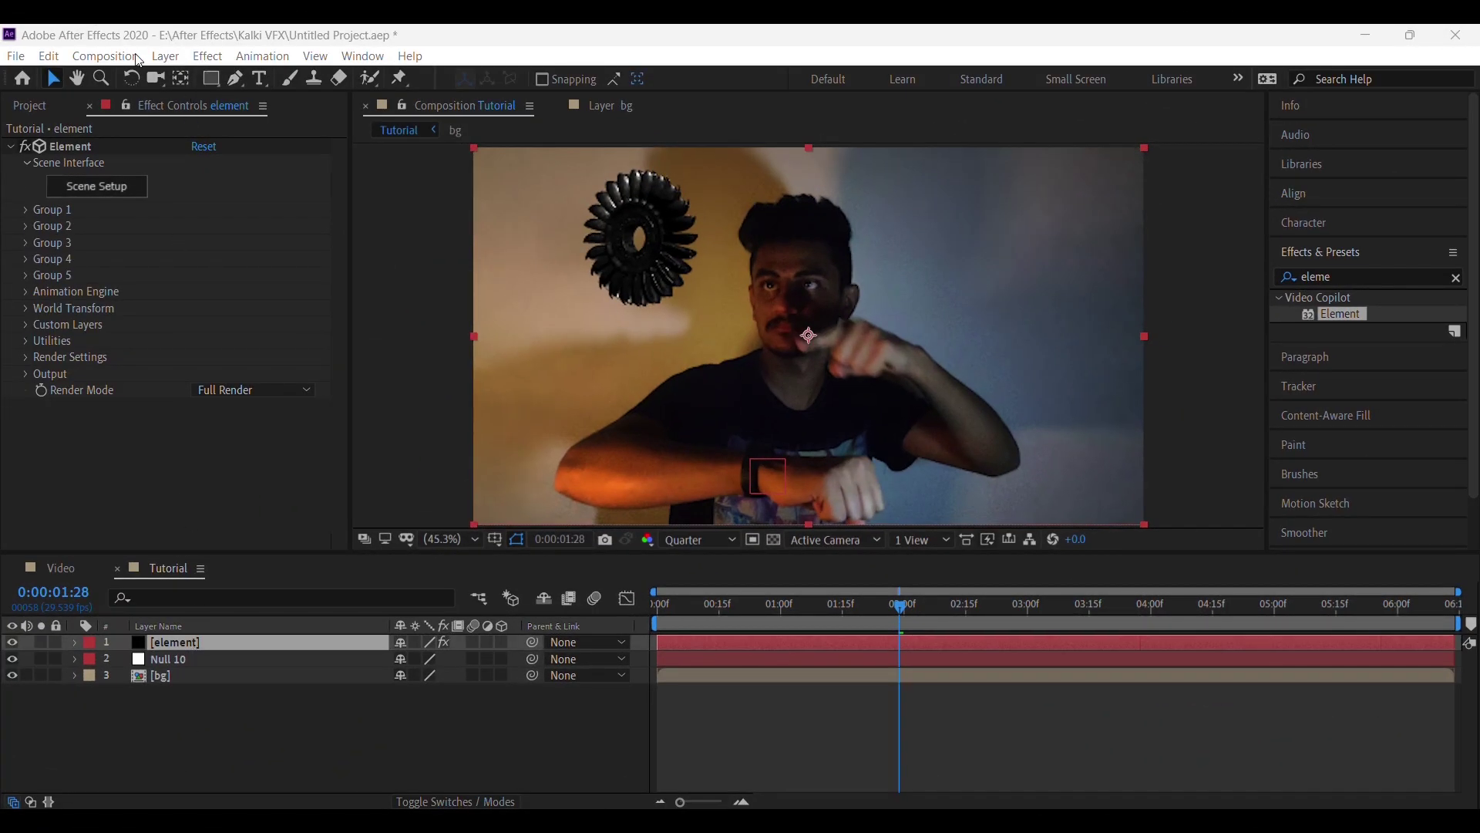
Step: Run productioncrate-hologram-script from the File menu, apply its BASIC preset and close the splash
{"action": "left_click", "coordinate": [16, 56]}
{"action": "mouse_move", "coordinate": [137, 540]}
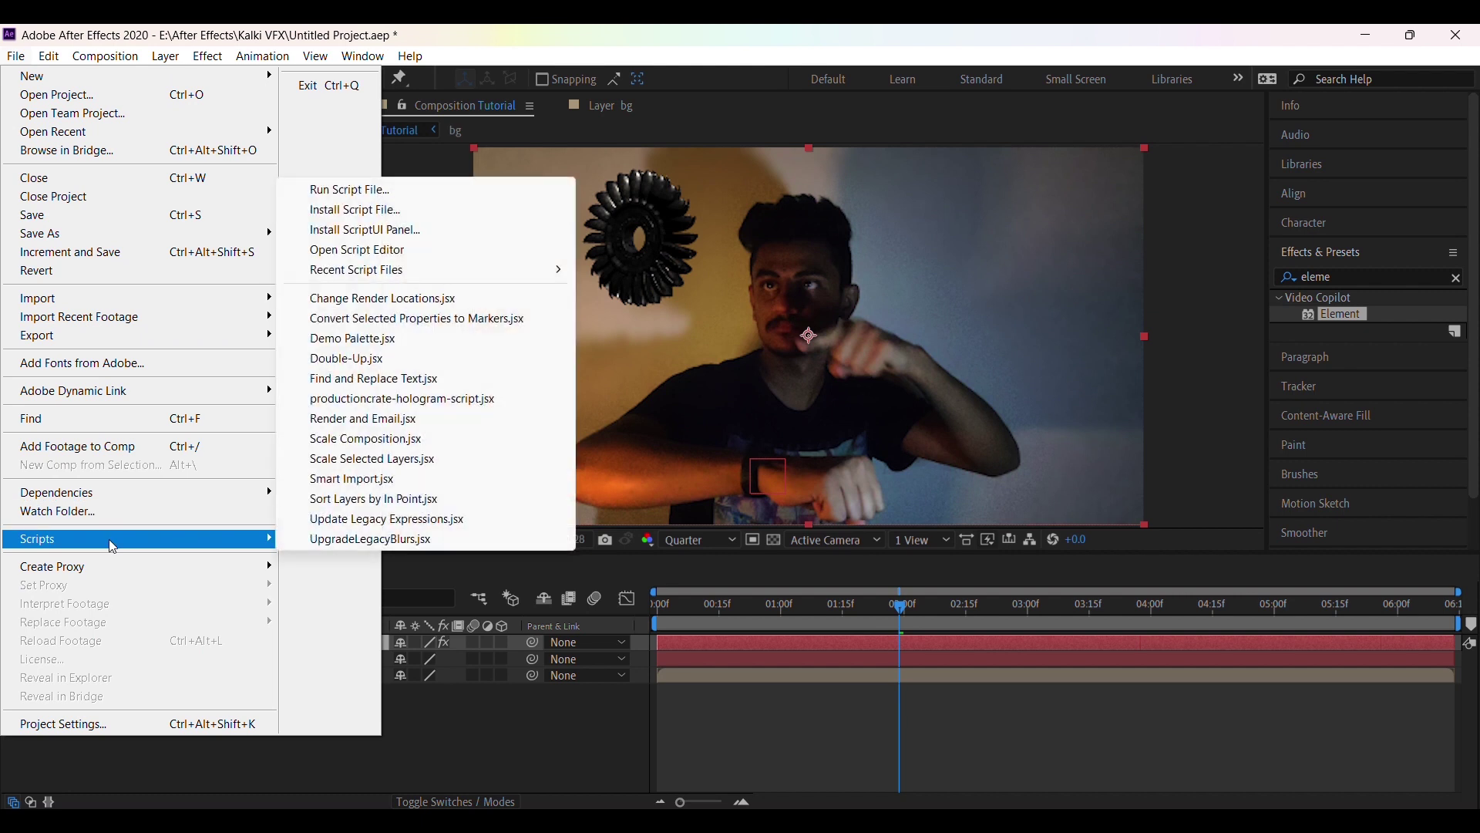
{"action": "left_click", "coordinate": [409, 400]}
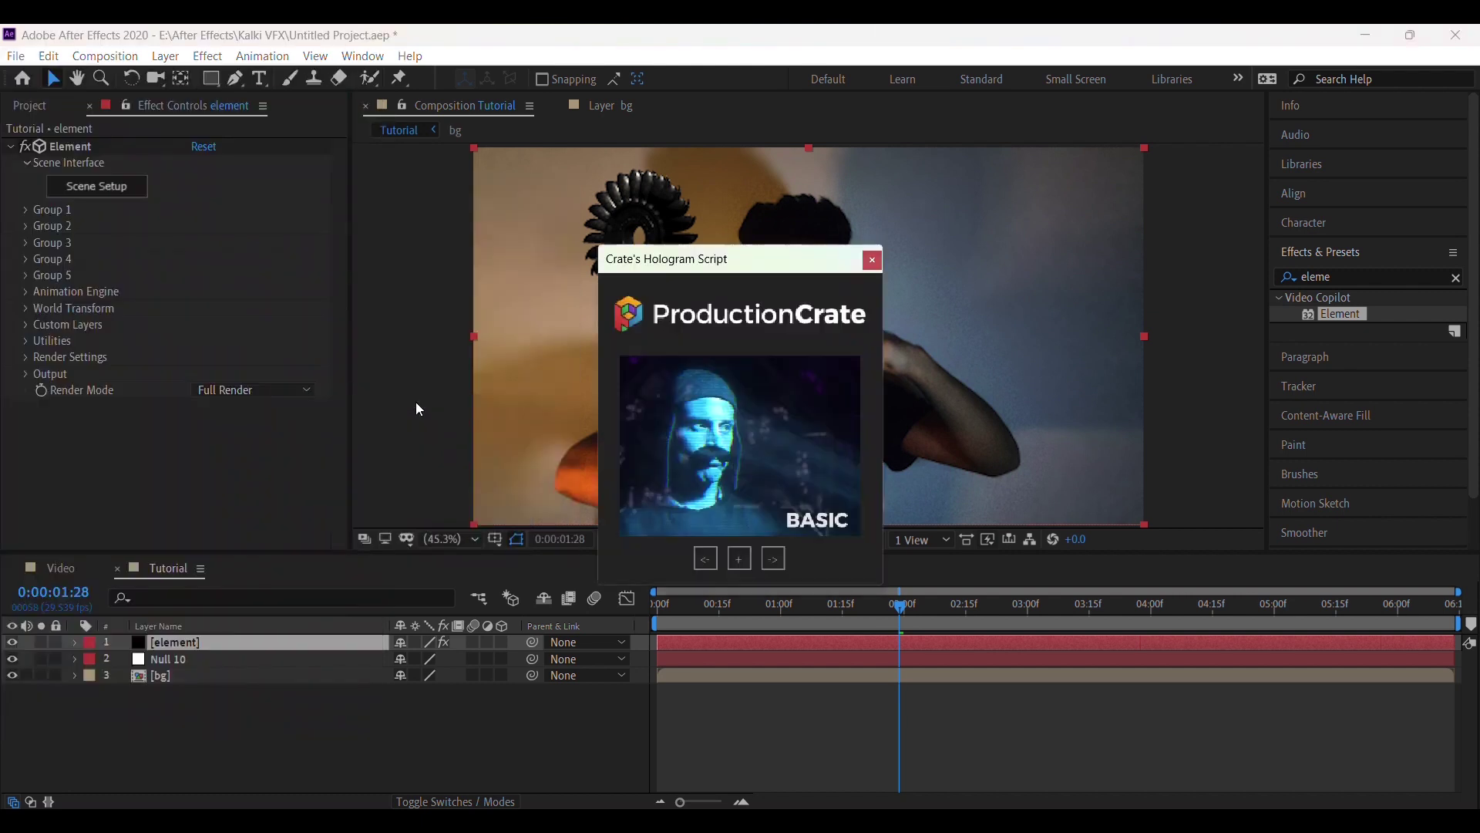
{"action": "left_click", "coordinate": [740, 560]}
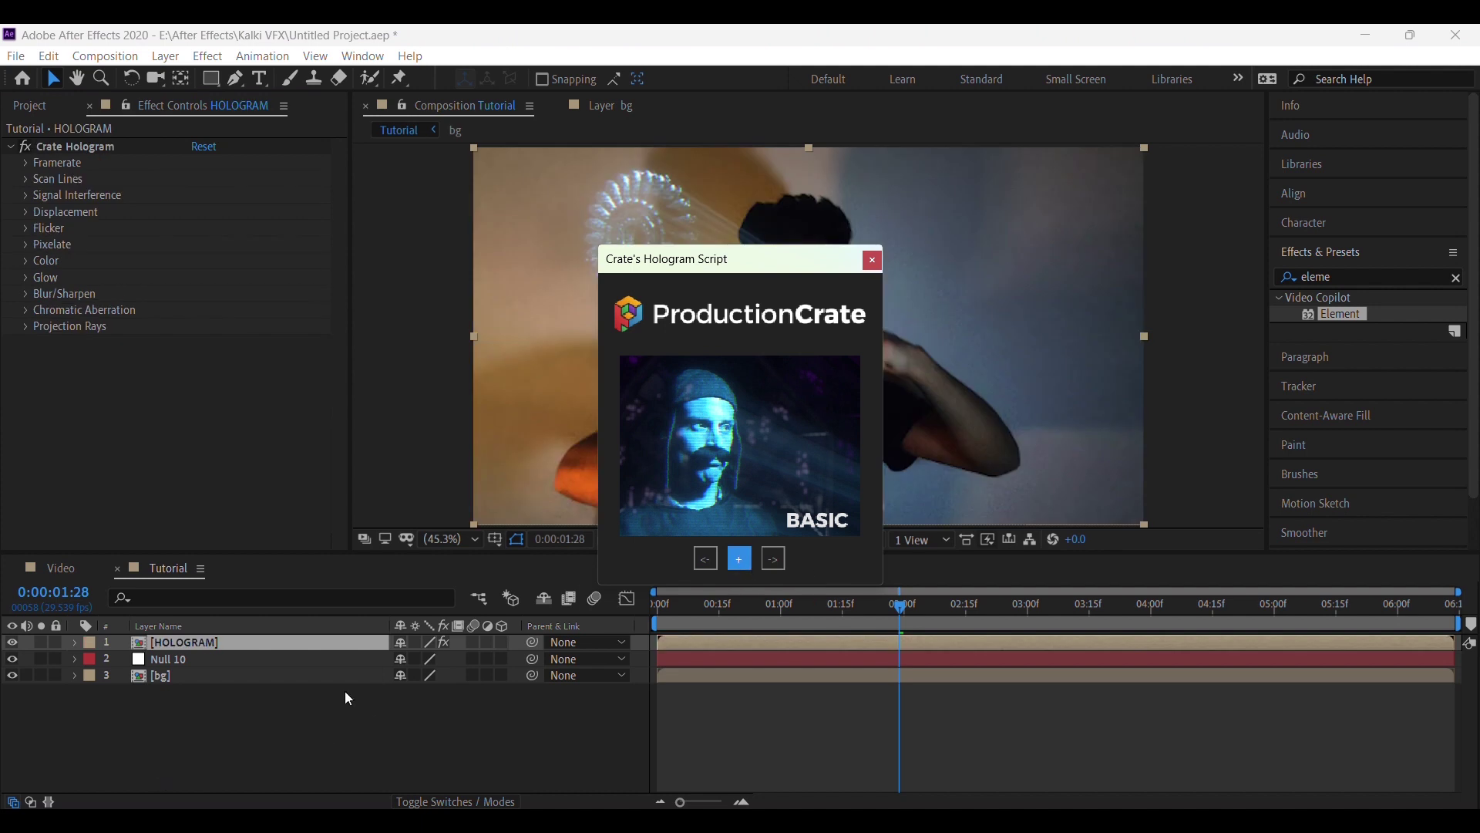
{"action": "left_click", "coordinate": [872, 260]}
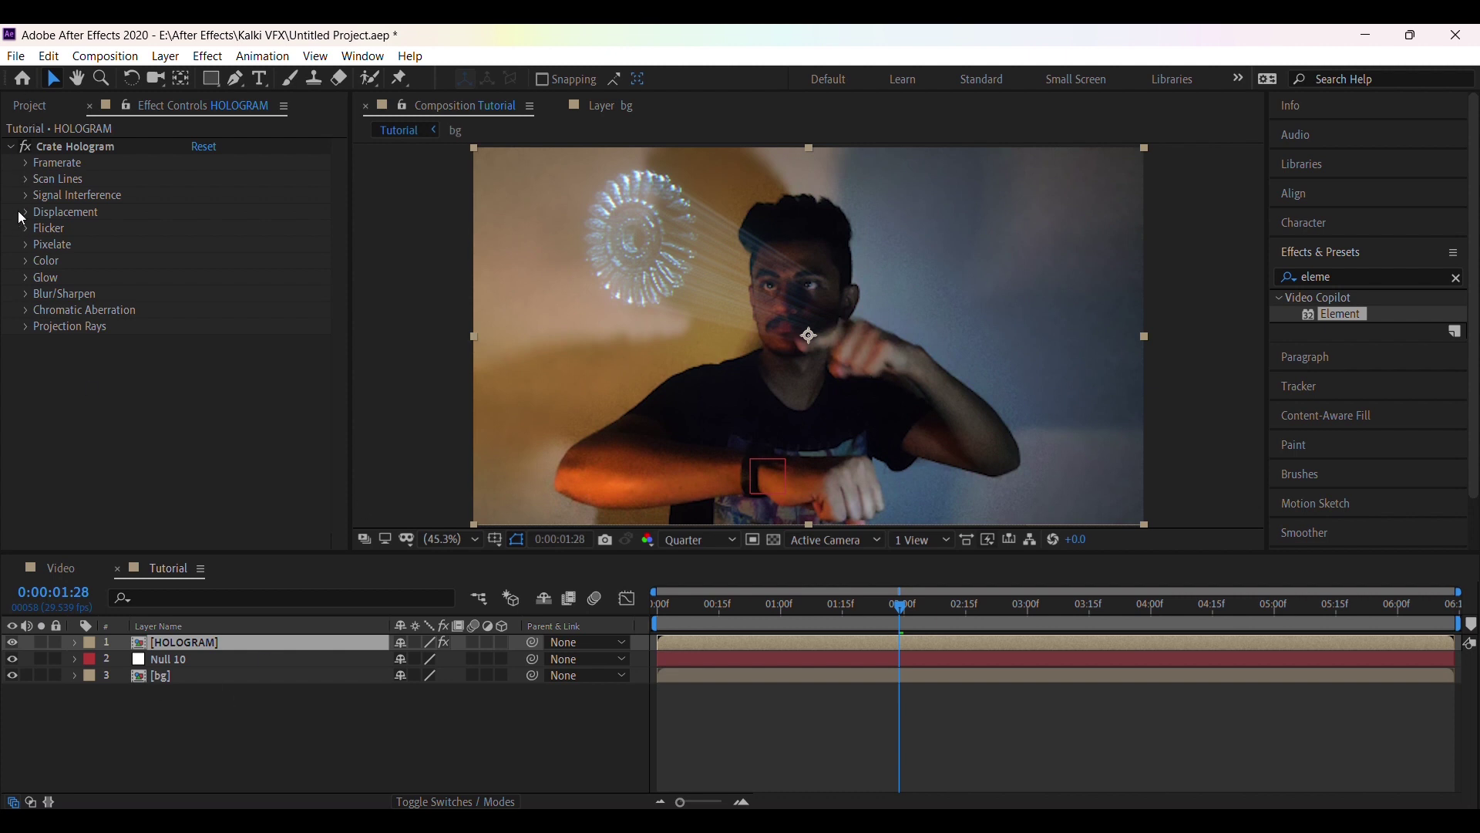
Step: Make the Crate Hologram scan lines thicker and softer by raising Width and Feather
{"action": "left_click", "coordinate": [27, 180]}
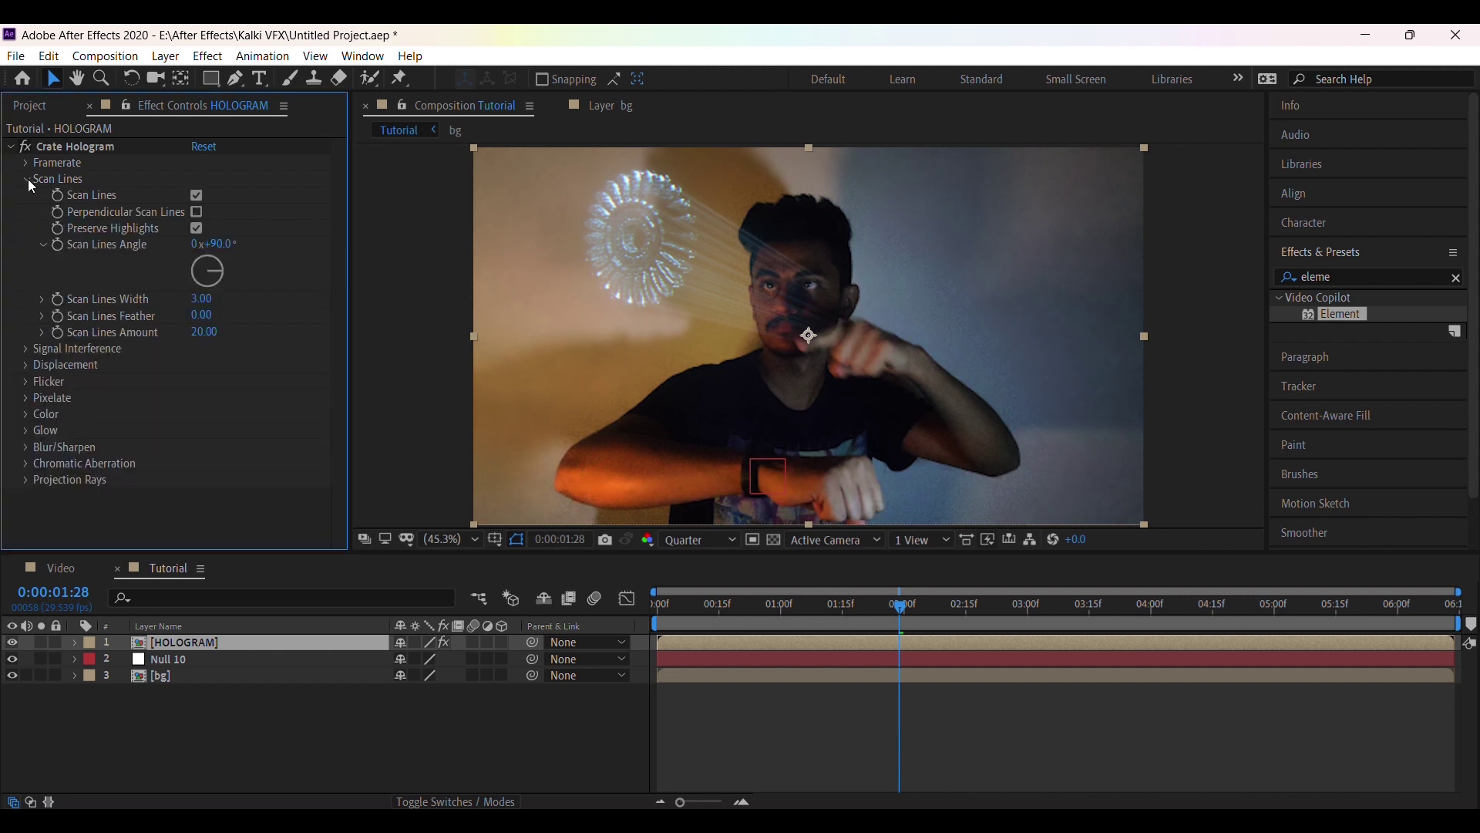
{"action": "left_click_drag", "start_coordinate": [202, 298], "coordinate": [297, 300]}
{"action": "left_click_drag", "start_coordinate": [202, 315], "coordinate": [169, 366]}
Step: Lengthen the projection rays, originate them at the wrist (1062.5, 1316.2), and raise Ray Opacity to 63
{"action": "left_click", "coordinate": [28, 480]}
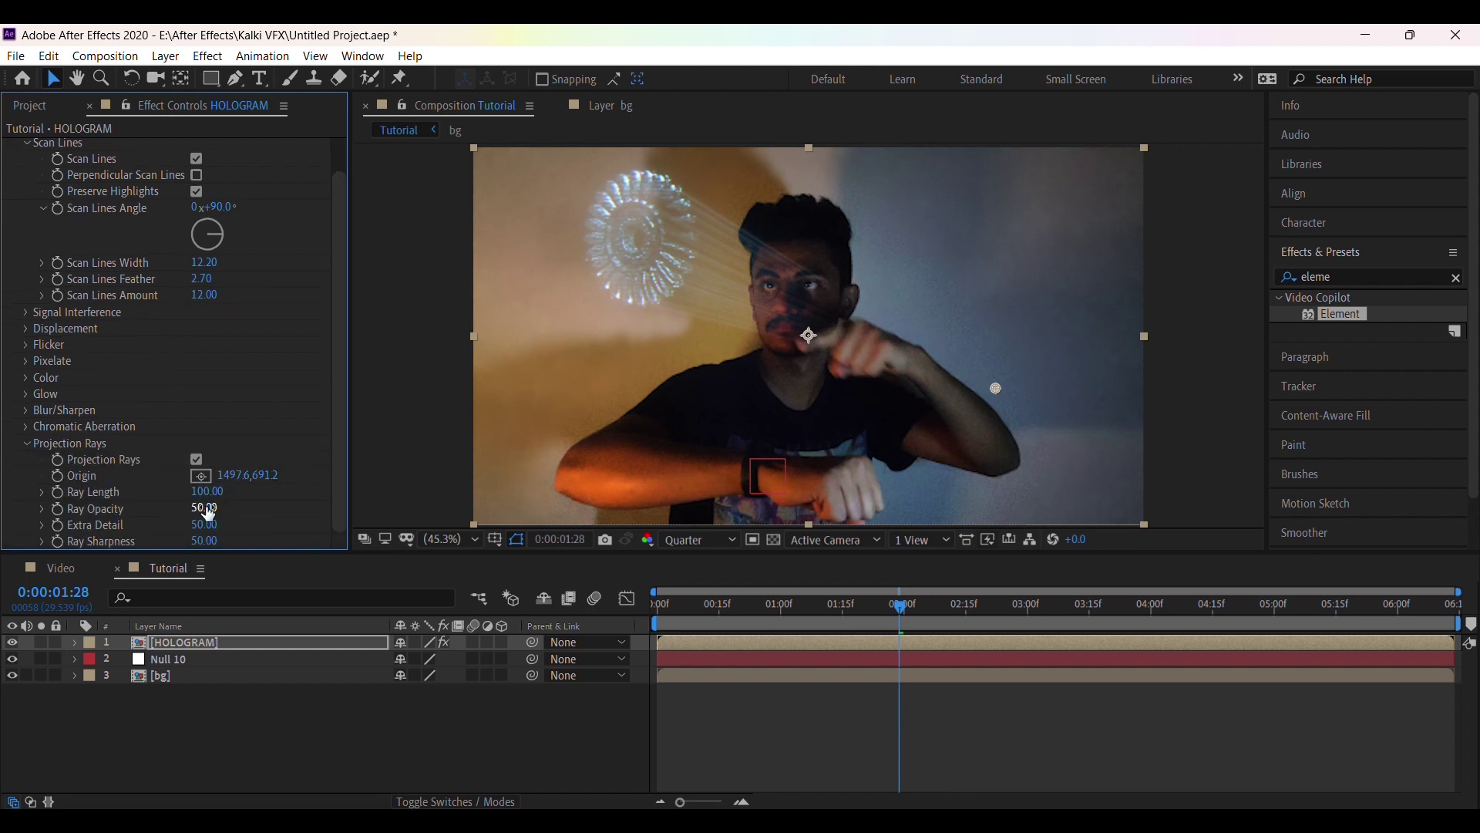
{"action": "left_click_drag", "start_coordinate": [204, 493], "coordinate": [268, 508]}
{"action": "left_click_drag", "start_coordinate": [996, 389], "coordinate": [851, 617]}
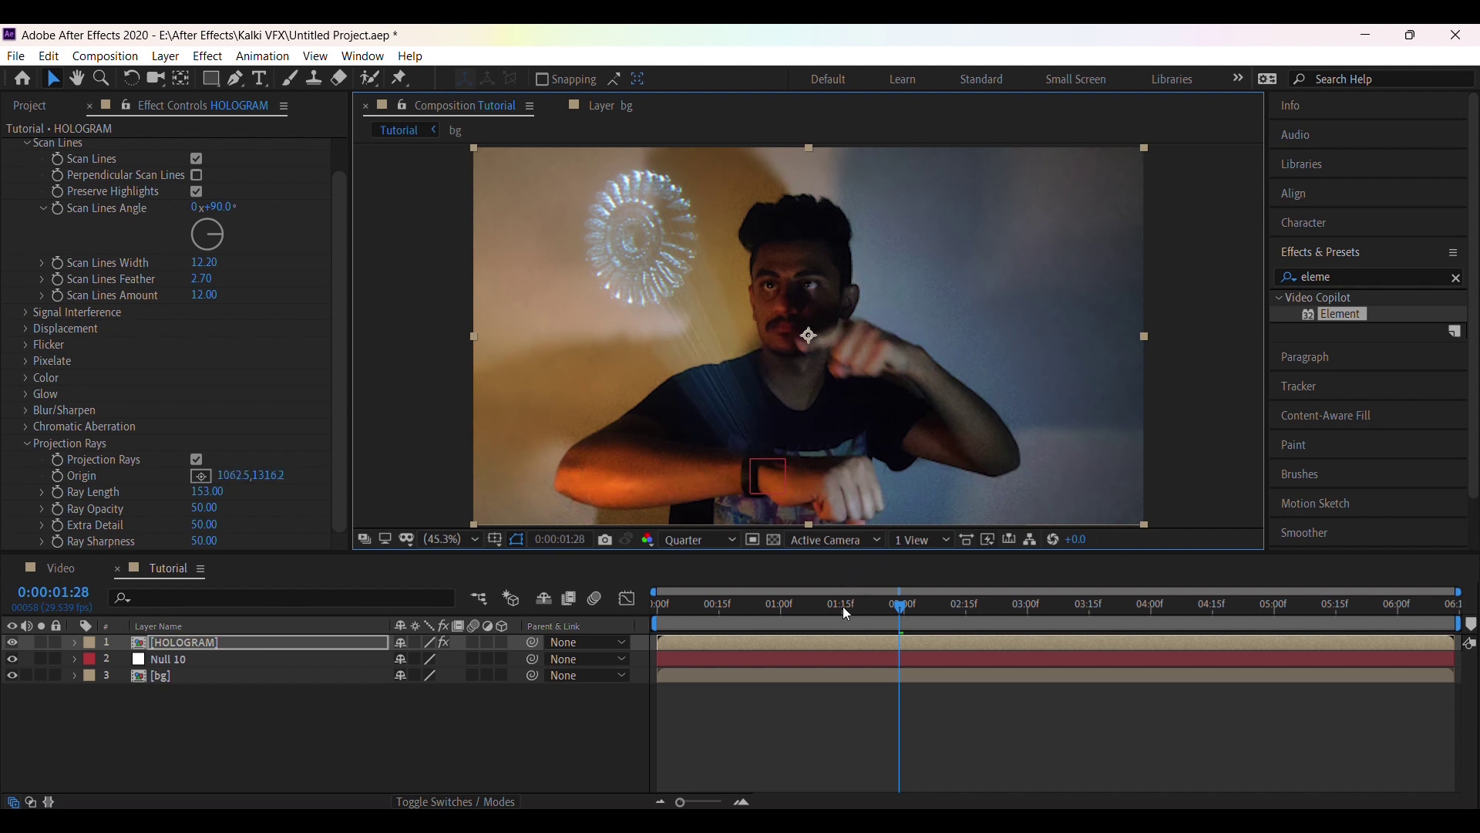
{"action": "left_click_drag", "start_coordinate": [208, 509], "coordinate": [227, 545]}
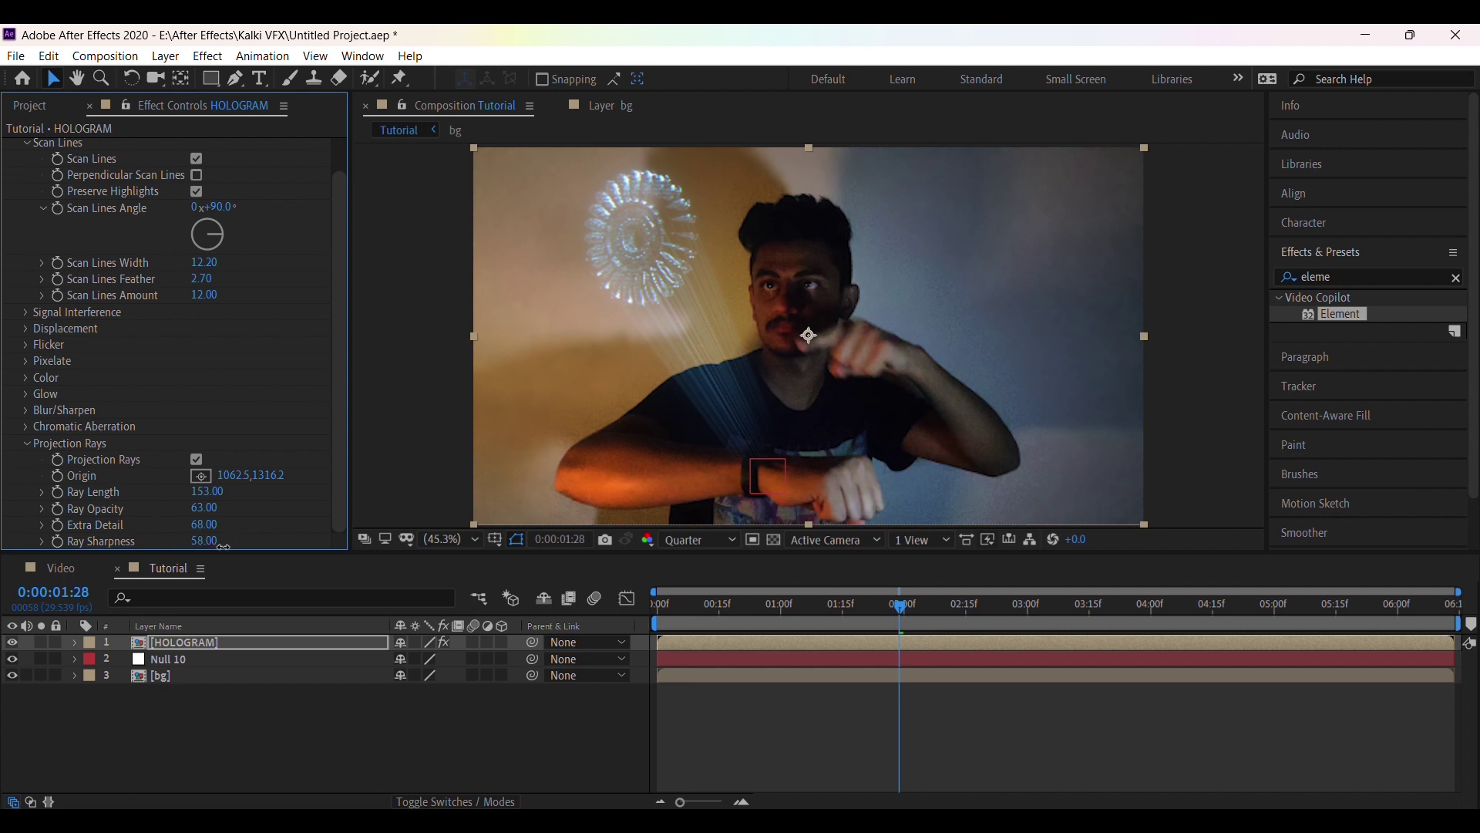
{"action": "scroll", "coordinate": [148, 247], "scroll_direction": "up", "scroll_amount": 2}
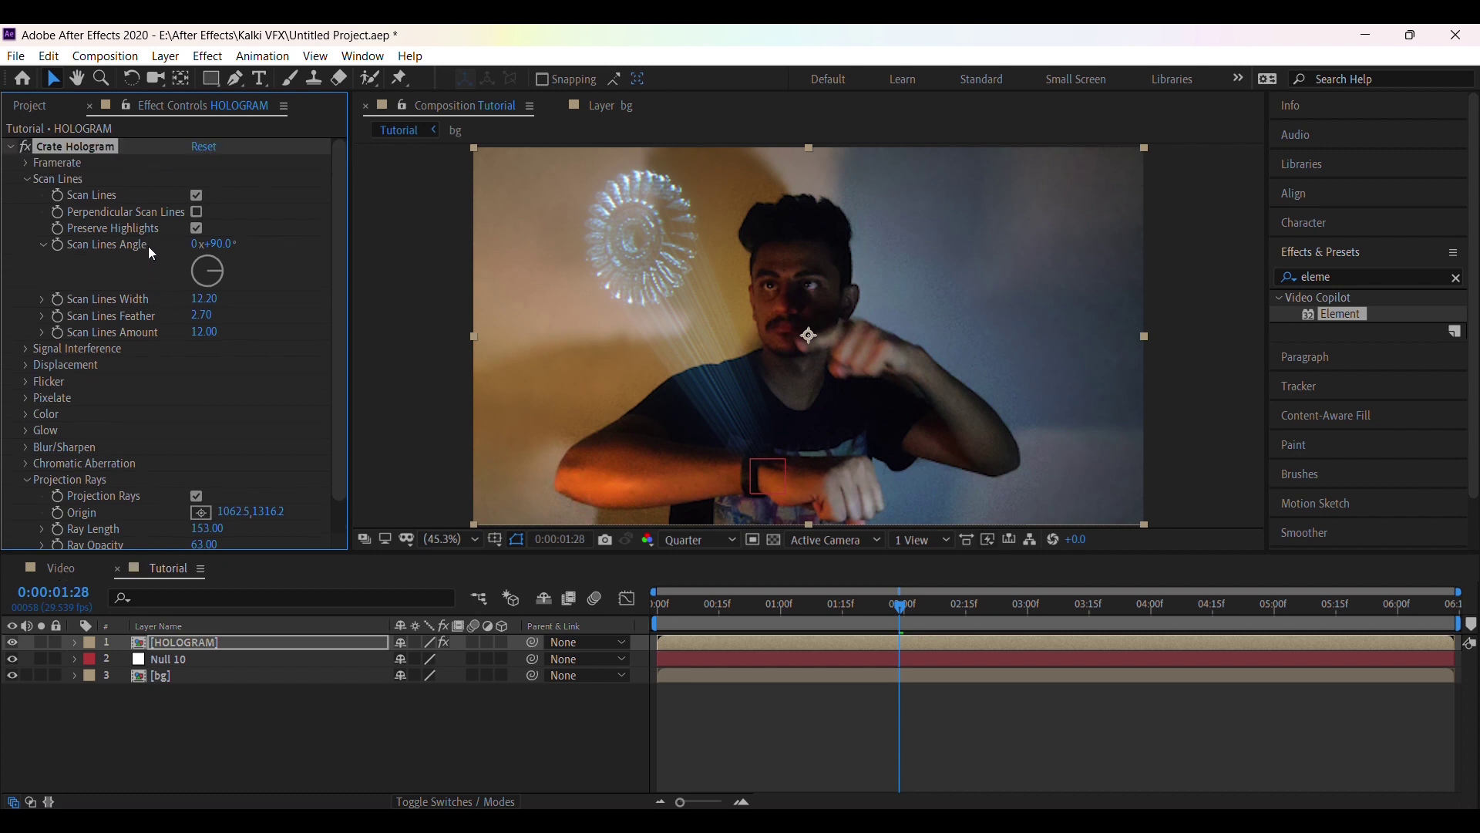
Step: Change the Crate Hologram Color swatch from blue to teal-green
{"action": "left_click", "coordinate": [22, 418]}
{"action": "left_click", "coordinate": [201, 436]}
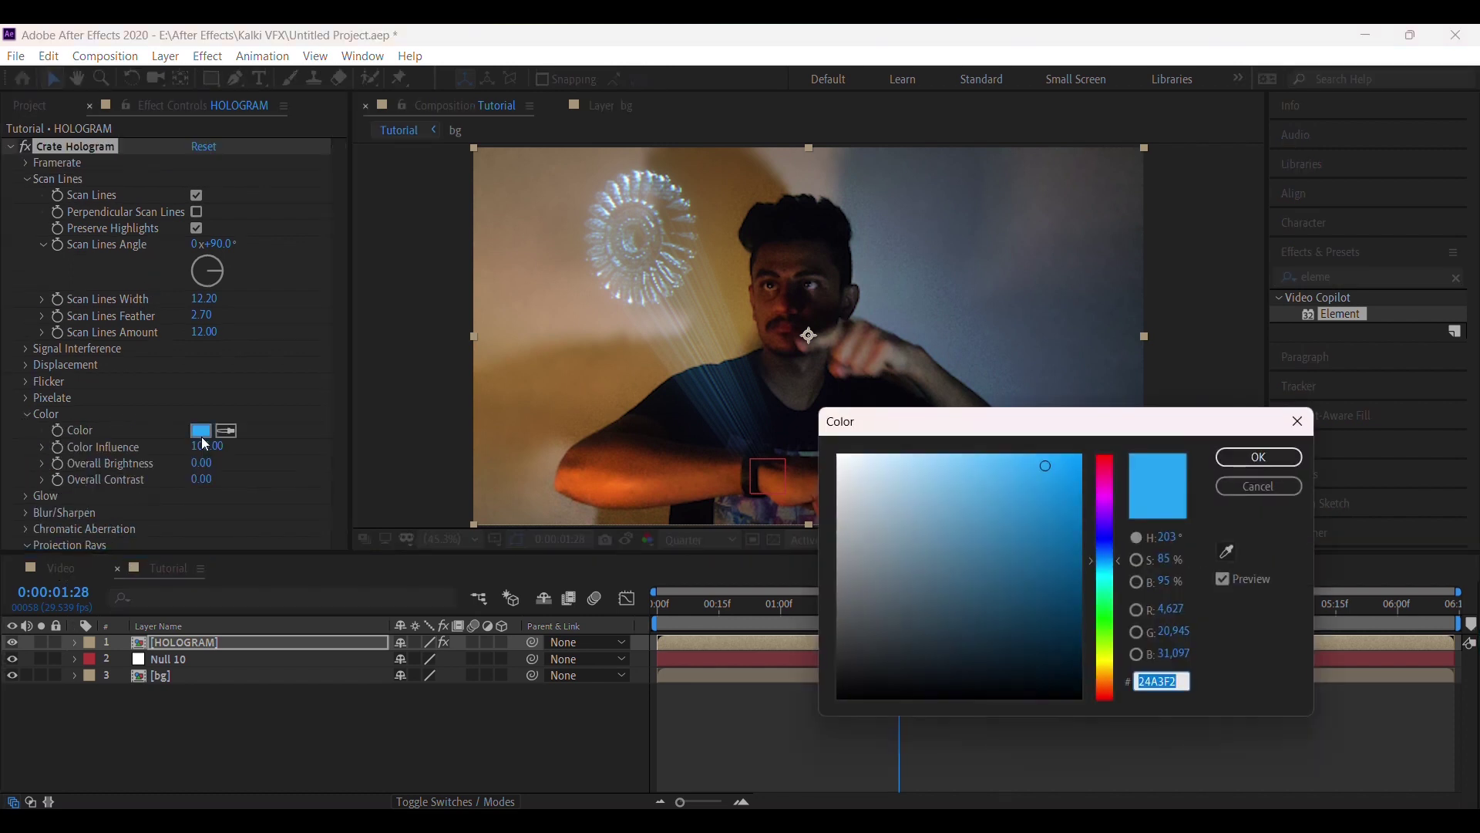
{"action": "key", "text": "ctrl+v"}
{"action": "left_click", "coordinate": [1259, 457]}
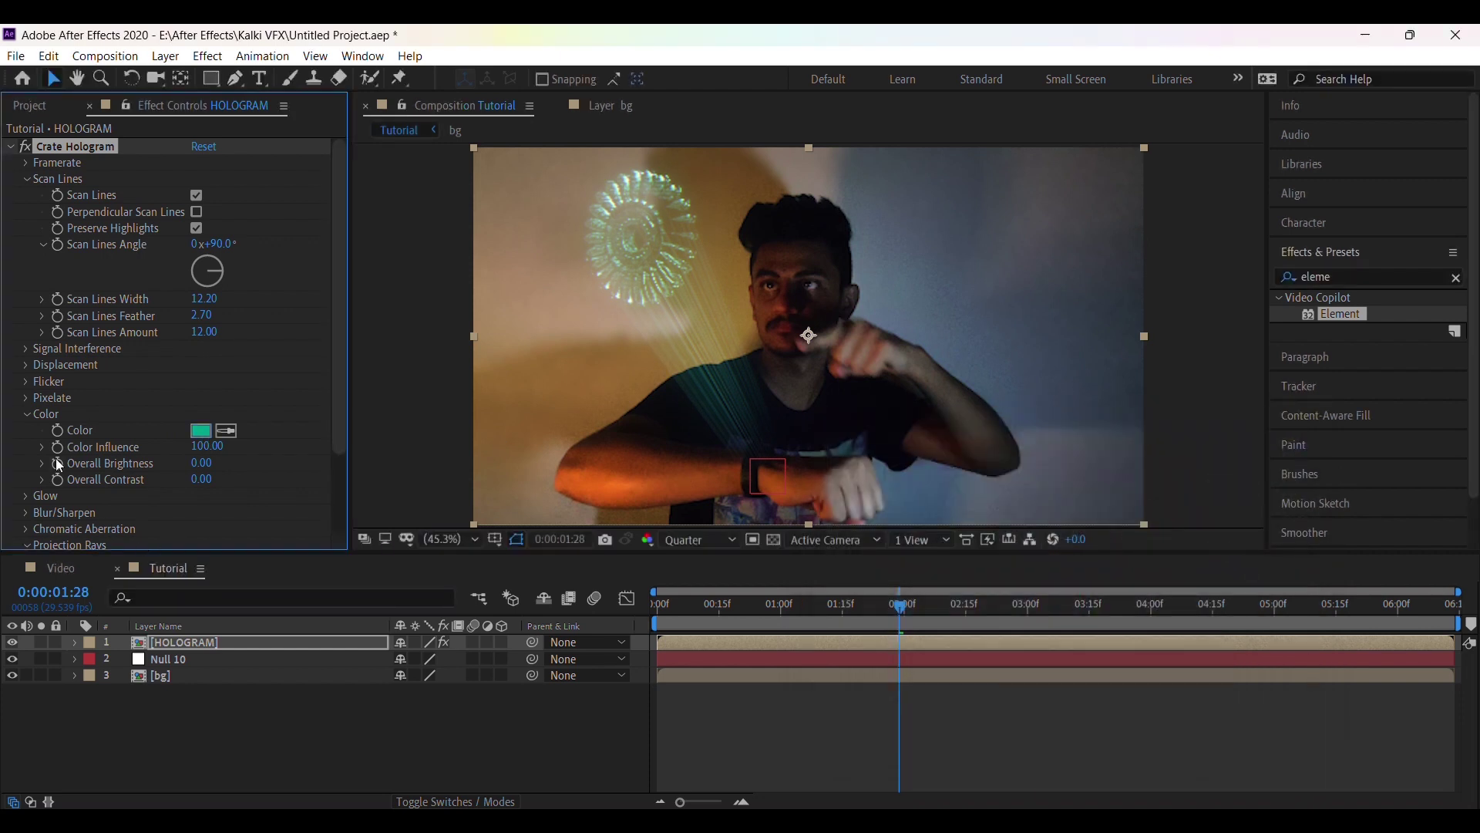
{"action": "left_click", "coordinate": [27, 179]}
{"action": "left_click", "coordinate": [23, 259]}
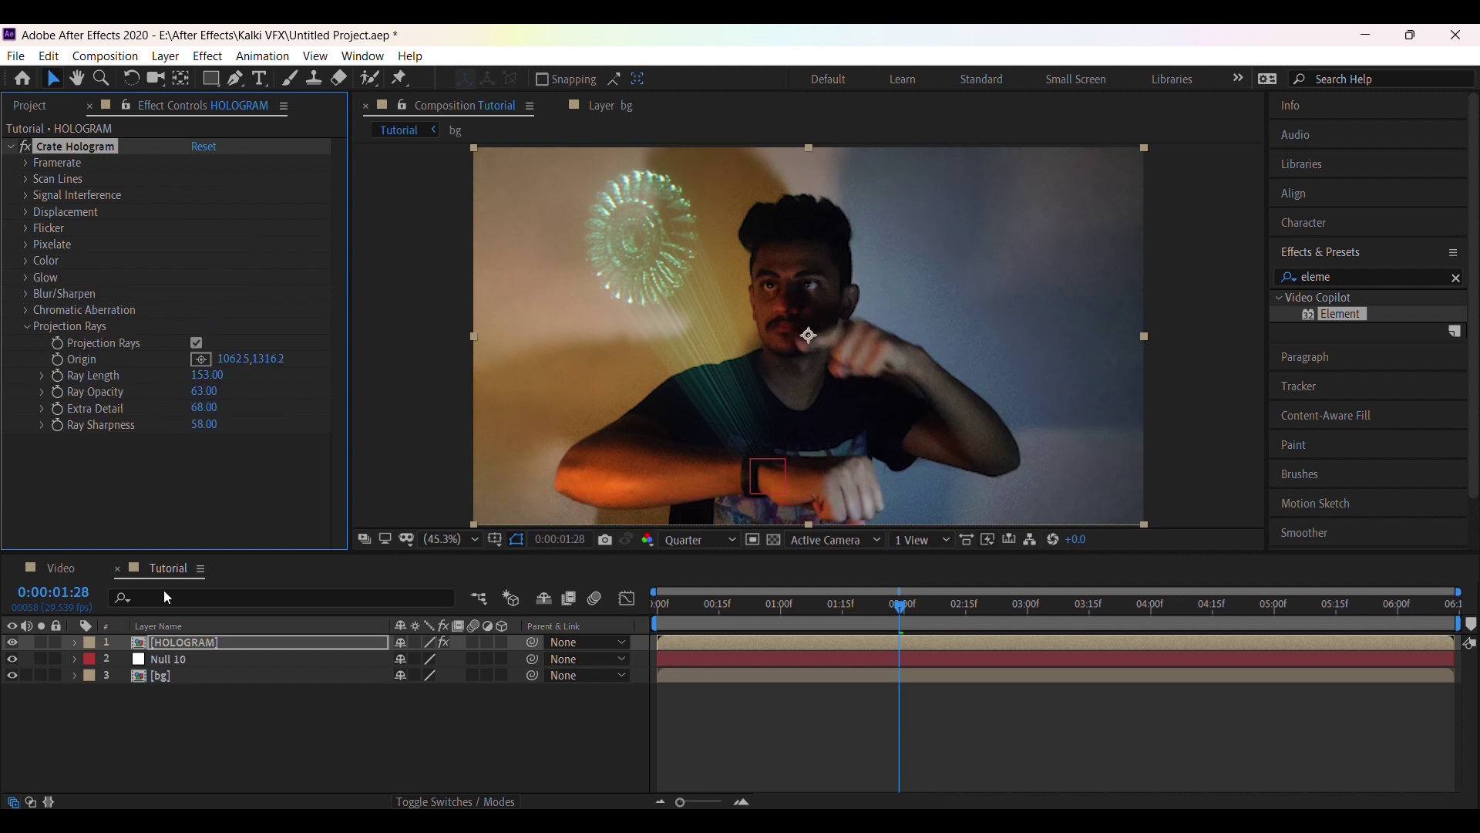
Step: Set the HOLOGRAM layer's blending mode from Screen to Normal
{"action": "left_click", "coordinate": [211, 647]}
{"action": "left_click", "coordinate": [463, 800]}
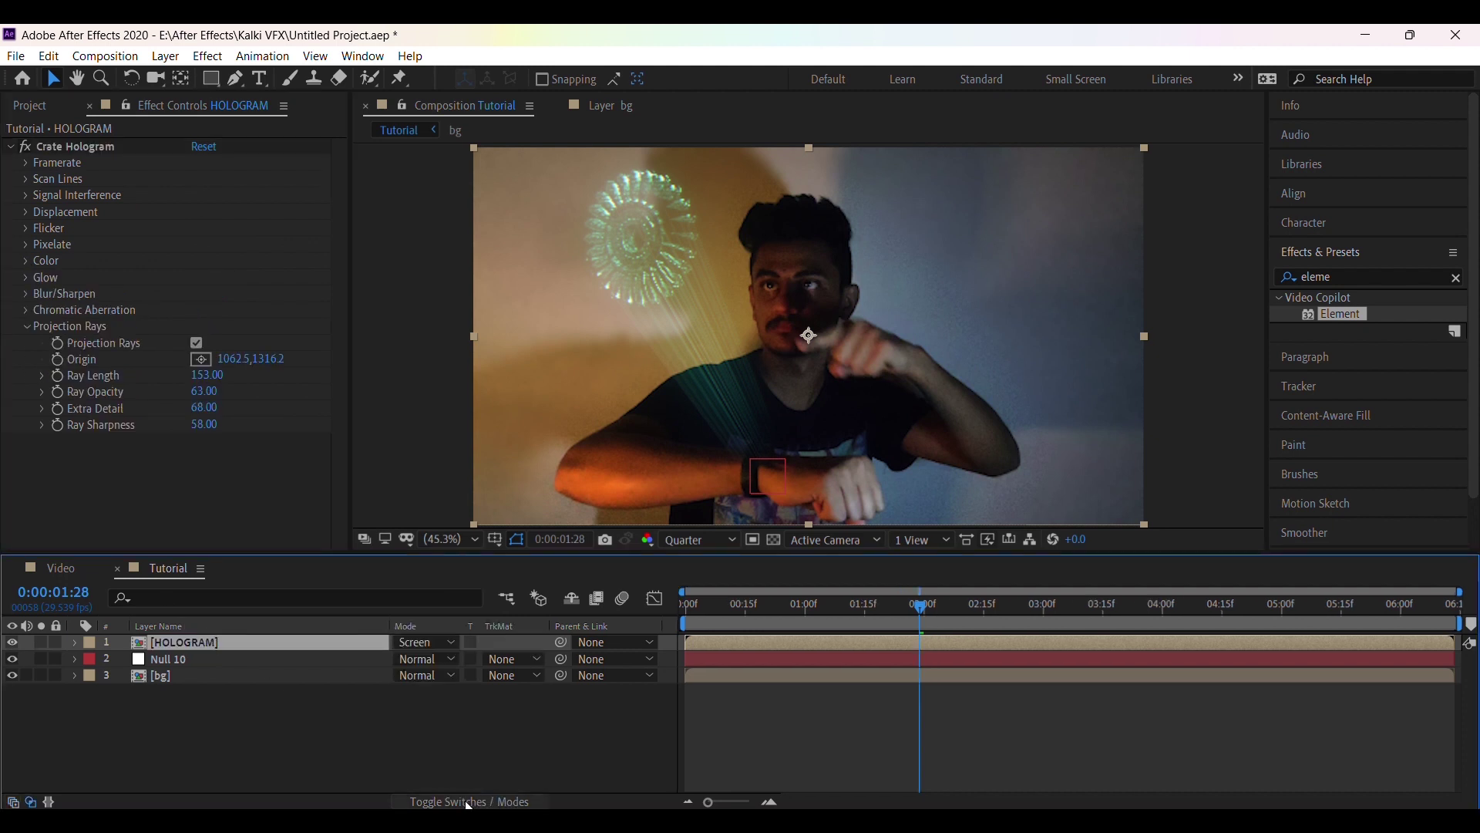
{"action": "left_click", "coordinate": [414, 646]}
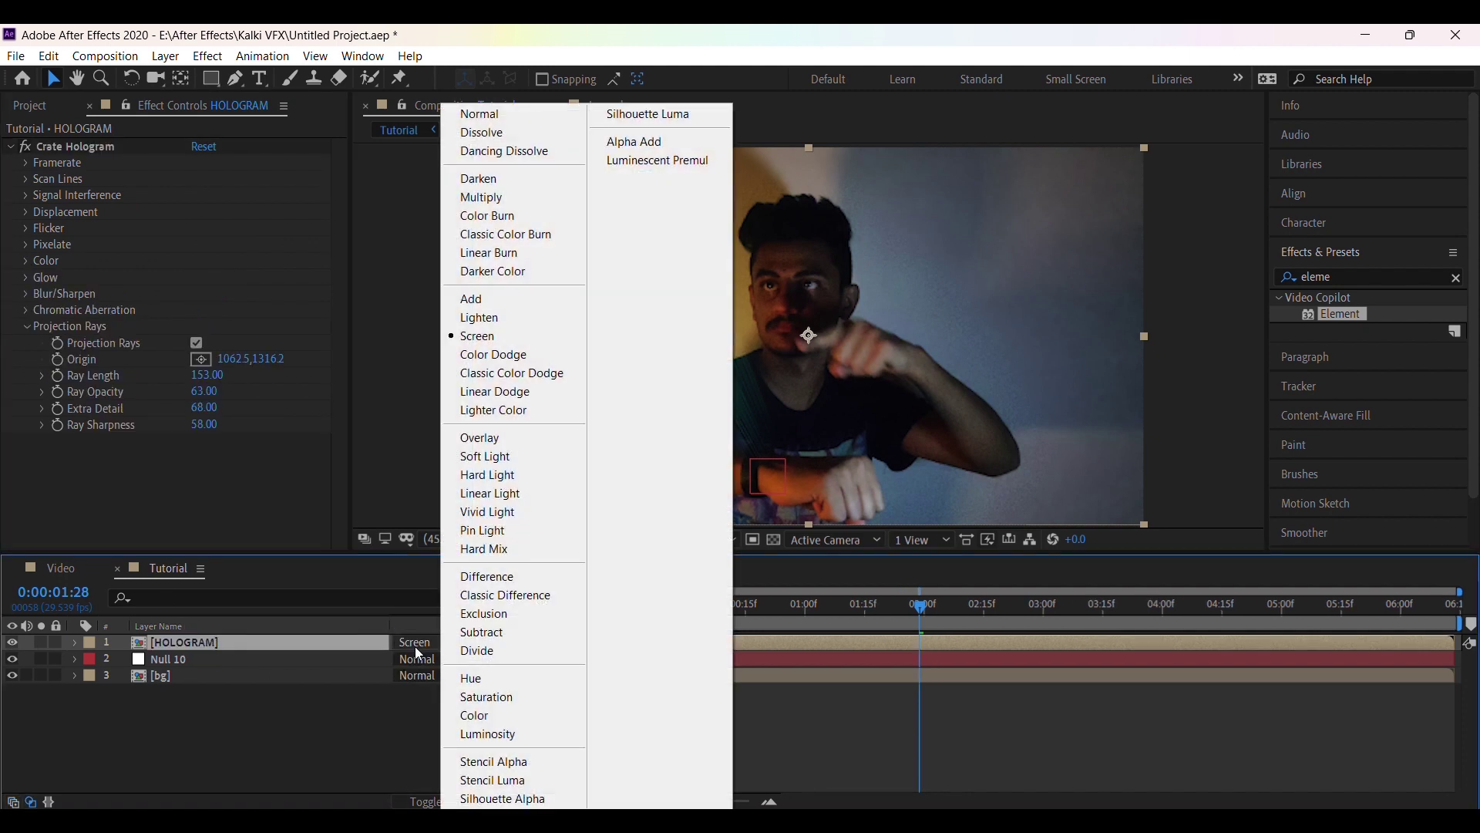
{"action": "left_click", "coordinate": [512, 114]}
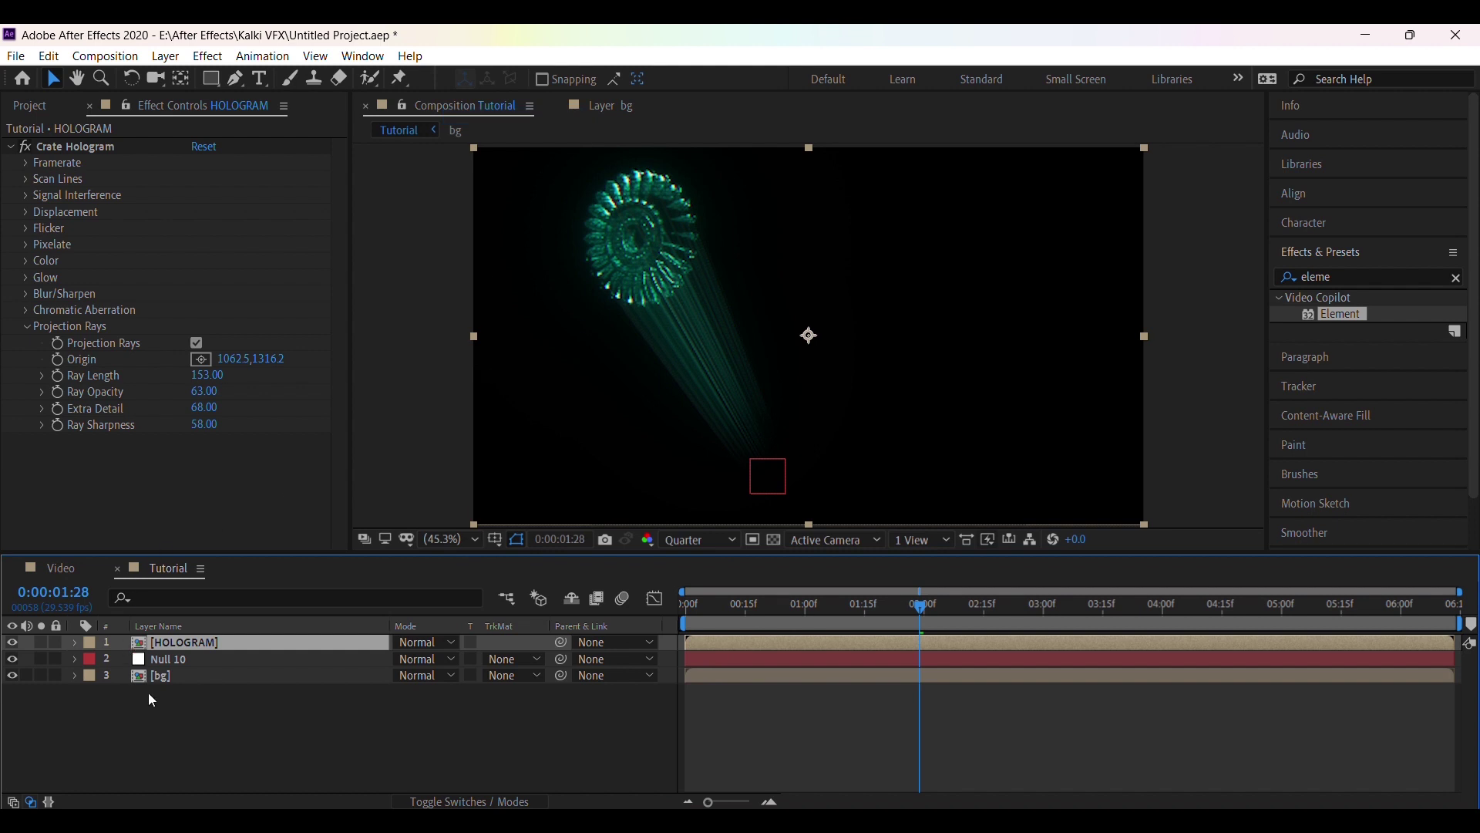
{"action": "left_click", "coordinate": [176, 646]}
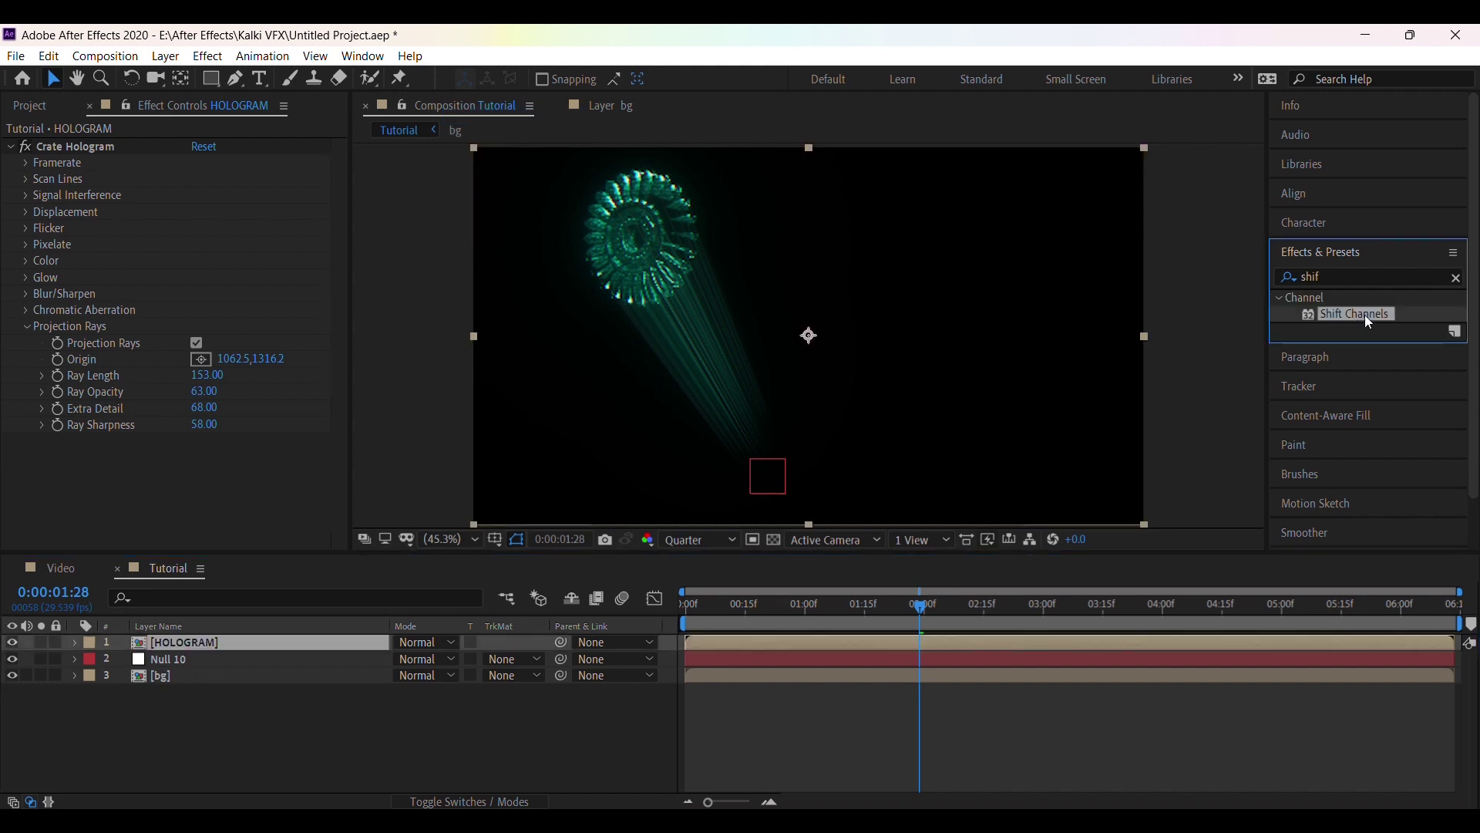
Step: Apply Shift Channels to HOLOGRAM with Take Alpha From set to Green
{"action": "left_click_drag", "start_coordinate": [1369, 322], "coordinate": [155, 474]}
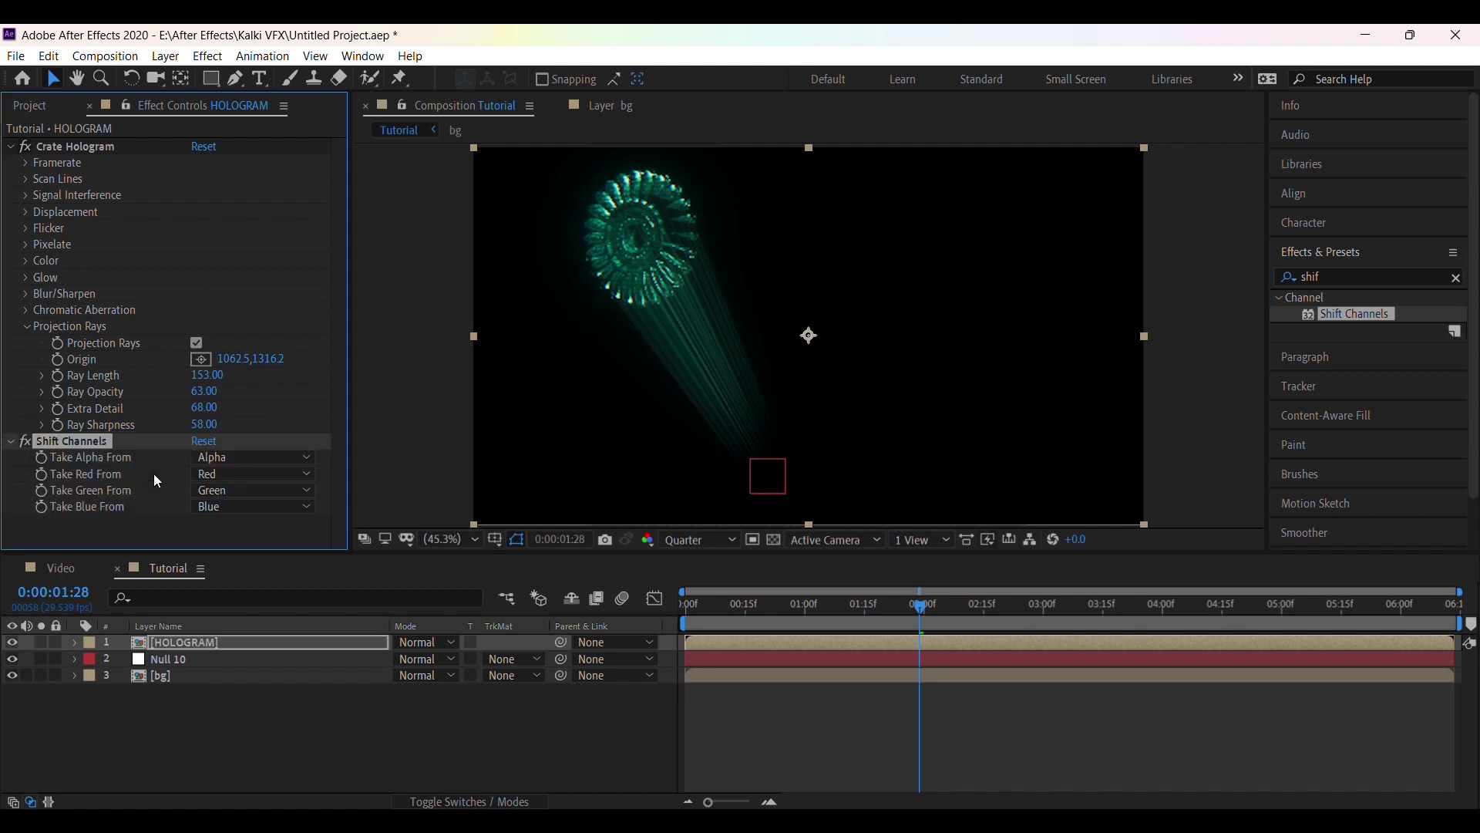
{"action": "left_click", "coordinate": [238, 463]}
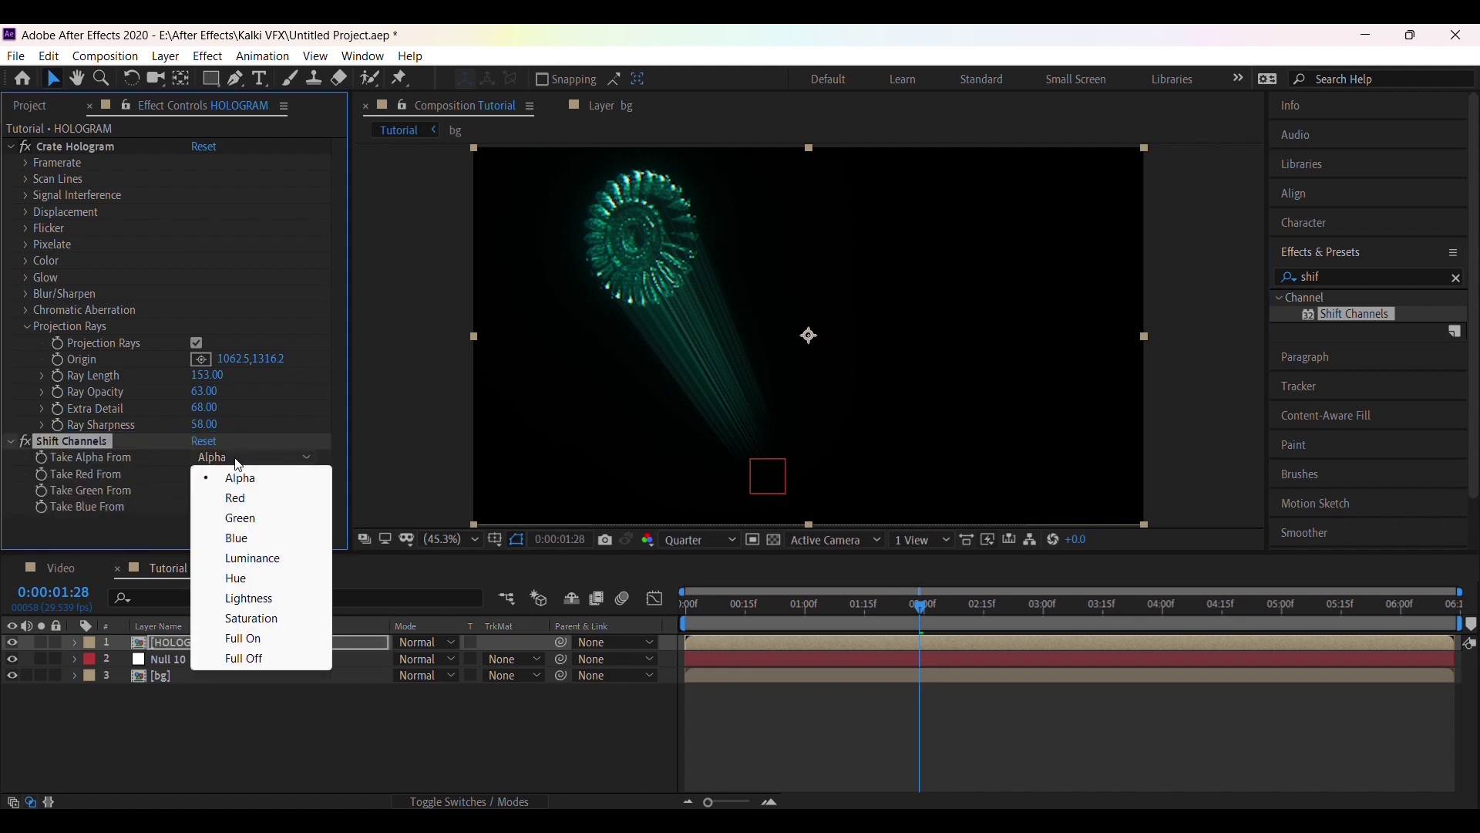
{"action": "left_click", "coordinate": [254, 519]}
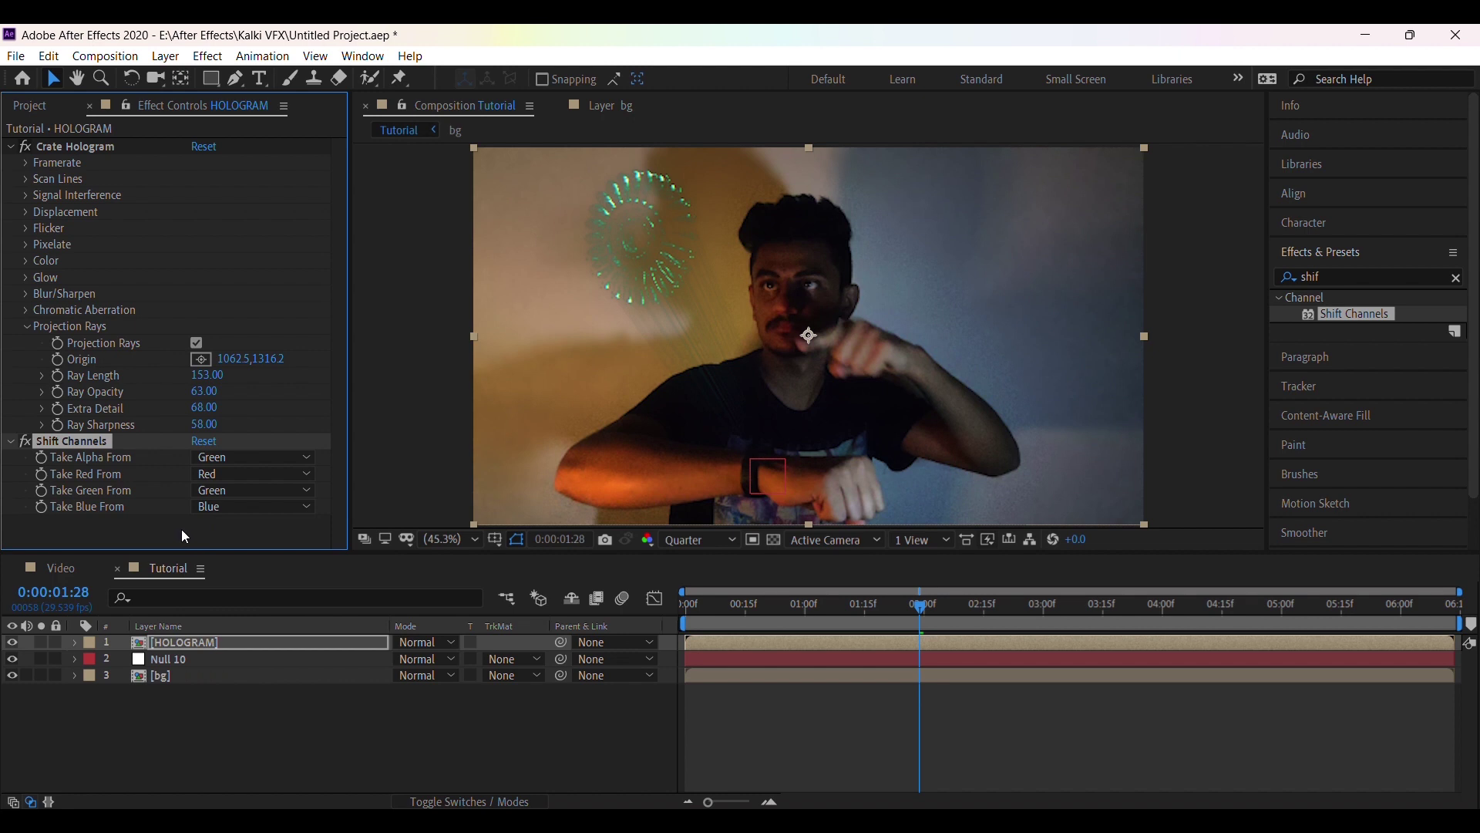
{"action": "left_click", "coordinate": [10, 146]}
Step: Add Remove Color Matting to HOLOGRAM, found by searching 'remo'
{"action": "left_click", "coordinate": [1380, 278]}
{"action": "type", "text": "remo"}
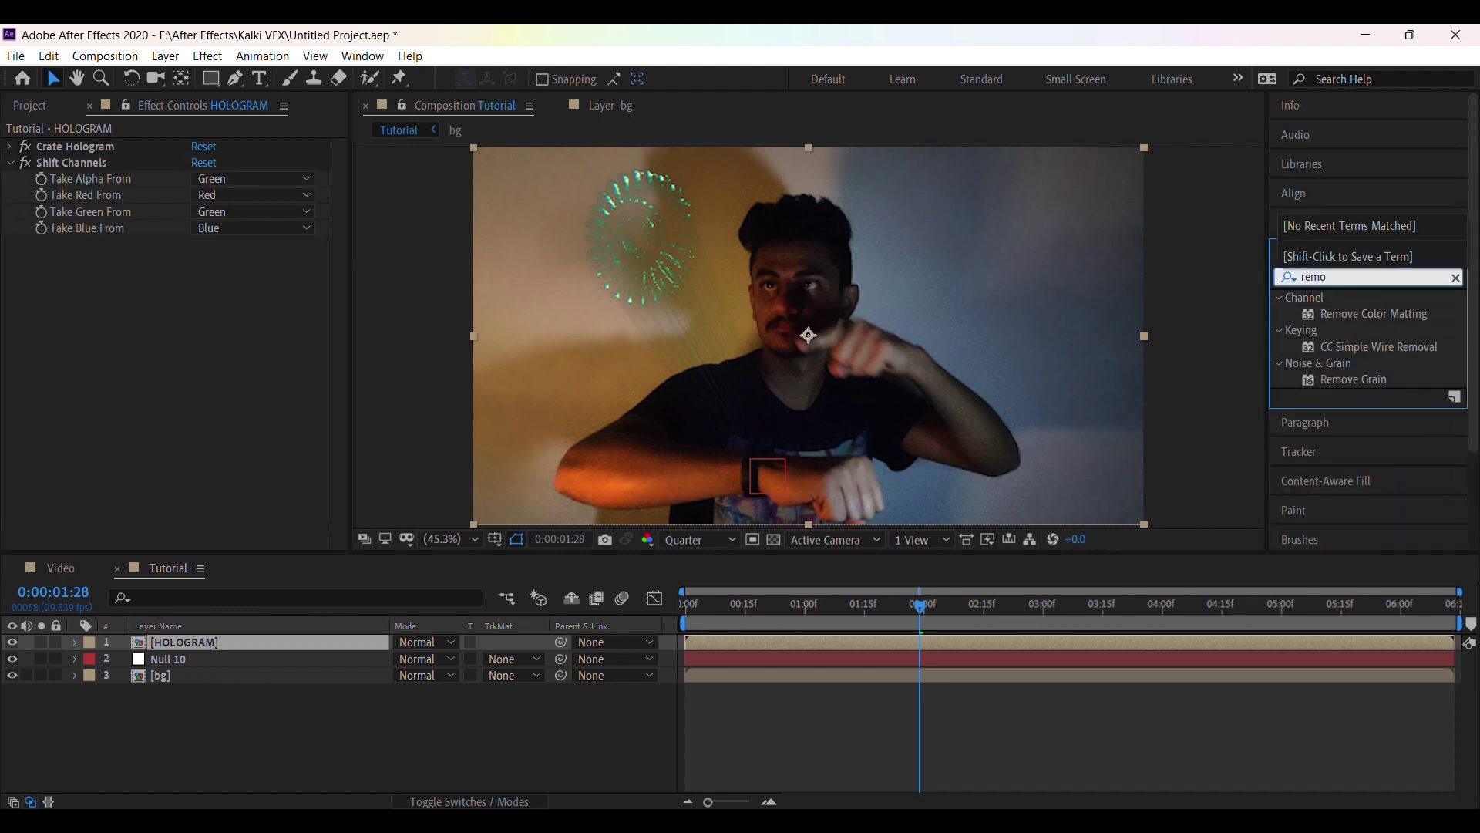
{"action": "left_click_drag", "start_coordinate": [1369, 313], "coordinate": [17, 473]}
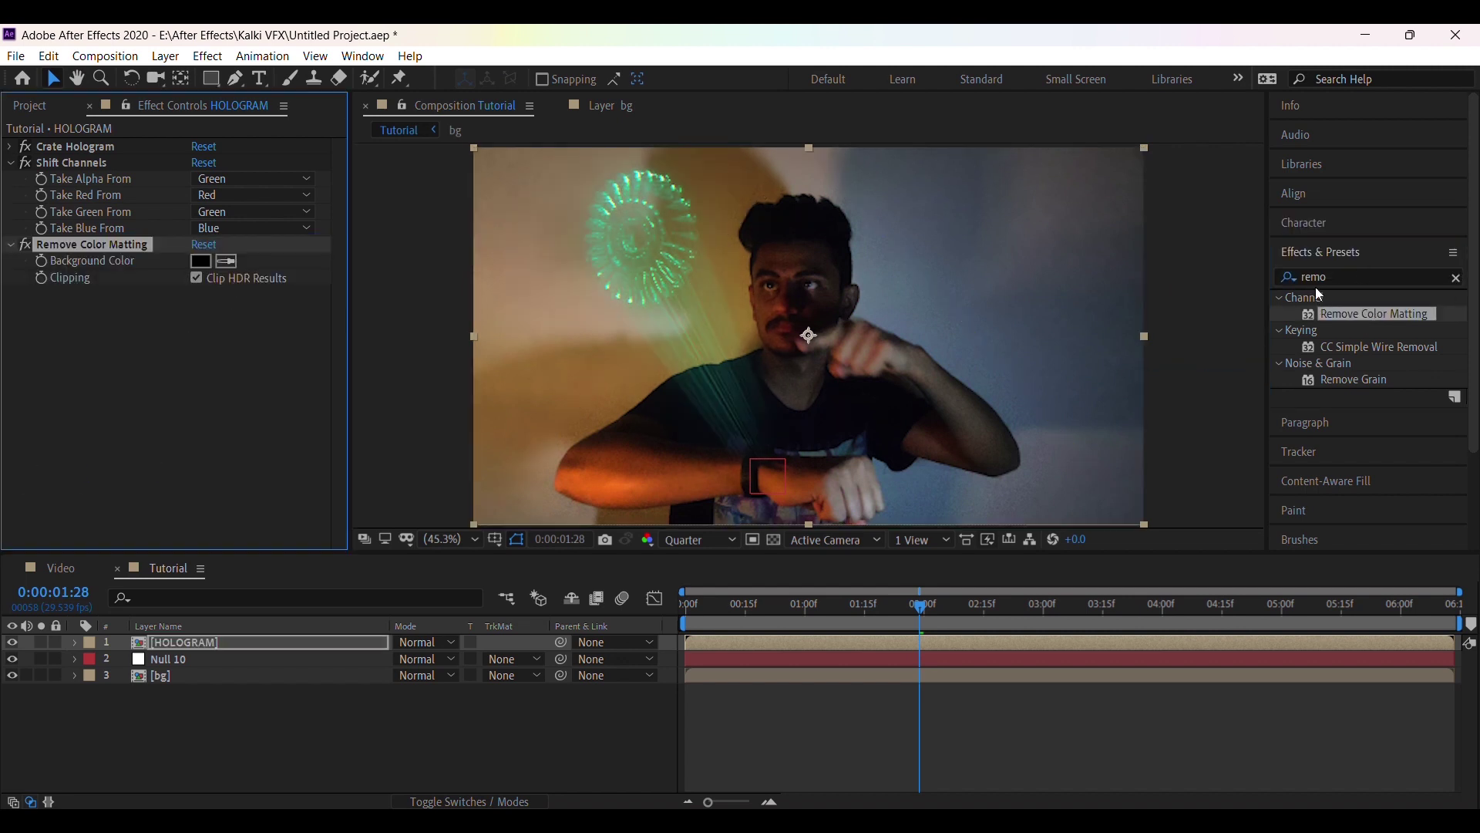
Step: Apply Glow to HOLOGRAM with Threshold 64.7%, Radius 345 and Intensity 0.9
{"action": "left_click", "coordinate": [1364, 278]}
{"action": "type", "text": "glo"}
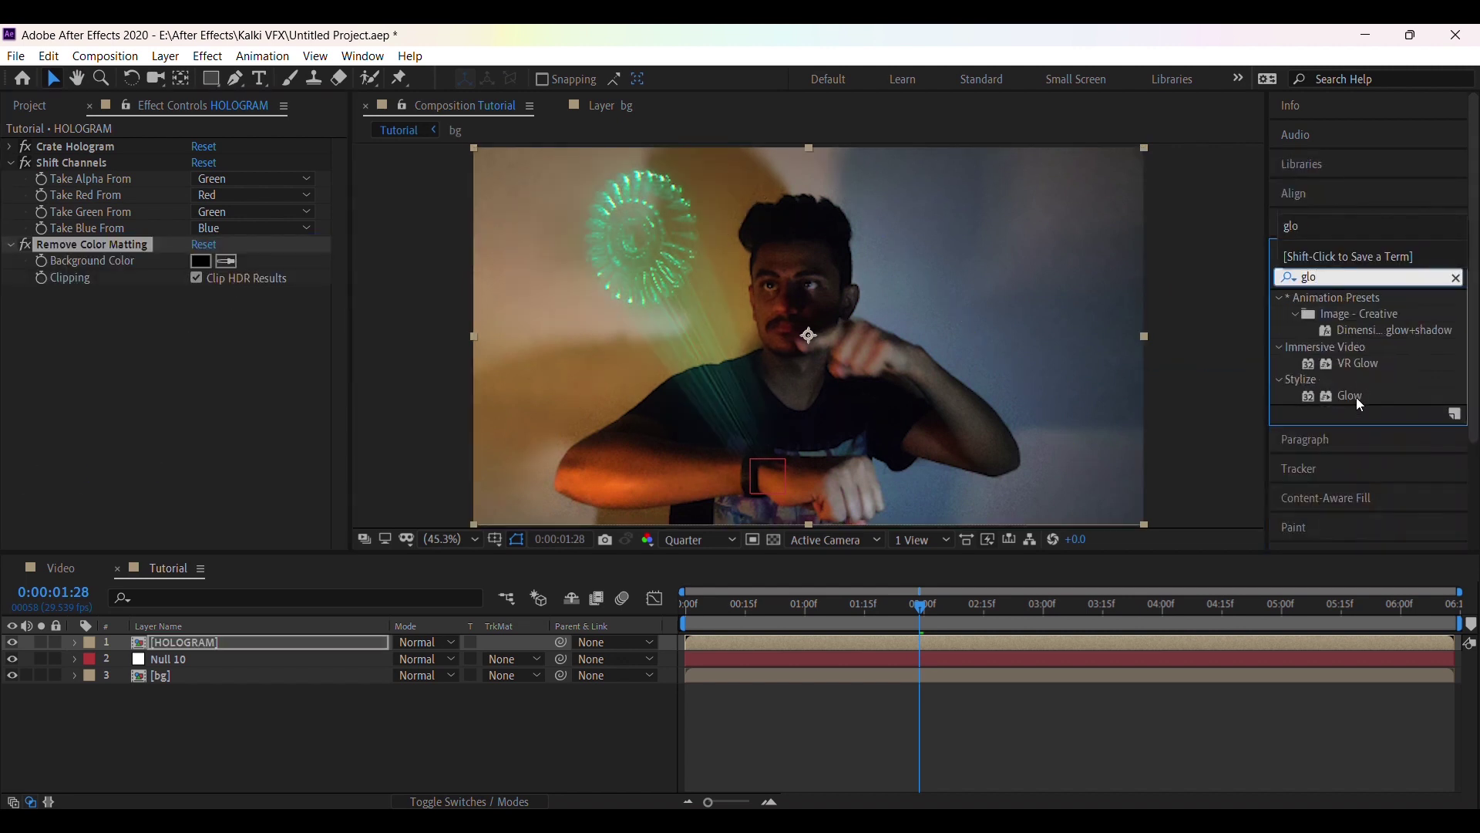
{"action": "left_click_drag", "start_coordinate": [1353, 396], "coordinate": [38, 349]}
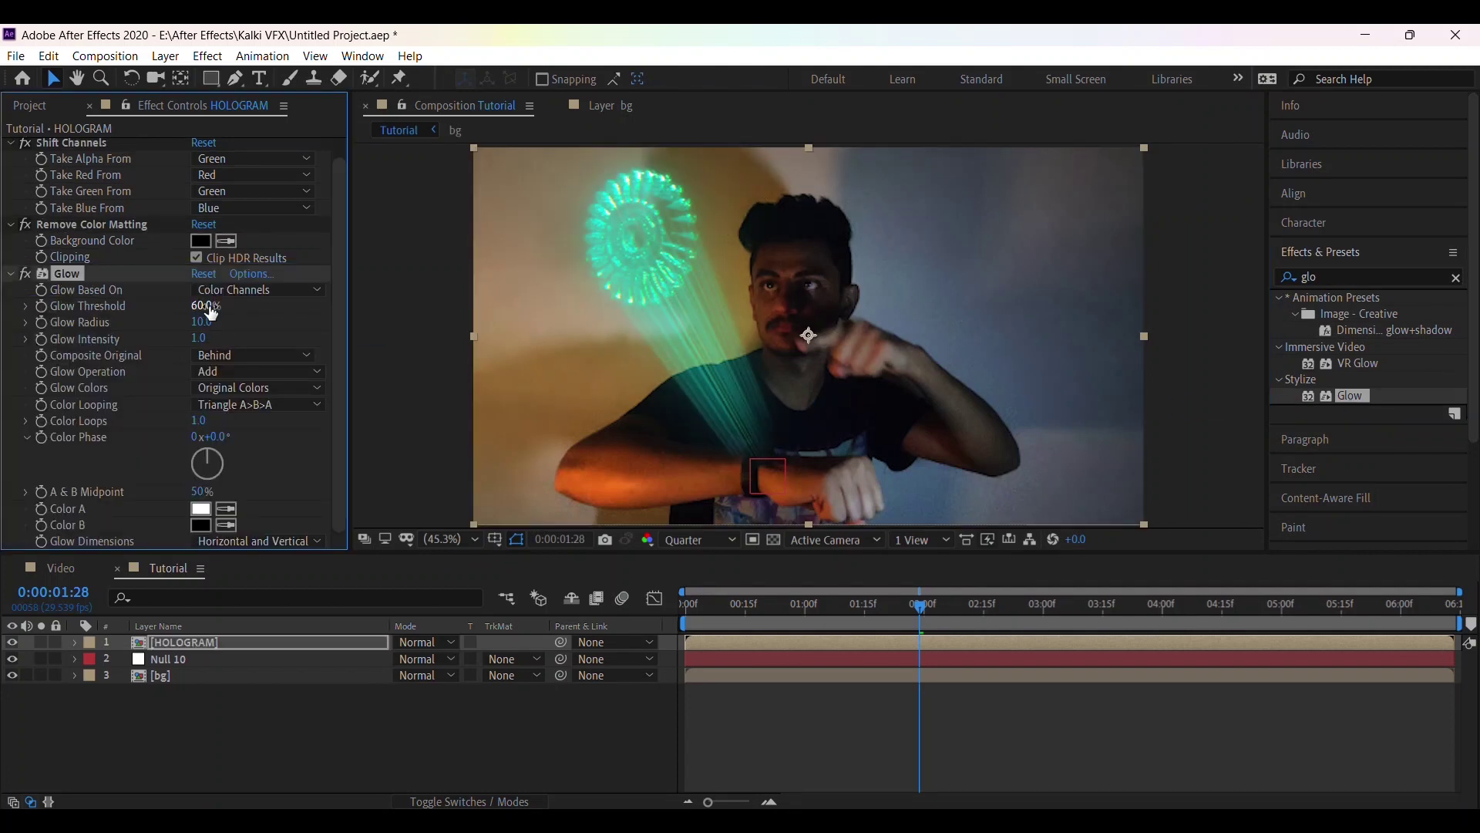
{"action": "left_click_drag", "start_coordinate": [204, 306], "coordinate": [497, 326]}
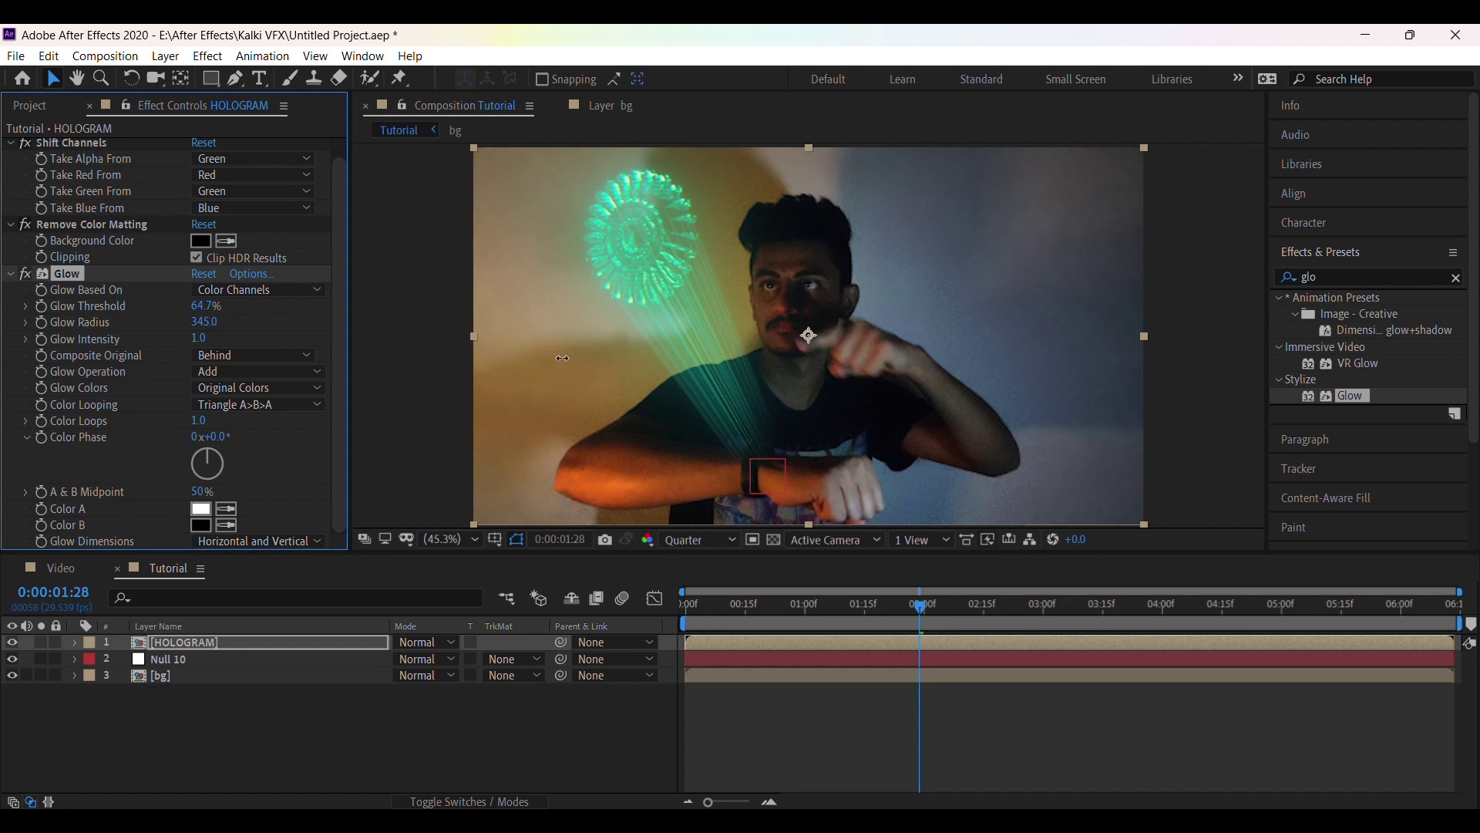
{"action": "left_click_drag", "start_coordinate": [202, 340], "coordinate": [193, 350]}
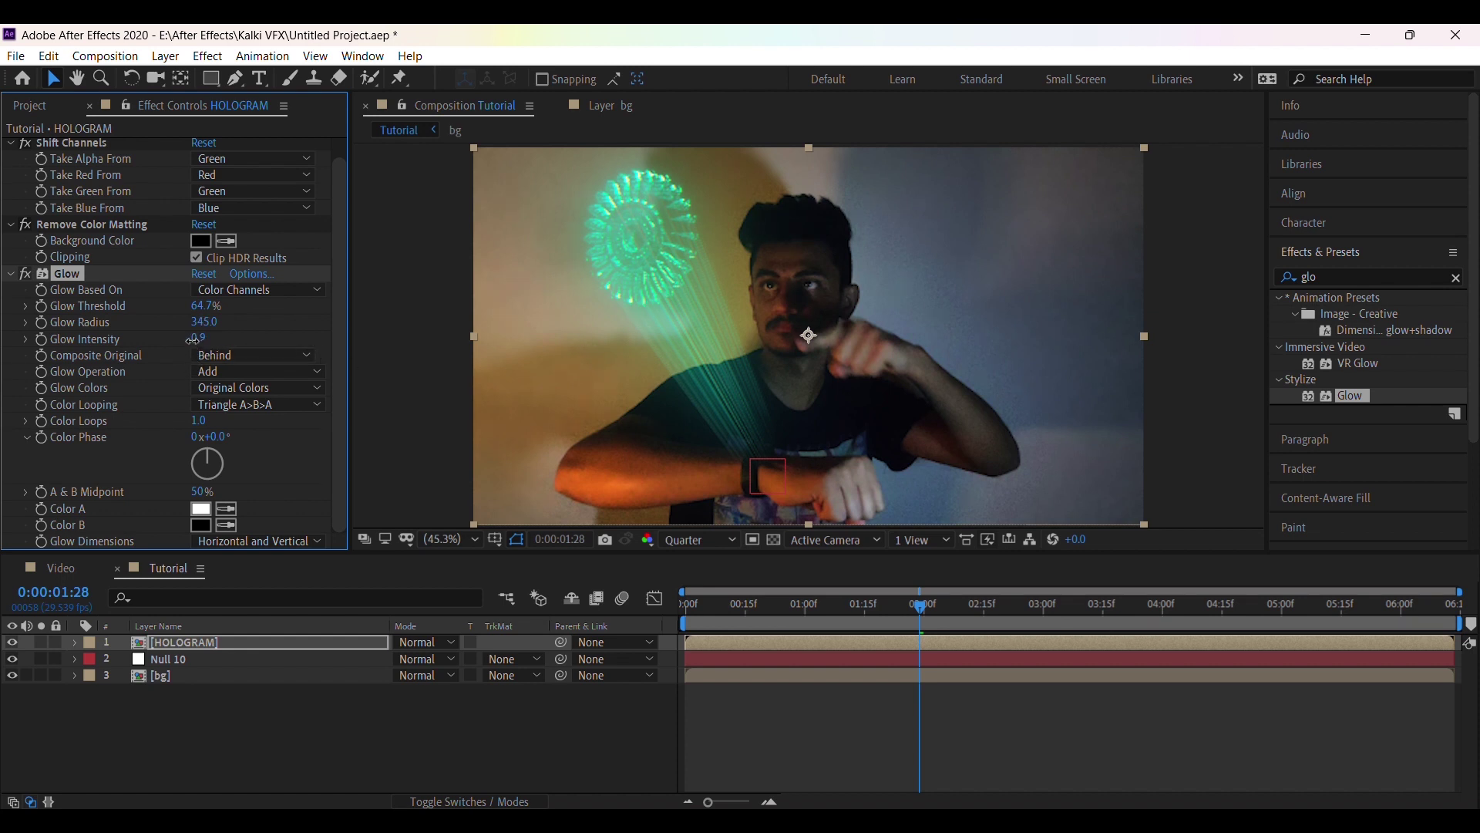
{"action": "left_click", "coordinate": [12, 274]}
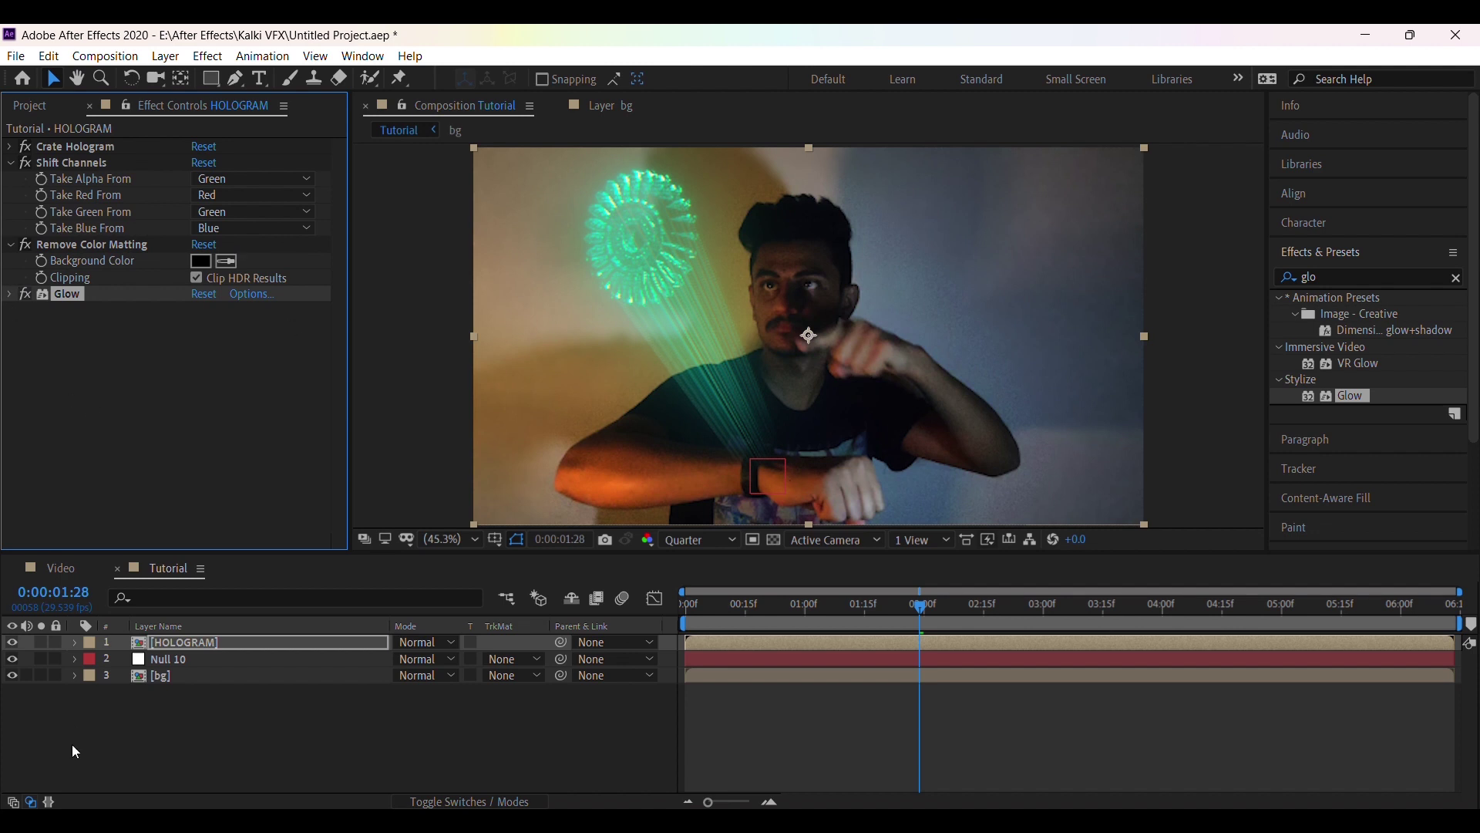
Step: Move Null 10 above HOLOGRAM and make Null 10 HOLOGRAM's parent
{"action": "left_click", "coordinate": [262, 648]}
{"action": "left_click_drag", "start_coordinate": [226, 663], "coordinate": [230, 638]}
{"action": "left_click", "coordinate": [615, 659]}
{"action": "left_click", "coordinate": [626, 703]}
{"action": "left_click", "coordinate": [971, 606]}
{"action": "left_click", "coordinate": [231, 641]}
{"action": "left_click", "coordinate": [232, 659]}
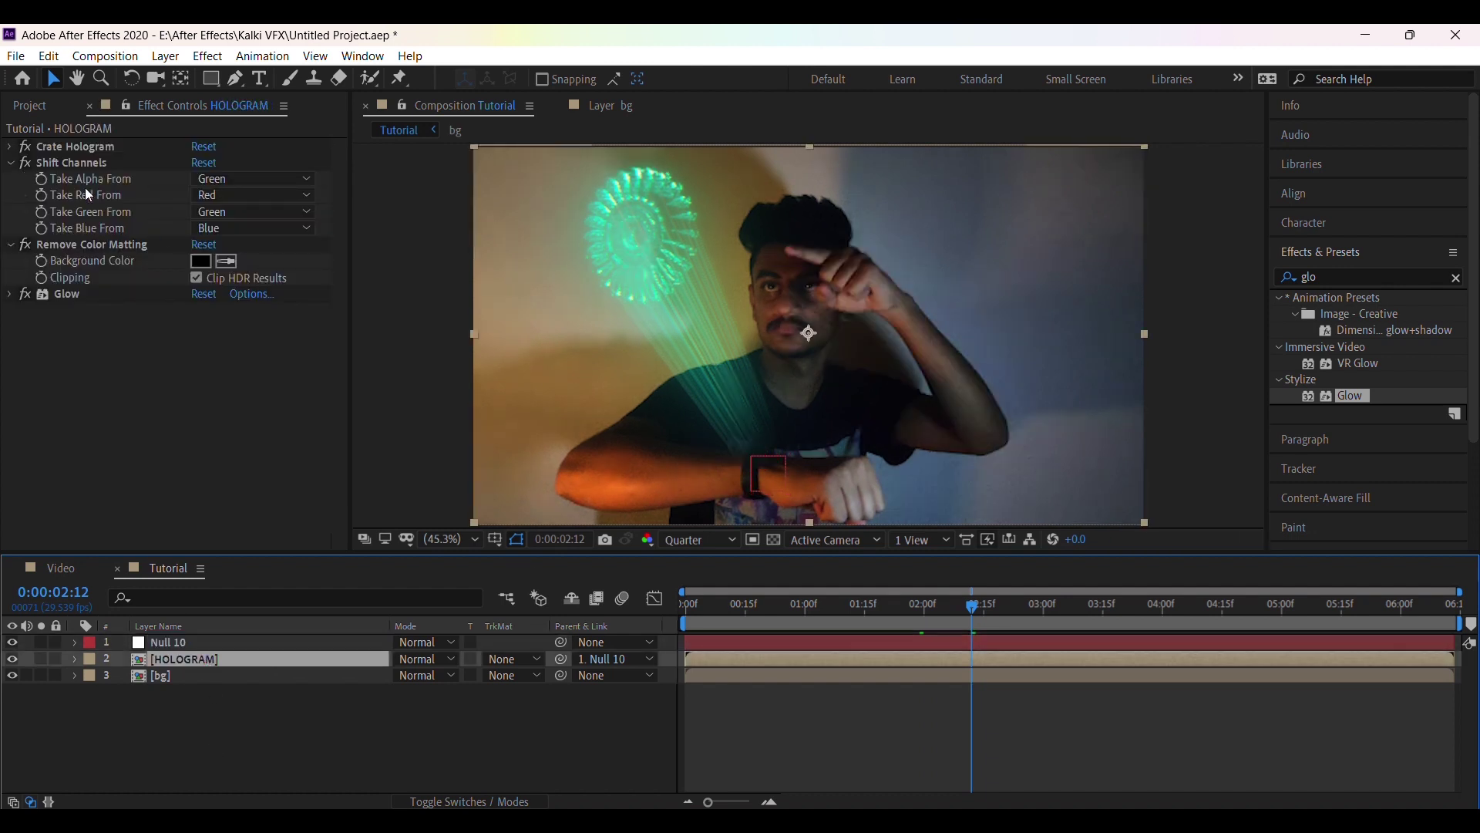
Step: Lower the Crate Hologram Ray Opacity to dim the projection rays
{"action": "left_click", "coordinate": [9, 146]}
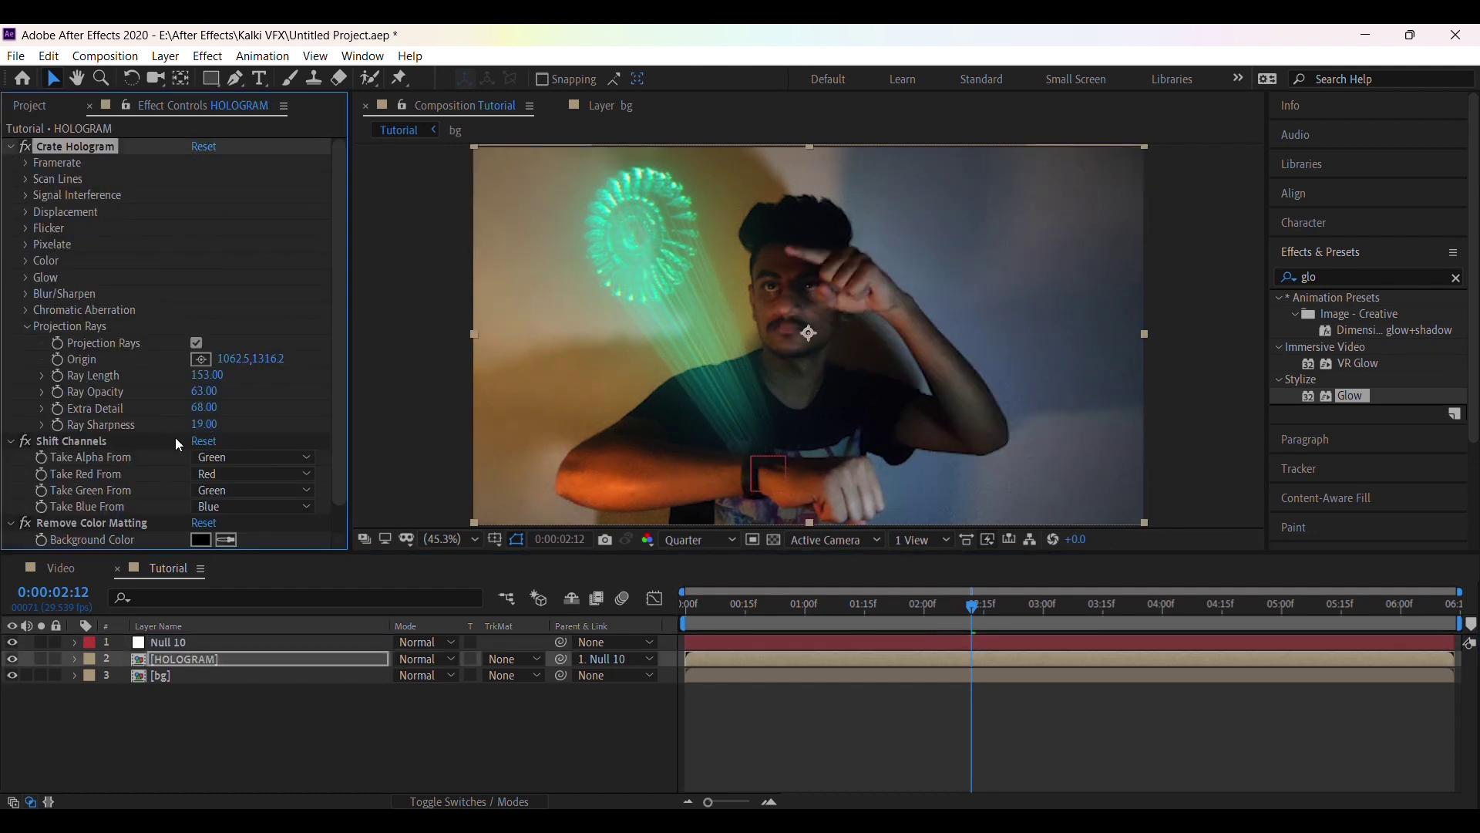
{"action": "left_click_drag", "start_coordinate": [198, 392], "coordinate": [178, 401]}
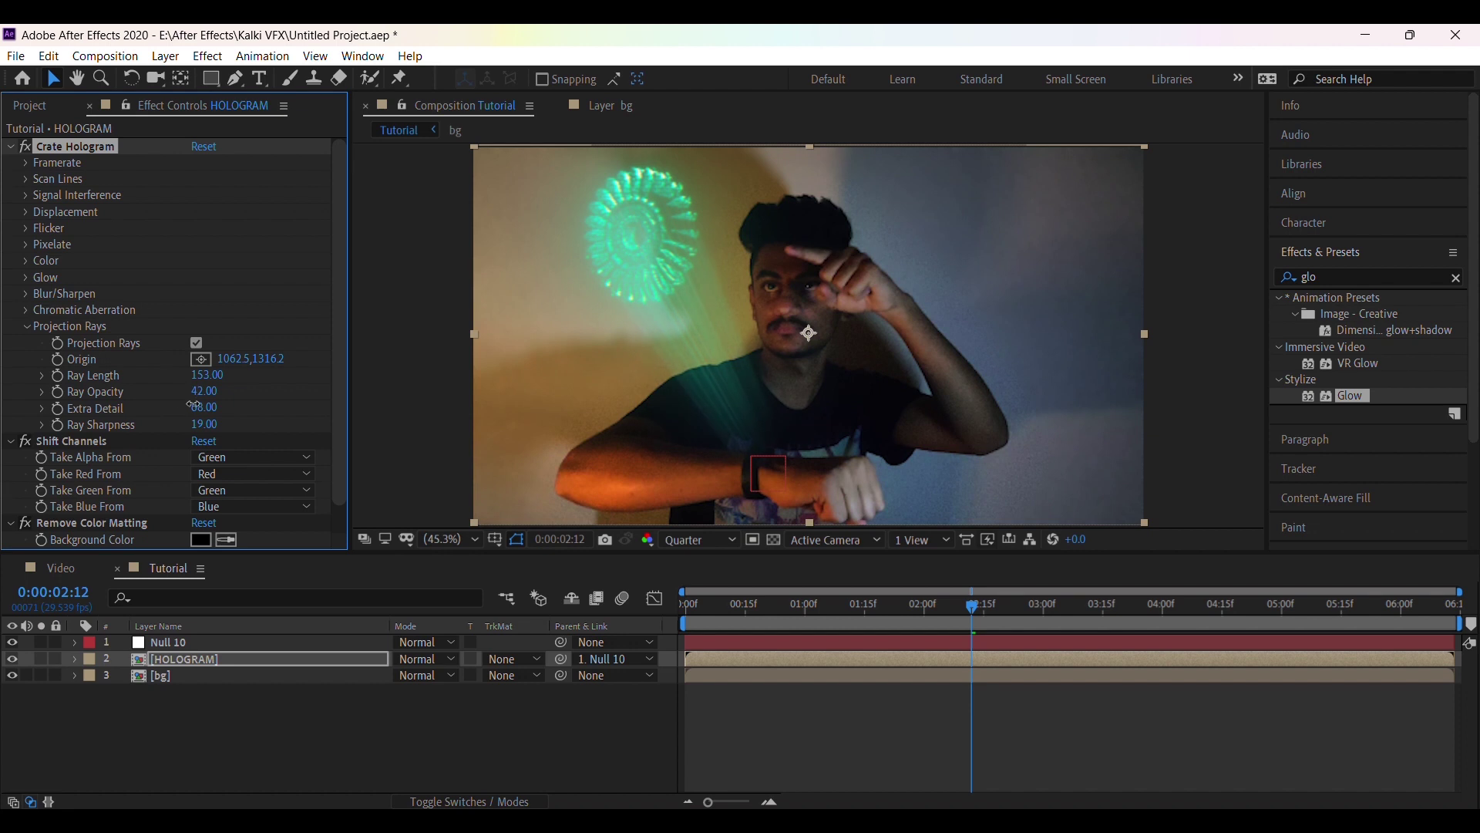
{"action": "left_click", "coordinate": [9, 147]}
{"action": "left_click", "coordinate": [389, 732]}
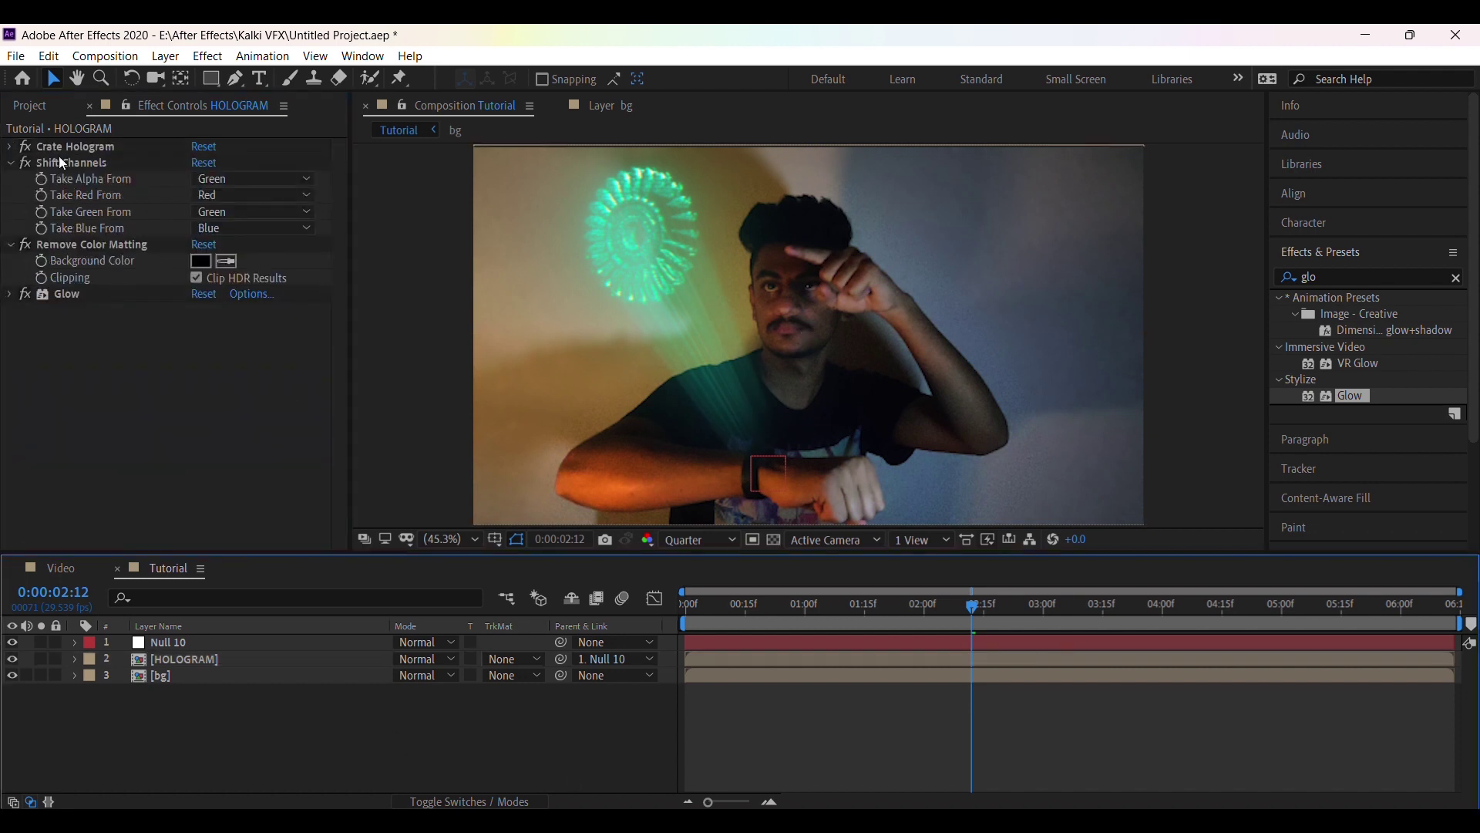
Step: Set the scan lines to a 106° angle with width 18 and amount 22
{"action": "left_click", "coordinate": [9, 147]}
{"action": "left_click", "coordinate": [26, 178]}
{"action": "left_click_drag", "start_coordinate": [216, 279], "coordinate": [286, 311]}
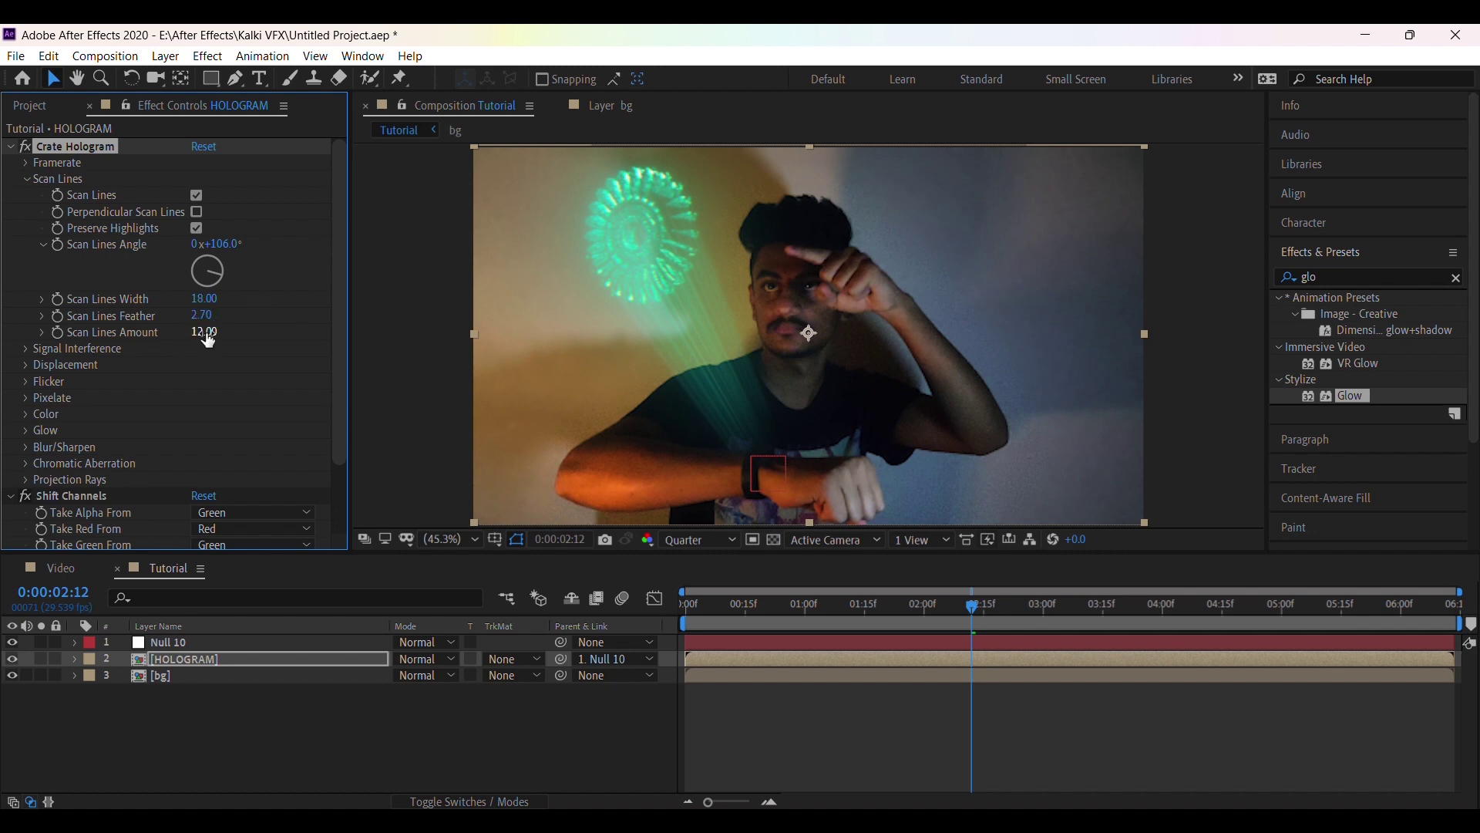
{"action": "left_click_drag", "start_coordinate": [205, 333], "coordinate": [220, 338]}
{"action": "left_click", "coordinate": [144, 575]}
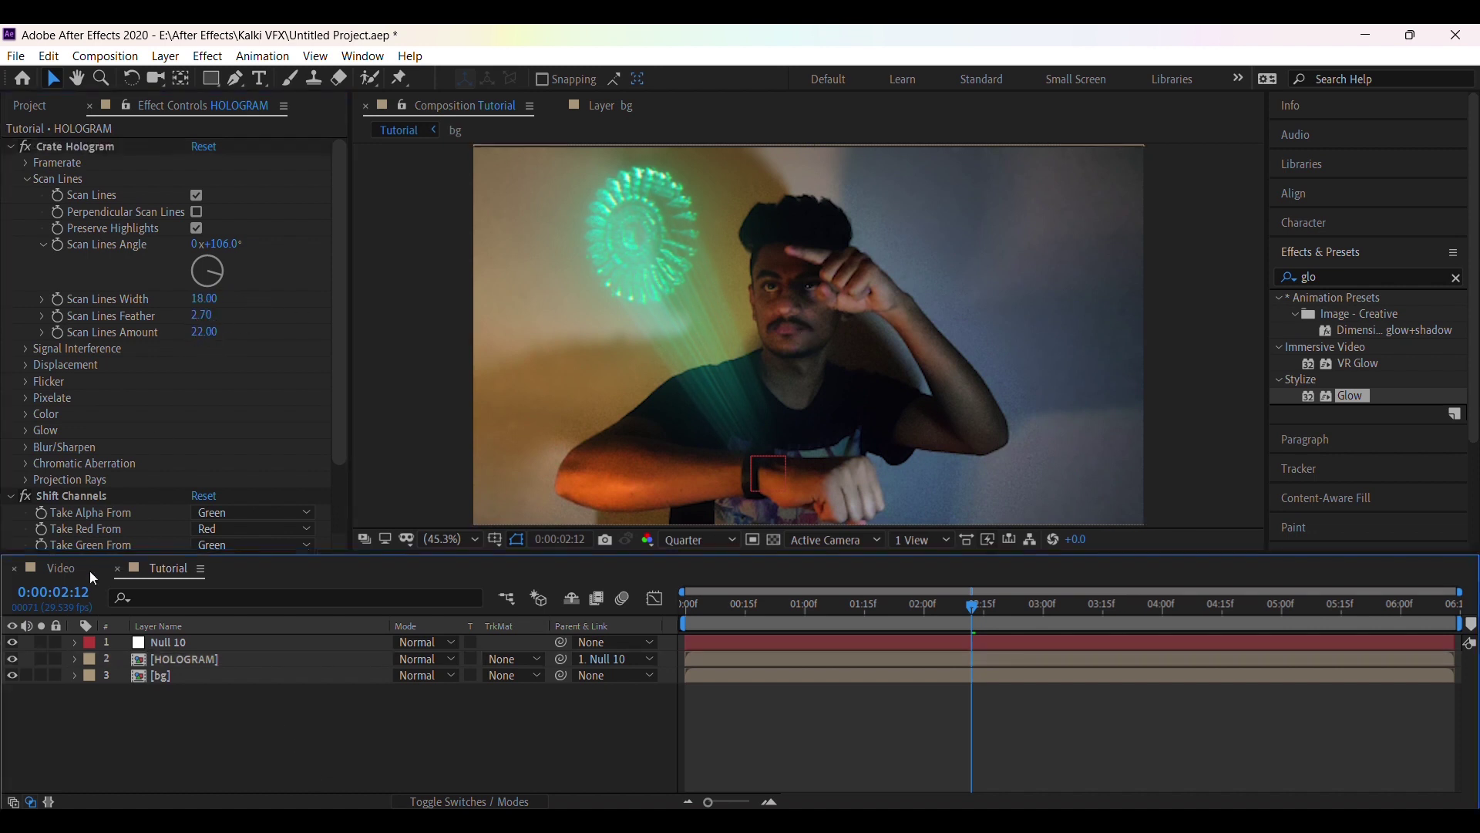
Step: Rename the HOLOGRAM layer to 'HOLOGRAM outer'
{"action": "left_click", "coordinate": [232, 659]}
{"action": "key", "text": "Return"}
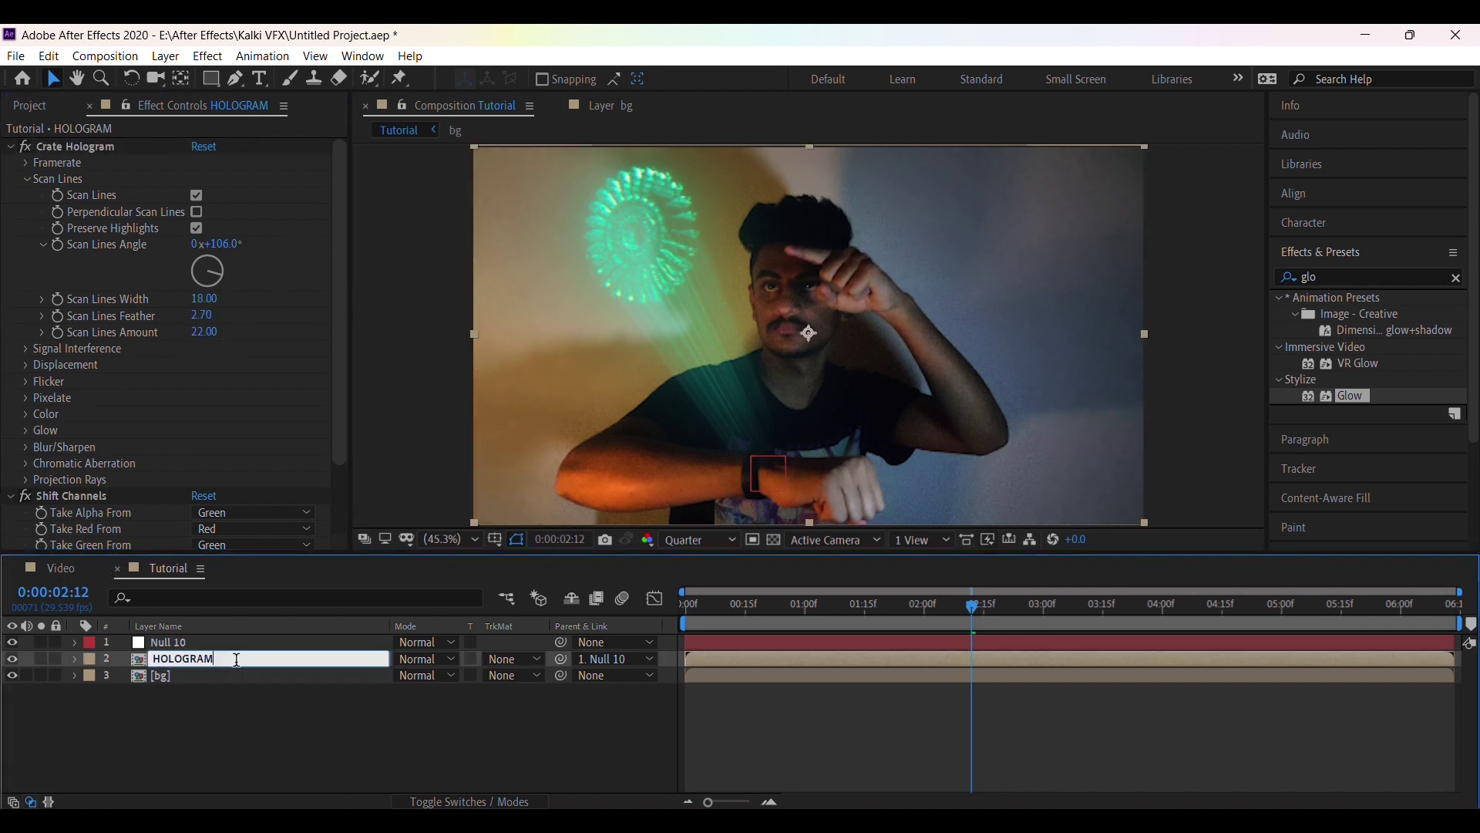
{"action": "left_click", "coordinate": [288, 700]}
Step: Inspect the HOLOGRAM, Hologram Effects and Hologram Footage precomps, then place [element] below Null 10 in Tutorial
{"action": "double_click", "coordinate": [244, 656]}
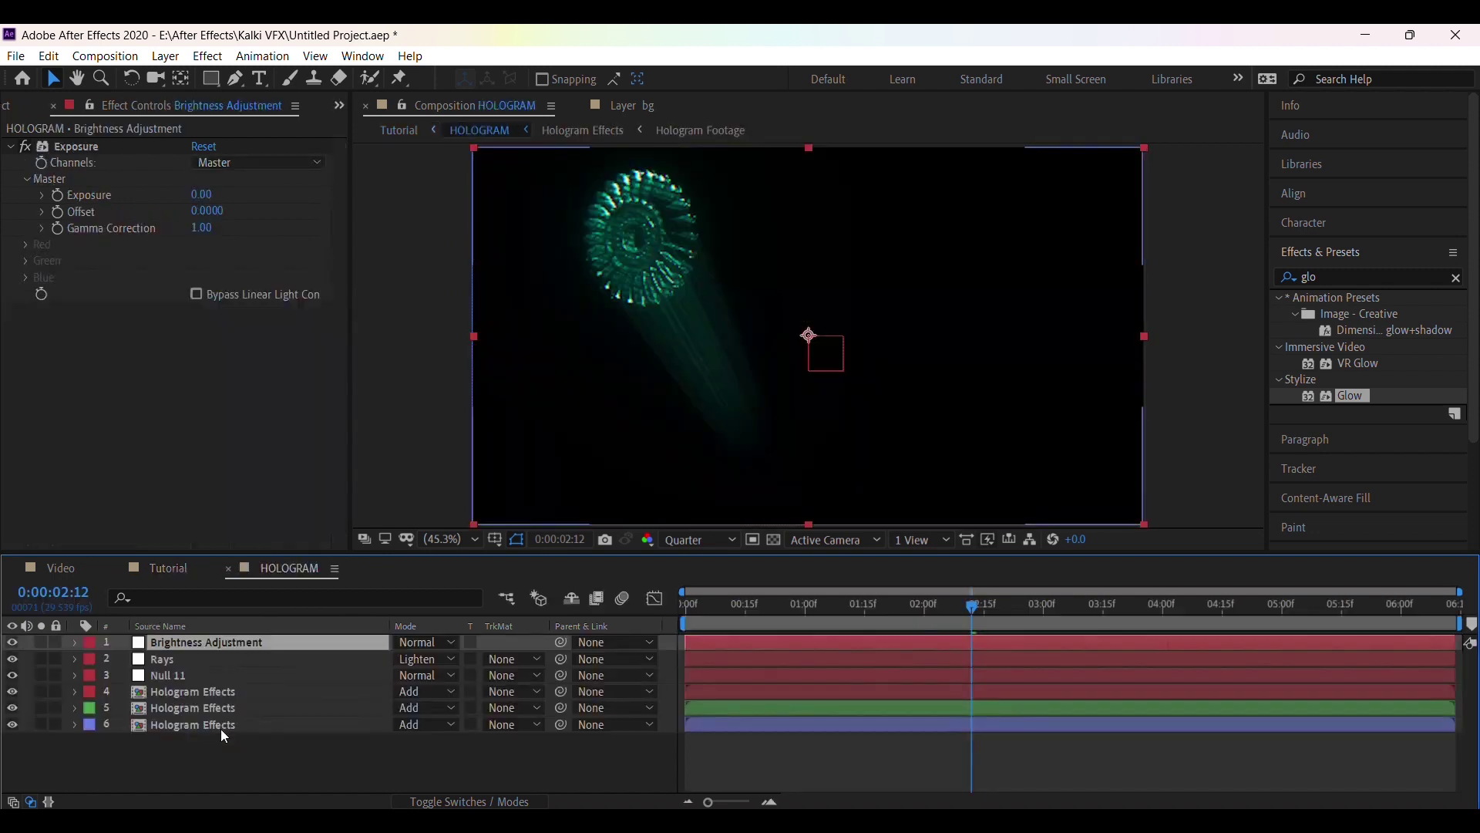
{"action": "double_click", "coordinate": [220, 725]}
{"action": "scroll", "coordinate": [212, 748], "scroll_direction": "down", "scroll_amount": 3}
{"action": "double_click", "coordinate": [205, 771]}
{"action": "left_click", "coordinate": [164, 670]}
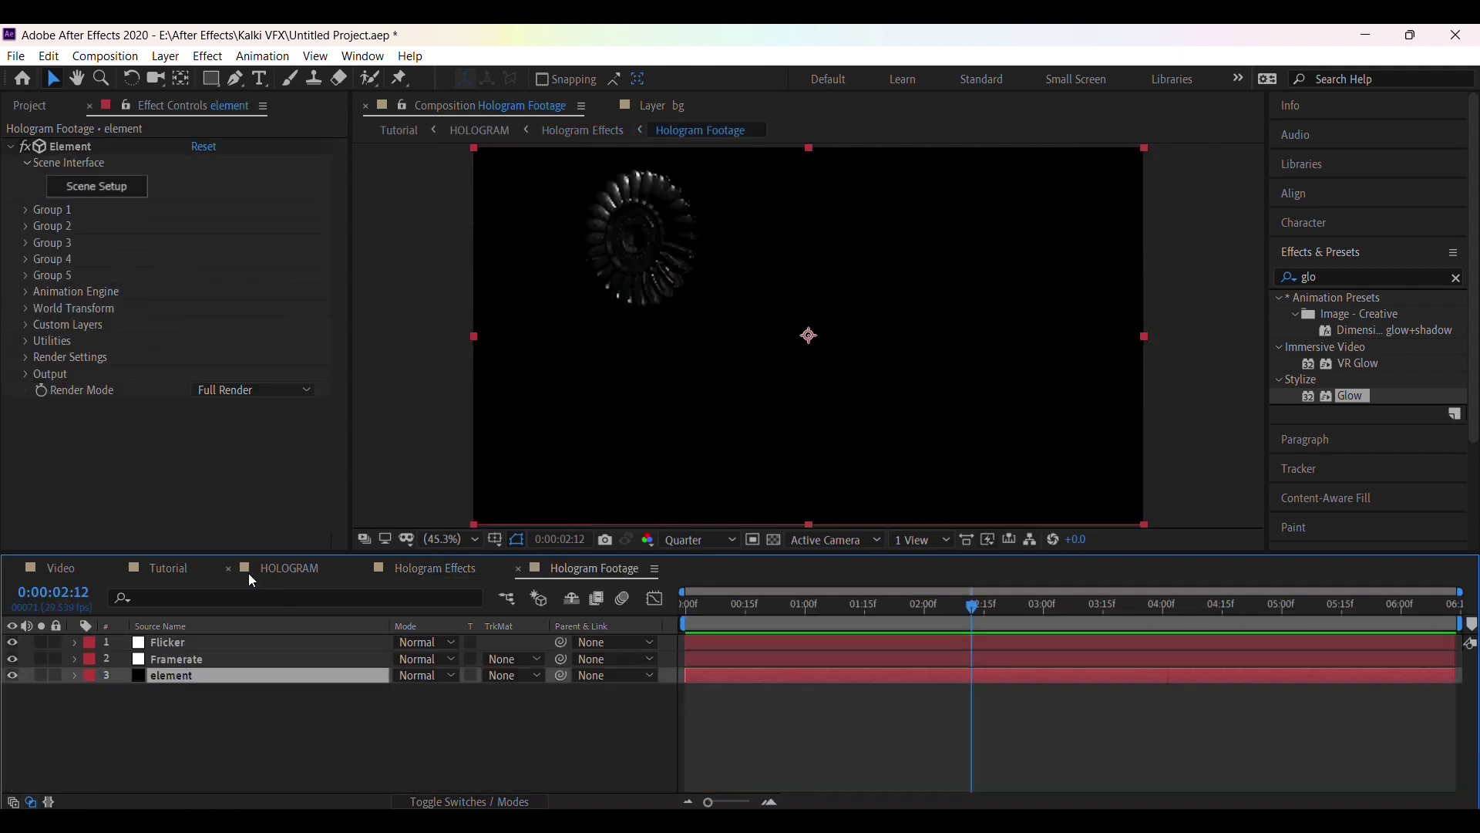
{"action": "left_click", "coordinate": [165, 568]}
{"action": "left_click_drag", "start_coordinate": [199, 642], "coordinate": [196, 668]}
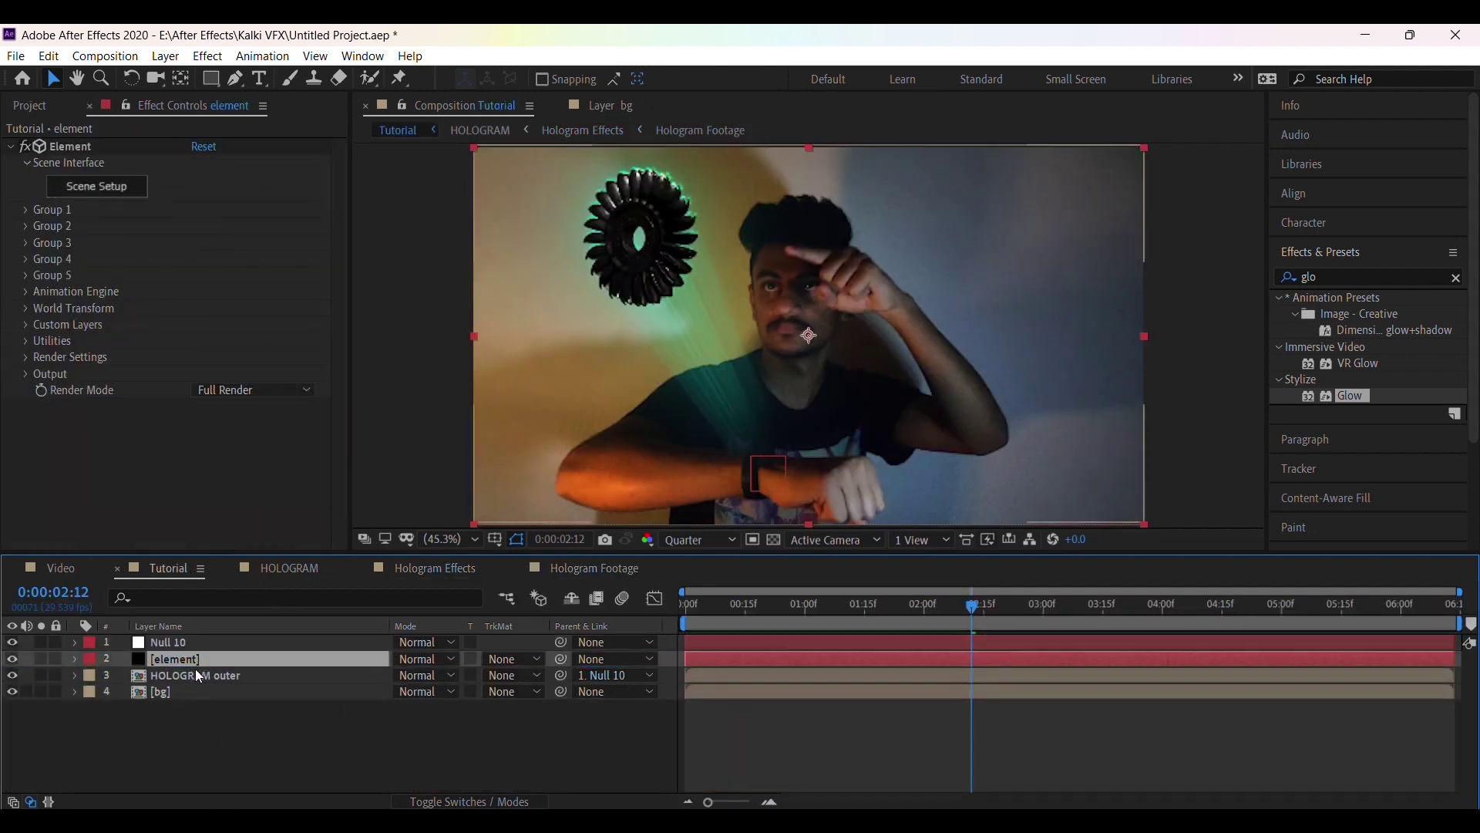
Step: Hide metal_crusted_02 in the Element Scene Setup so only the dark hub shows
{"action": "left_click", "coordinate": [104, 188]}
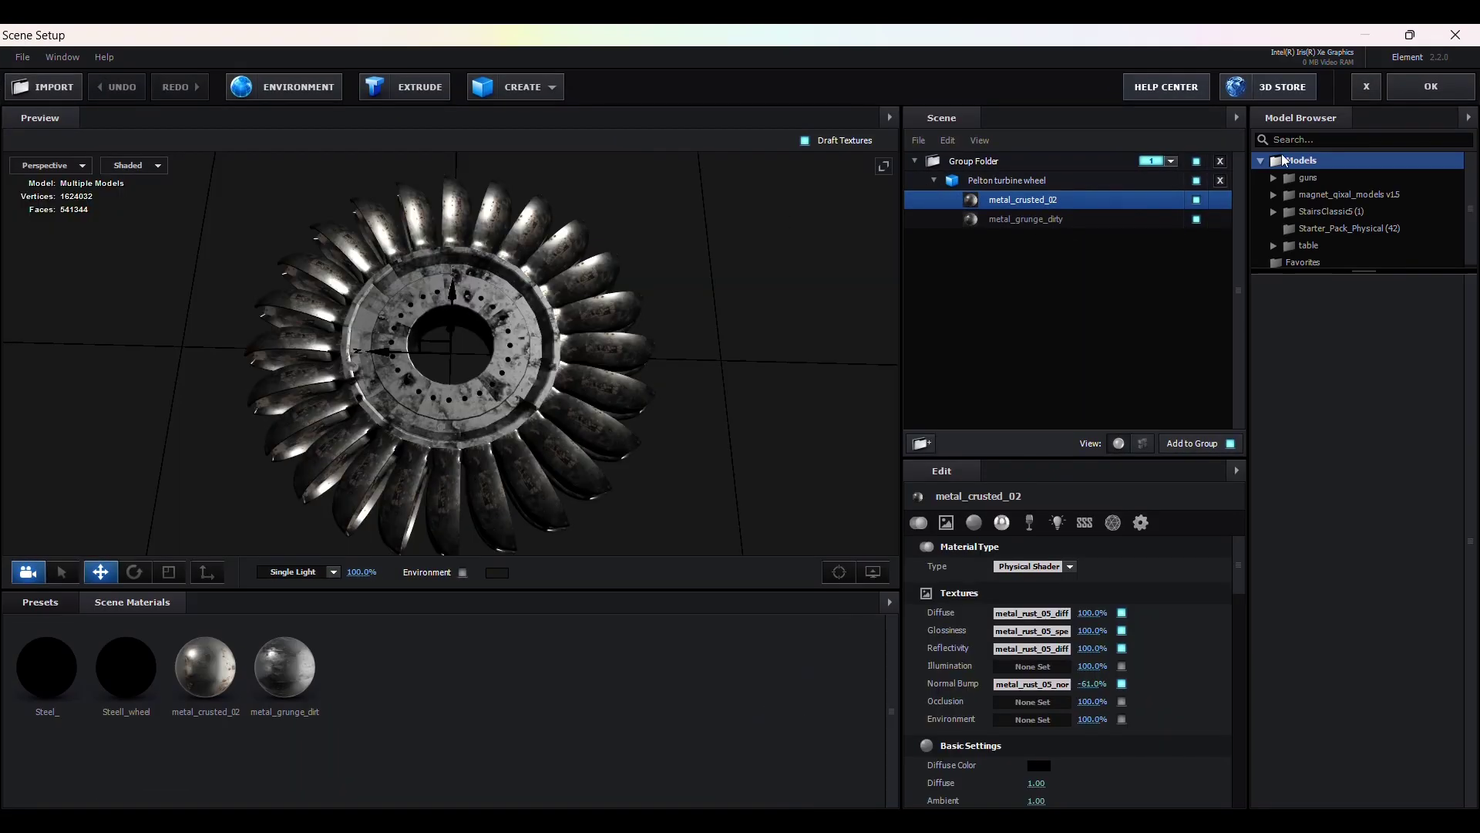
{"action": "left_click", "coordinate": [1196, 200]}
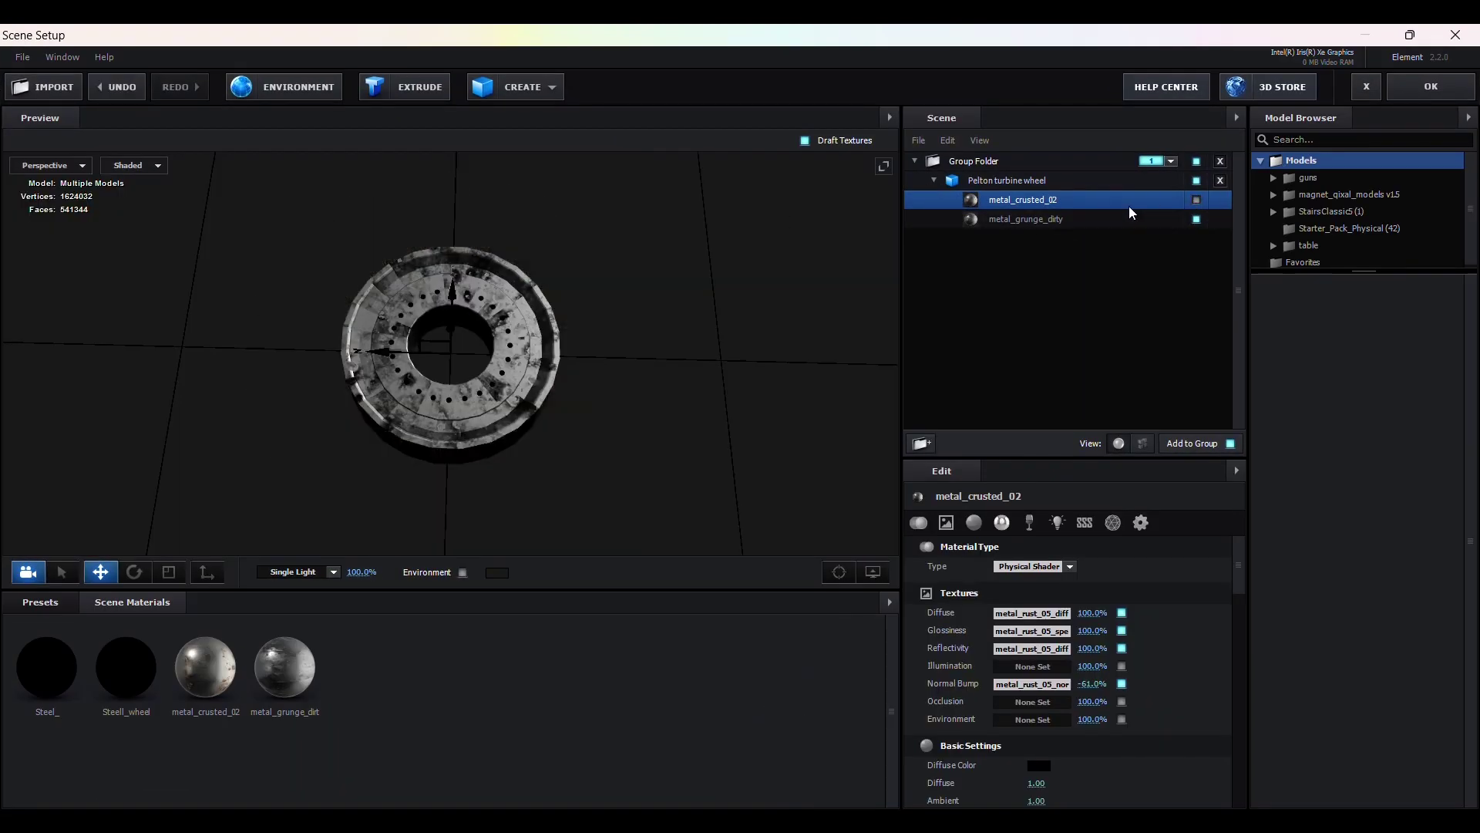
{"action": "left_click", "coordinate": [1436, 80]}
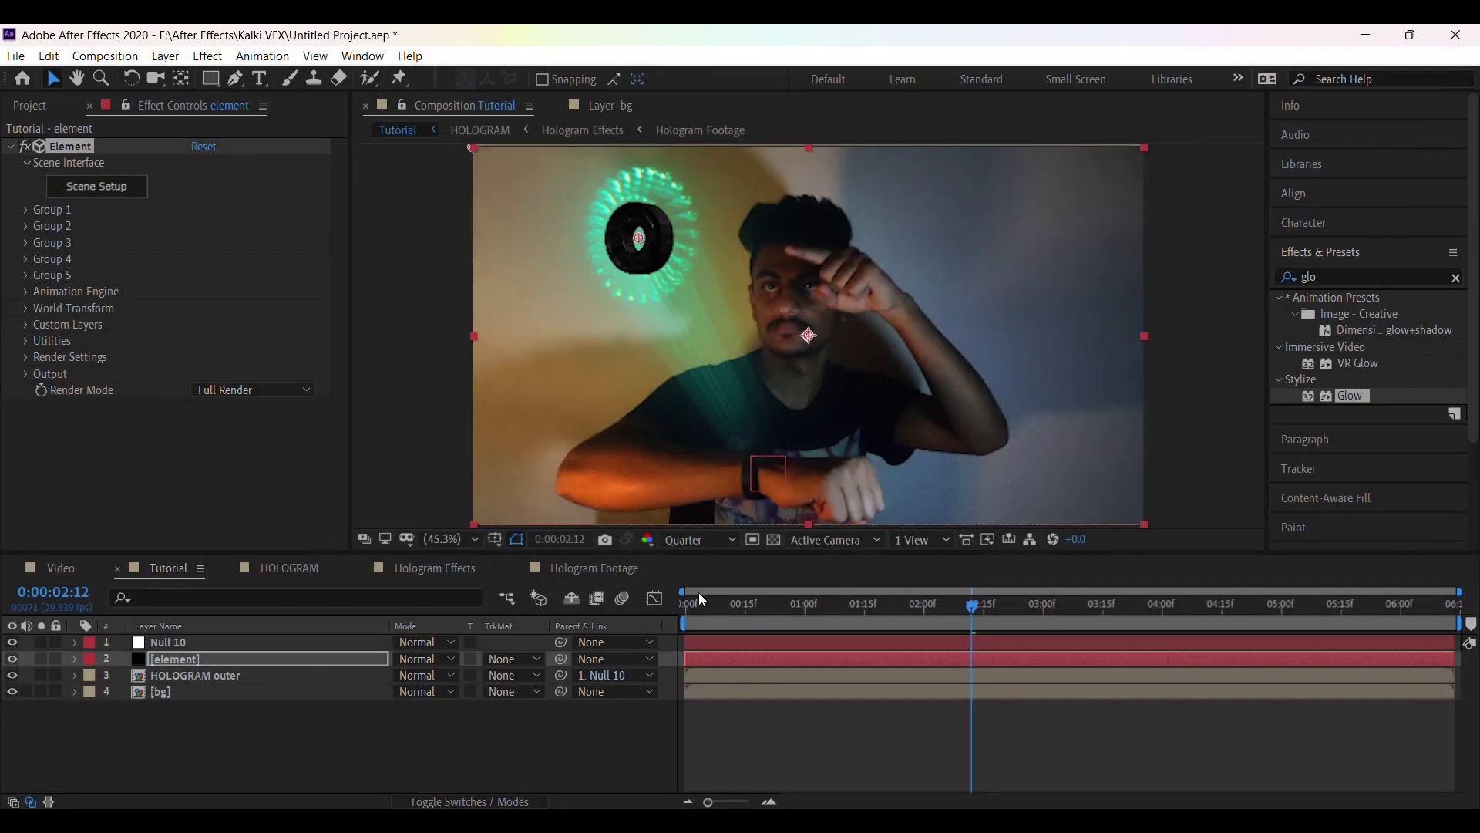
Step: Check the Hologram Footage element's scene, then toggle the Tutorial hub layer off and on to compare
{"action": "left_click", "coordinate": [614, 570]}
{"action": "left_click", "coordinate": [90, 151]}
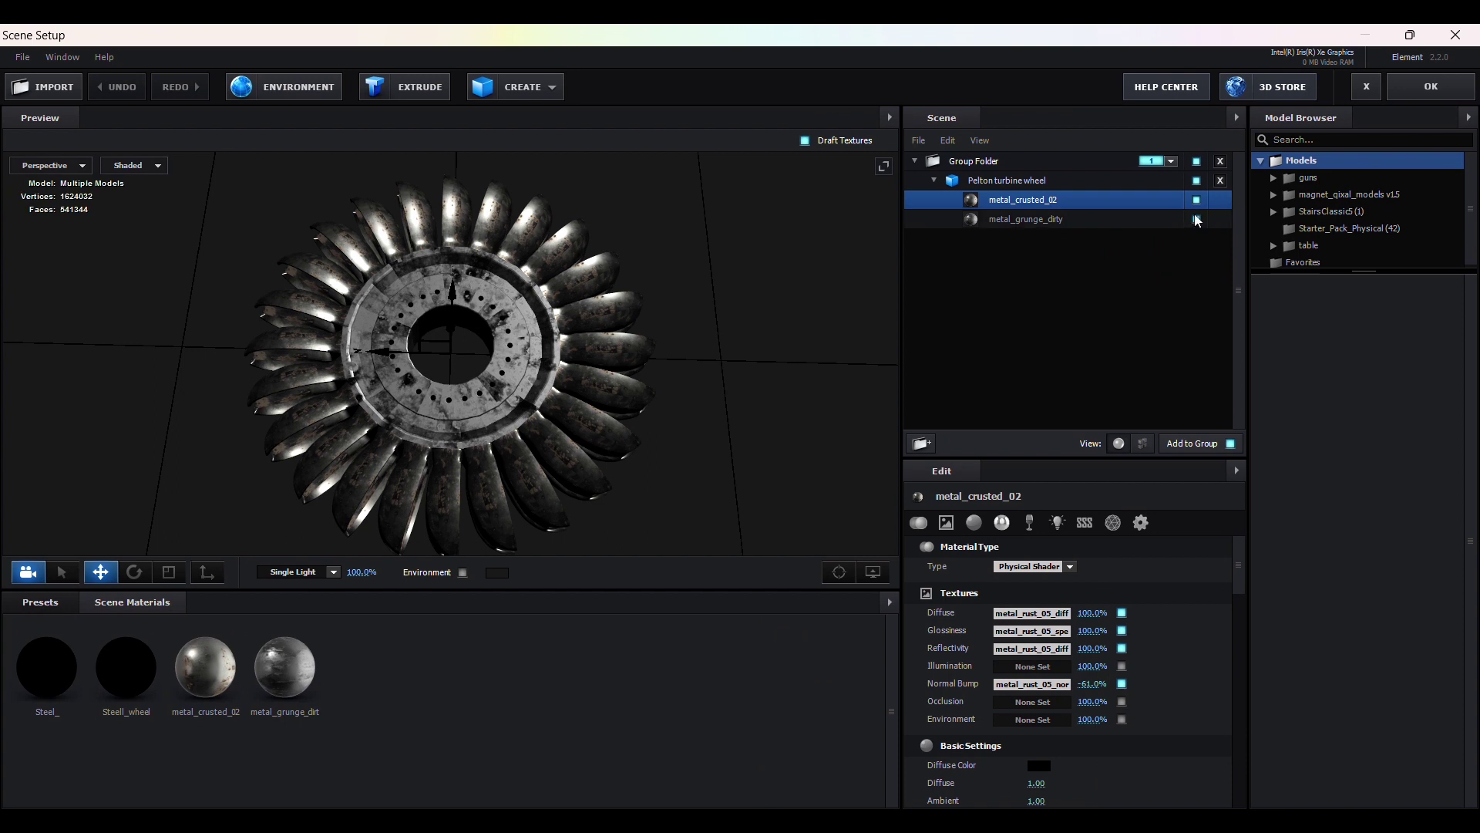
{"action": "left_click", "coordinate": [1431, 86]}
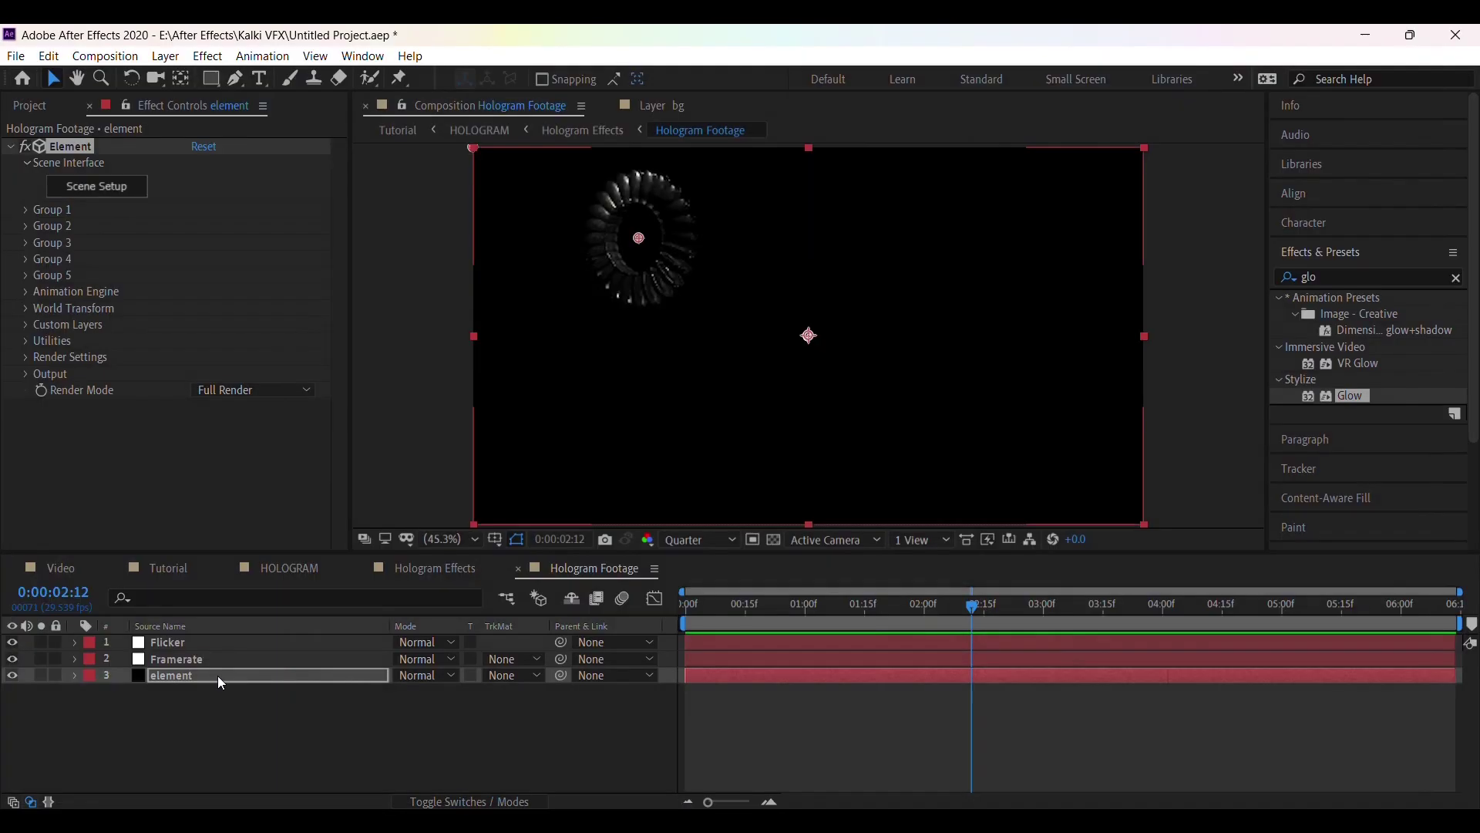
{"action": "left_click", "coordinate": [164, 567]}
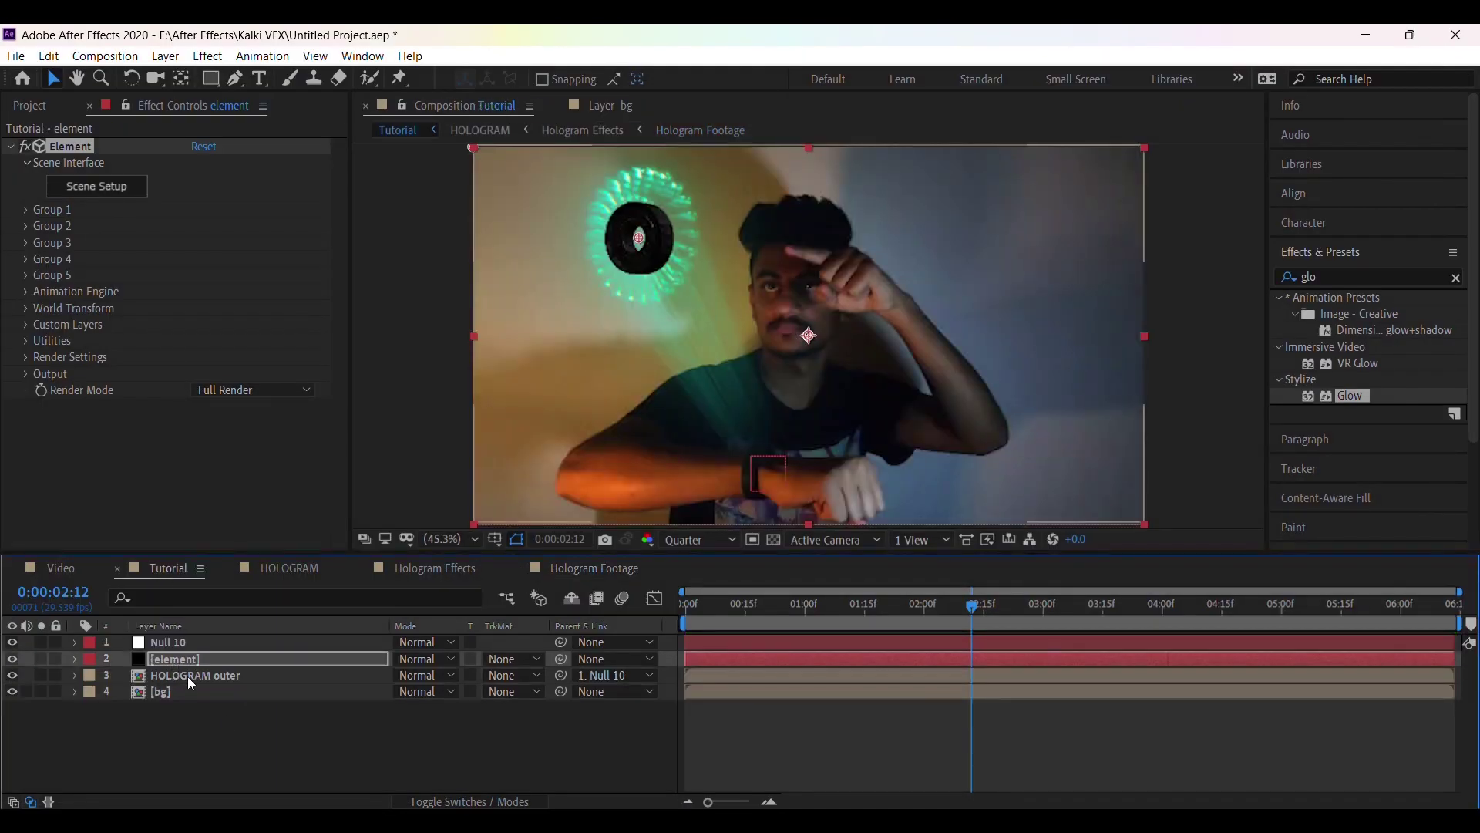
{"action": "left_click", "coordinate": [13, 676]}
{"action": "left_click", "coordinate": [13, 676]}
{"action": "left_click", "coordinate": [16, 56]}
Step: Run productioncrate-hologram-script.jsx to apply Crate Hologram to the hub layer
{"action": "mouse_move", "coordinate": [231, 538]}
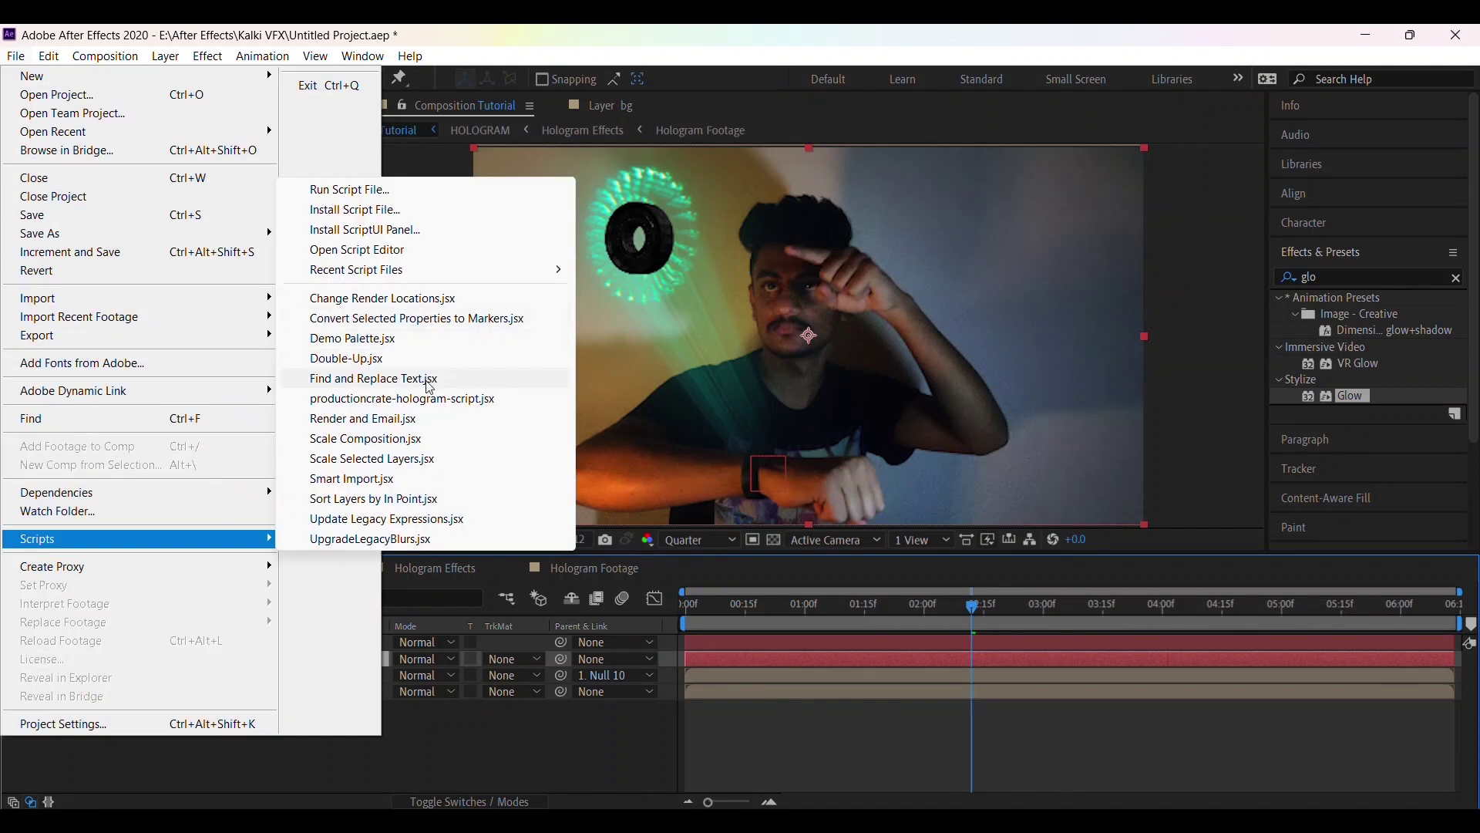
{"action": "left_click", "coordinate": [429, 399]}
{"action": "left_click", "coordinate": [731, 566]}
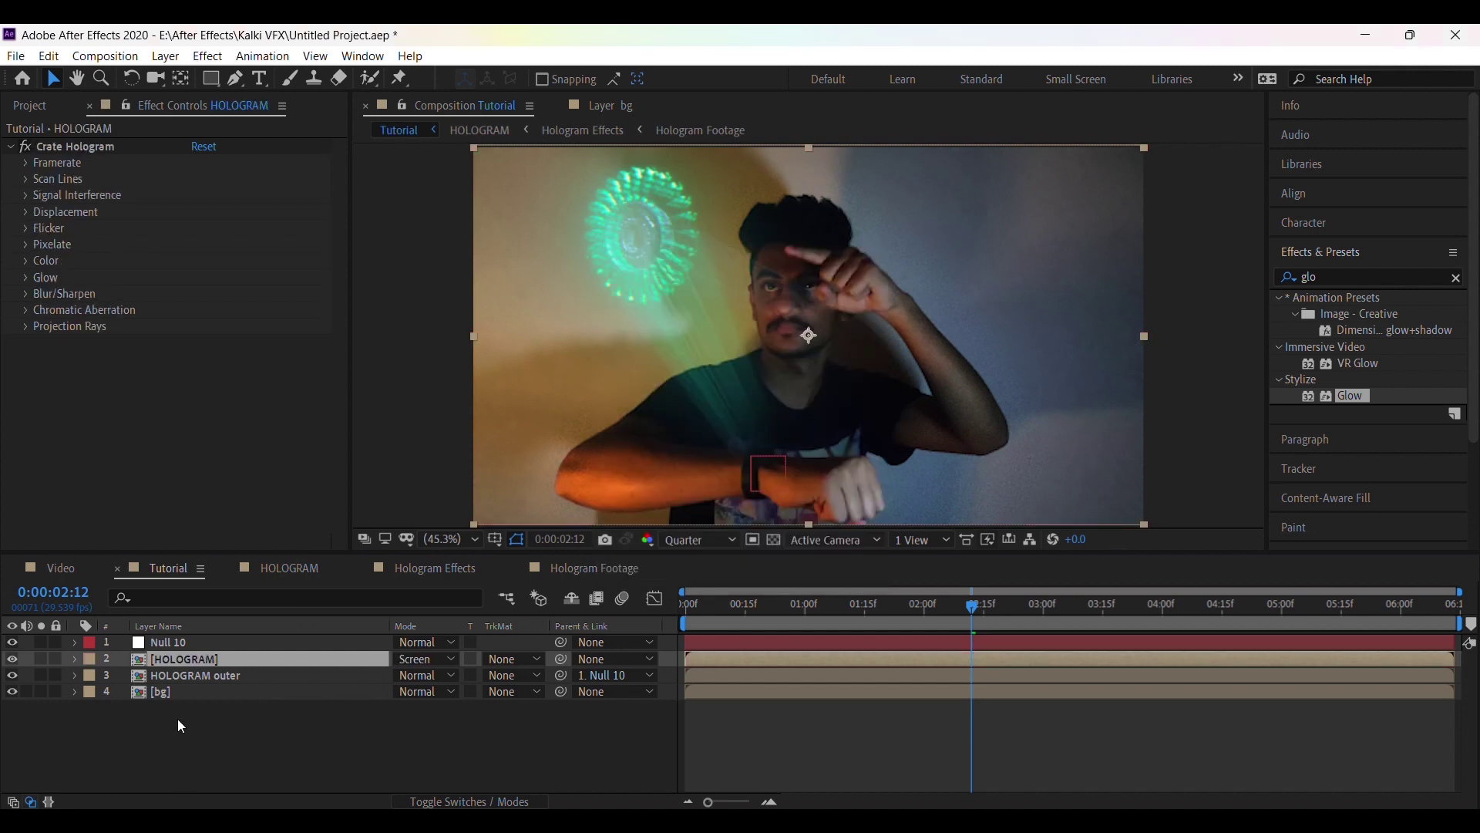
Step: Compare the effect stacks of HOLOGRAM outer and the new HOLOGRAM layer
{"action": "left_click", "coordinate": [219, 675]}
{"action": "left_click", "coordinate": [11, 146]}
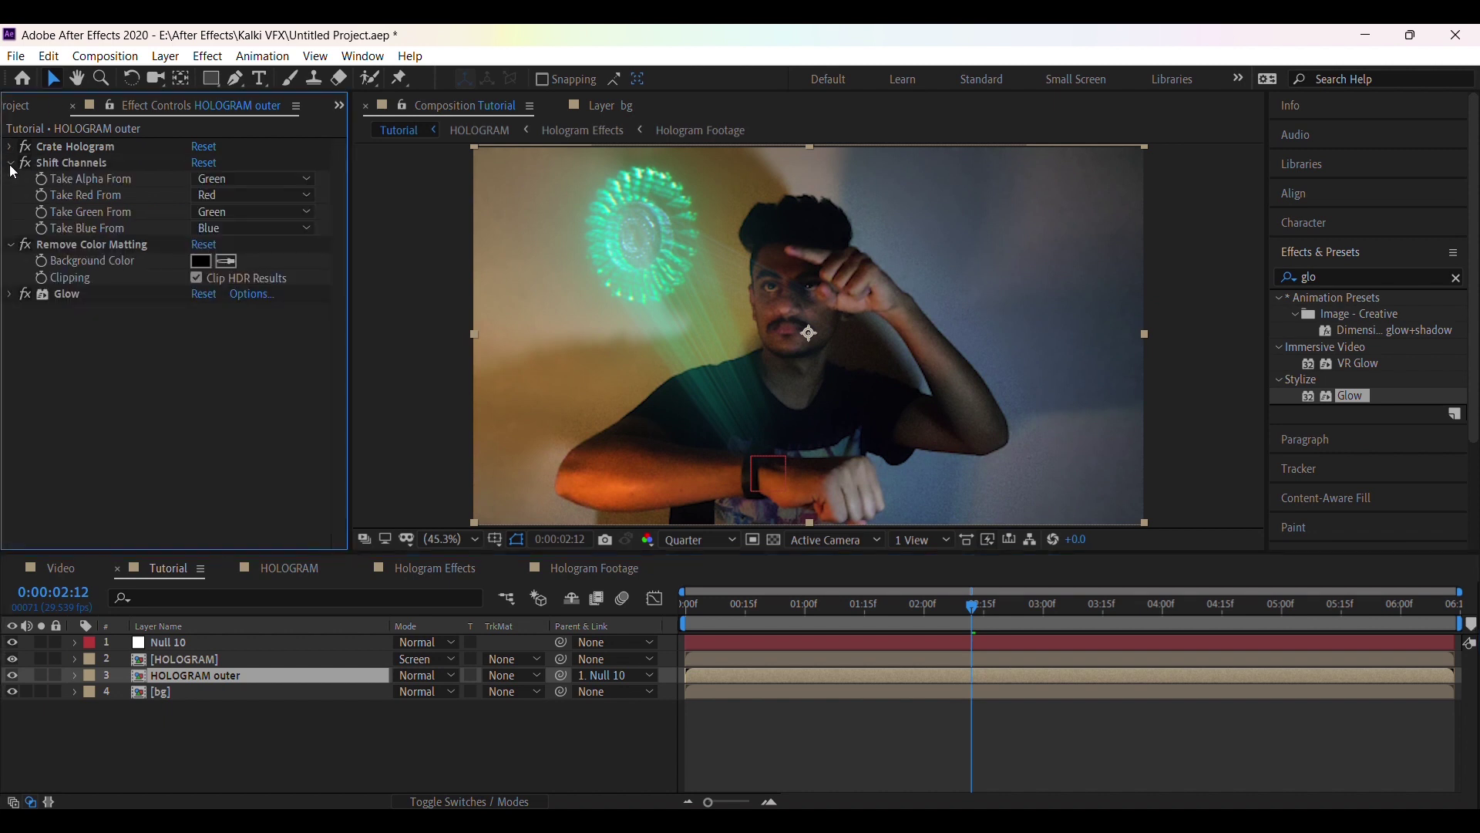
{"action": "left_click", "coordinate": [11, 163]}
{"action": "left_click", "coordinate": [10, 179]}
{"action": "left_click", "coordinate": [11, 195]}
{"action": "left_click", "coordinate": [11, 195]}
{"action": "left_click", "coordinate": [81, 146]}
{"action": "left_click", "coordinate": [205, 659]}
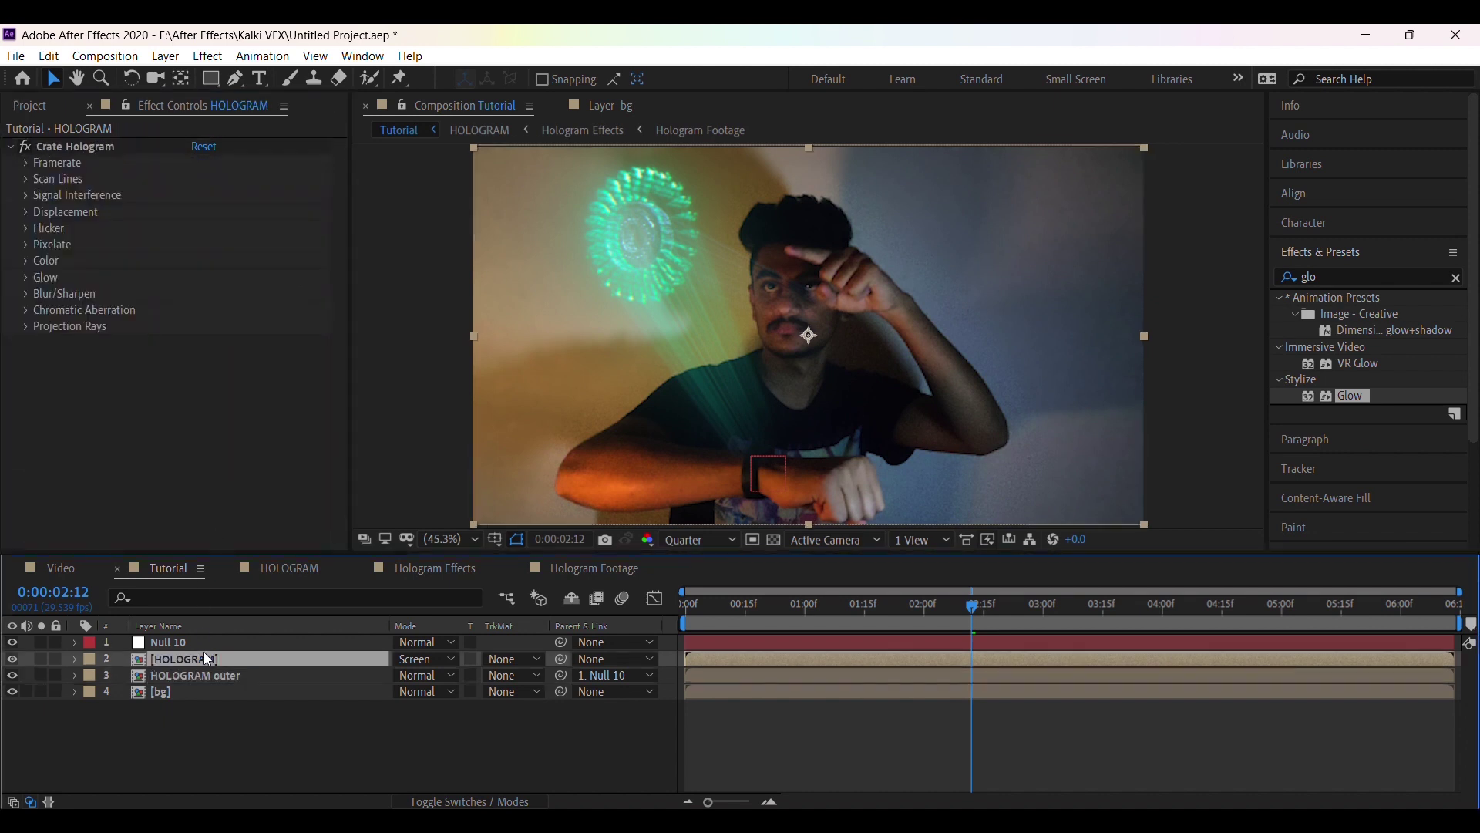
{"action": "left_click", "coordinate": [85, 152]}
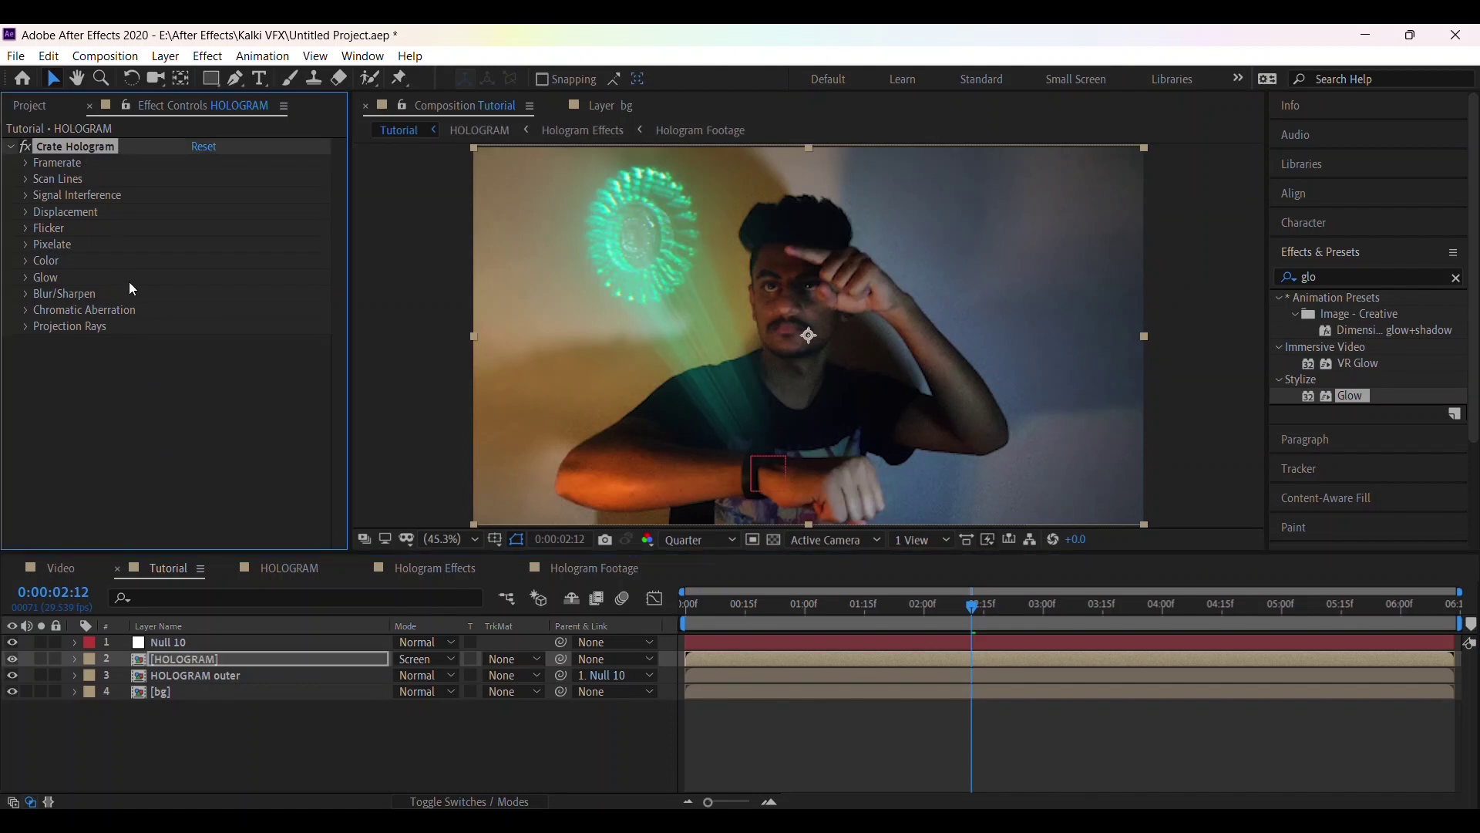
Step: Rename the new layer to 'HOLOGRAM inner'
{"action": "left_click", "coordinate": [201, 657]}
{"action": "right_click", "coordinate": [205, 657]}
{"action": "left_click", "coordinate": [262, 641]}
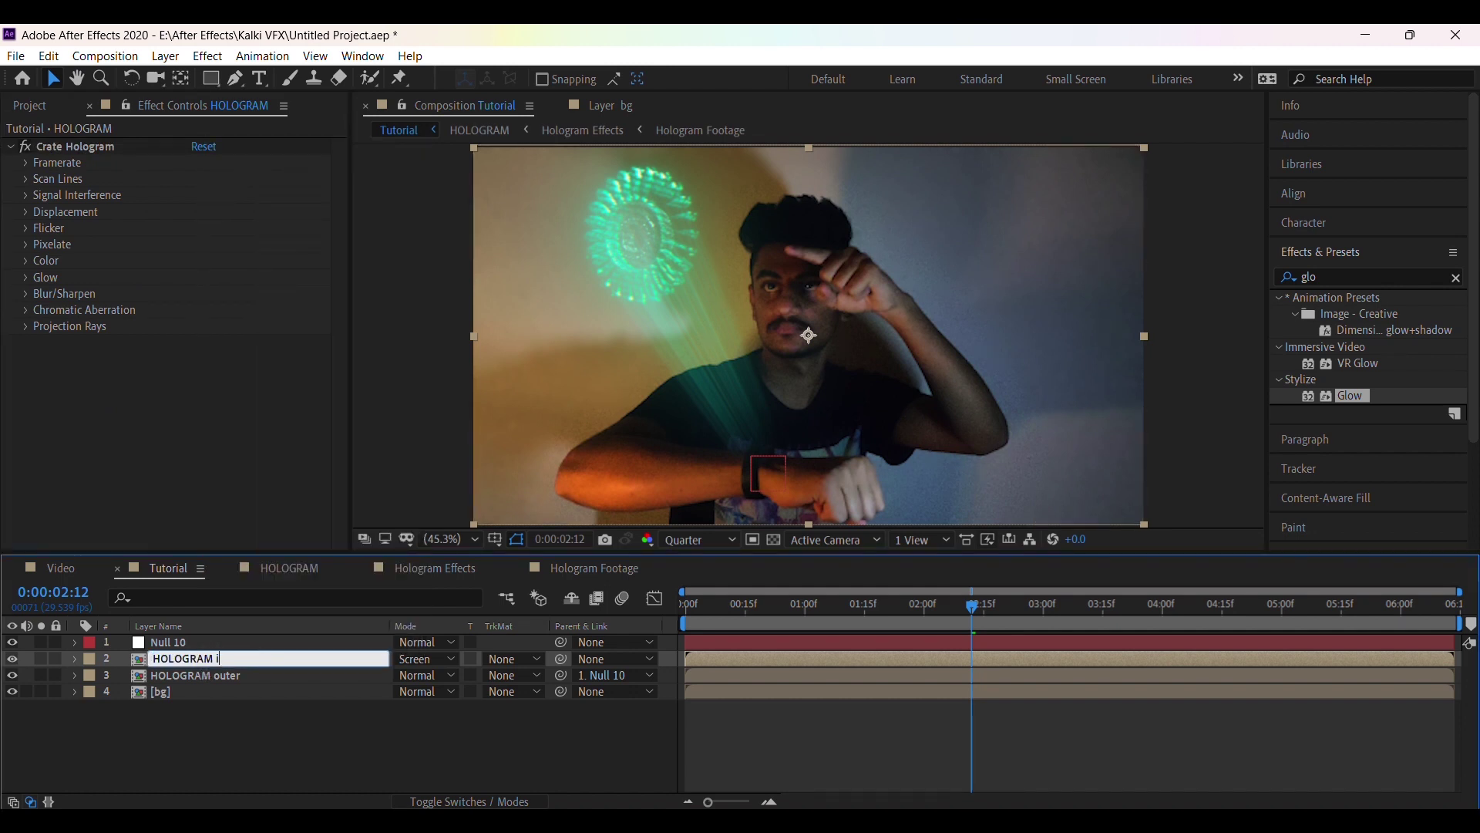
{"action": "type", "text": "inner"}
{"action": "left_click", "coordinate": [211, 708]}
{"action": "left_click", "coordinate": [200, 654]}
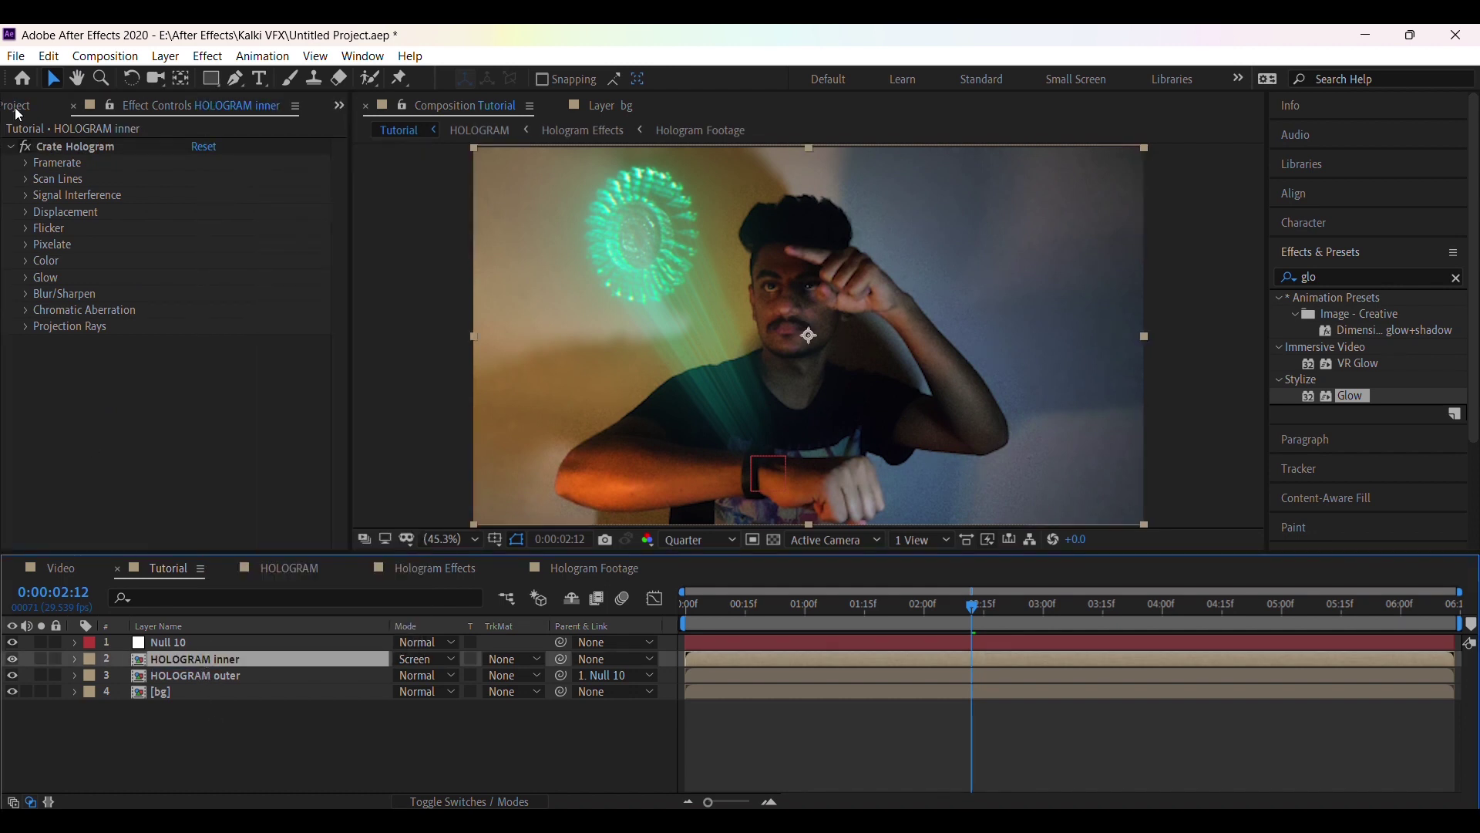
Step: Copy Shift Channels, Remove Color Matting and Glow from HOLOGRAM outer onto HOLOGRAM inner
{"action": "left_click", "coordinate": [222, 676]}
{"action": "left_click", "coordinate": [86, 161]}
{"action": "left_click", "coordinate": [85, 181], "text": "ctrl"}
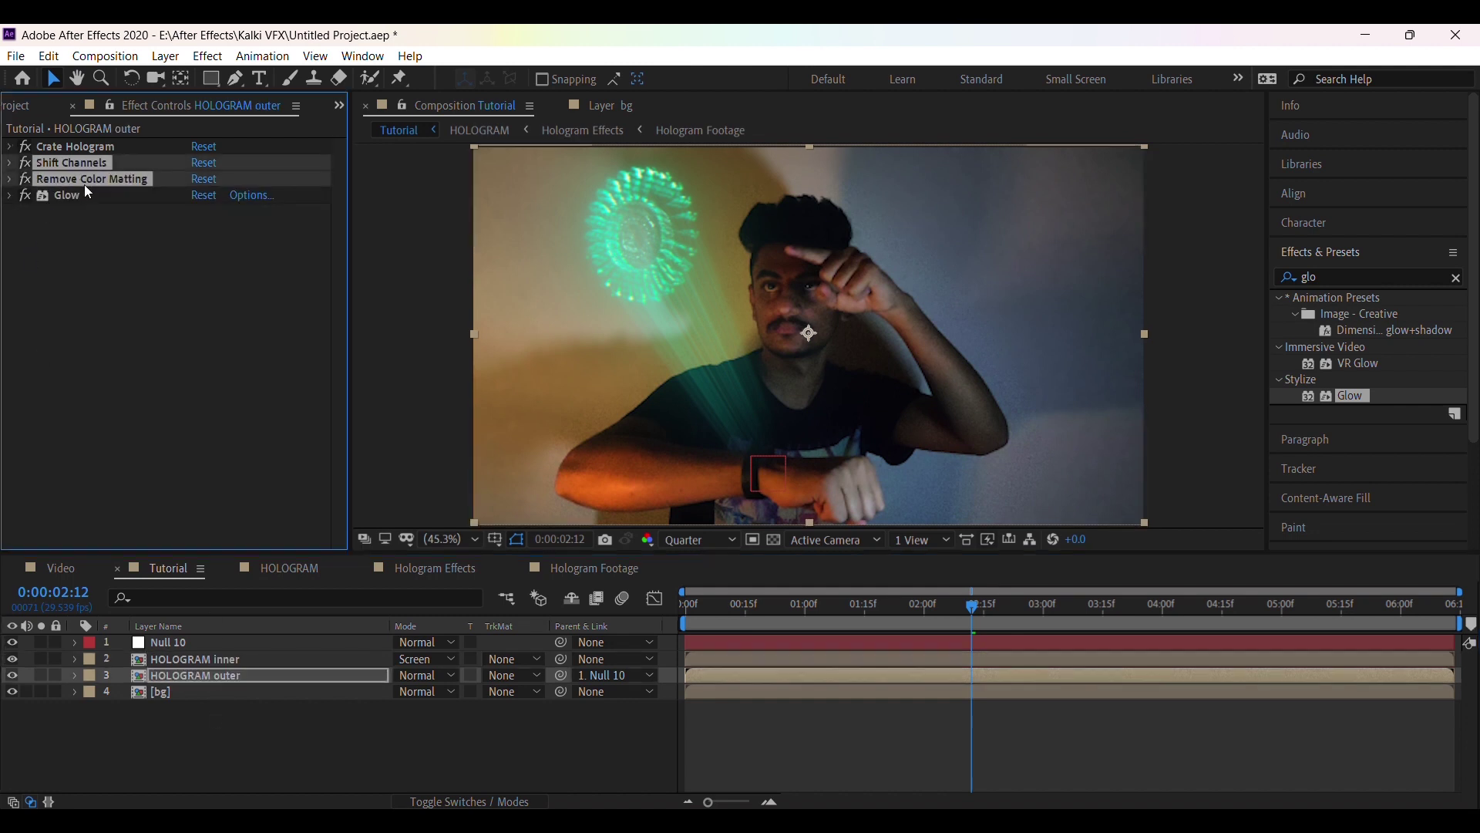
{"action": "left_click", "coordinate": [68, 195], "text": "ctrl"}
{"action": "left_click", "coordinate": [275, 655]}
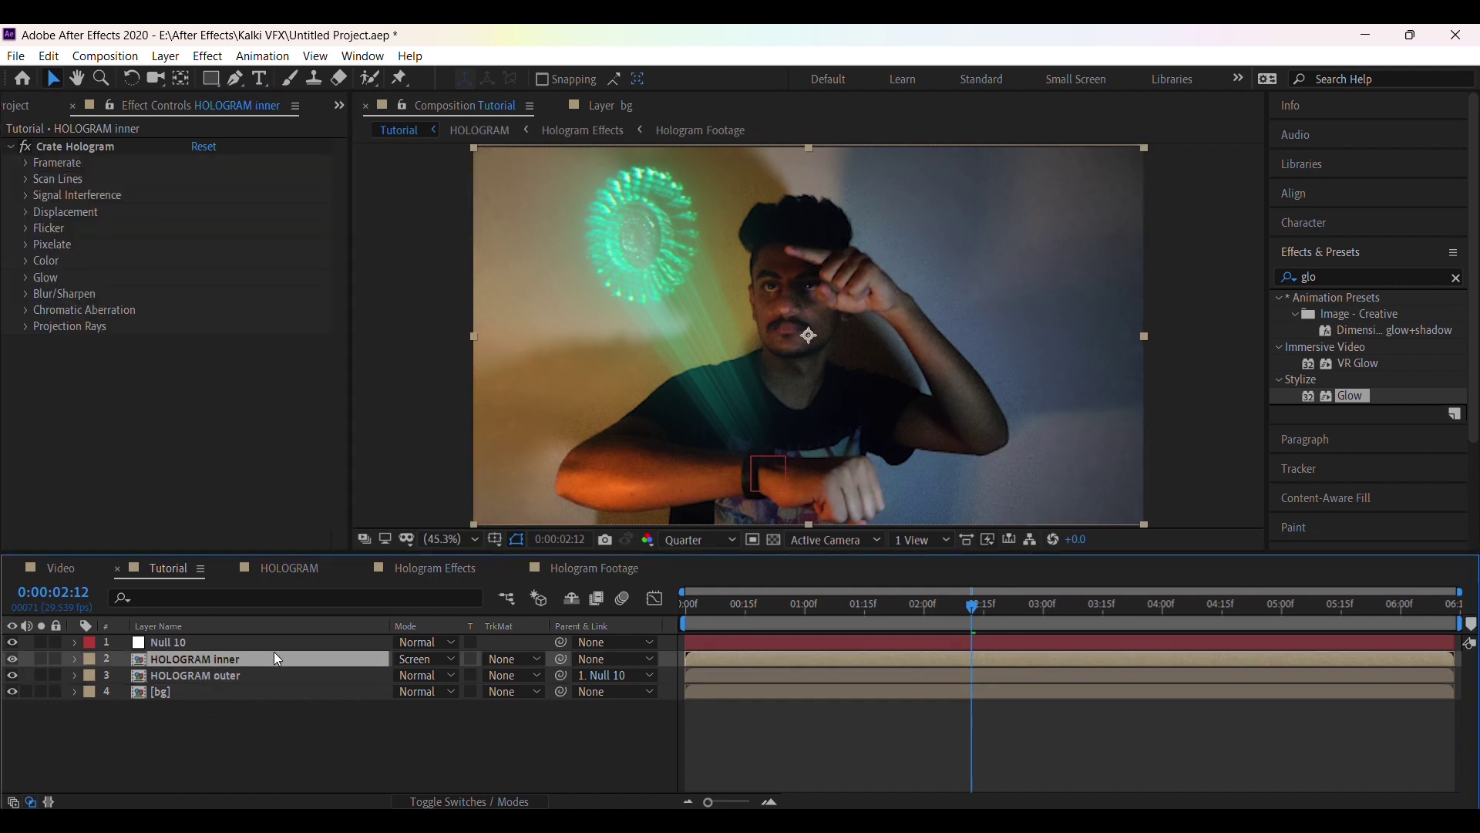
{"action": "left_click", "coordinate": [109, 405]}
{"action": "key", "text": "ctrl+v"}
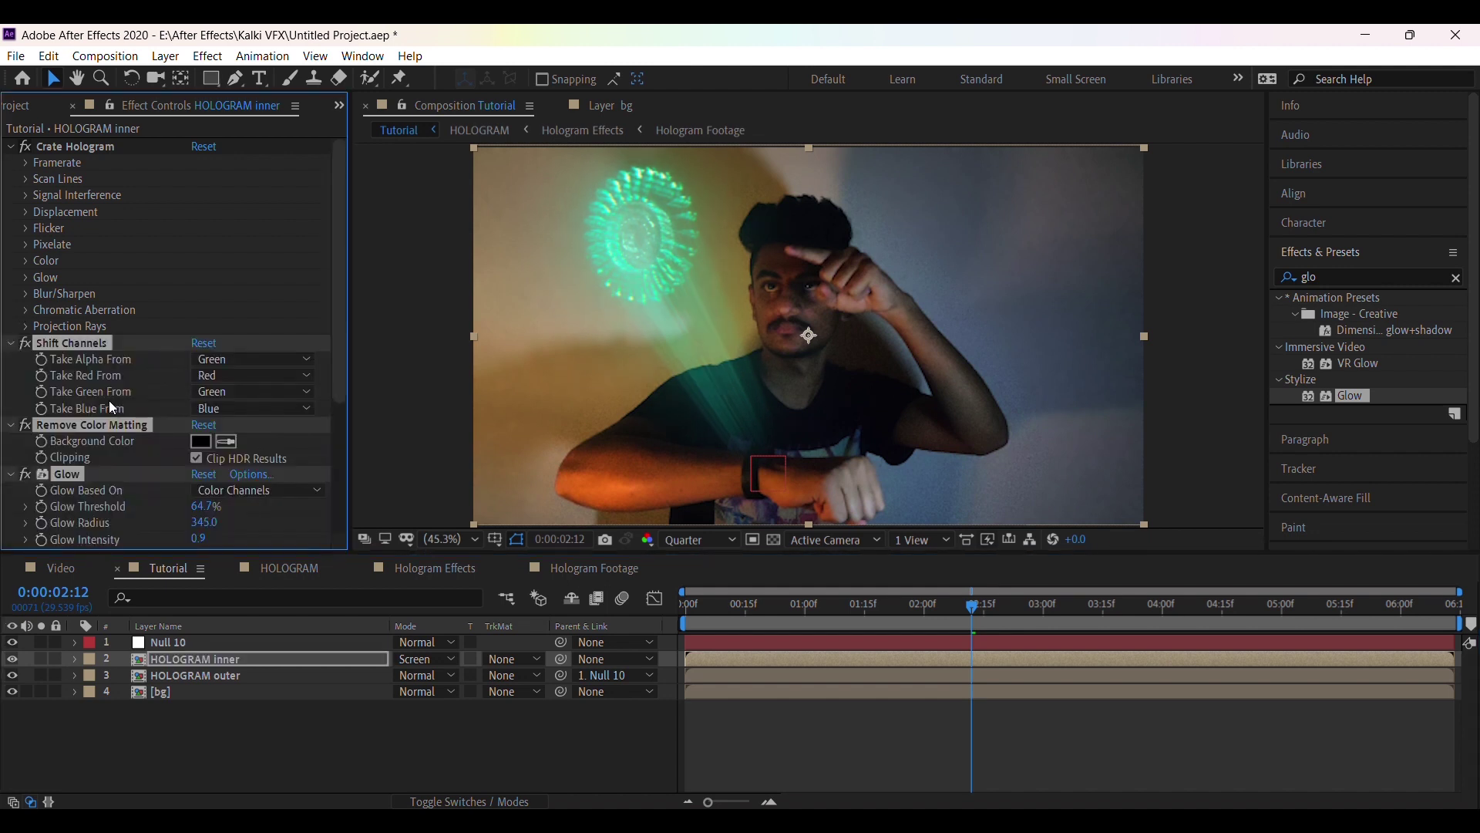
Step: Duplicate the Glow effect on HOLOGRAM inner to create Glow 2
{"action": "scroll", "coordinate": [165, 485], "scroll_direction": "down", "scroll_amount": 4}
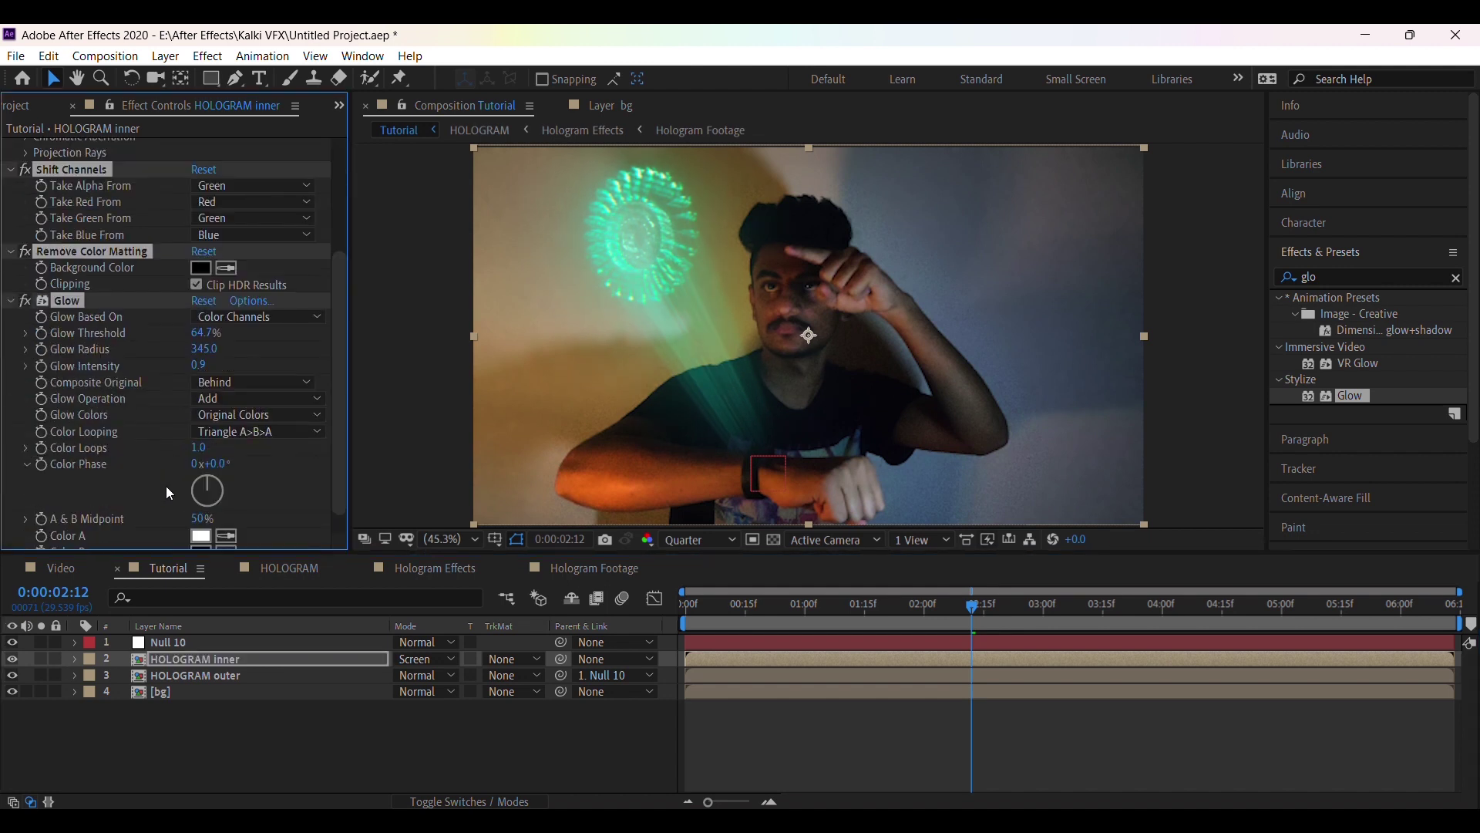
{"action": "left_click", "coordinate": [11, 300]}
{"action": "left_click", "coordinate": [70, 375]}
{"action": "key", "text": "ctrl+d"}
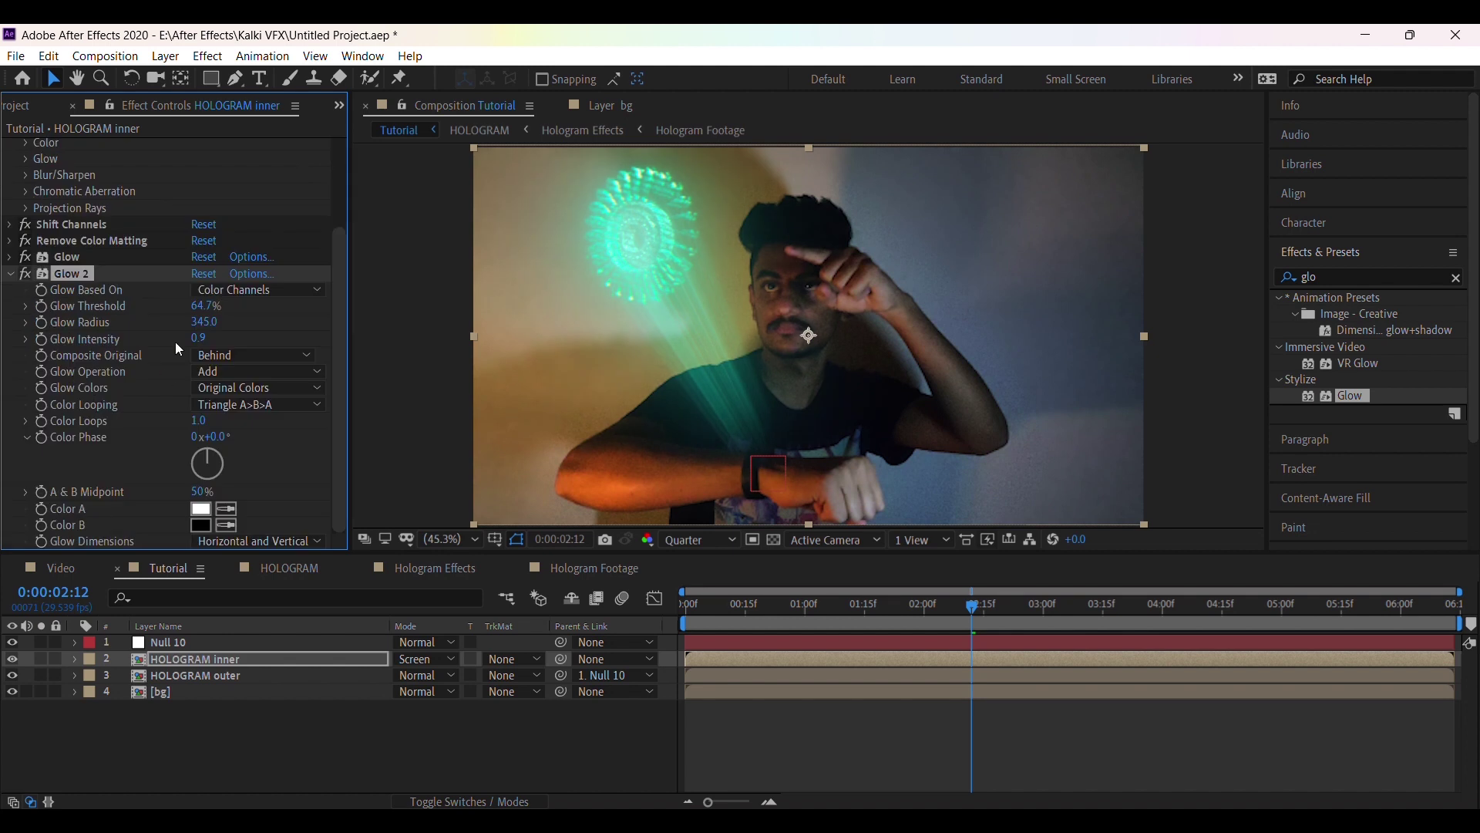
{"action": "left_click", "coordinate": [11, 273]}
Step: Set HOLOGRAM inner's Crate Hologram colour to orange FF9B00
{"action": "left_click", "coordinate": [26, 261]}
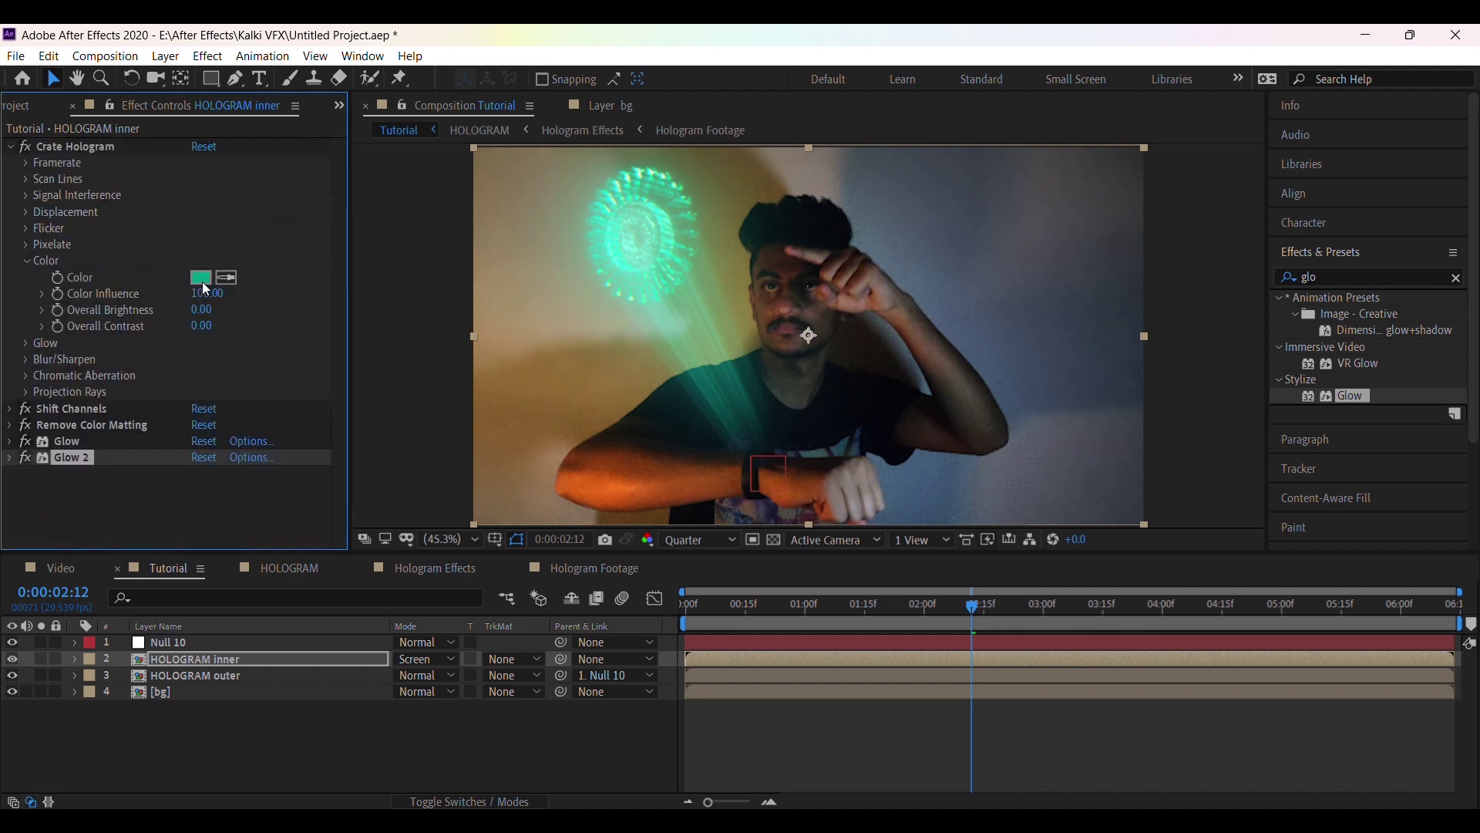
{"action": "left_click", "coordinate": [200, 277]}
{"action": "left_click", "coordinate": [1081, 455]}
{"action": "left_click_drag", "start_coordinate": [1112, 672], "coordinate": [1113, 676]}
{"action": "left_click", "coordinate": [1259, 457]}
Step: Set HOLOGRAM inner's Ray Opacity to 8
{"action": "left_click", "coordinate": [26, 392]}
{"action": "left_click", "coordinate": [204, 458]}
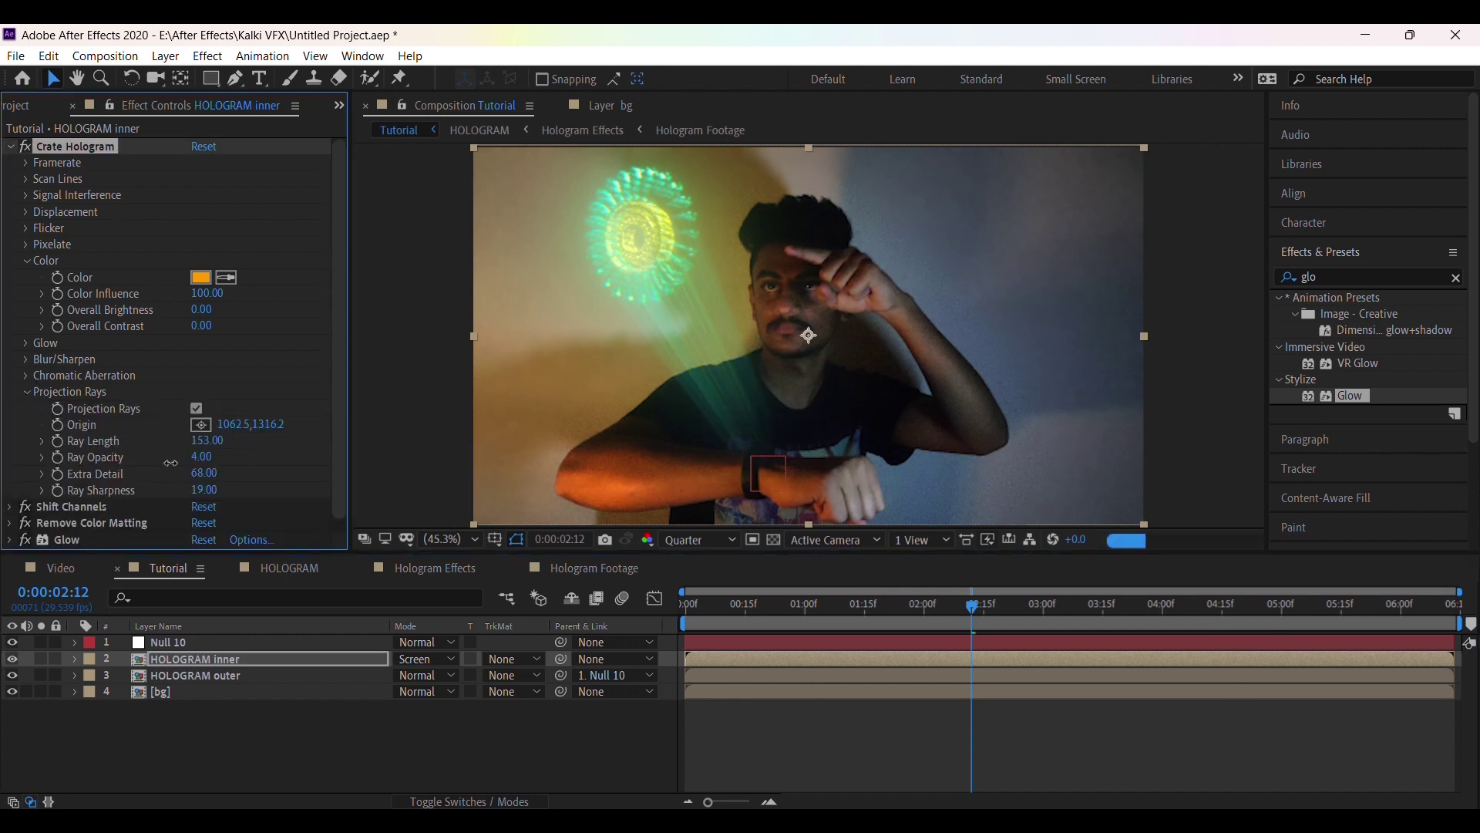
{"action": "type", "text": "8"}
{"action": "key", "text": "Return"}
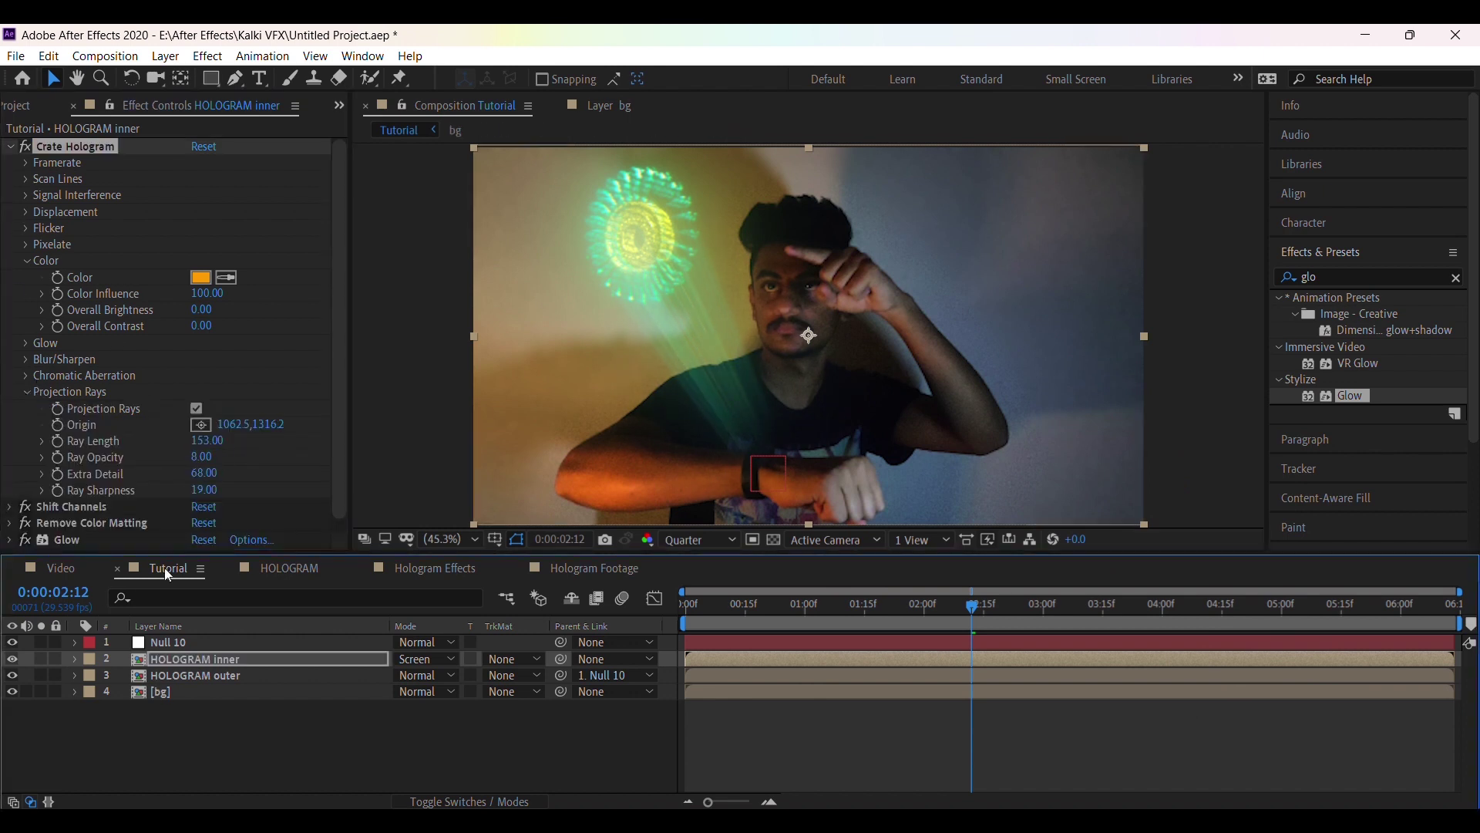
{"action": "left_click", "coordinate": [11, 147]}
{"action": "left_click", "coordinate": [11, 147]}
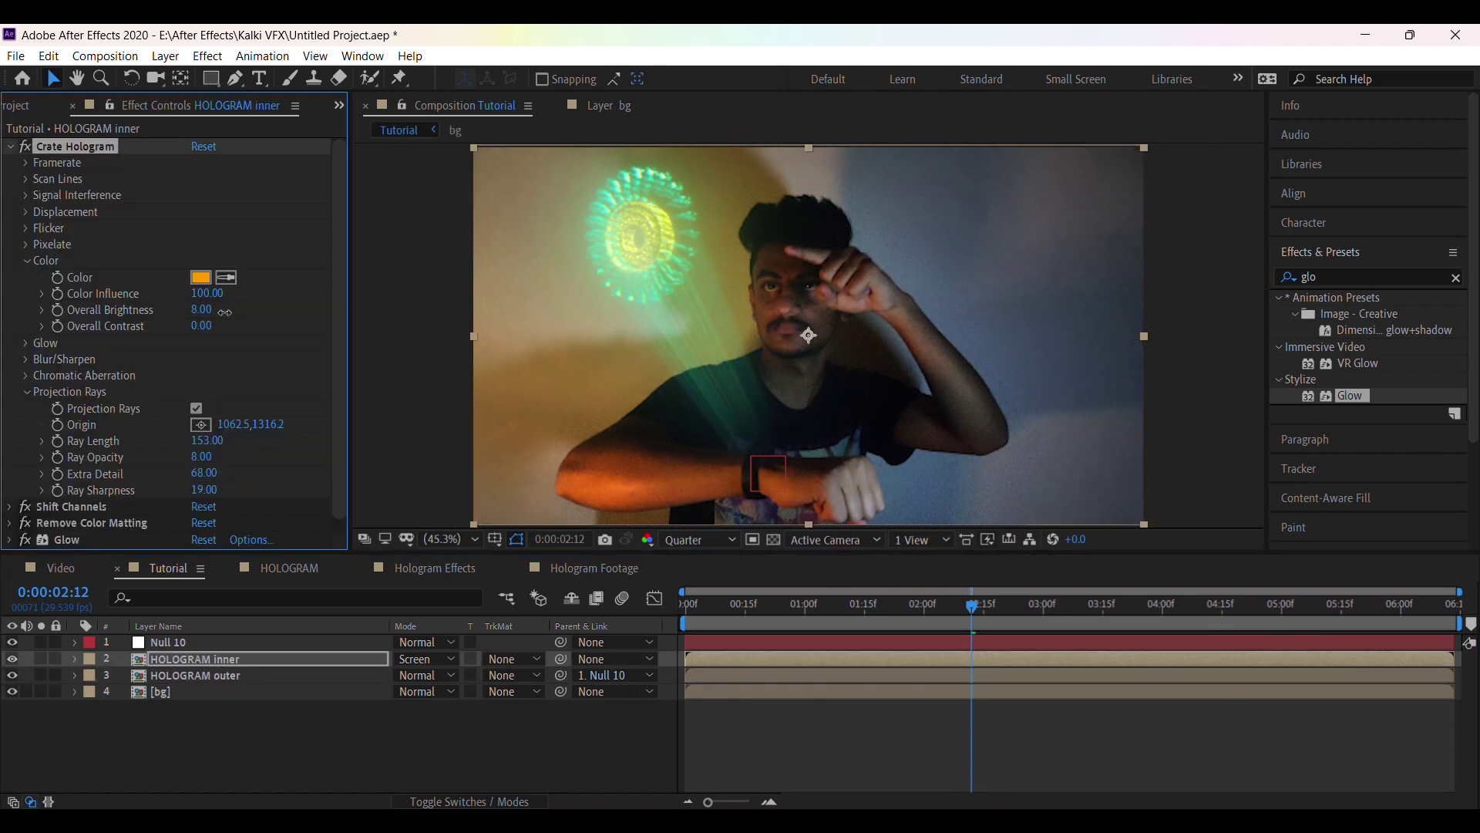
{"action": "left_click", "coordinate": [27, 260]}
{"action": "left_click", "coordinate": [308, 762]}
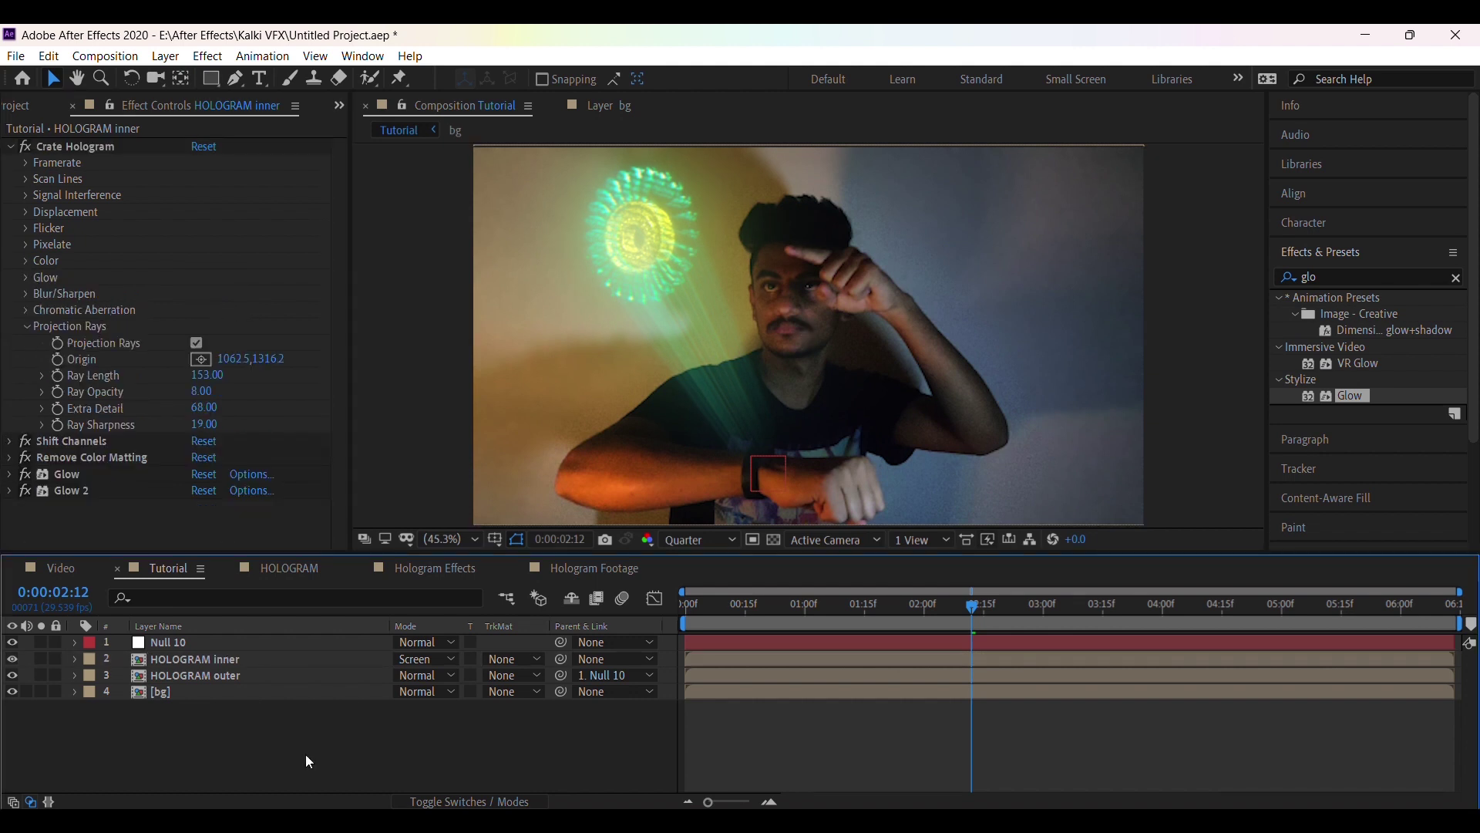
Step: Create a text layer reading 'DHKM685' with a smaller font size
{"action": "right_click", "coordinate": [306, 760]}
{"action": "mouse_move", "coordinate": [347, 545]}
{"action": "left_click", "coordinate": [603, 572]}
{"action": "type", "text": "DHKM685"}
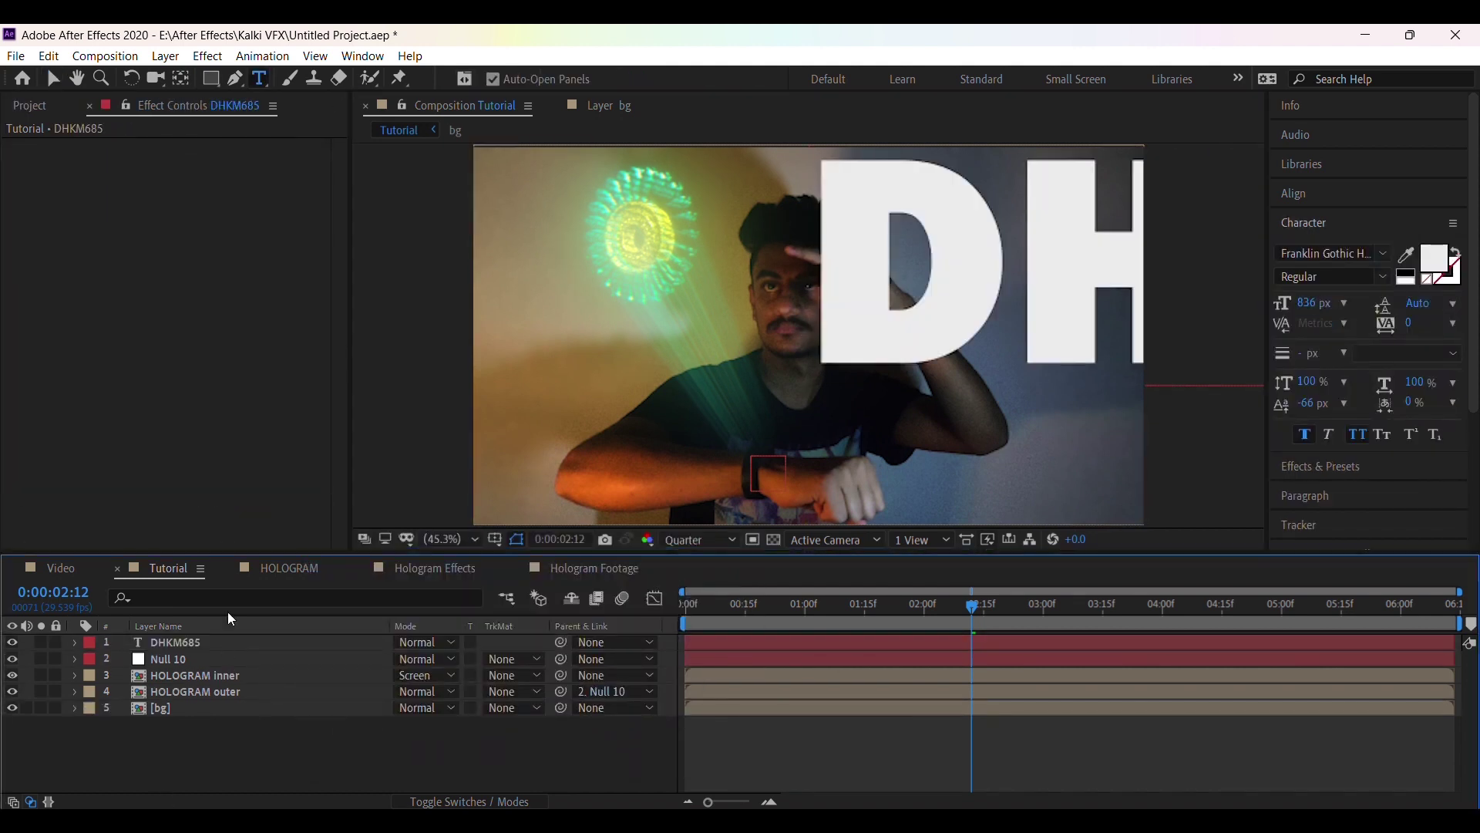
{"action": "left_click", "coordinate": [1314, 303]}
{"action": "type", "text": "101"}
{"action": "key", "text": "Return"}
{"action": "type", "text": "685"}
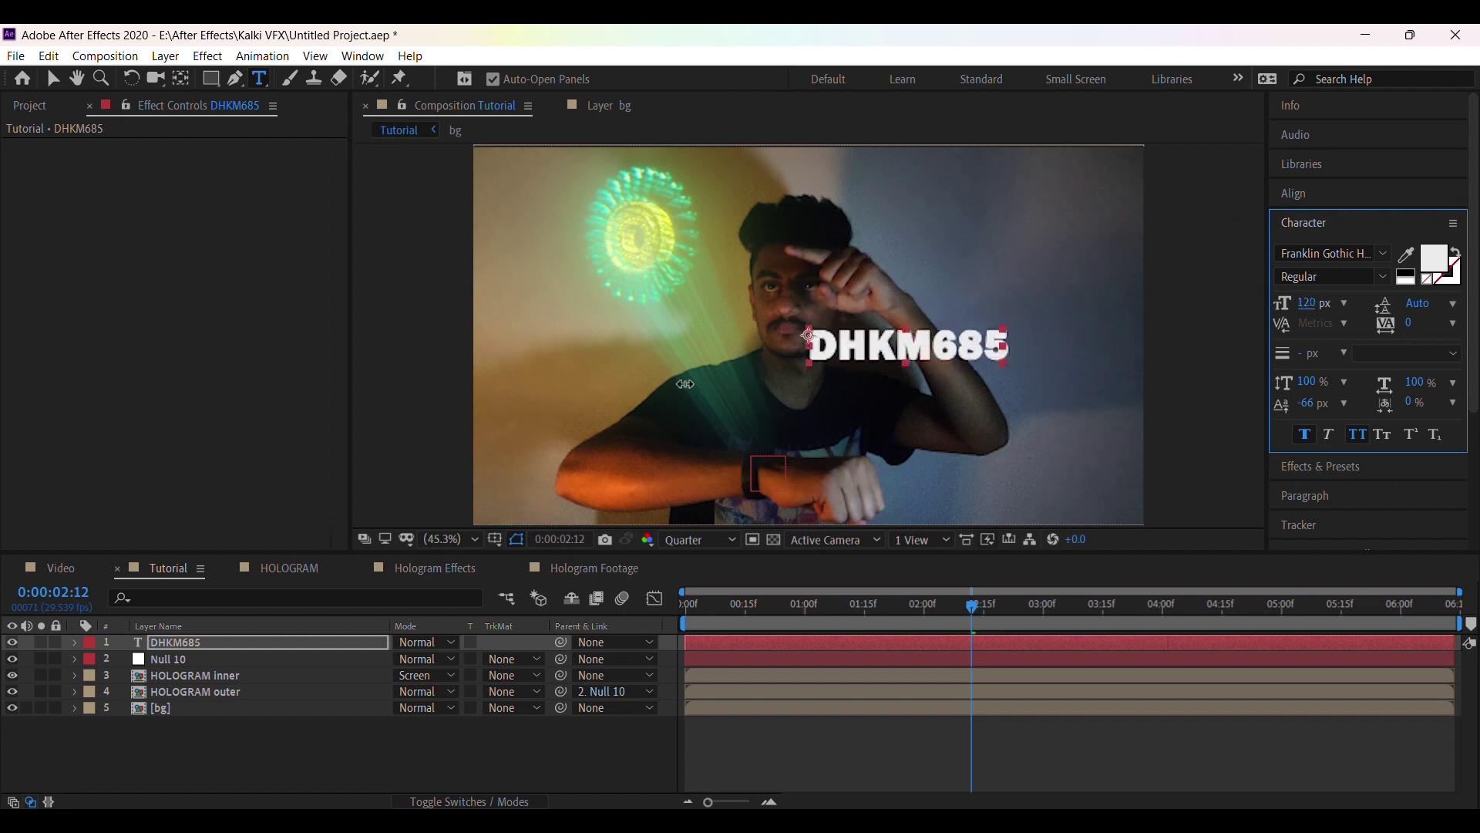
Step: Change the DHKM685 label's font to Goudy Old Style Italic
{"action": "left_click", "coordinate": [1326, 253]}
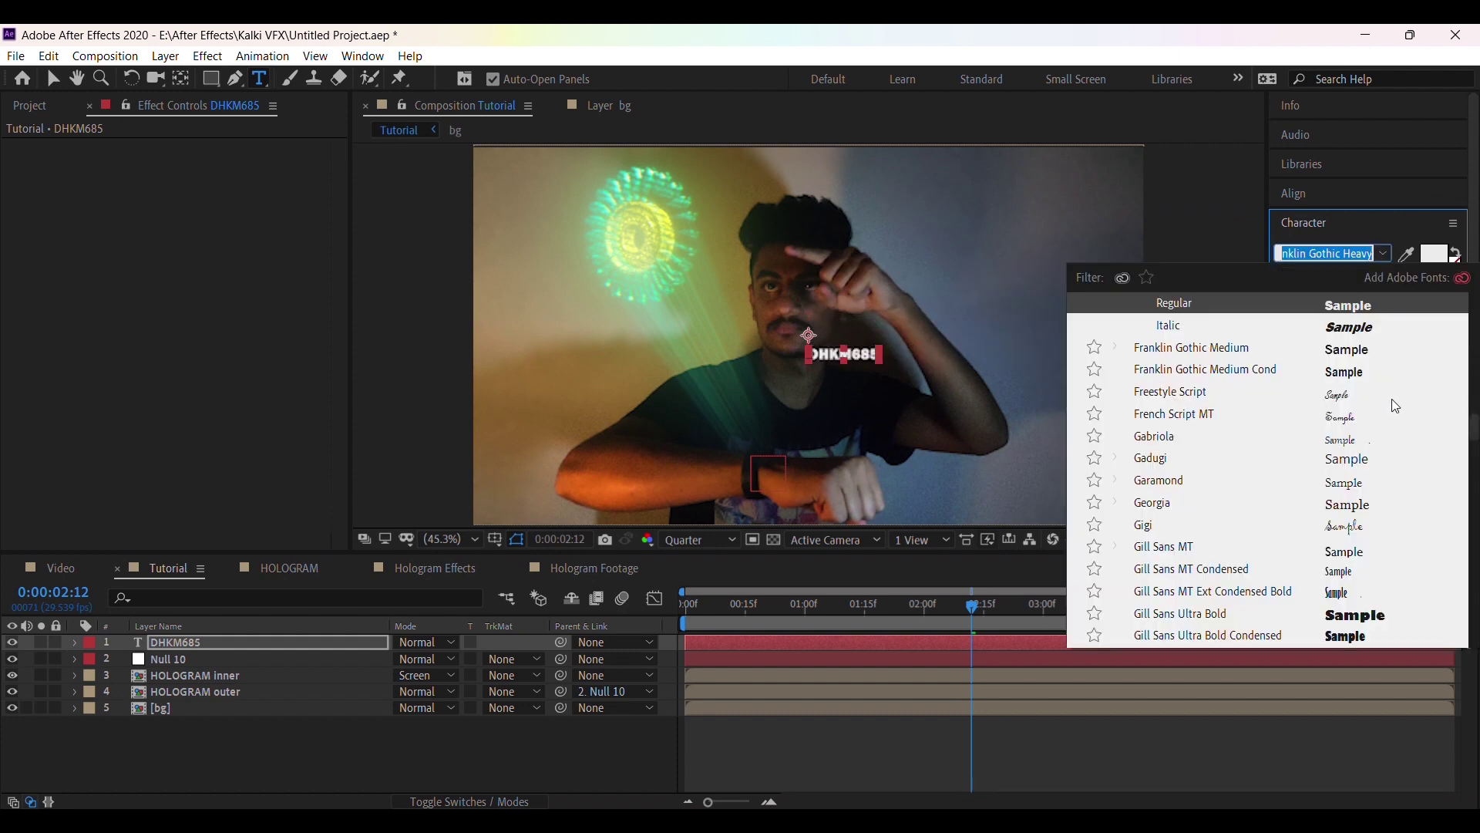
{"action": "left_click", "coordinate": [1343, 576]}
{"action": "left_click", "coordinate": [1325, 253]}
{"action": "left_click", "coordinate": [1179, 505]}
{"action": "left_click", "coordinate": [158, 625]}
{"action": "left_click", "coordinate": [268, 640]}
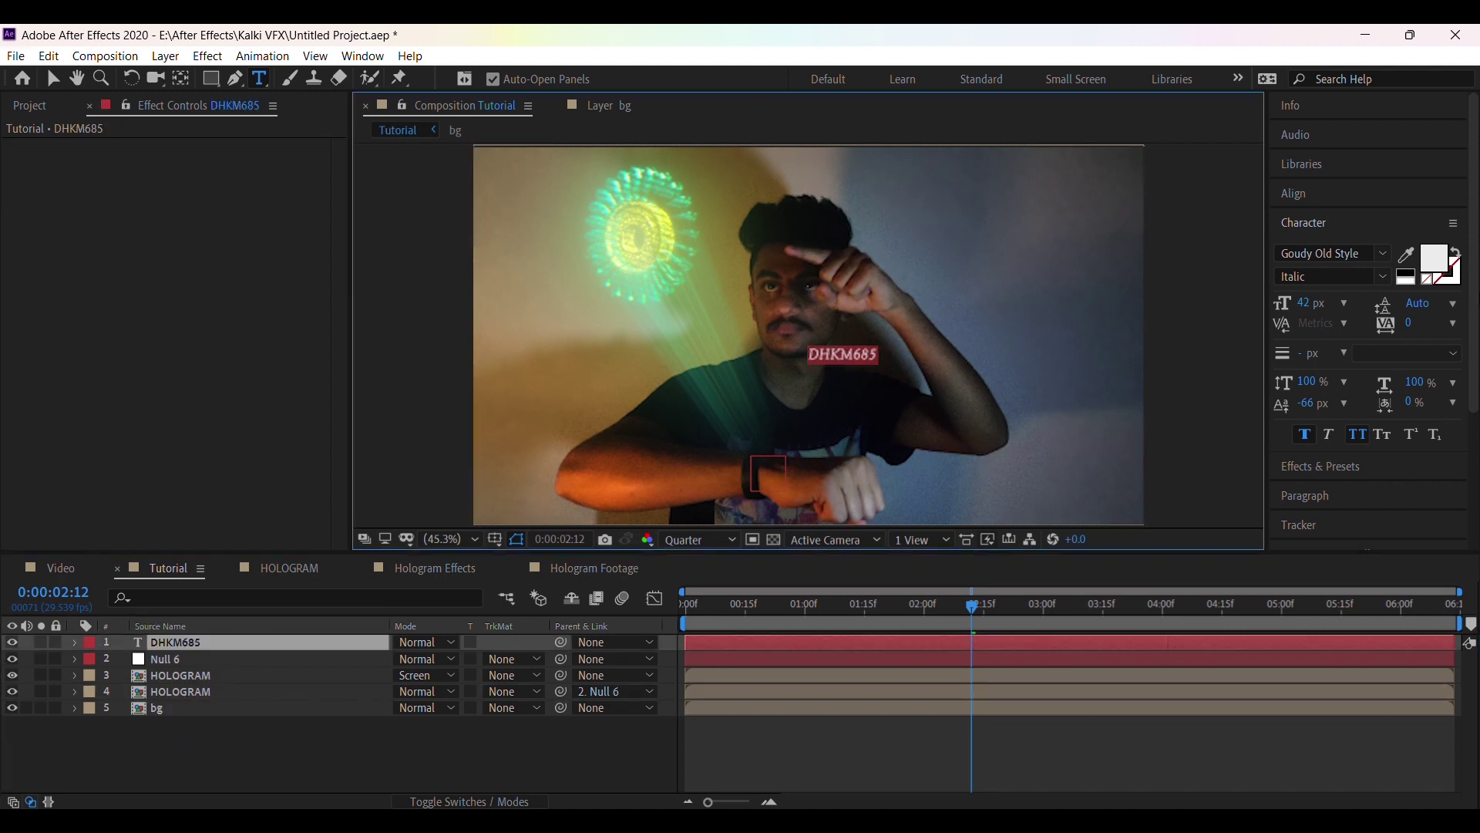
Step: Colour the label's fill teal 00A38A
{"action": "left_click", "coordinate": [1440, 261]}
{"action": "type", "text": "00A38A"}
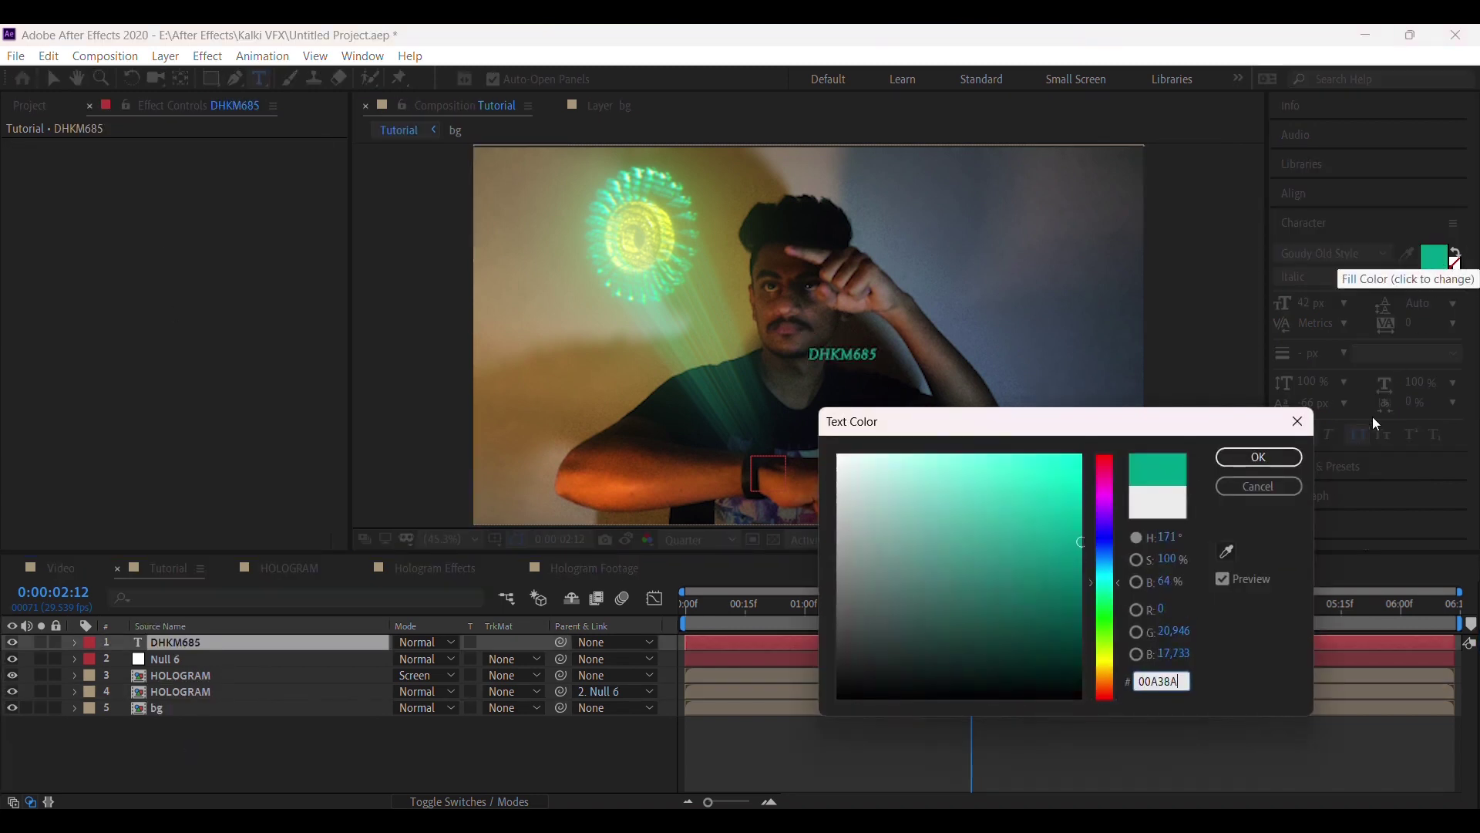
{"action": "left_click", "coordinate": [1259, 457]}
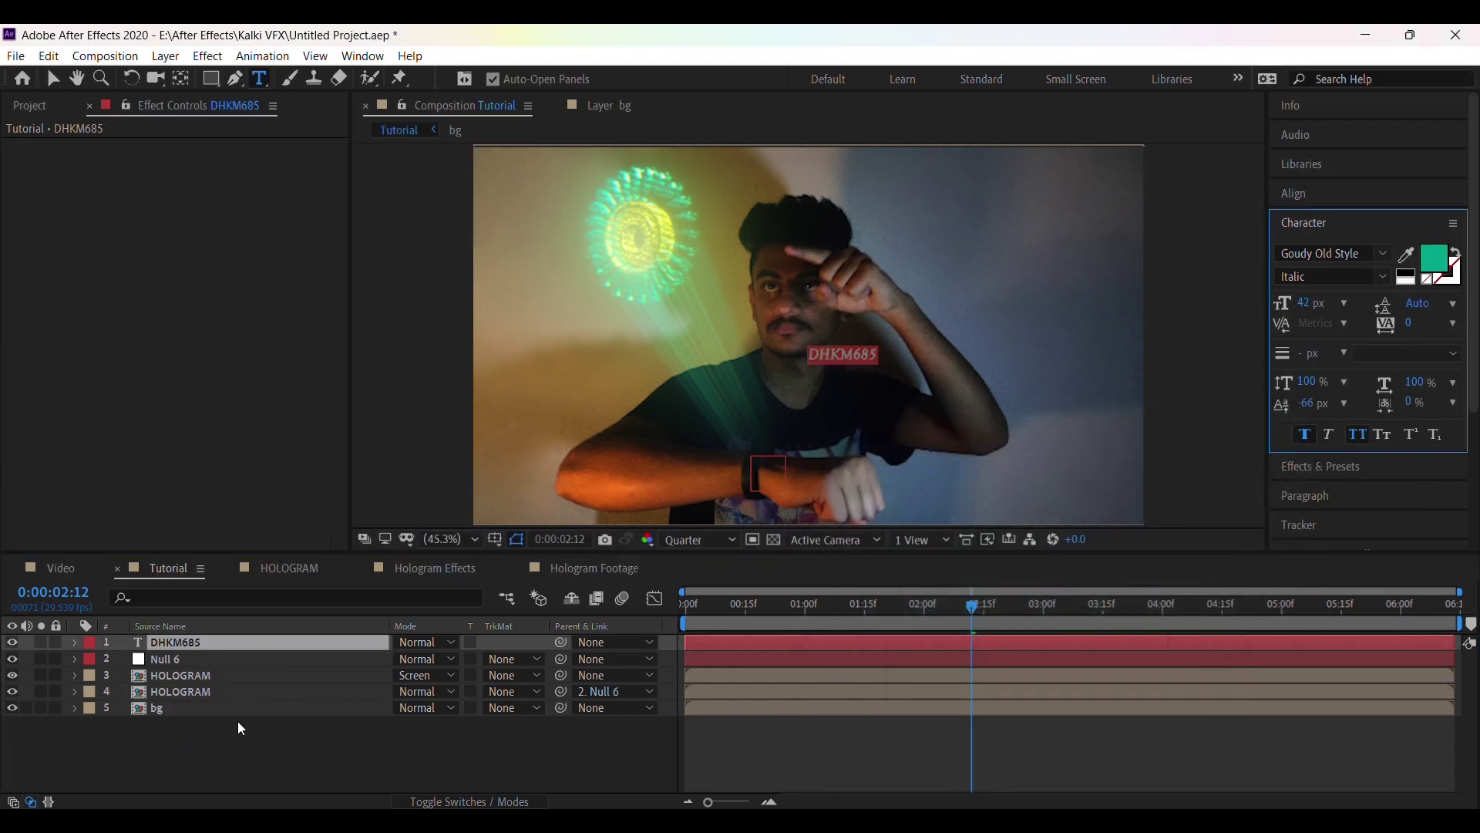
Step: Make DHKM685 a 3D layer, tilt it 21 degrees and move it left beside the hologram wheel
{"action": "left_click", "coordinate": [461, 802]}
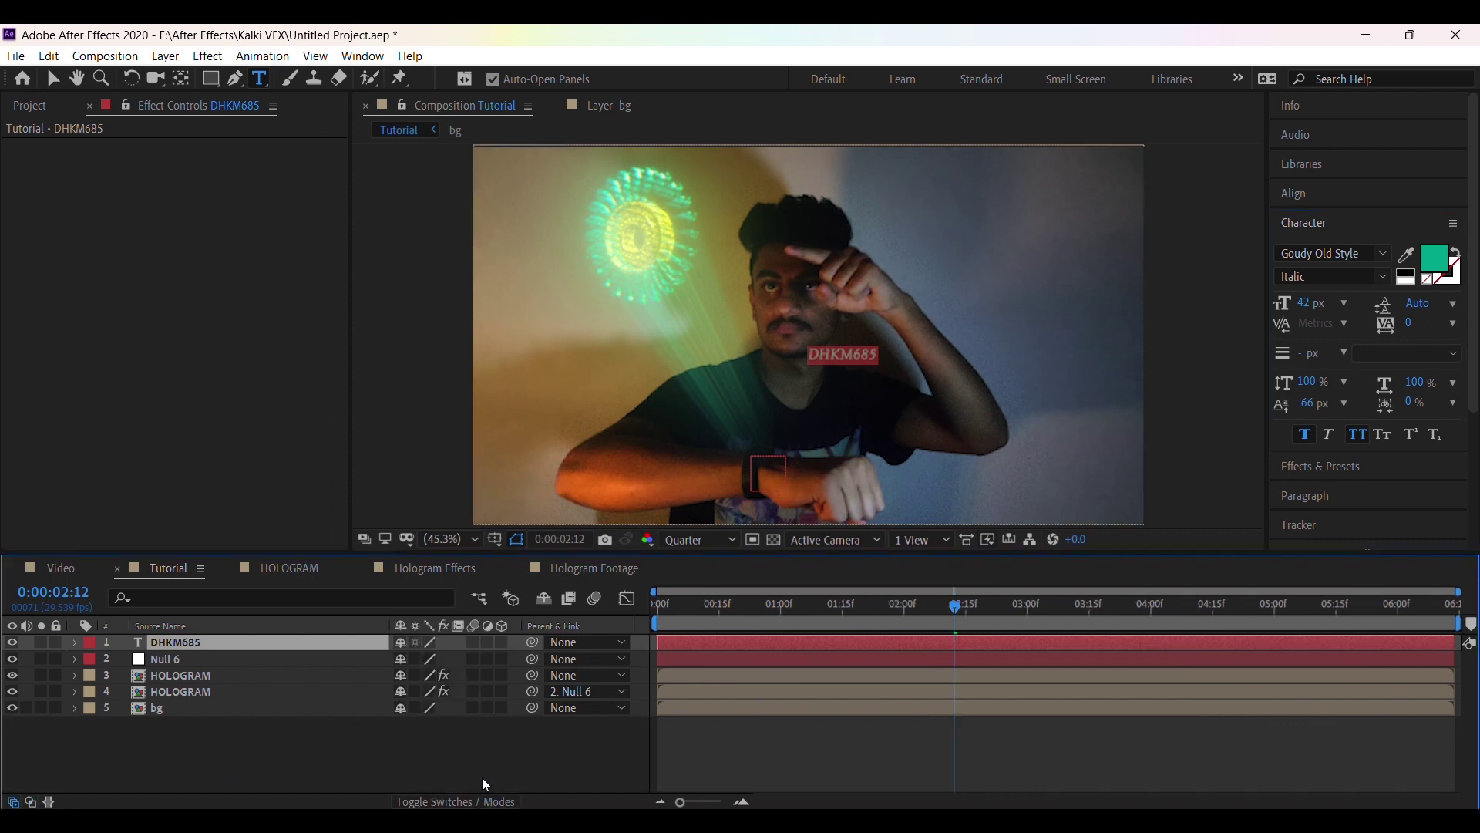
{"action": "left_click", "coordinate": [503, 643]}
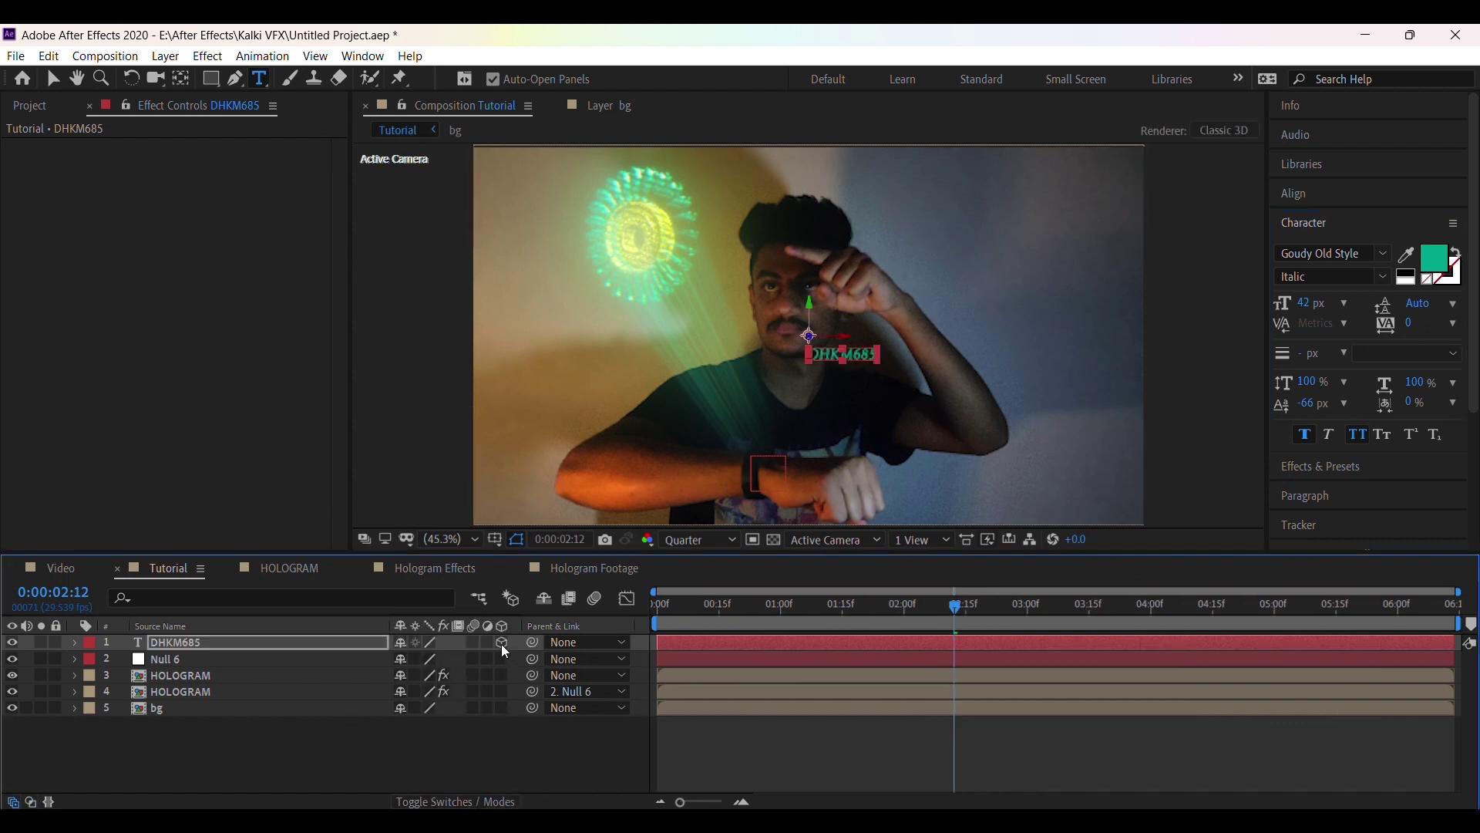
{"action": "left_click", "coordinate": [287, 647]}
{"action": "key", "text": "r"}
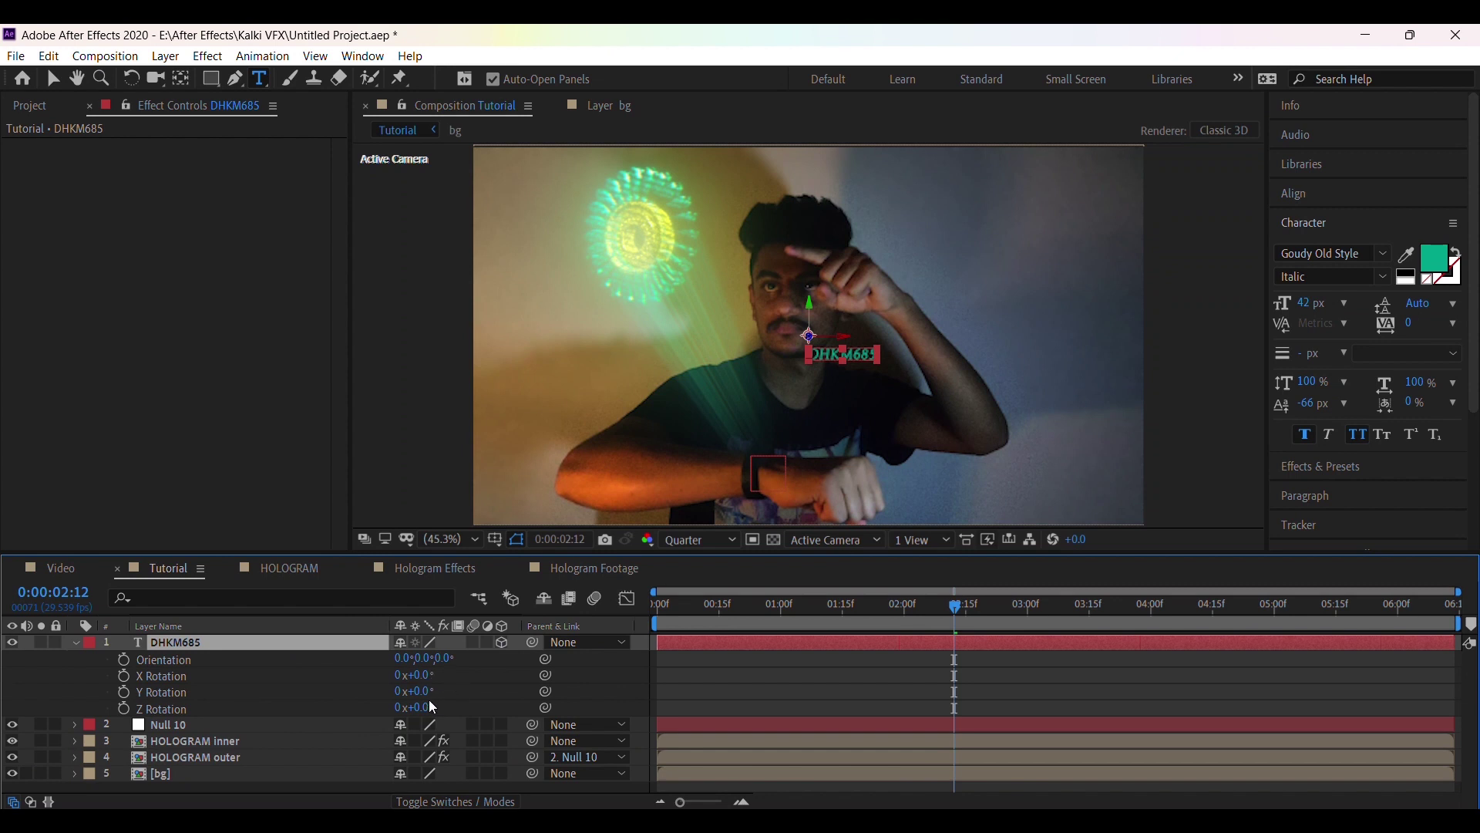
{"action": "mouse_move", "coordinate": [423, 676]}
{"action": "left_mouse_down"}
{"action": "mouse_move", "coordinate": [455, 692]}
{"action": "mouse_move", "coordinate": [422, 691]}
{"action": "mouse_move", "coordinate": [432, 708]}
{"action": "mouse_move", "coordinate": [432, 691]}
{"action": "left_mouse_up"}
{"action": "key", "text": "v"}
{"action": "left_click_drag", "start_coordinate": [852, 359], "coordinate": [651, 330]}
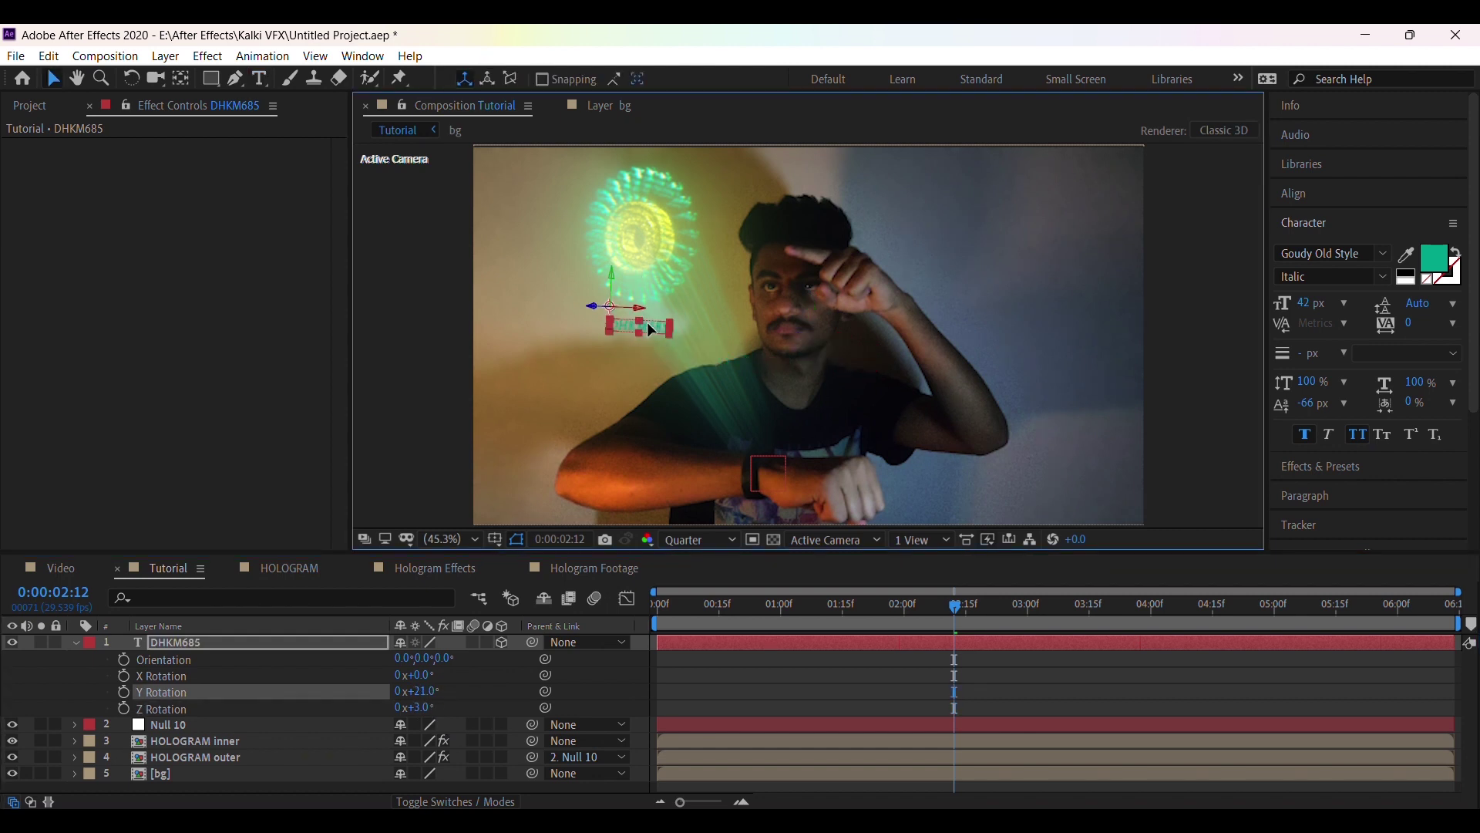
Step: Place DHKM685 below Null 10 and parent both it and HOLOGRAM inner to Null 10
{"action": "left_click", "coordinate": [75, 642]}
{"action": "left_click_drag", "start_coordinate": [177, 643], "coordinate": [202, 669]}
{"action": "left_click", "coordinate": [587, 675]}
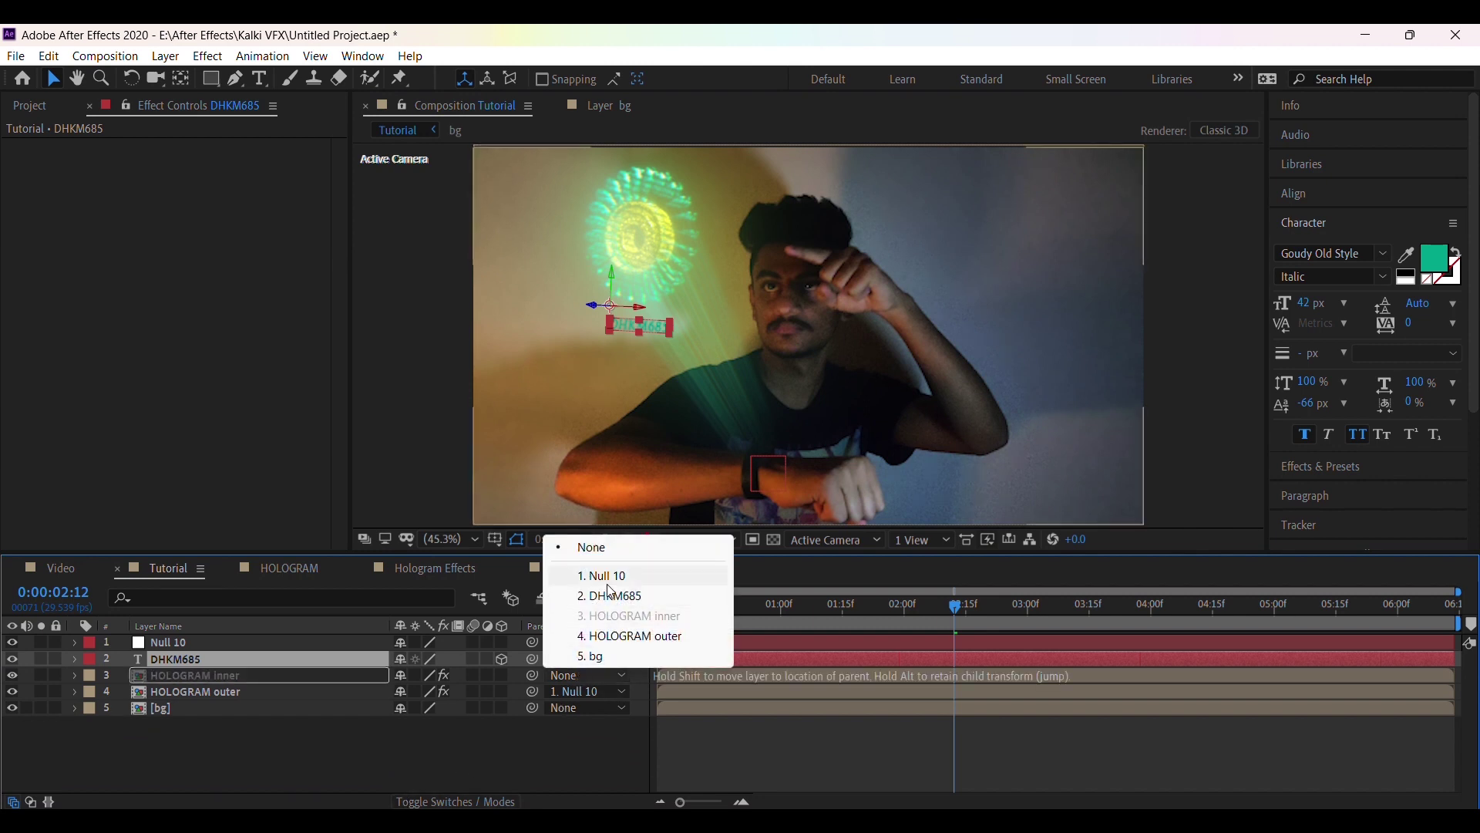
{"action": "left_click", "coordinate": [609, 578]}
{"action": "left_click", "coordinate": [589, 659]}
{"action": "left_click", "coordinate": [605, 707]}
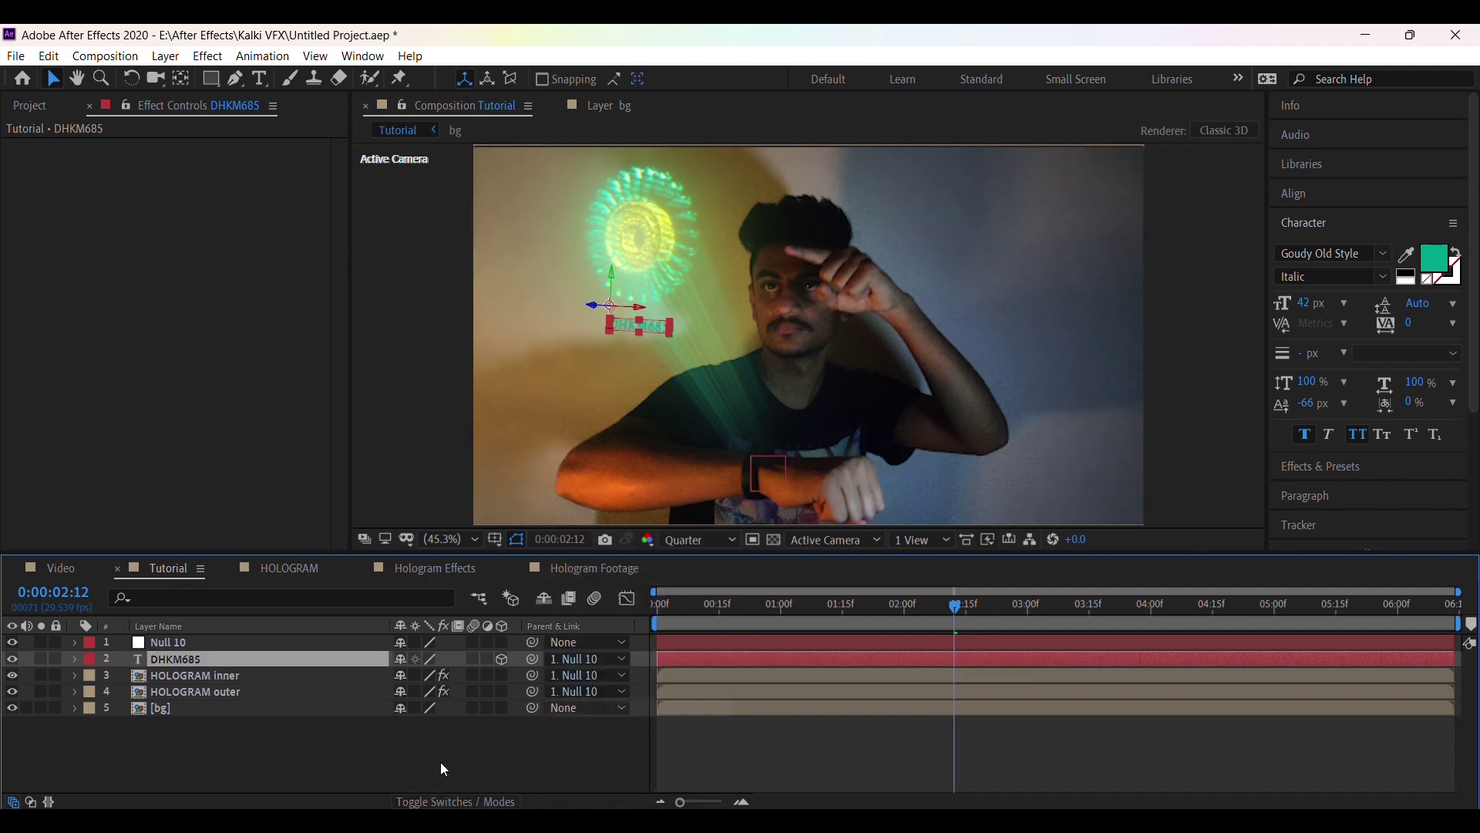
{"action": "left_click", "coordinate": [385, 776]}
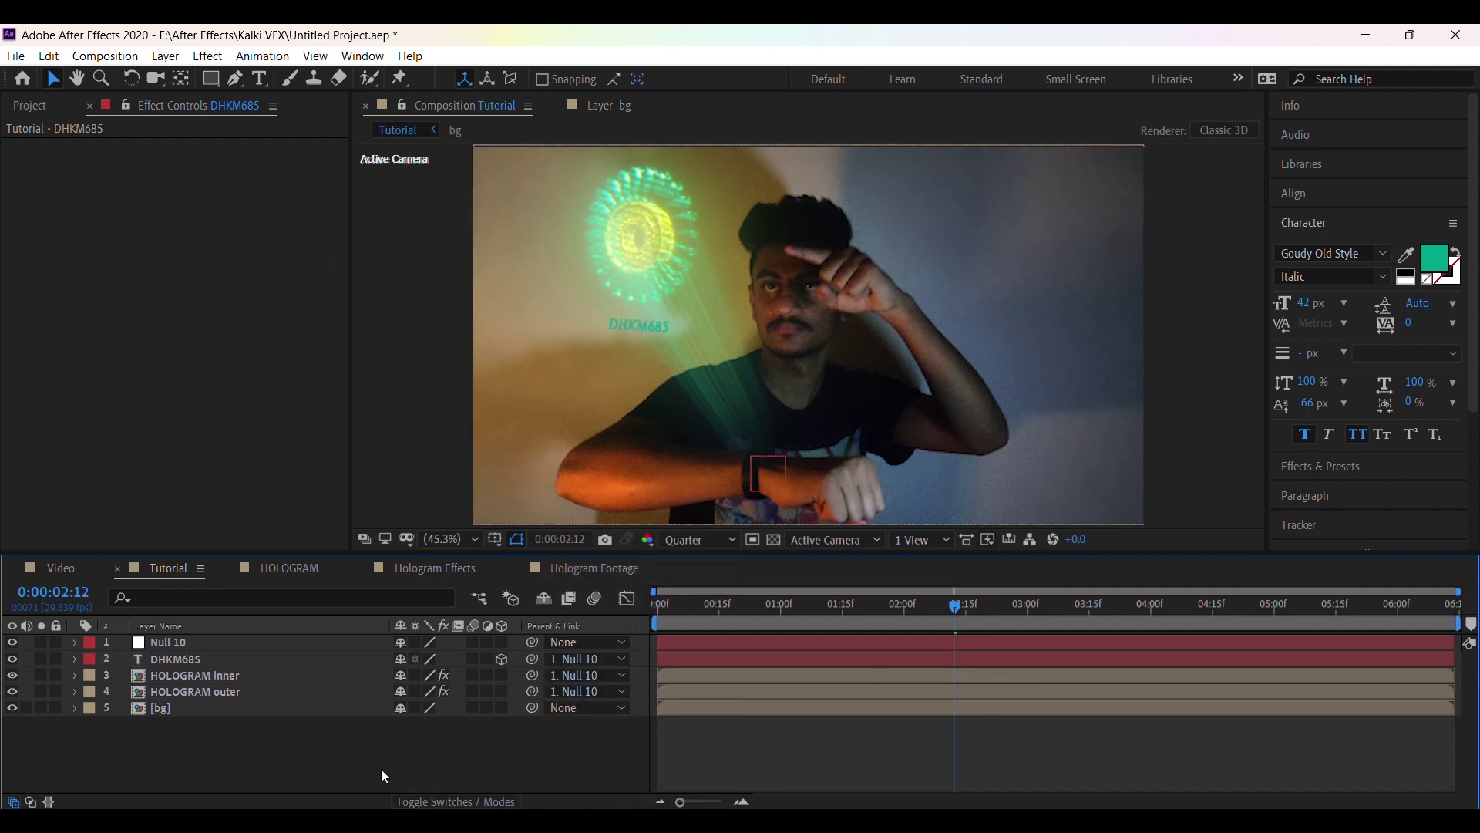
{"action": "left_click", "coordinate": [183, 658]}
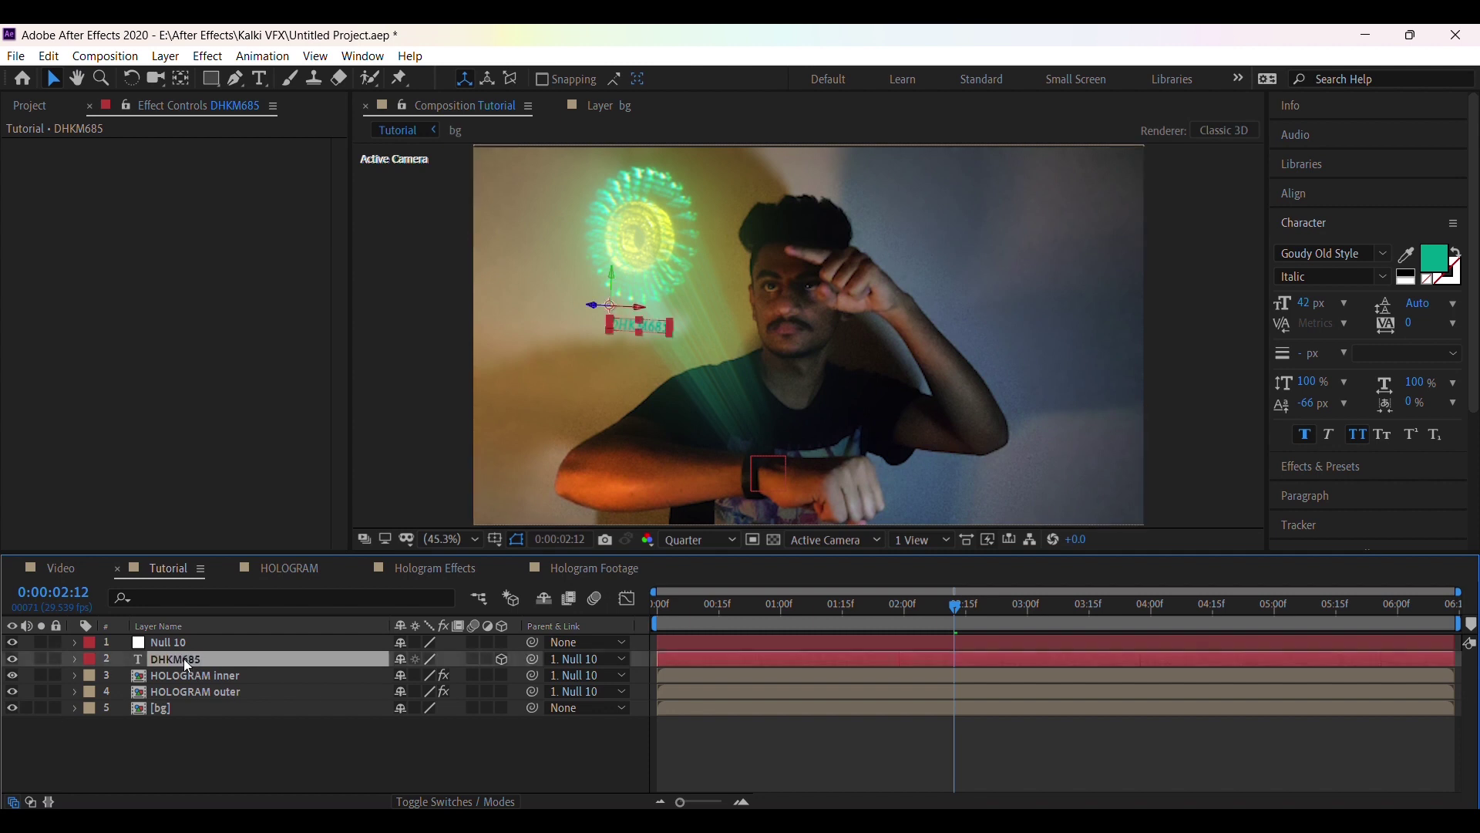
Step: Add a Character Offset animator to DHKM685 driven by the expression wiggle(4,30)
{"action": "left_click", "coordinate": [73, 658]}
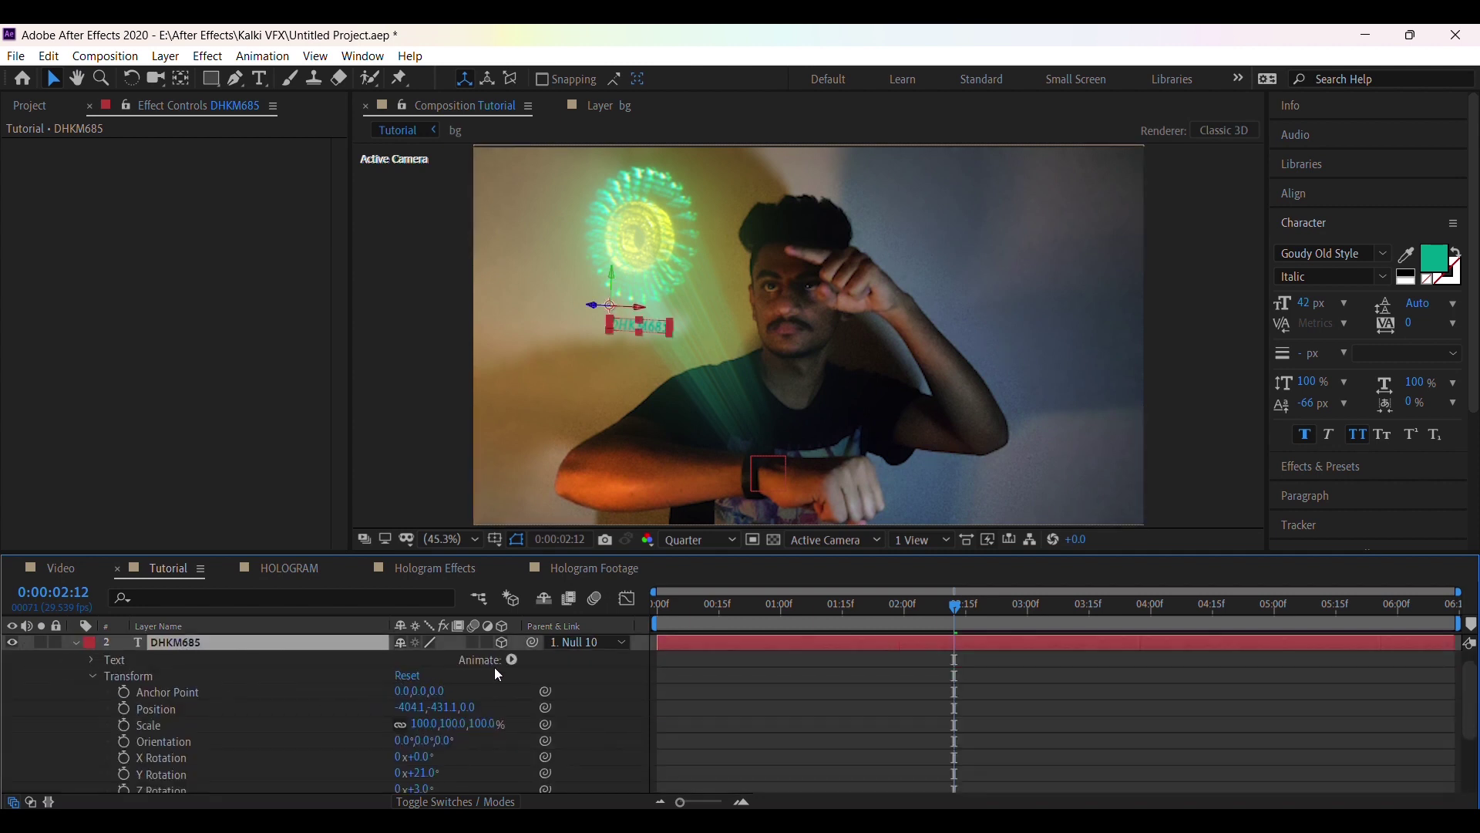
{"action": "left_click", "coordinate": [512, 661]}
{"action": "left_click", "coordinate": [616, 595]}
{"action": "scroll", "coordinate": [191, 746], "scroll_direction": "down", "scroll_amount": 2}
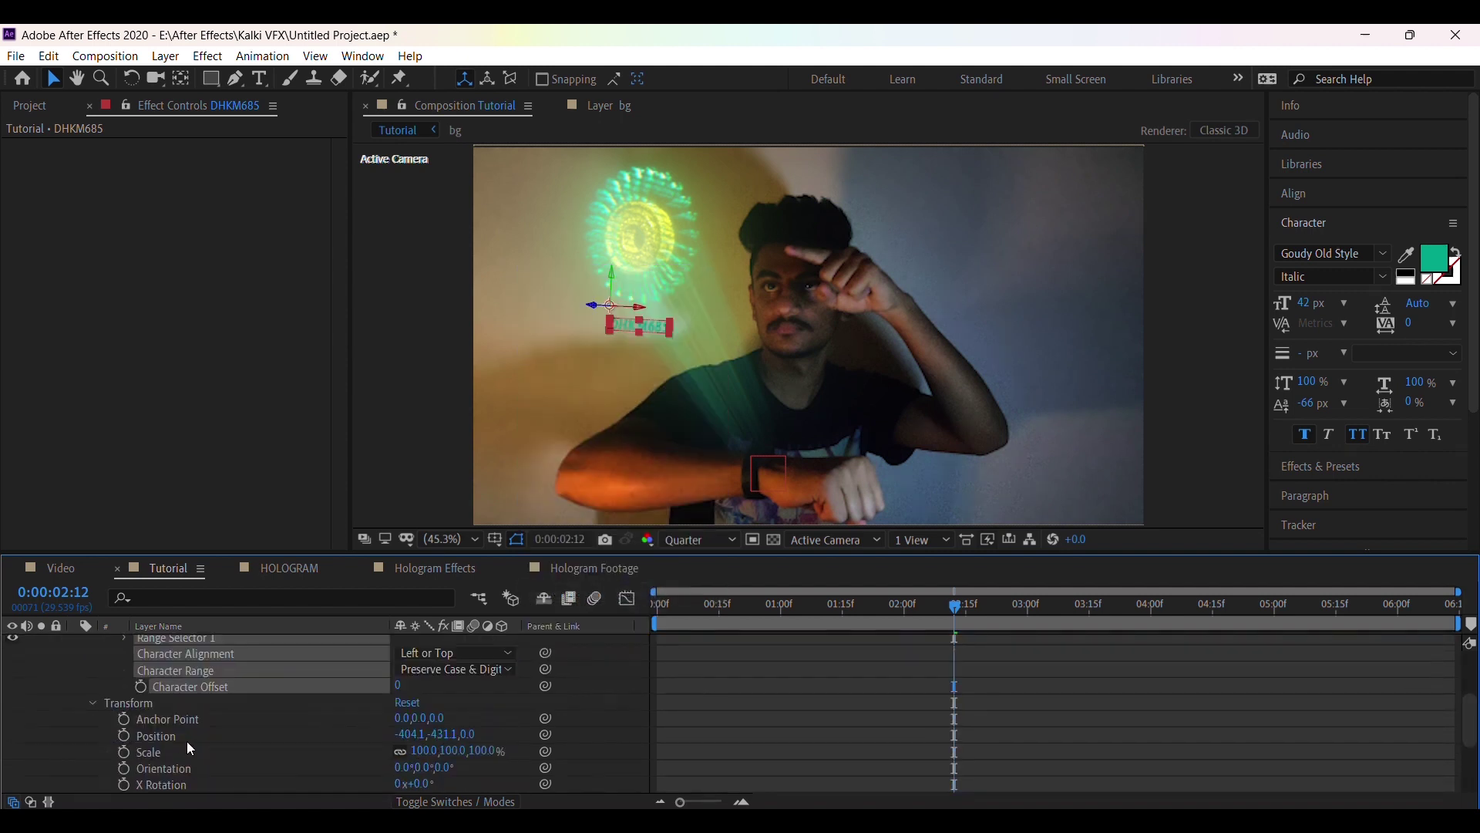
{"action": "left_click", "coordinate": [141, 688], "text": "alt"}
{"action": "type", "text": "wi"}
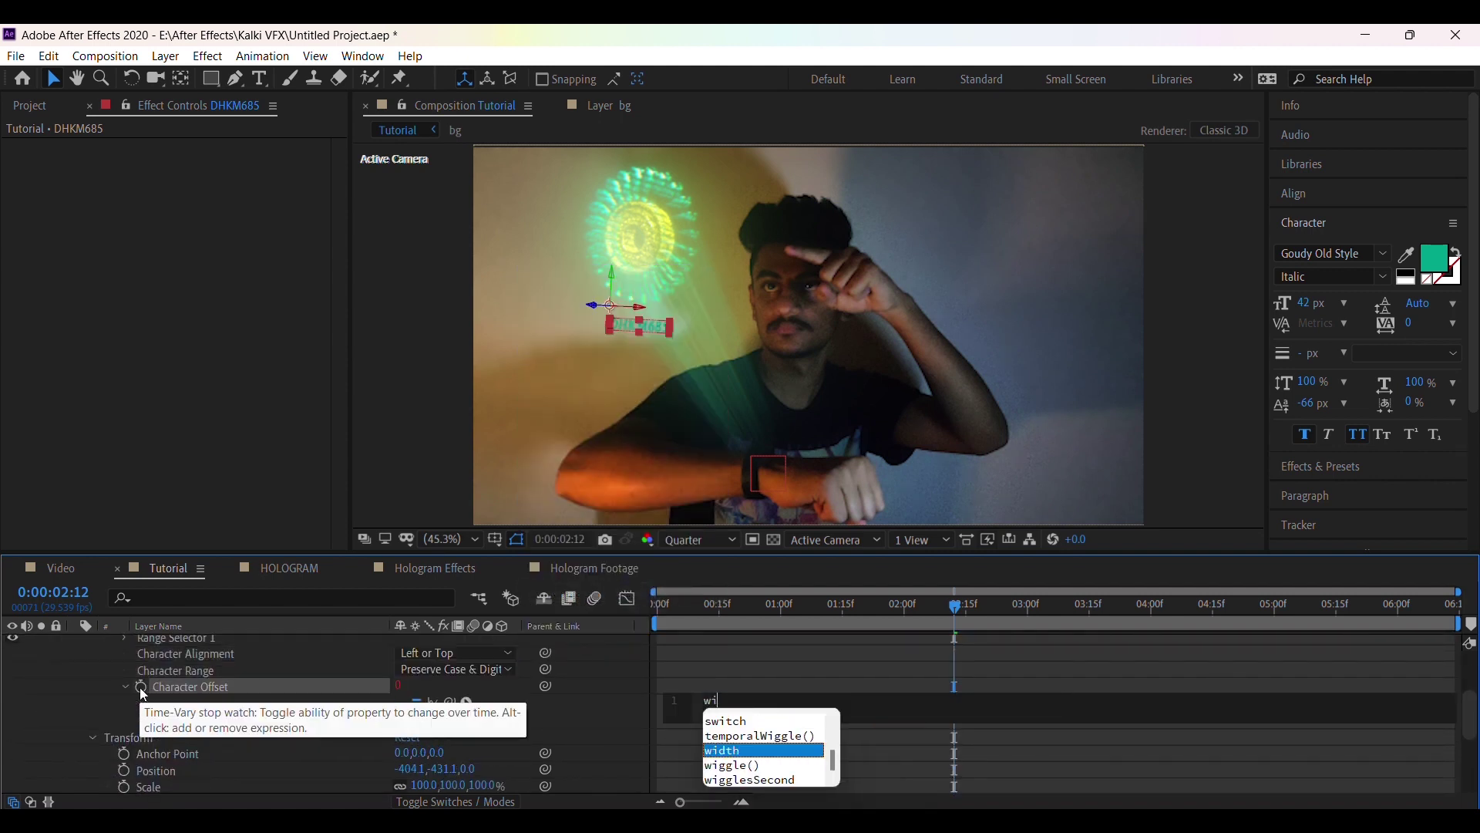
{"action": "type", "text": "ggle"}
{"action": "key", "text": "Return"}
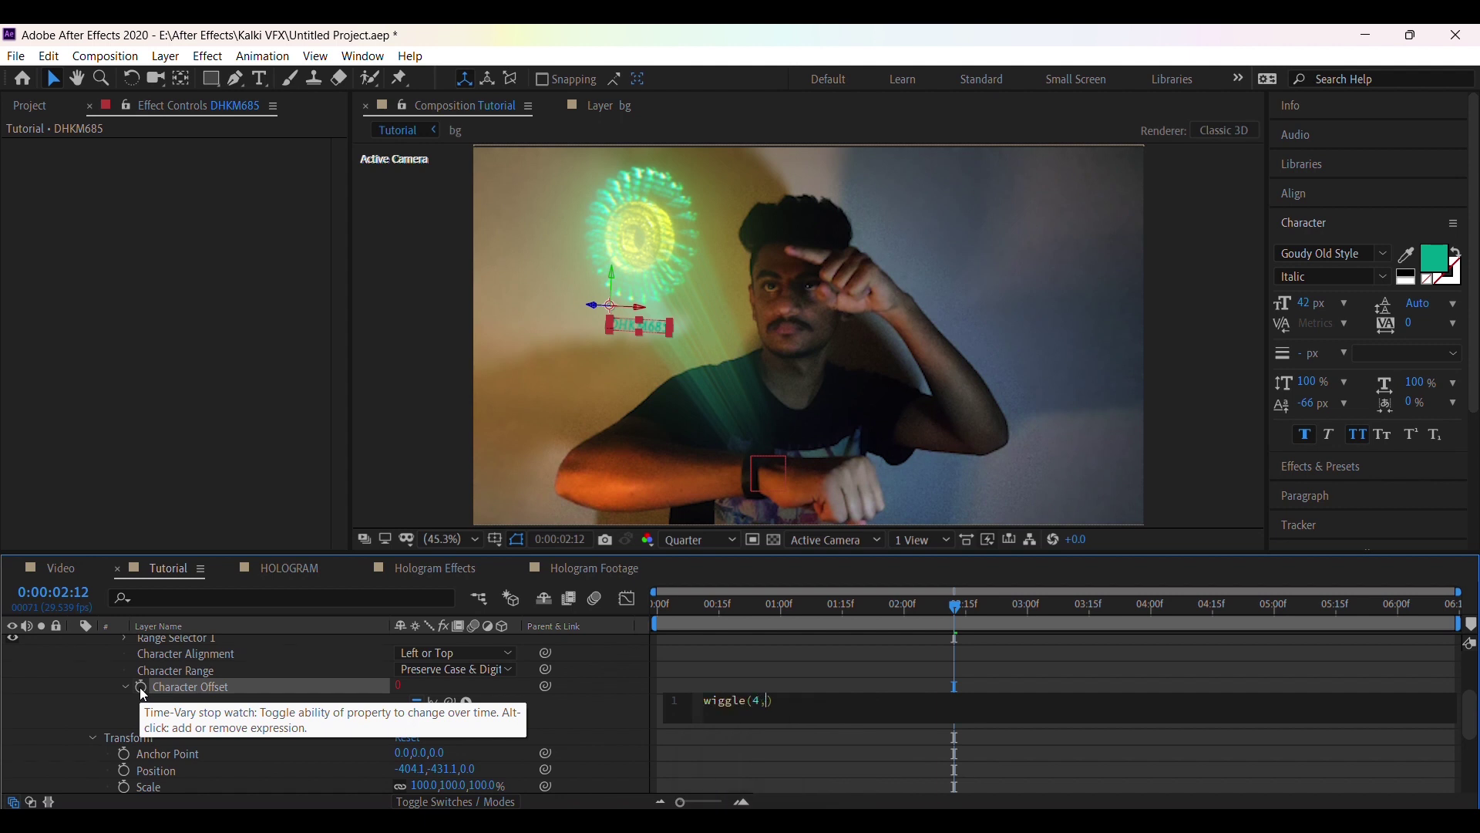
{"action": "left_click", "coordinate": [903, 686]}
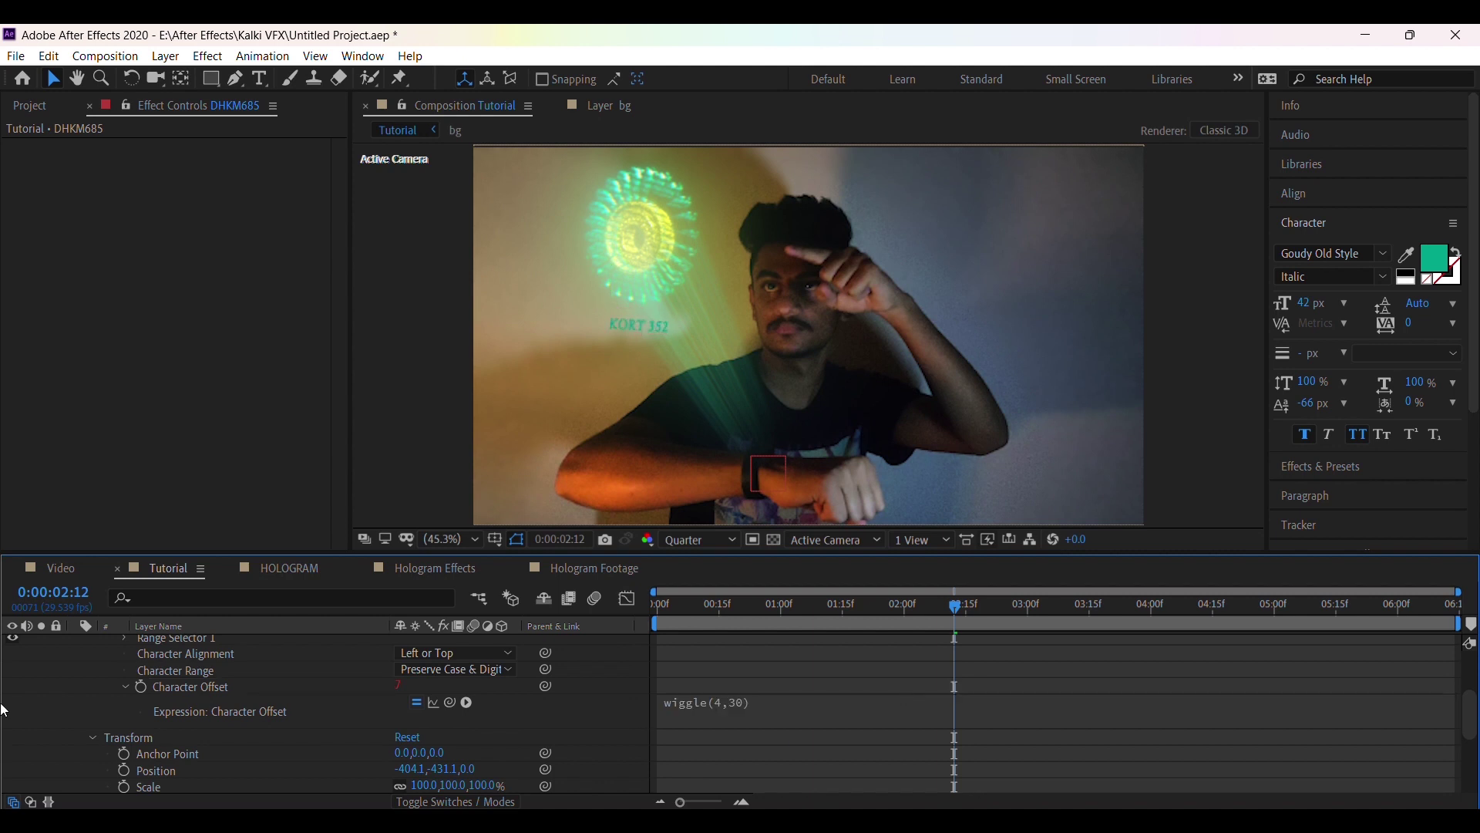
{"action": "scroll", "coordinate": [78, 707], "scroll_direction": "up", "scroll_amount": 5}
{"action": "left_click", "coordinate": [76, 660]}
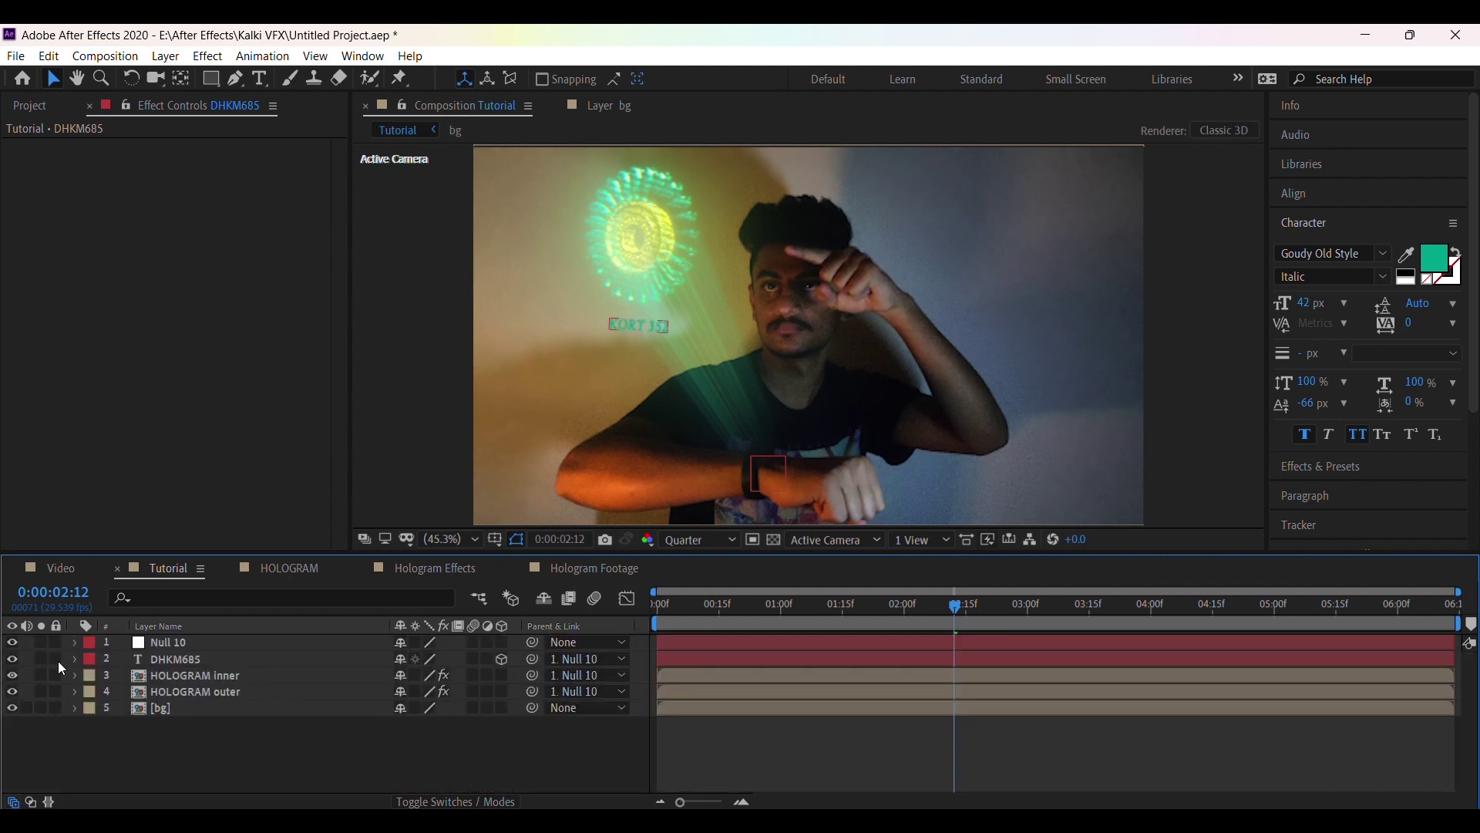
{"action": "left_click", "coordinate": [41, 659]}
{"action": "left_click", "coordinate": [173, 659]}
{"action": "left_click_drag", "start_coordinate": [971, 613], "coordinate": [1323, 618]}
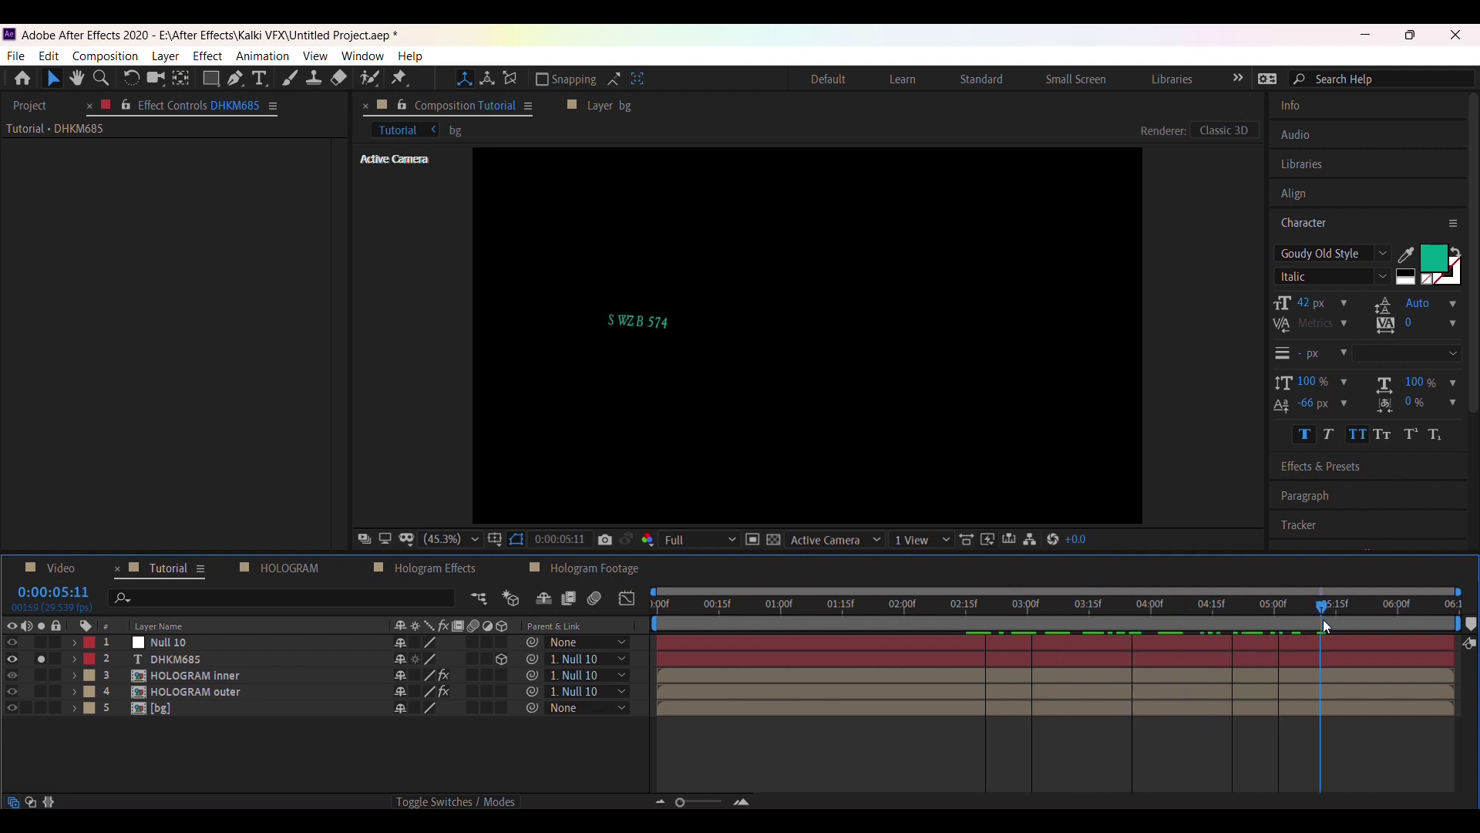
{"action": "left_click", "coordinate": [41, 659]}
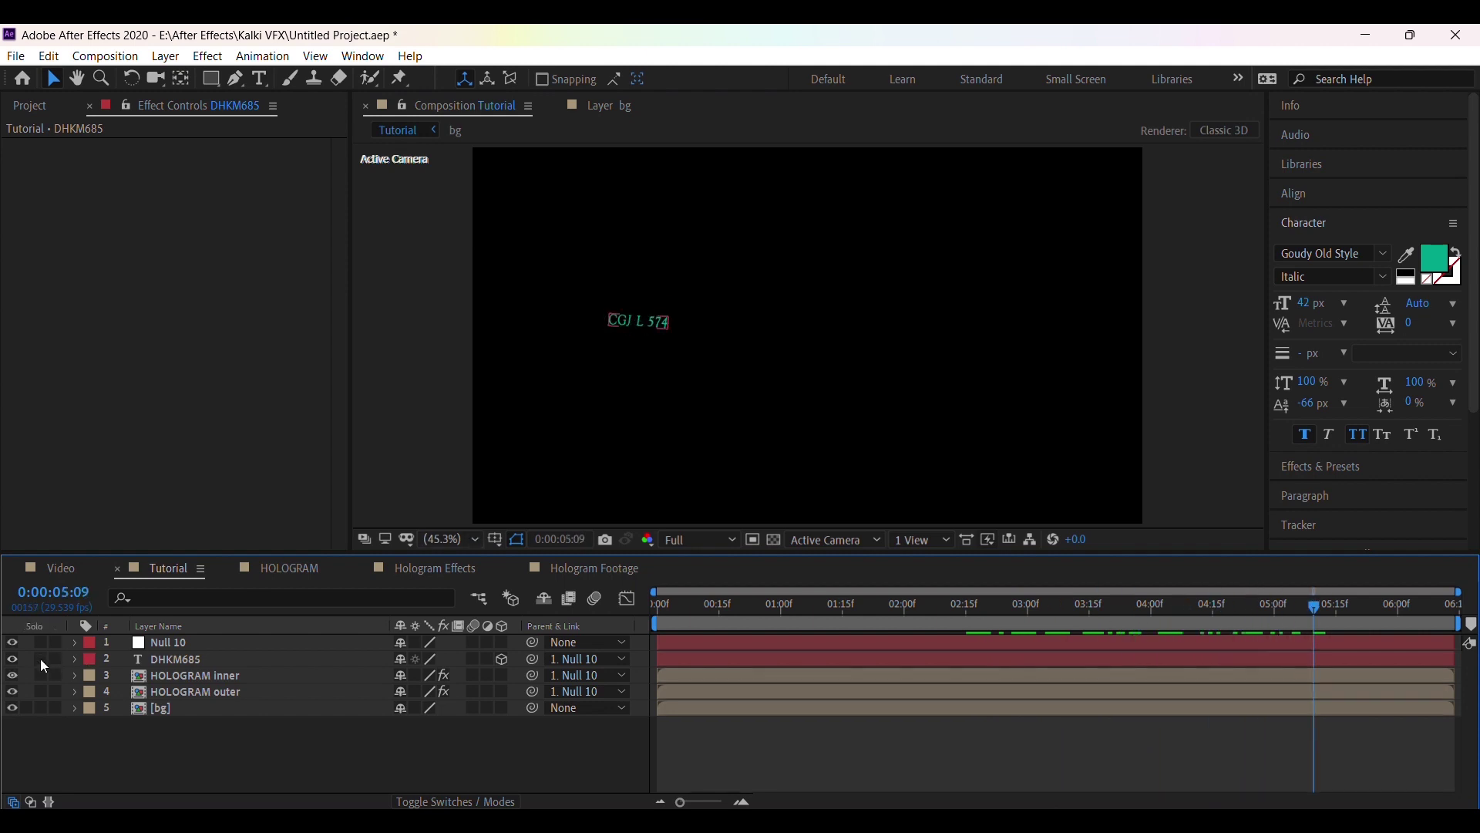
{"action": "left_click", "coordinate": [683, 540]}
Step: At quarter-resolution preview, set scan line width 9.40 and feather 2.30, and turn off Projection Rays
{"action": "left_click", "coordinate": [711, 649]}
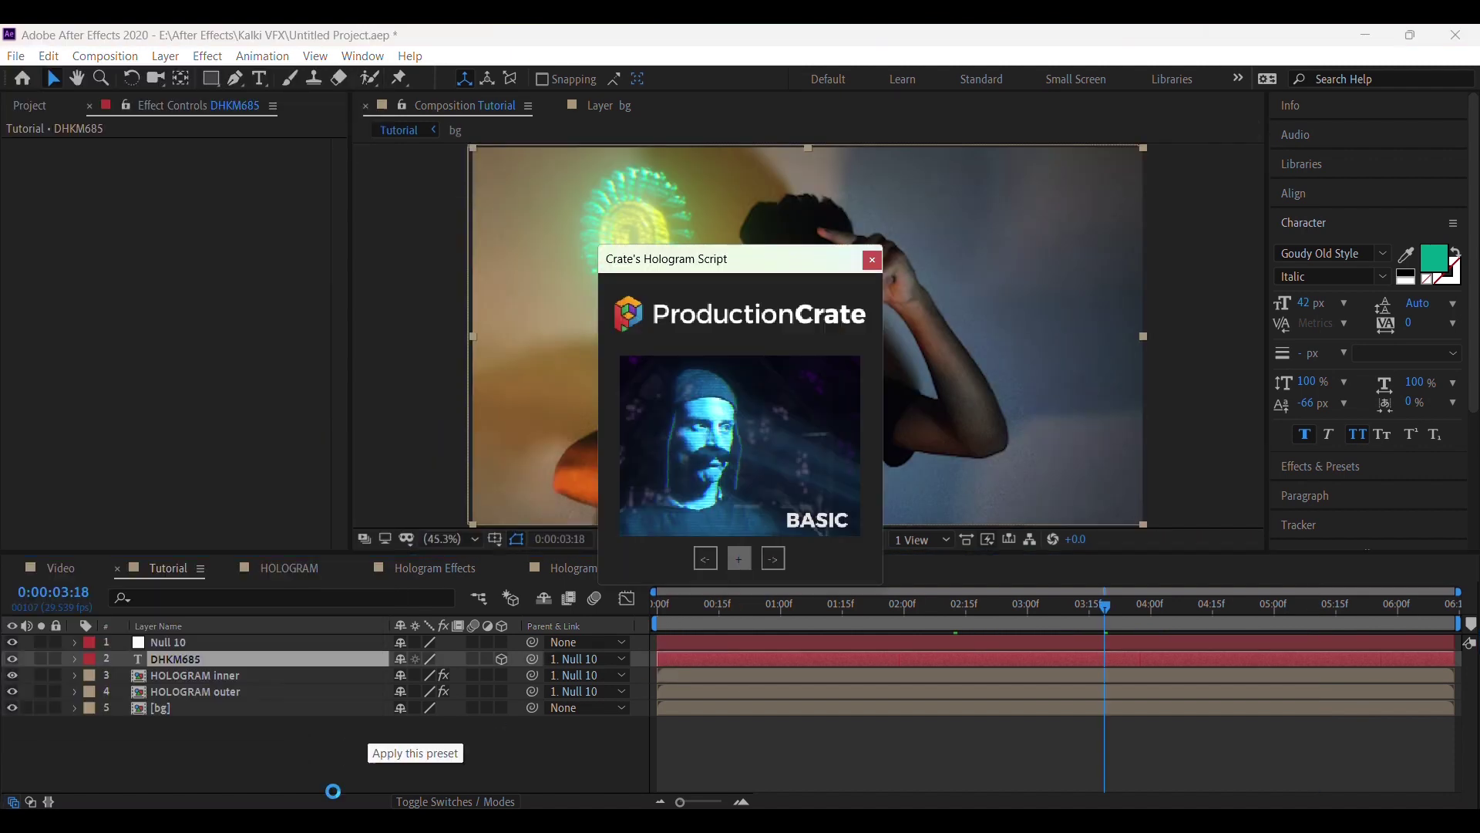
{"action": "left_click", "coordinate": [25, 179]}
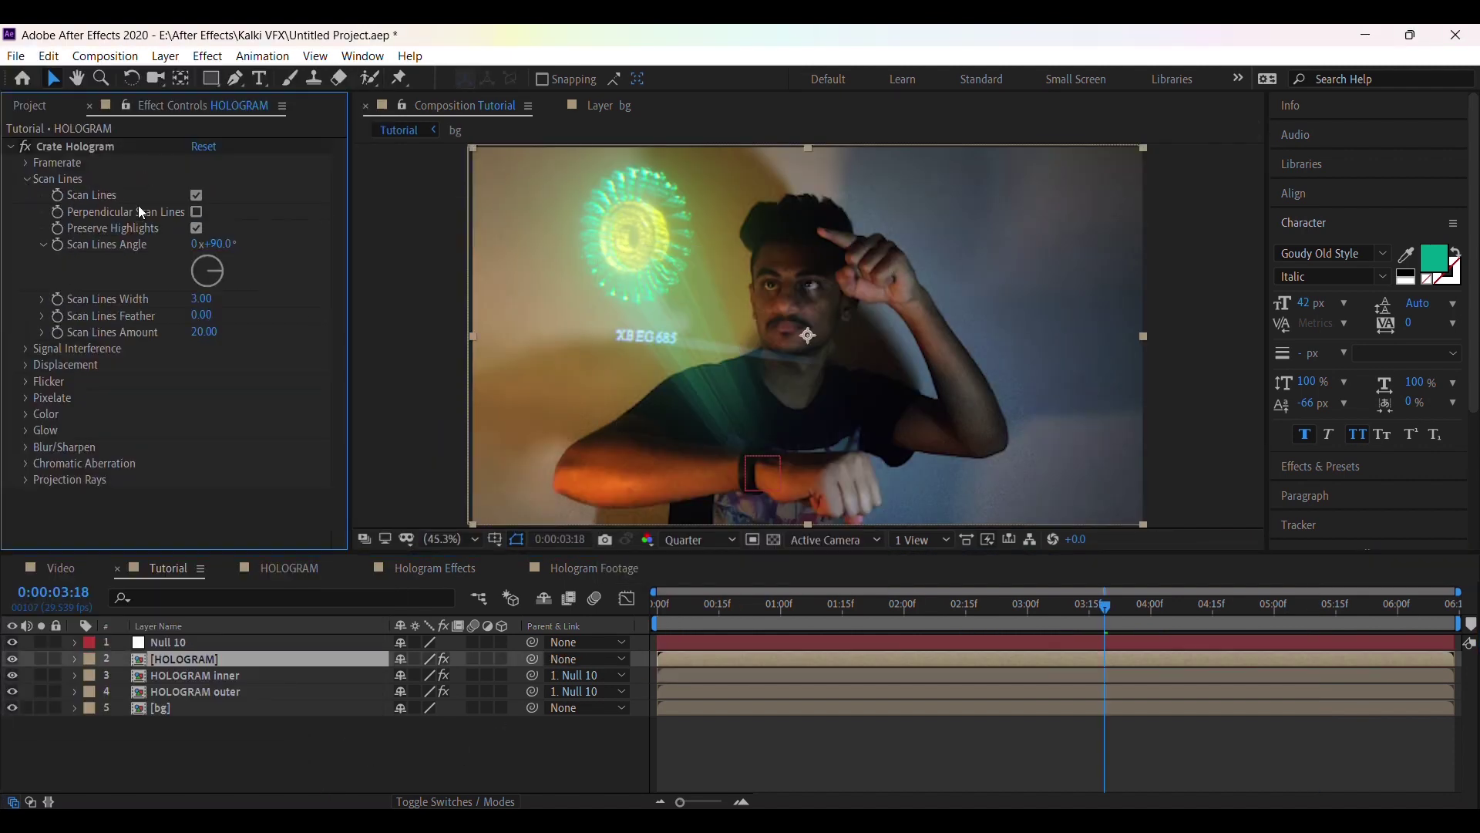
{"action": "left_click", "coordinate": [197, 195]}
{"action": "left_click_drag", "start_coordinate": [201, 298], "coordinate": [261, 327]}
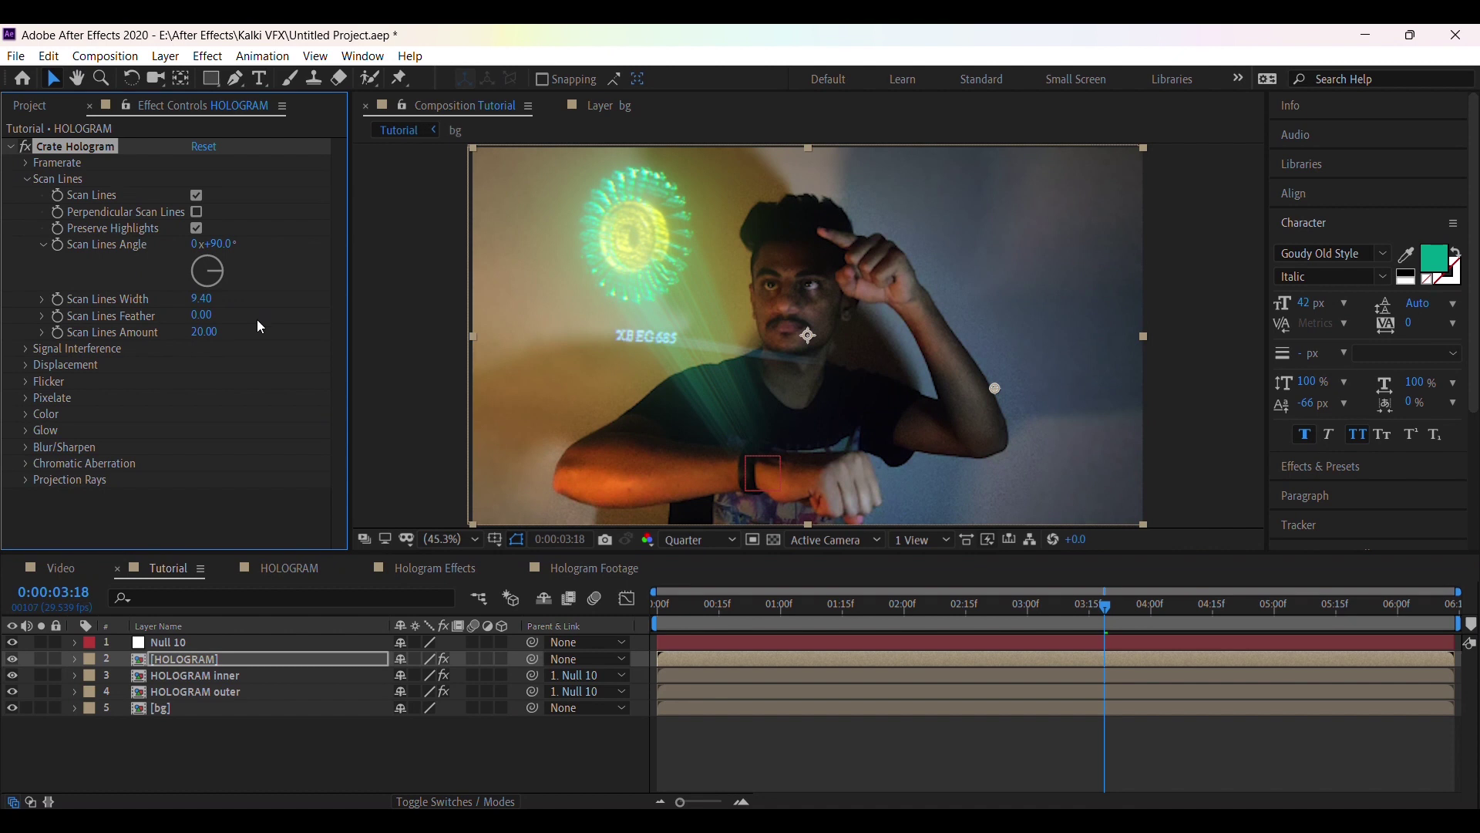
{"action": "left_click", "coordinate": [26, 178]}
{"action": "left_click", "coordinate": [26, 326]}
{"action": "left_click", "coordinate": [198, 343]}
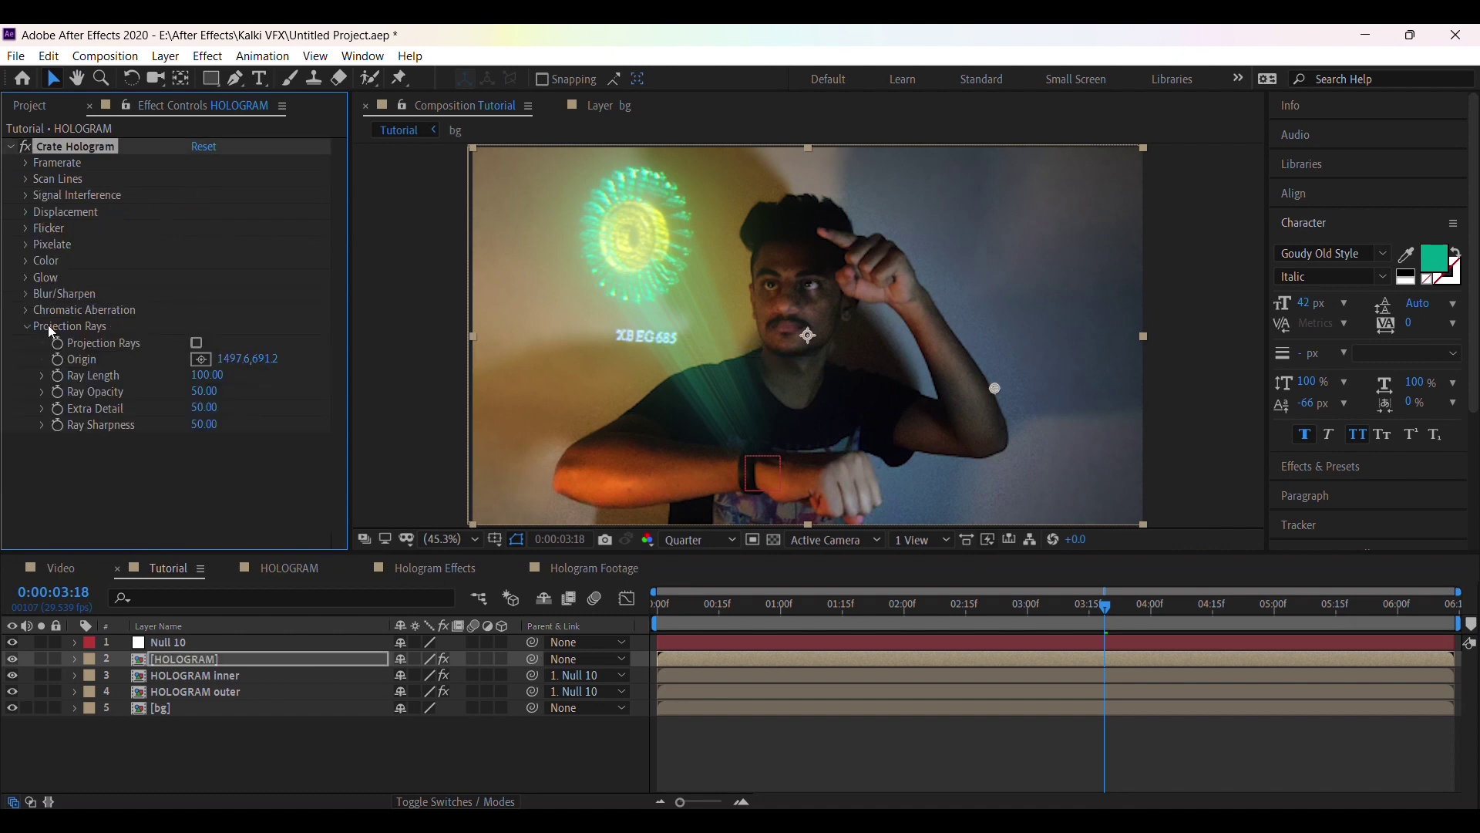
{"action": "left_click", "coordinate": [27, 326]}
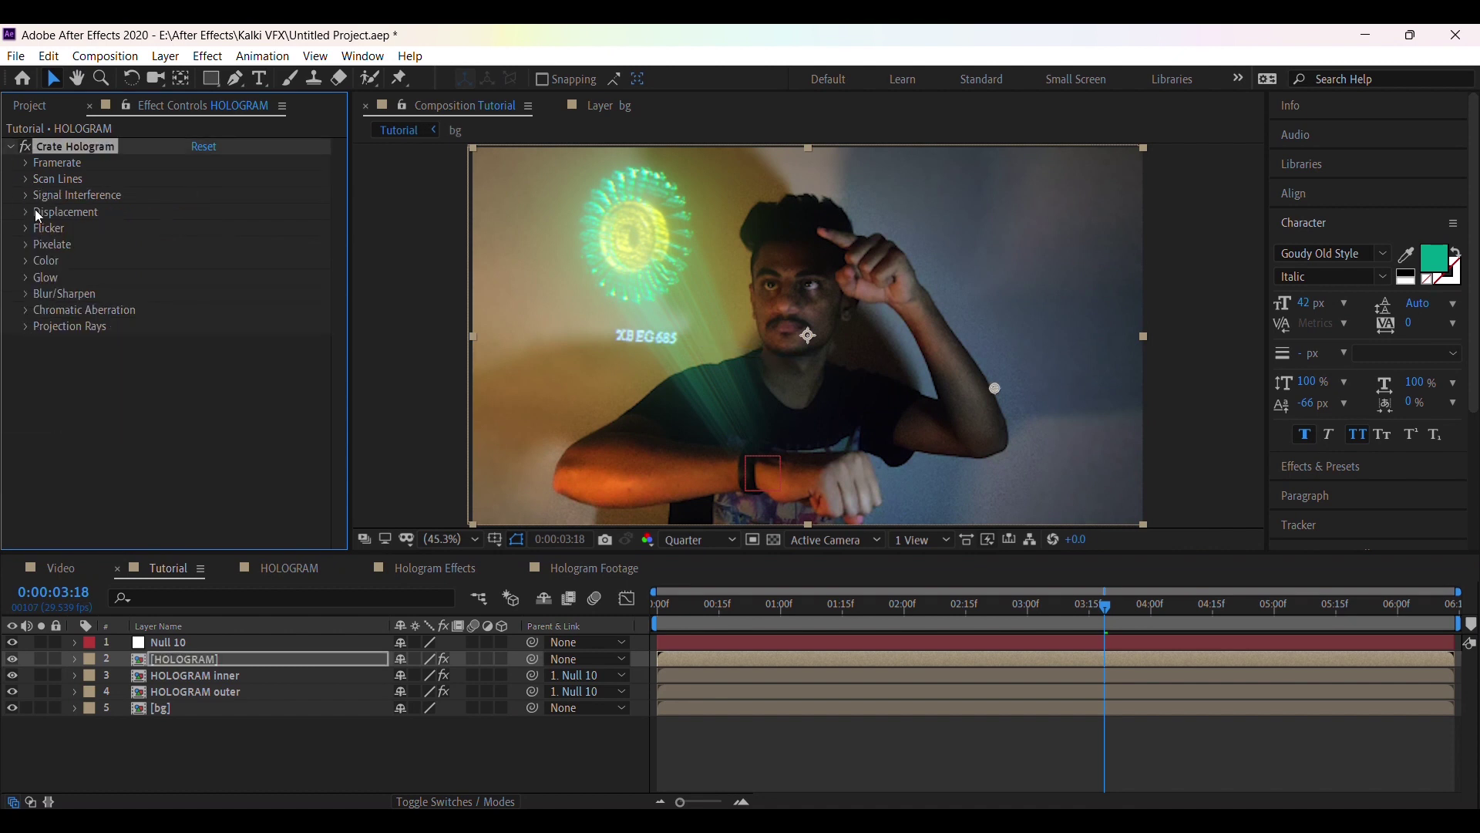
Step: Set the hologram Color to teal 00A38A and select the HOLOGRAM layer
{"action": "left_click", "coordinate": [26, 261]}
{"action": "left_click", "coordinate": [201, 277]}
{"action": "type", "text": "00A38A"}
{"action": "left_click", "coordinate": [1259, 458]}
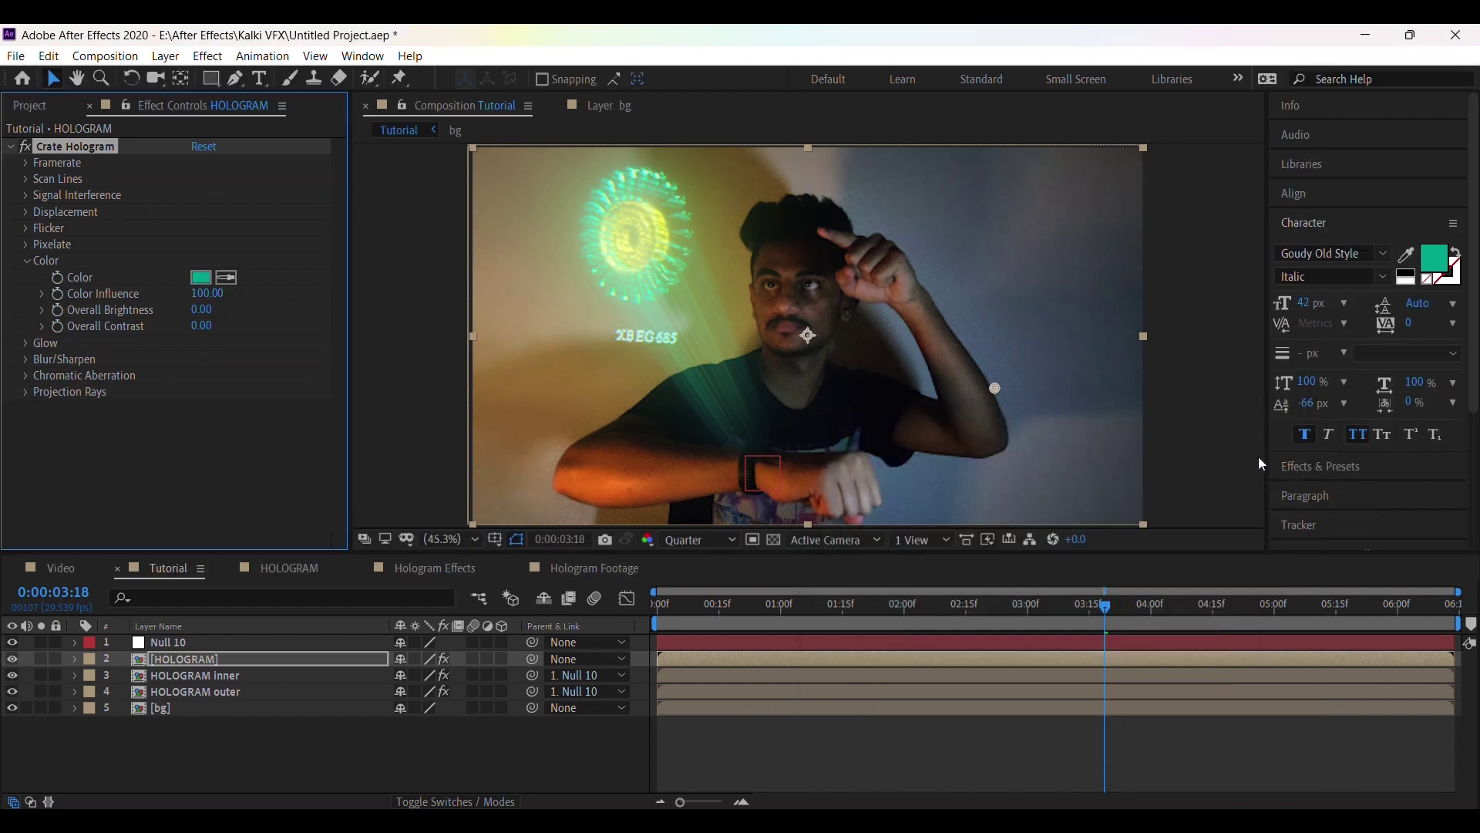
{"action": "left_click", "coordinate": [140, 489]}
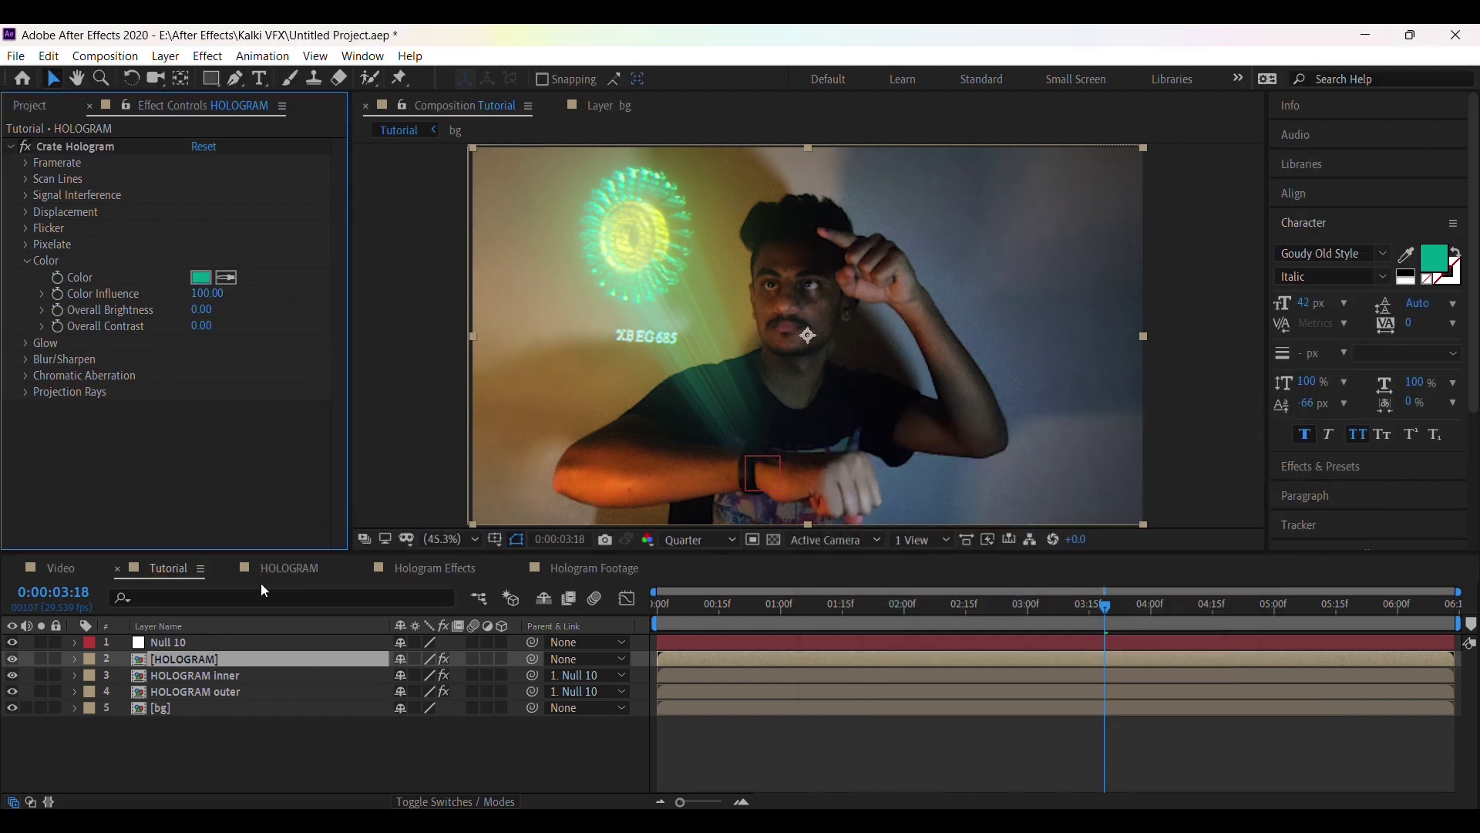
Step: Open the HOLOGRAM comp and drill into Hologram Effects and Hologram Footage to the DHKM685 layer
{"action": "left_click", "coordinate": [237, 569]}
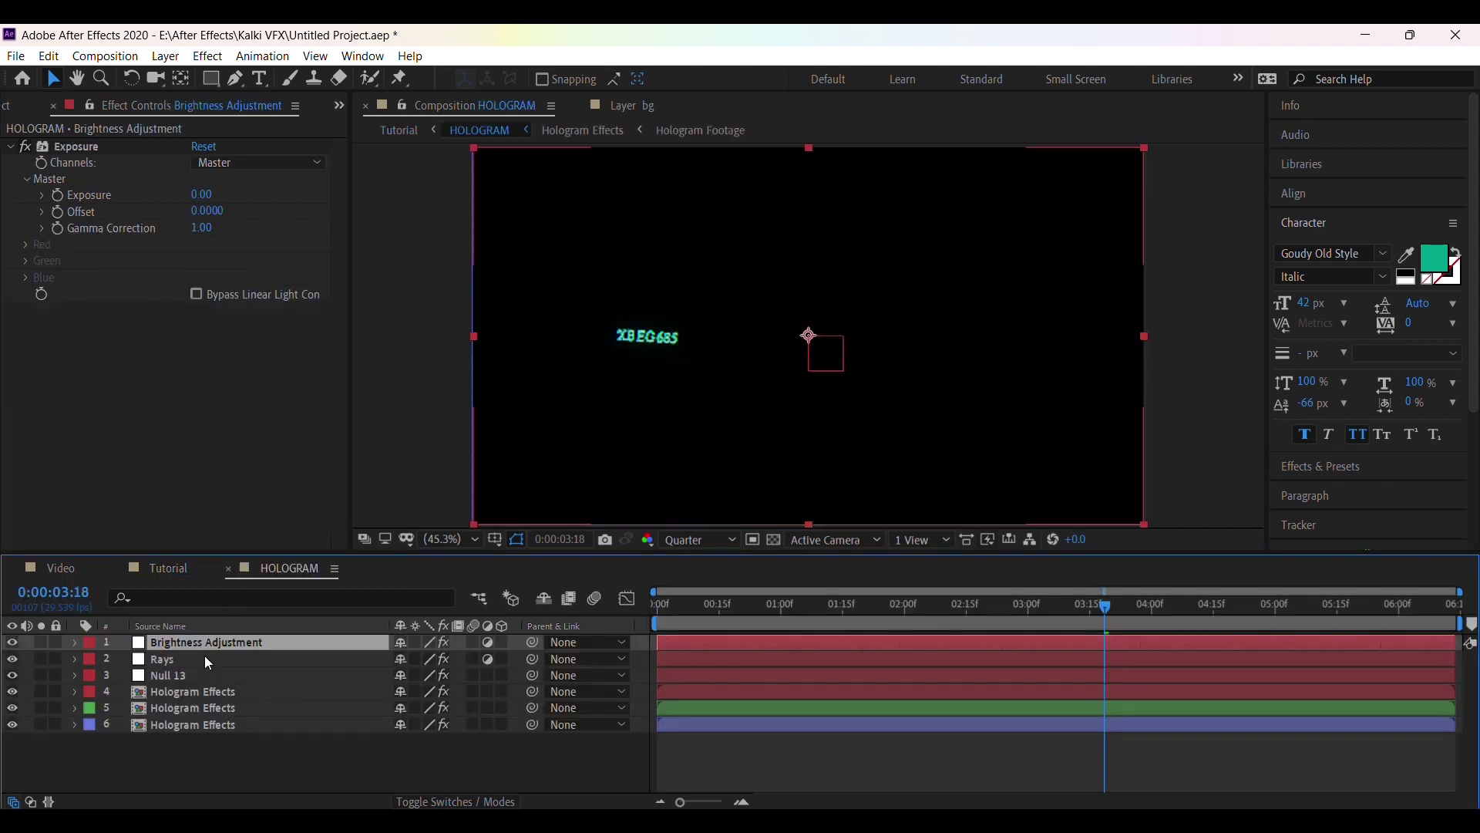
{"action": "double_click", "coordinate": [202, 722]}
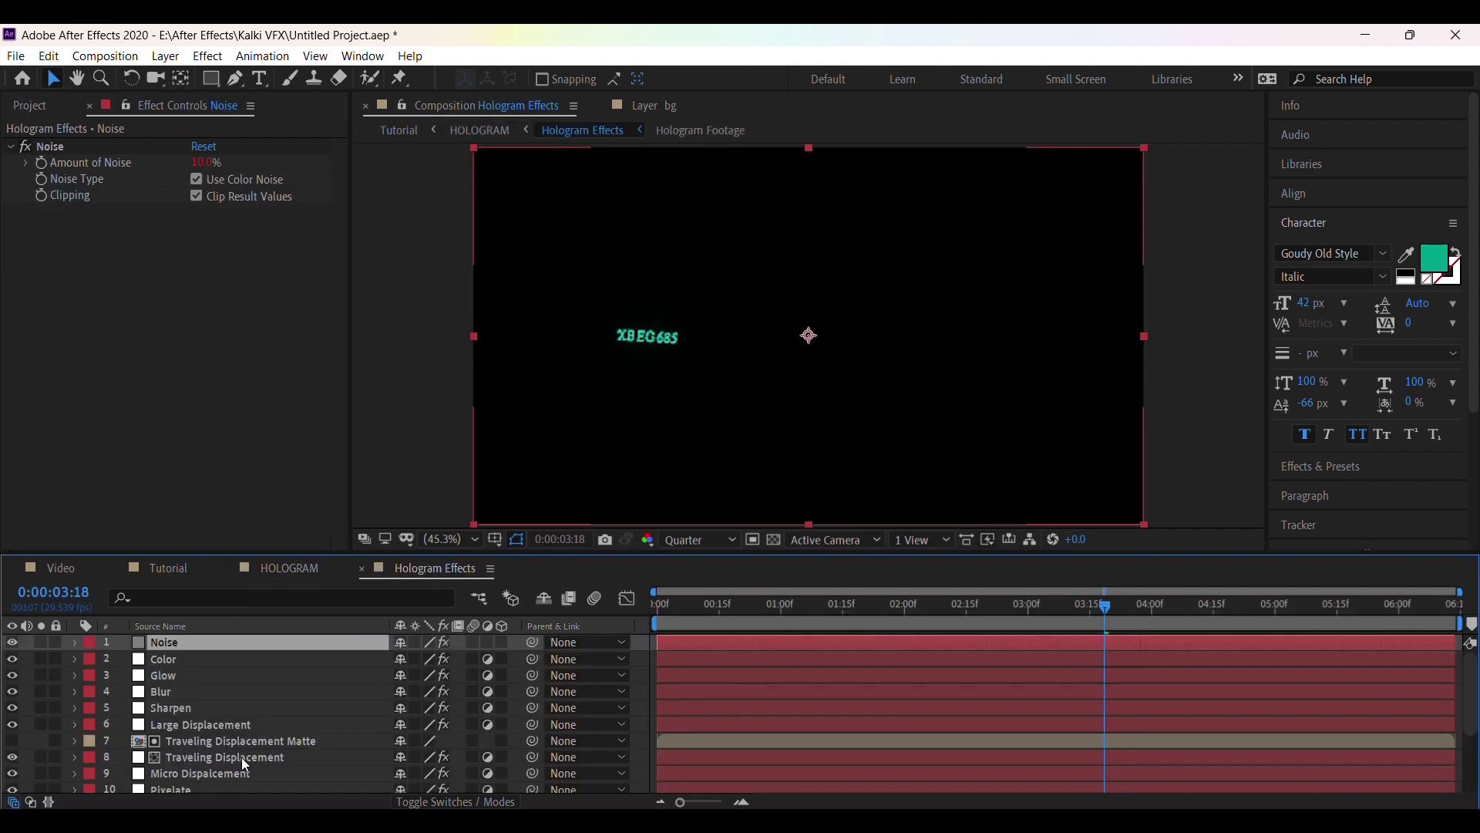
{"action": "scroll", "coordinate": [231, 756], "scroll_direction": "down", "scroll_amount": 3}
{"action": "double_click", "coordinate": [209, 768]}
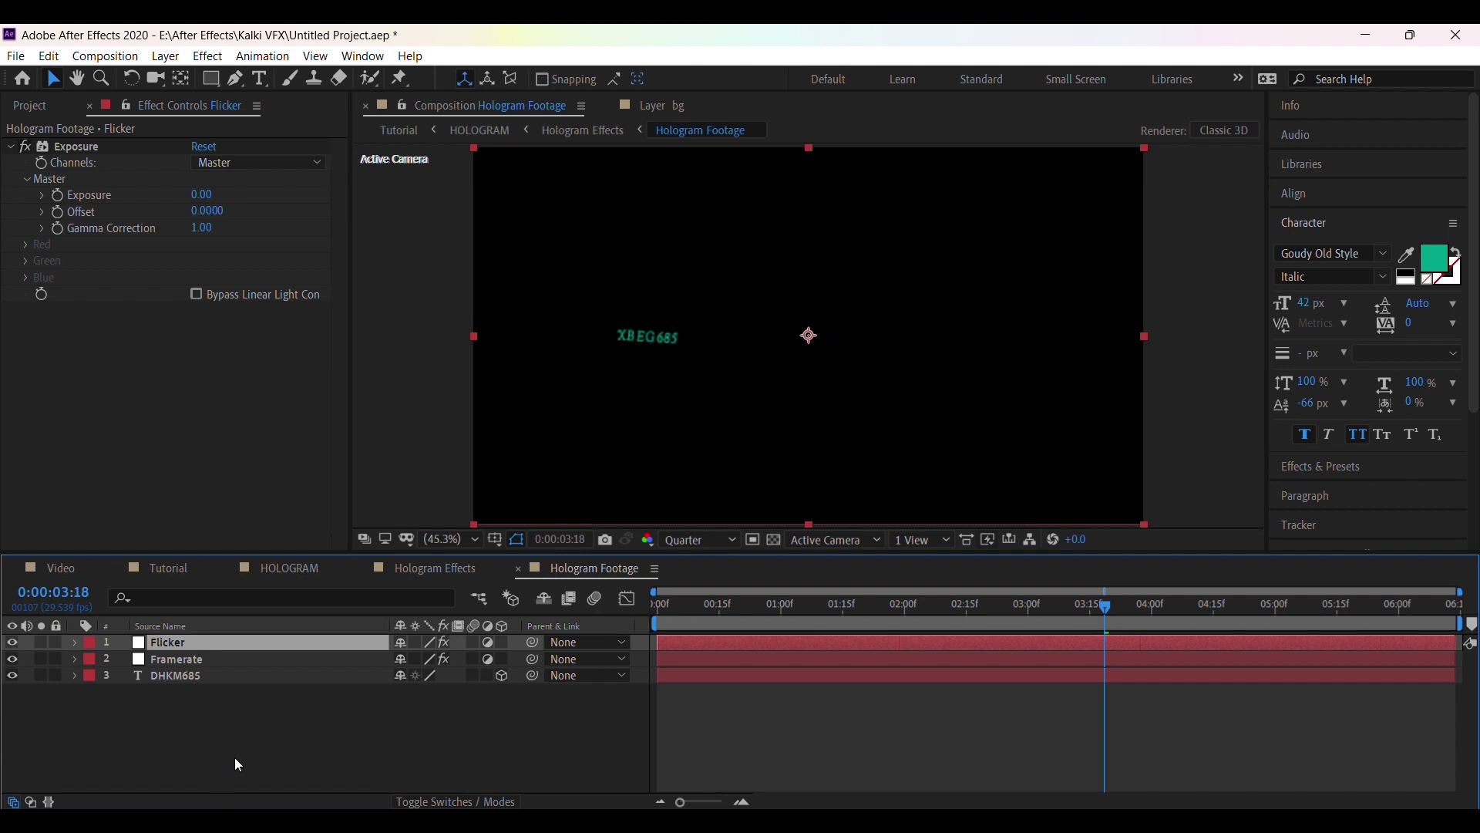
{"action": "left_click", "coordinate": [199, 677]}
{"action": "key", "text": "Return"}
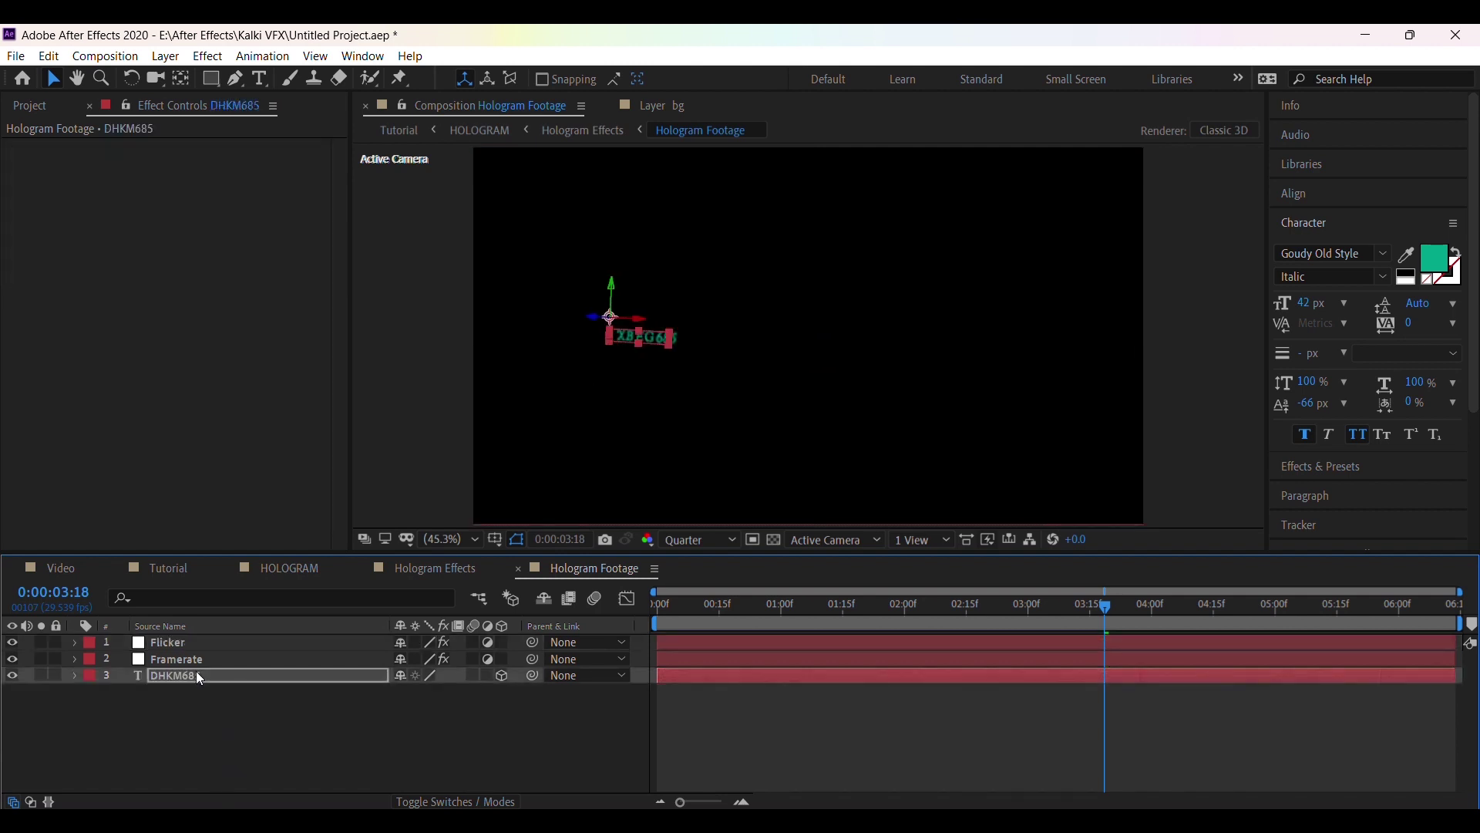
Step: Compare Tutorial with Hologram Footage, then preview Tutorial at 0:00:03:25
{"action": "left_click", "coordinate": [168, 571]}
{"action": "left_click", "coordinate": [593, 569]}
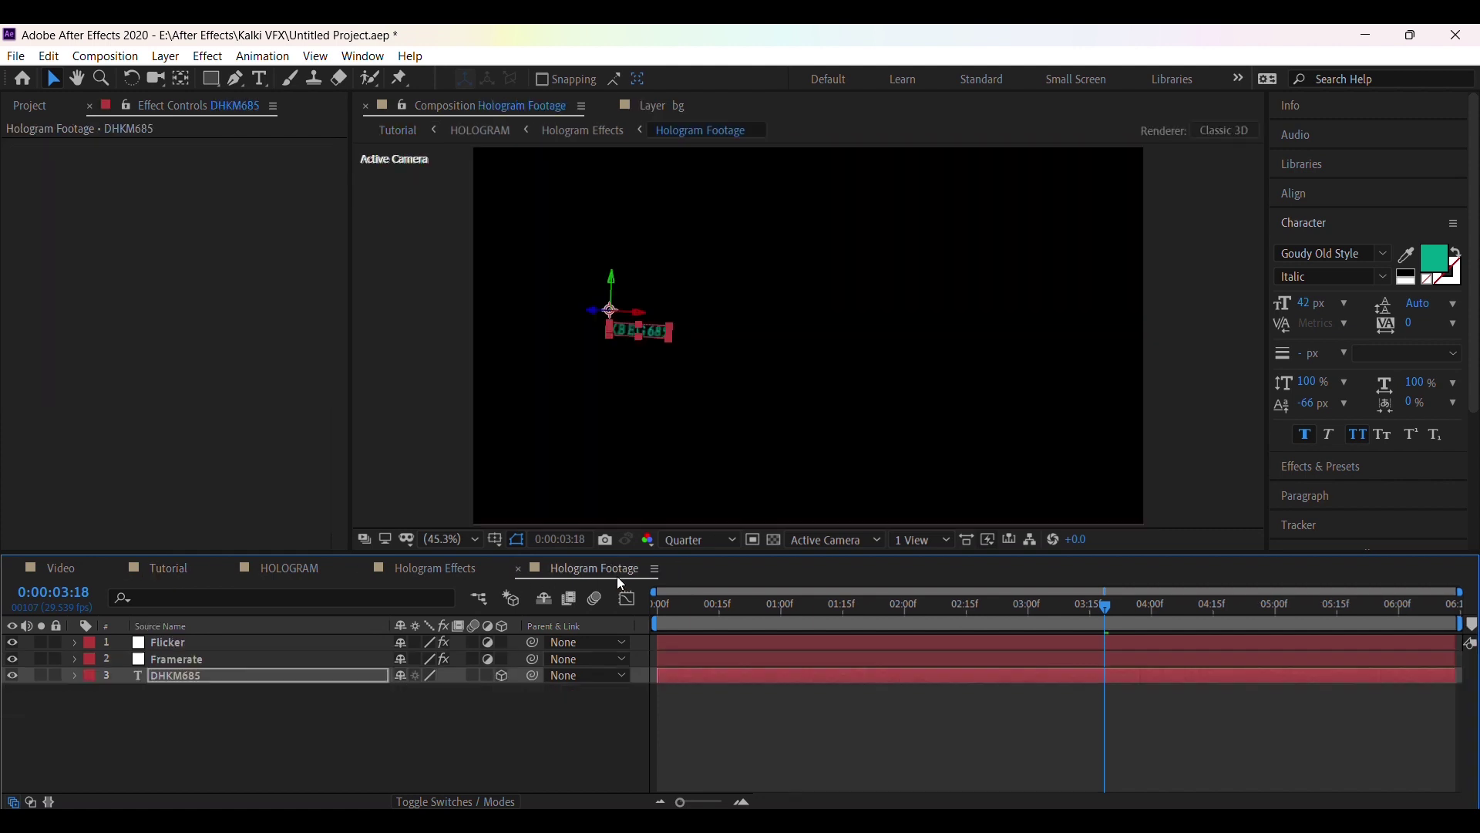
{"action": "left_click", "coordinate": [166, 569]}
{"action": "left_click", "coordinate": [1131, 613]}
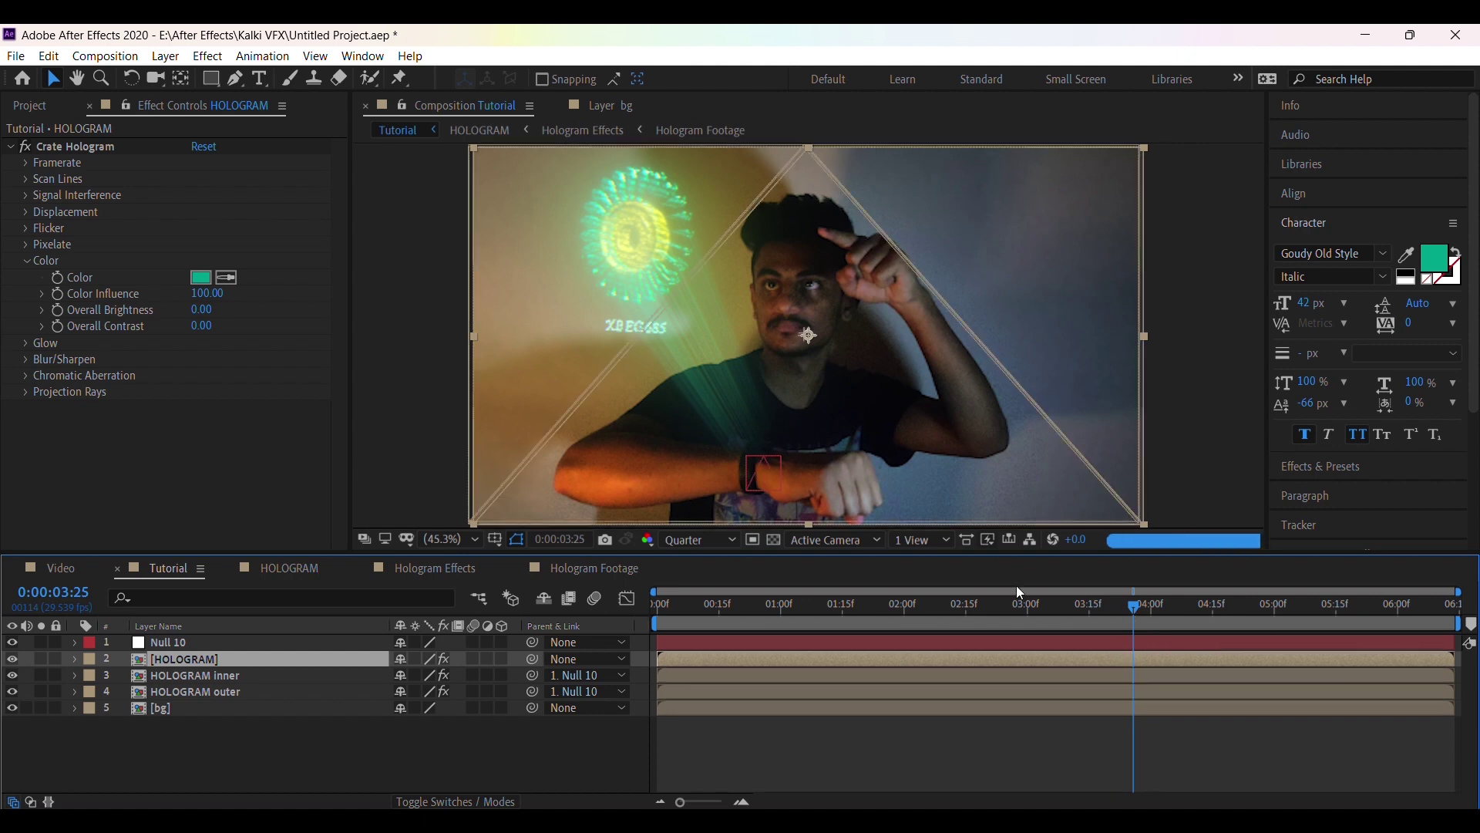
Step: Add a new text layer filled with several lines of random characters
{"action": "right_click", "coordinate": [219, 752]}
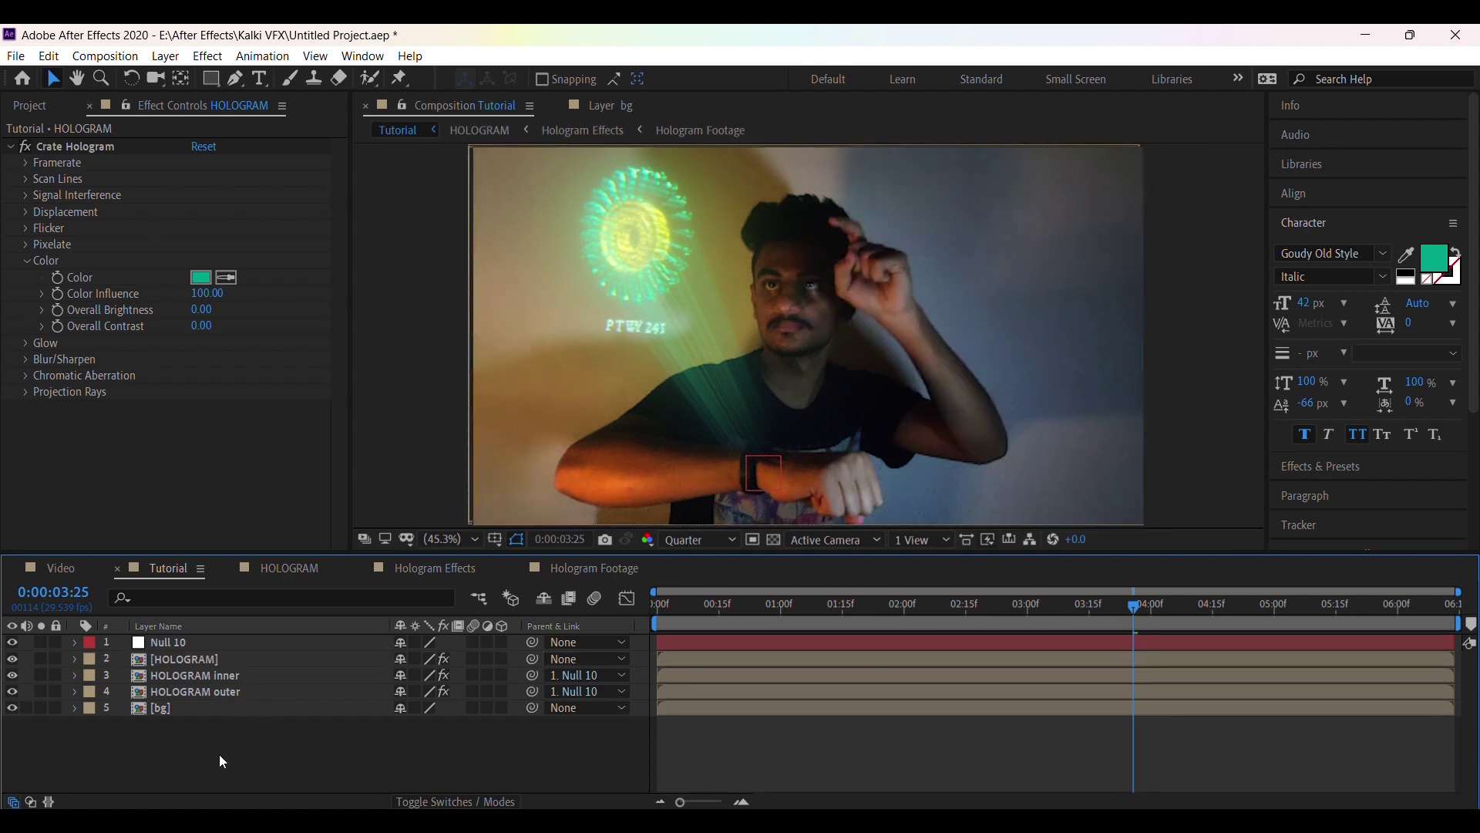
{"action": "mouse_move", "coordinate": [431, 537]}
{"action": "left_click", "coordinate": [498, 565]}
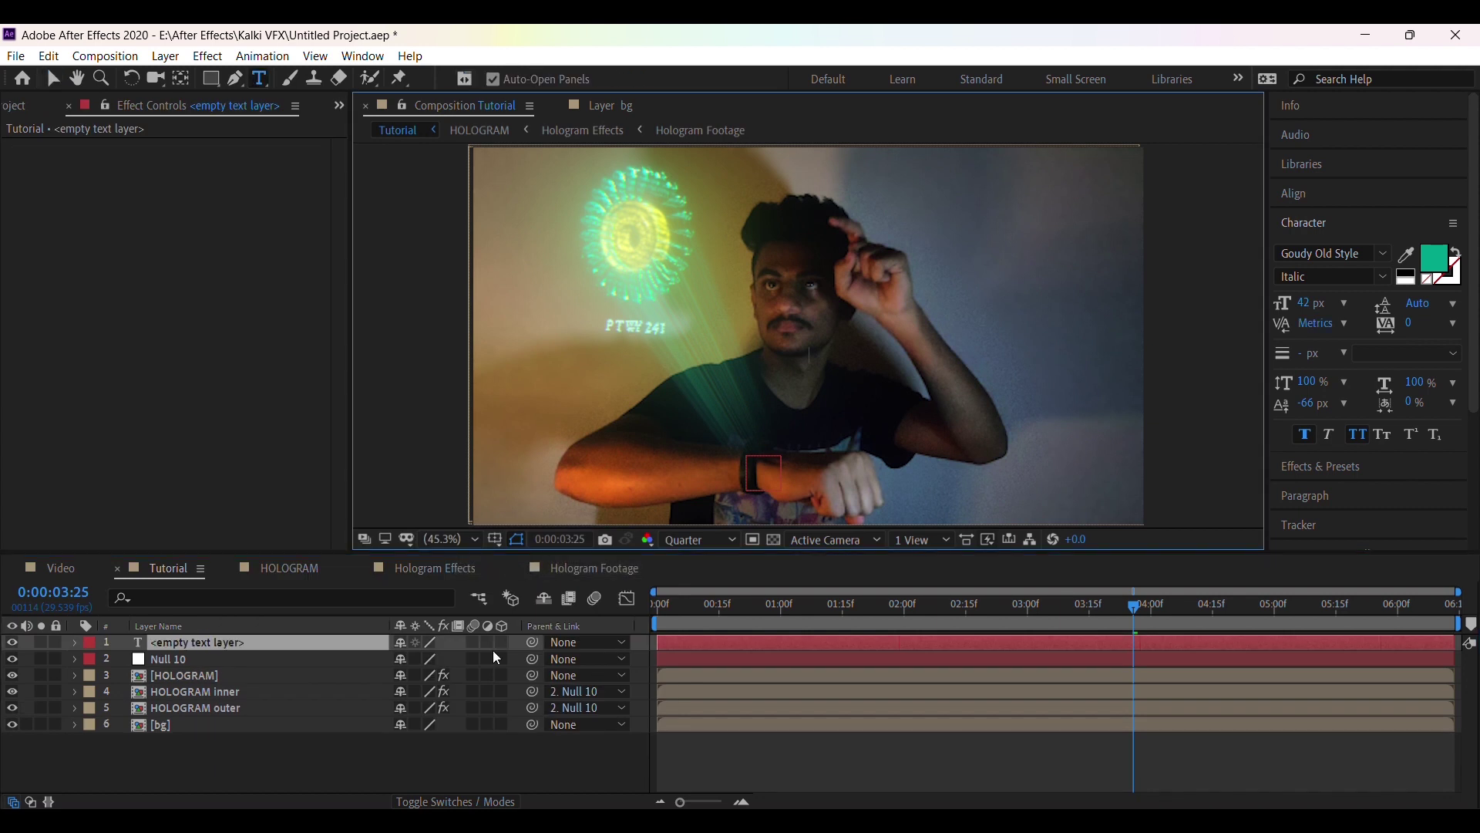
{"action": "type", "text": "hshshhss"}
{"action": "left_click", "coordinate": [857, 360]}
{"action": "type", "text": "m rvrrr r grrrrgrgr rgrfyh r5y66ht6 6666878u7u7 u7u67u7i8iu7j6gh 6u6u6uu 65u6u6u6u 6ju76u6rhrh 5hwuo"}
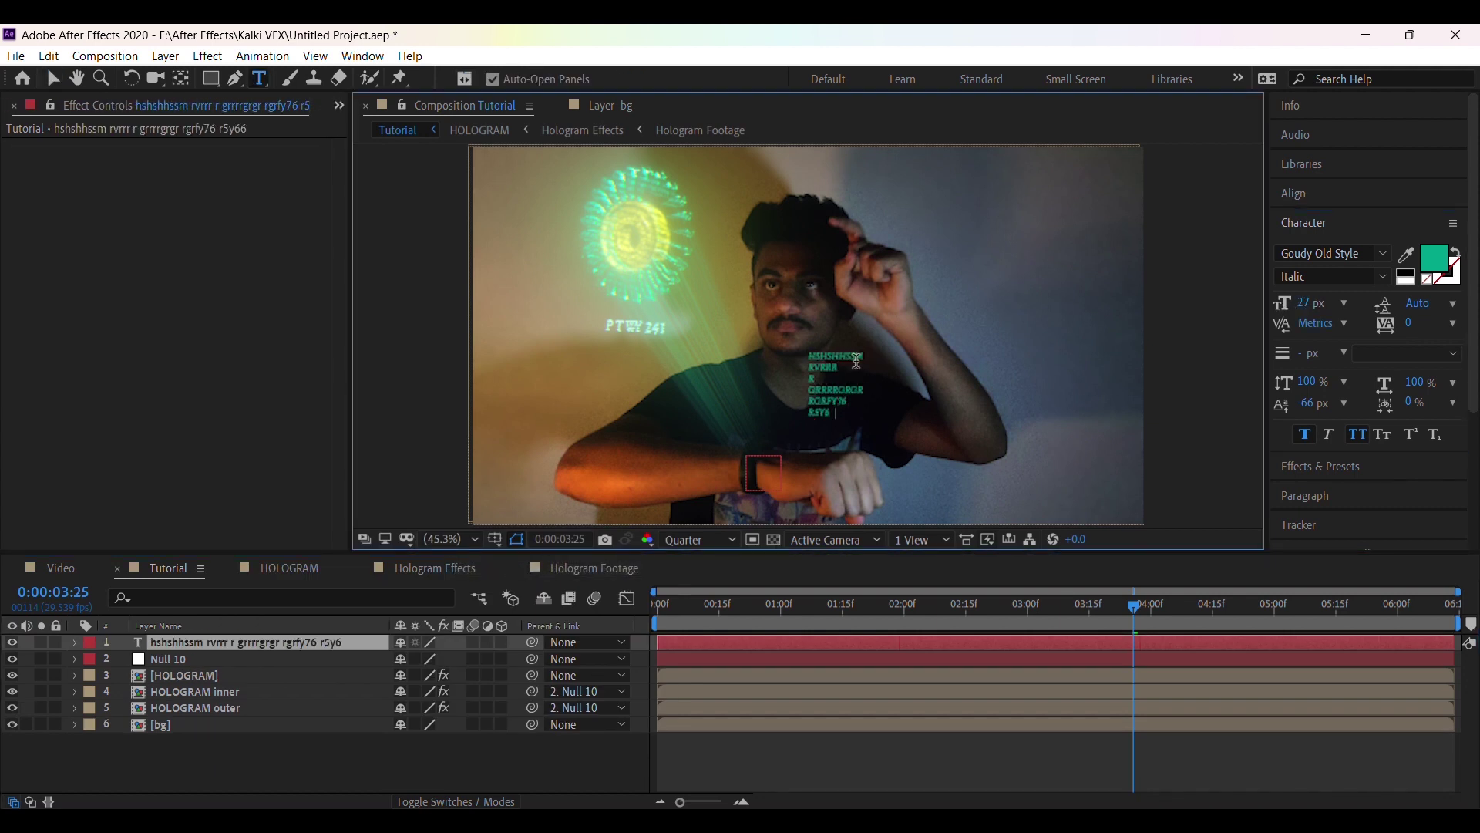
{"action": "type", "text": "lbdr thr4t6ueg etryregte thththt"}
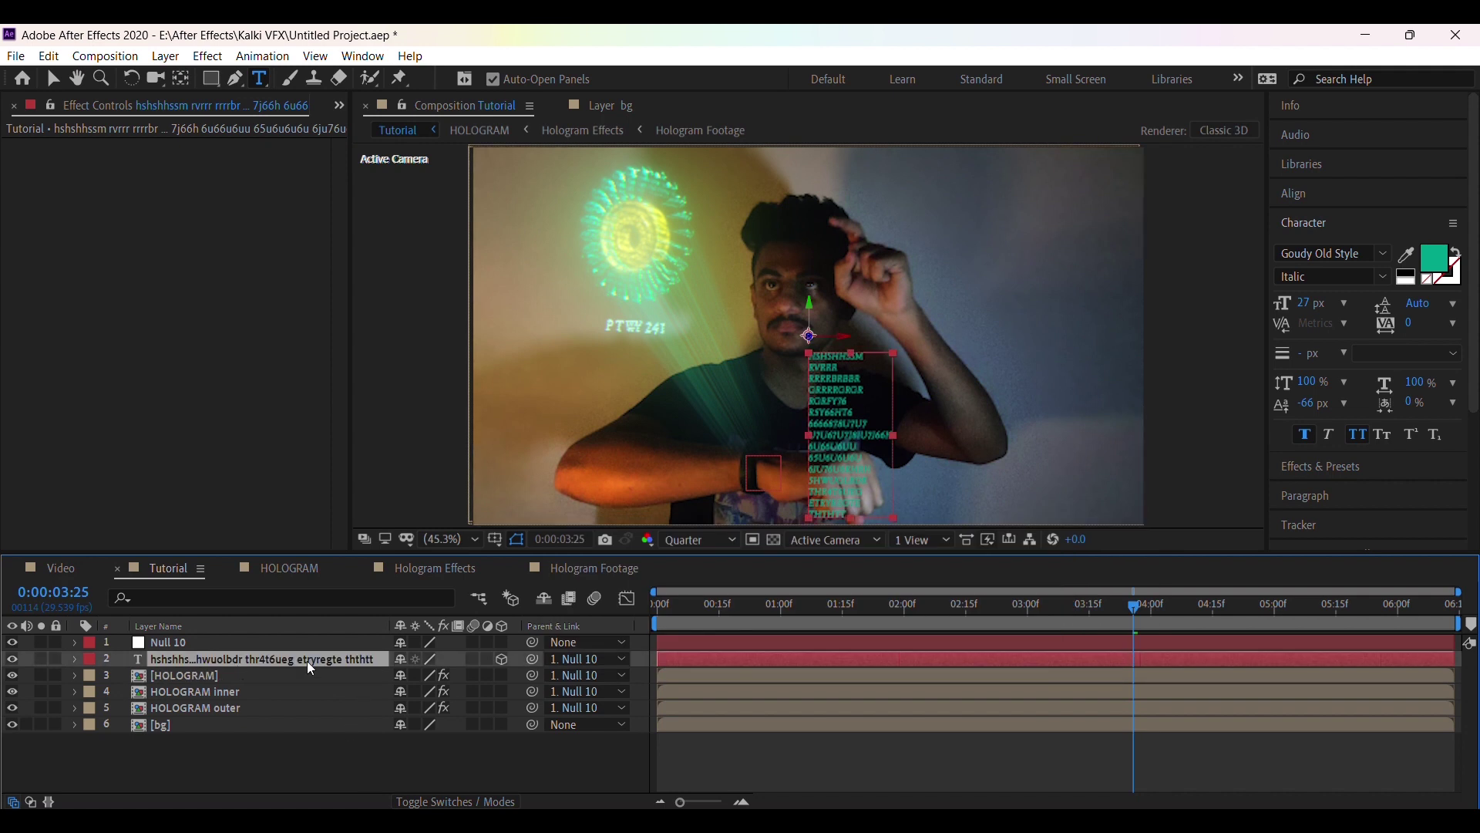
{"action": "key", "text": "v"}
{"action": "key", "text": "r"}
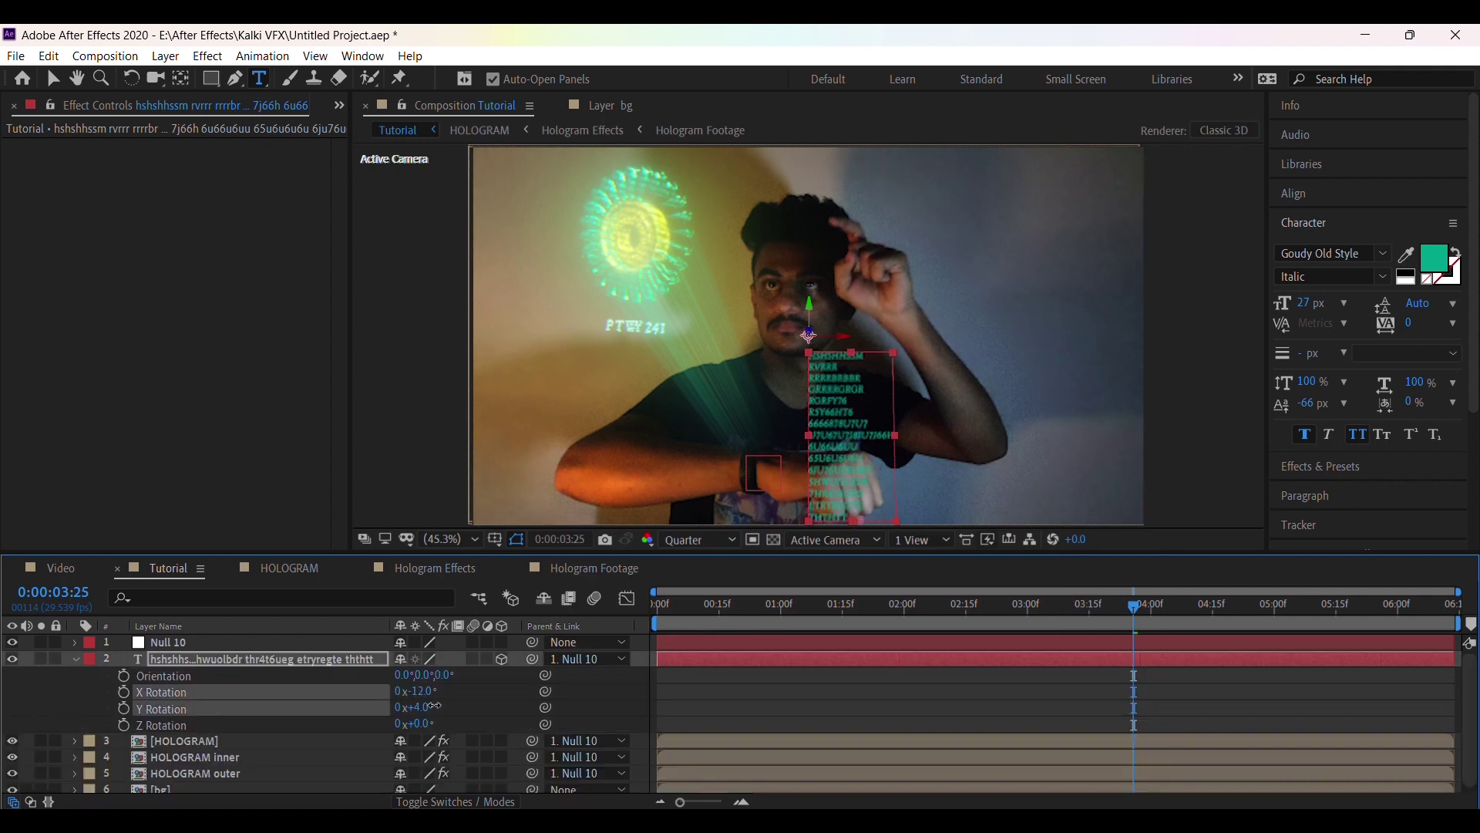
{"action": "key", "text": "r"}
{"action": "key", "text": "r"}
{"action": "key", "text": "r"}
Step: Run the Hologram script on the character column and set its colour to green
{"action": "left_click", "coordinate": [17, 56]}
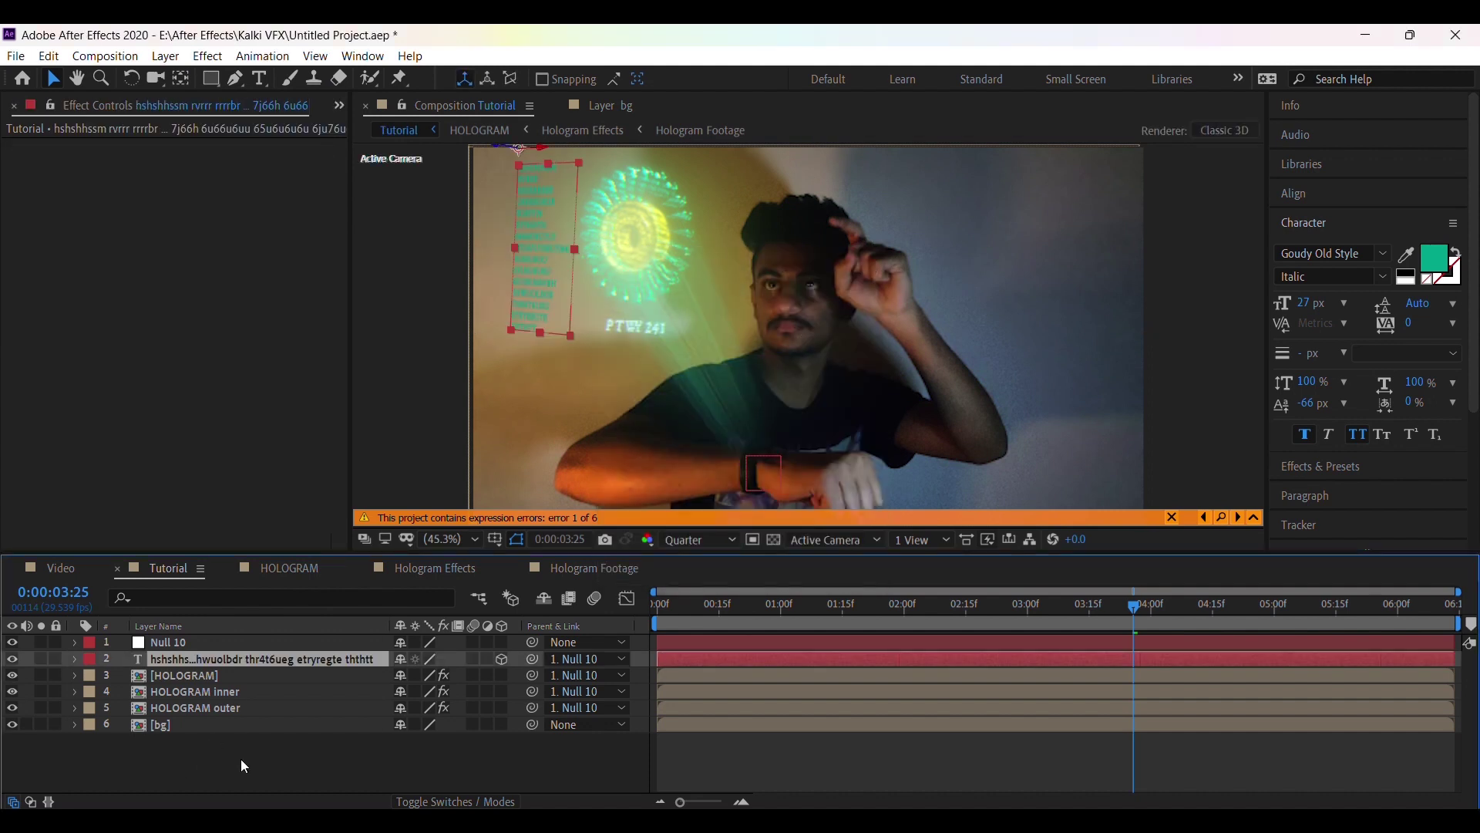
{"action": "key", "text": "Return"}
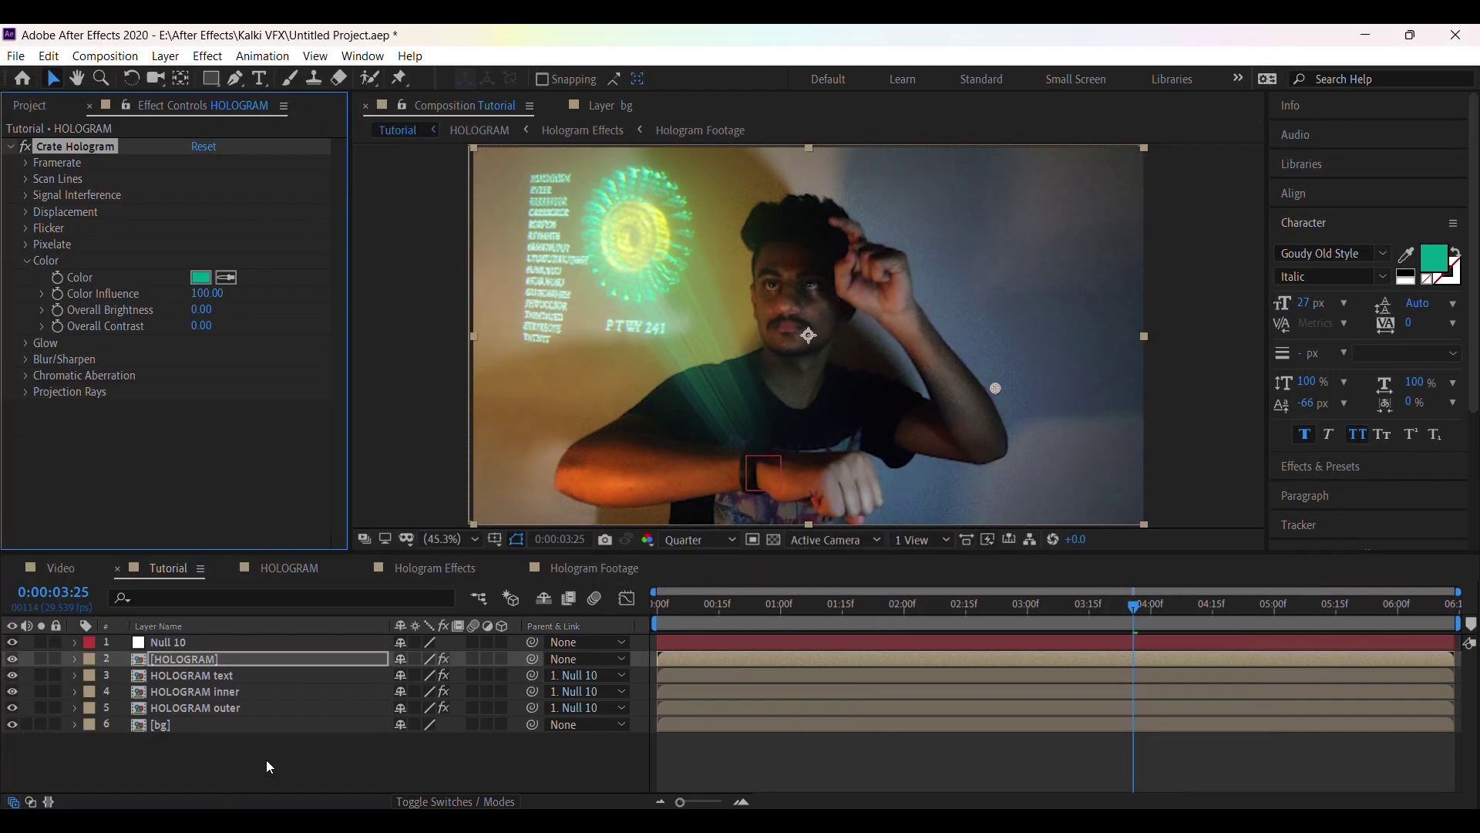
{"action": "left_click", "coordinate": [247, 780]}
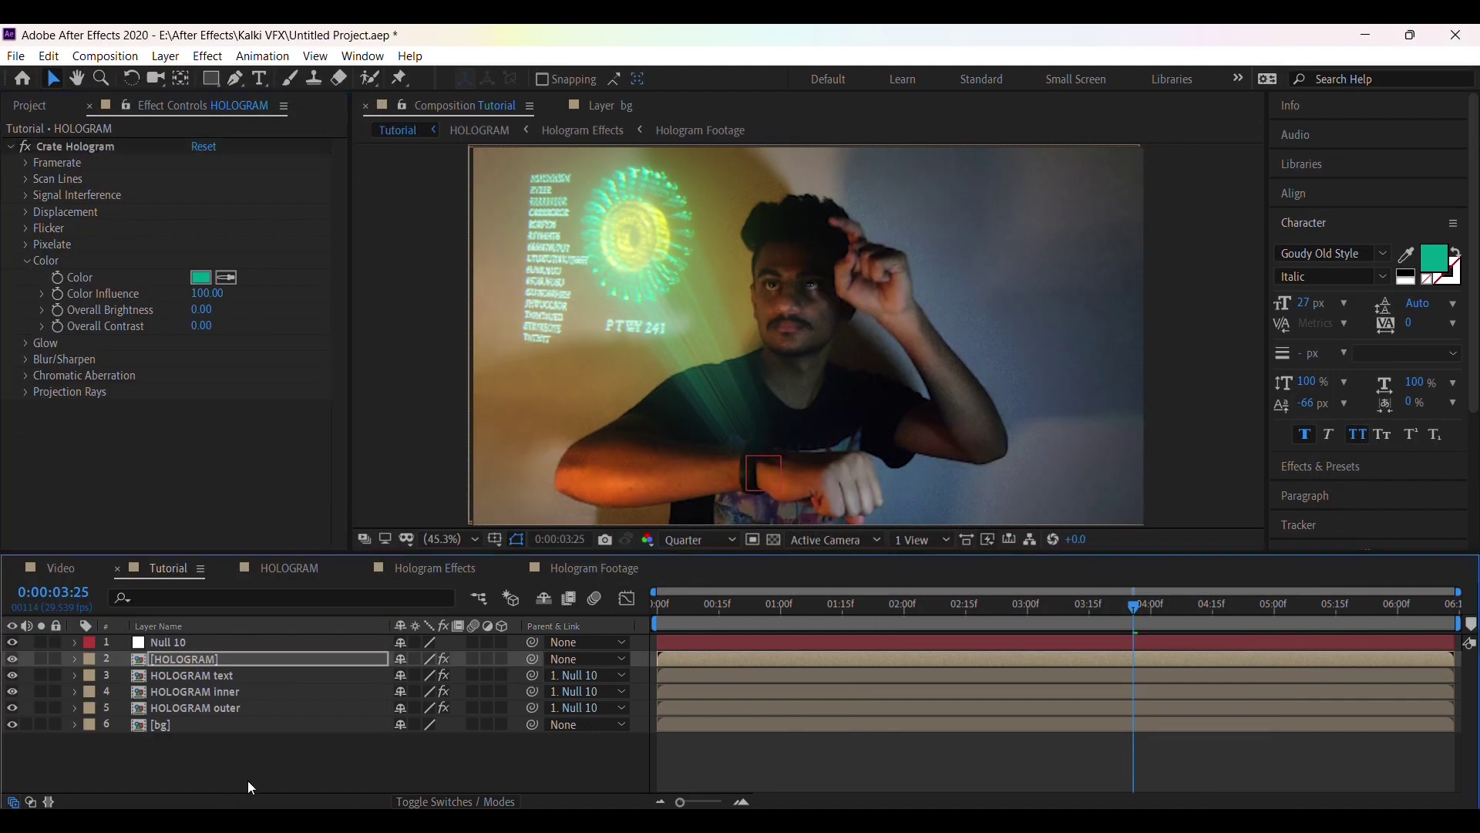
{"action": "left_click", "coordinate": [584, 575]}
{"action": "left_click", "coordinate": [251, 675]}
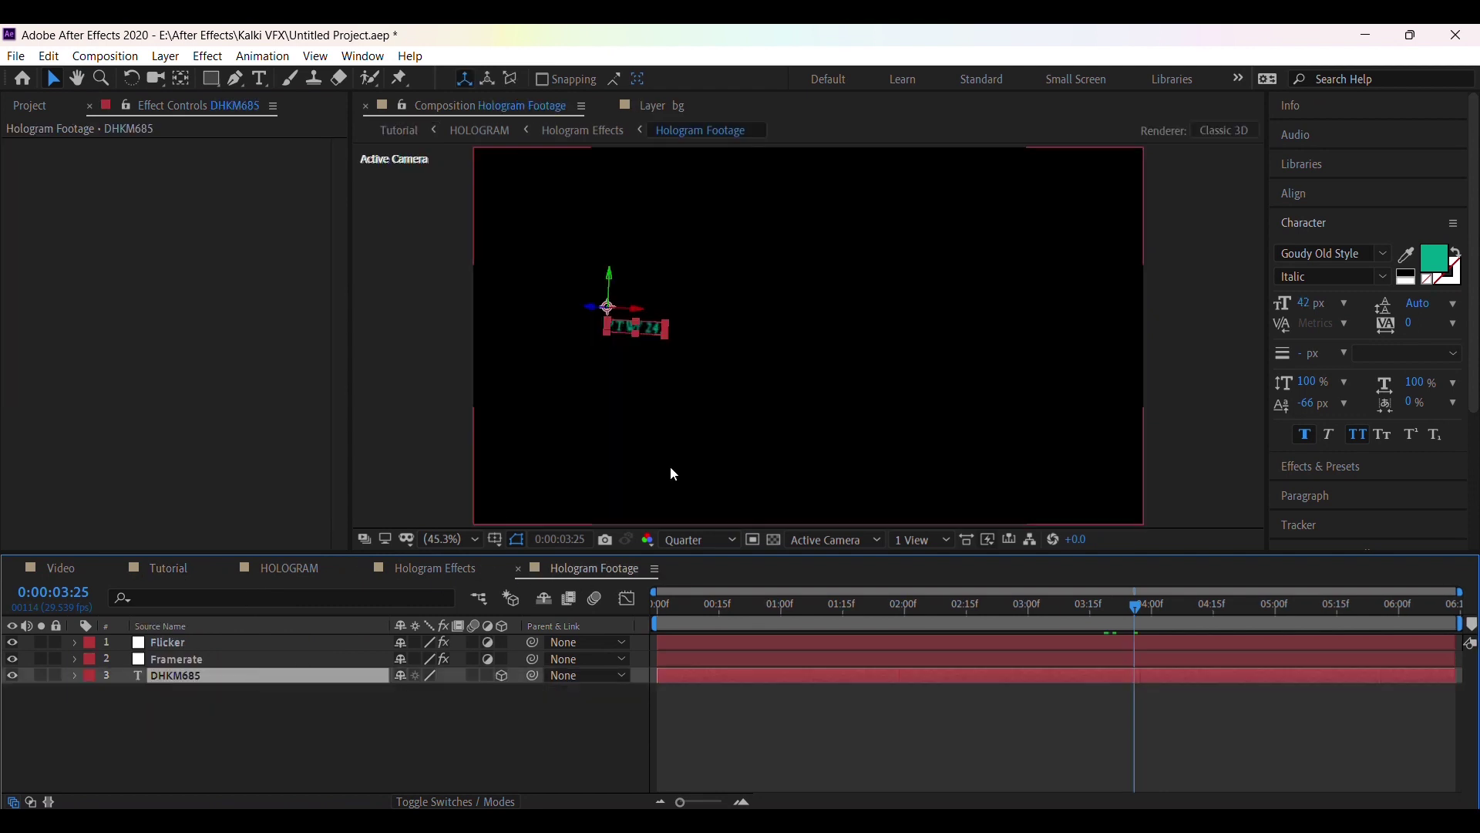
Step: Apply Gaussian Blur to the character column text layer with Blurriness 10.9
{"action": "left_click", "coordinate": [1336, 469]}
{"action": "left_click", "coordinate": [1286, 273]}
{"action": "type", "text": "gau"}
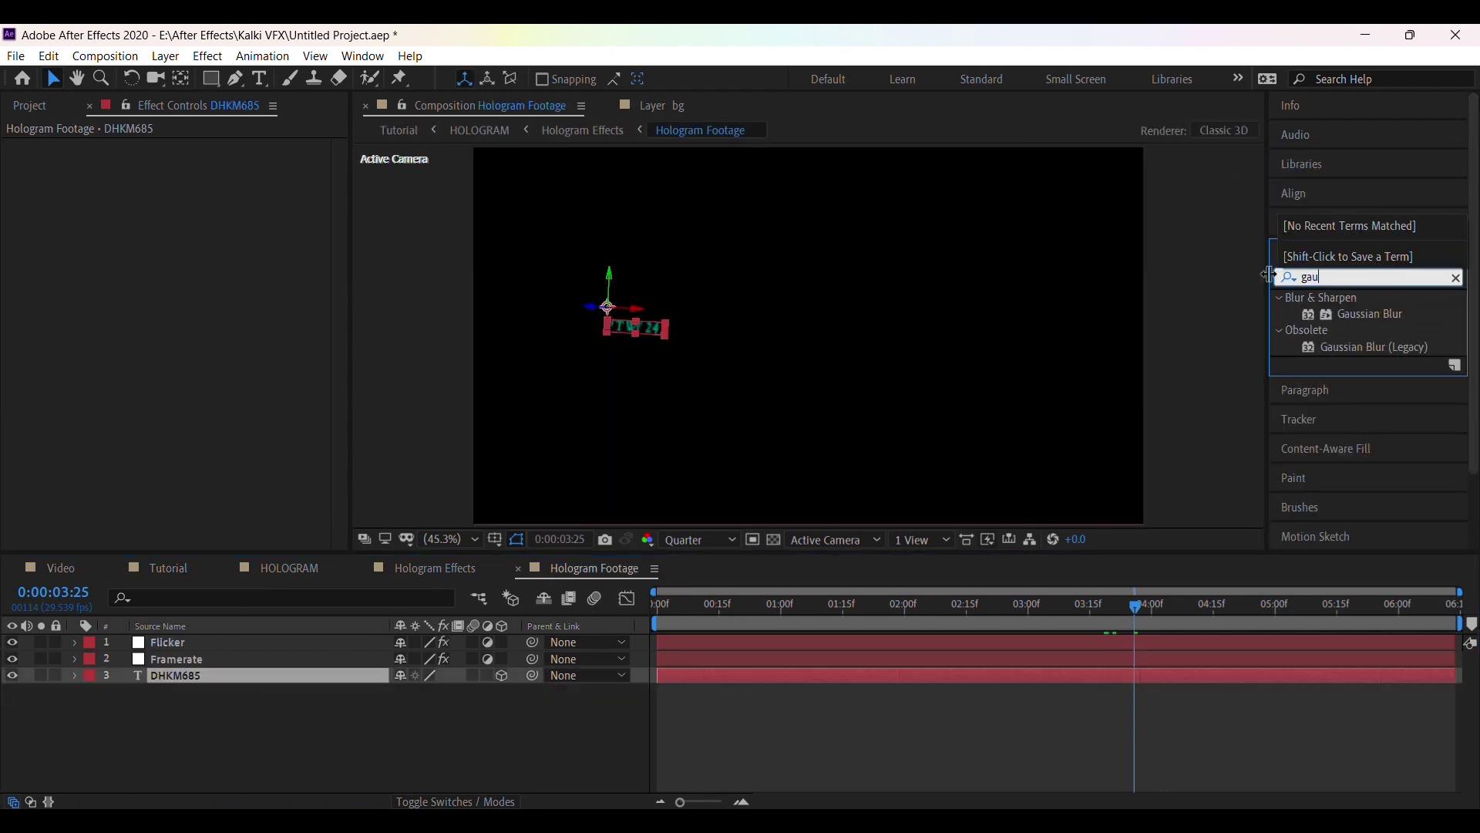
{"action": "left_click_drag", "start_coordinate": [1382, 313], "coordinate": [207, 674]}
{"action": "left_click_drag", "start_coordinate": [202, 171], "coordinate": [404, 185]}
Step: Switch between Tutorial and Hologram Footage to compare the blurred column
{"action": "left_click", "coordinate": [176, 569]}
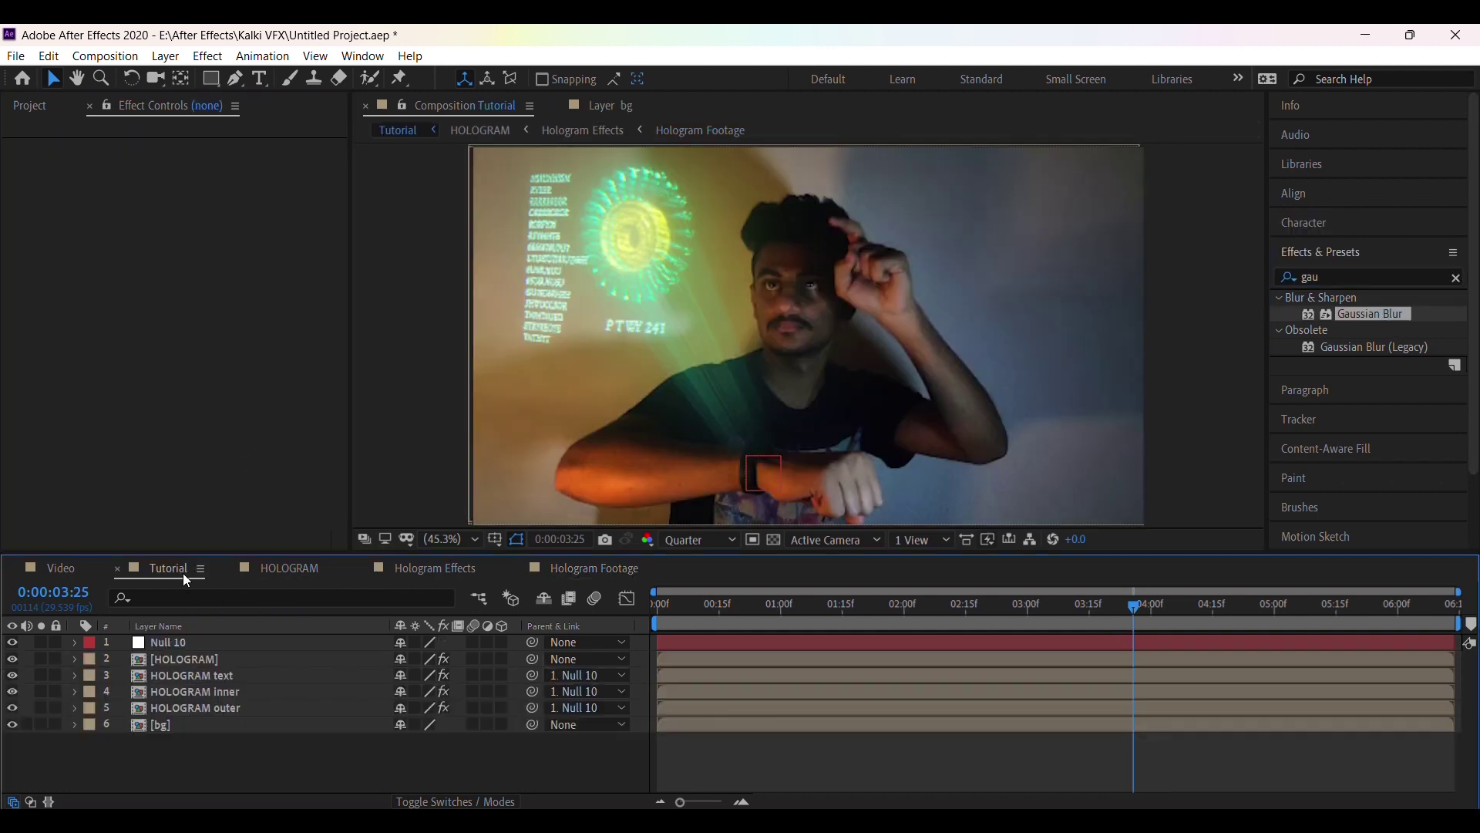
{"action": "left_click", "coordinate": [636, 574]}
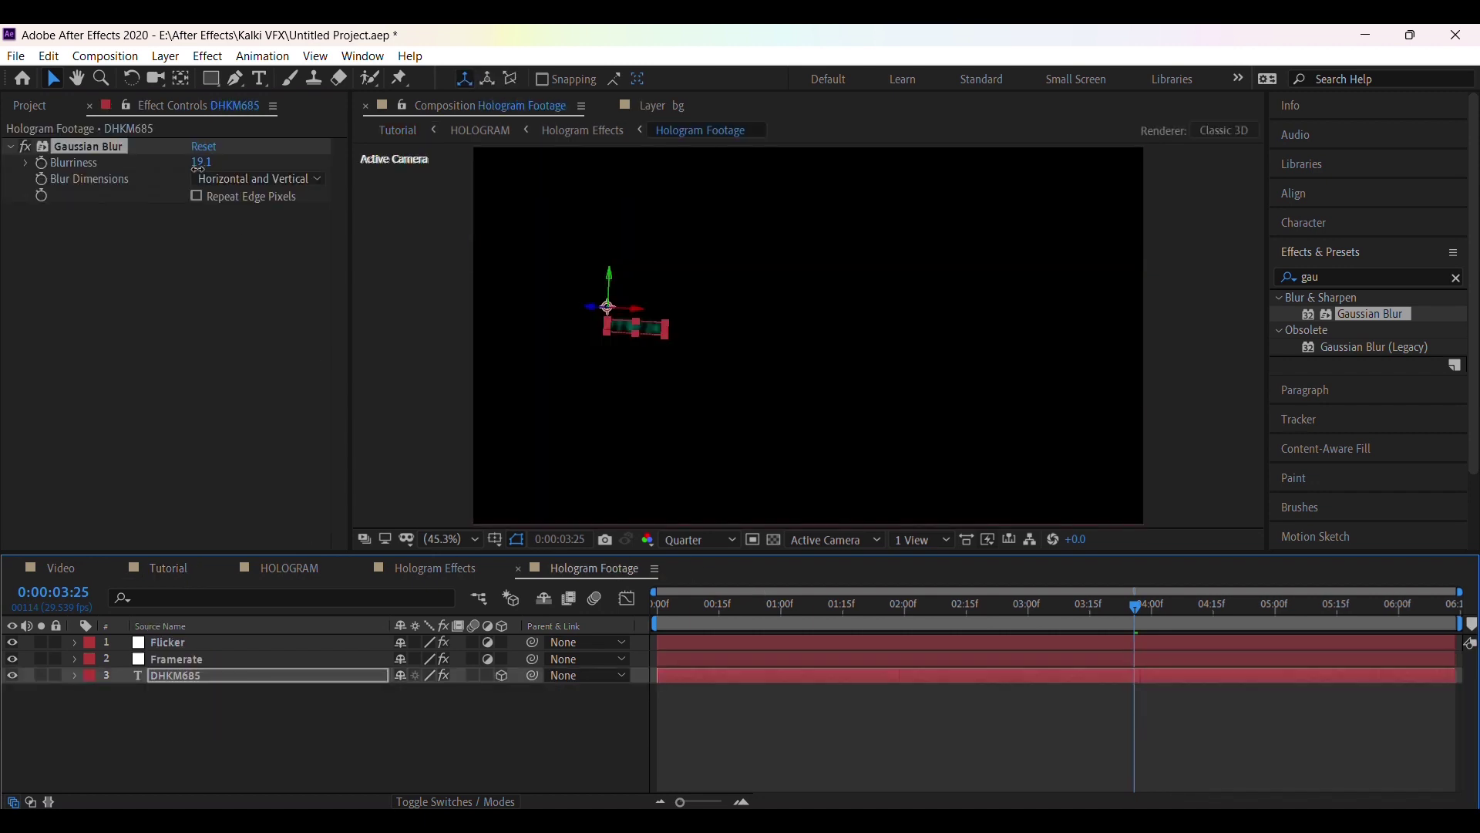
{"action": "left_click", "coordinate": [154, 569]}
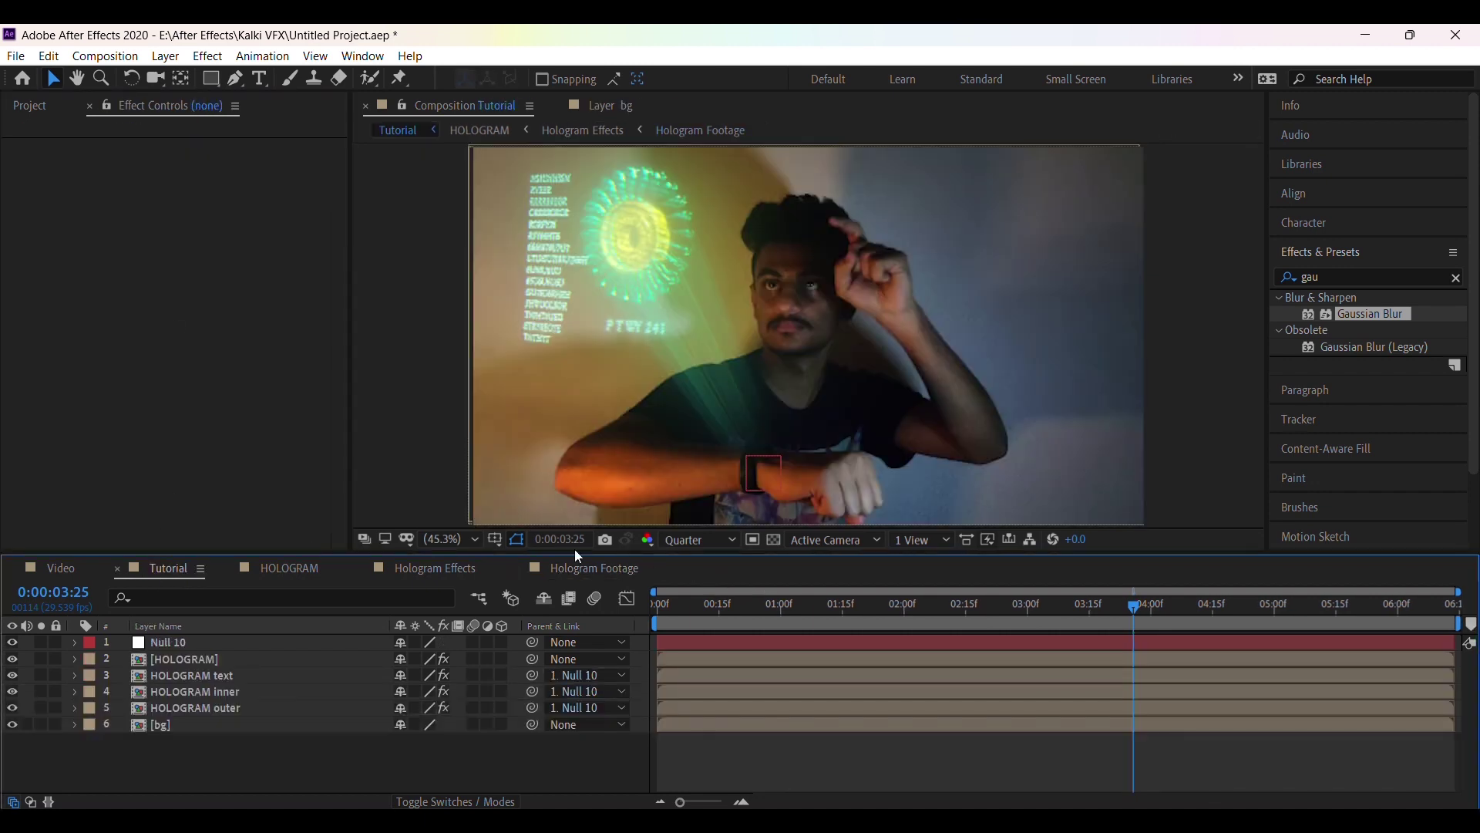
{"action": "left_click", "coordinate": [594, 569]}
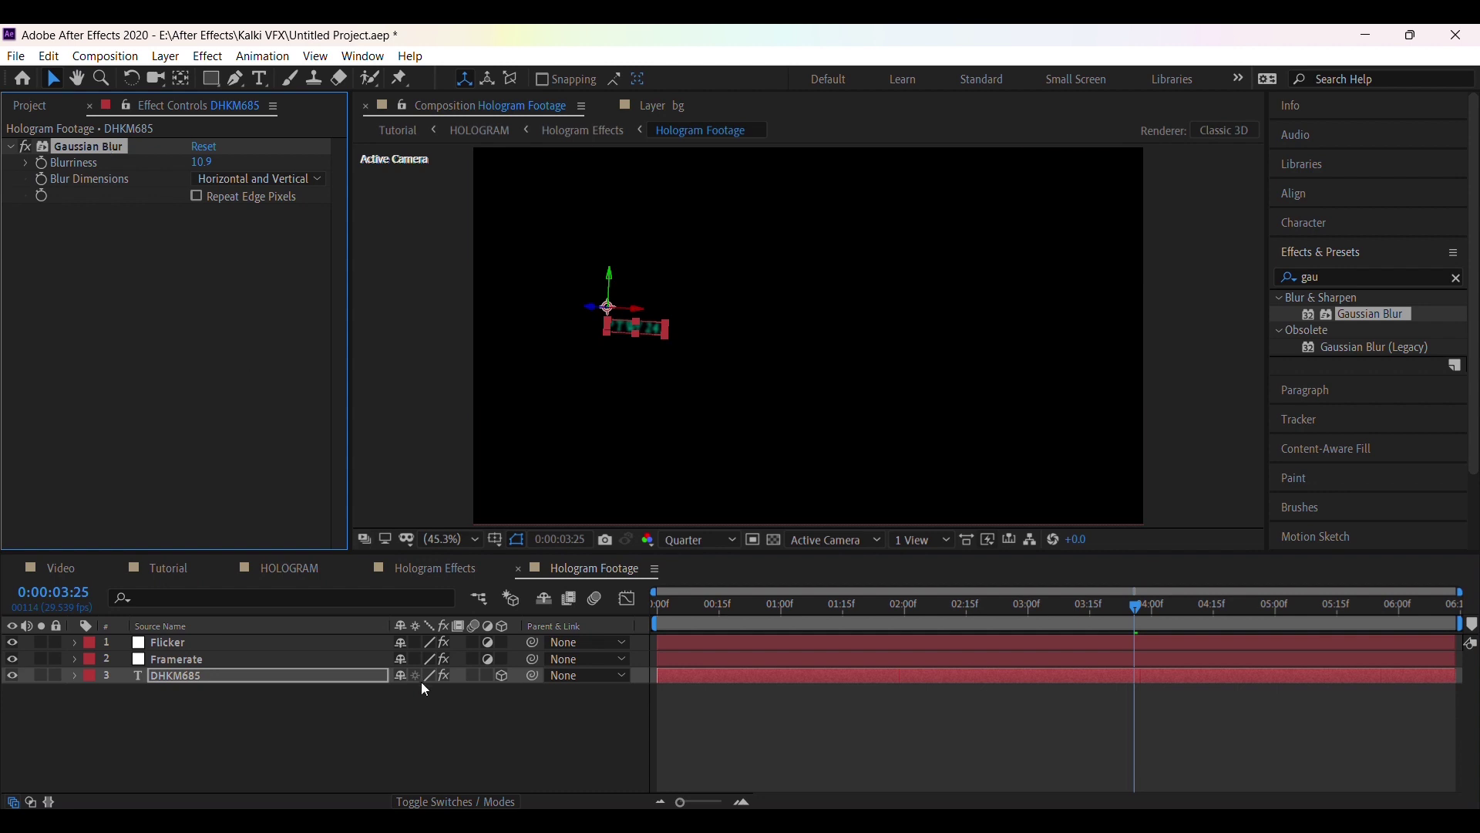
{"action": "left_click", "coordinate": [166, 569]}
Step: Drill from Tutorial through the nested hologram comps to the column text's blur settings
{"action": "double_click", "coordinate": [202, 660]}
{"action": "double_click", "coordinate": [188, 730]}
{"action": "double_click", "coordinate": [189, 771]}
{"action": "left_click", "coordinate": [185, 676]}
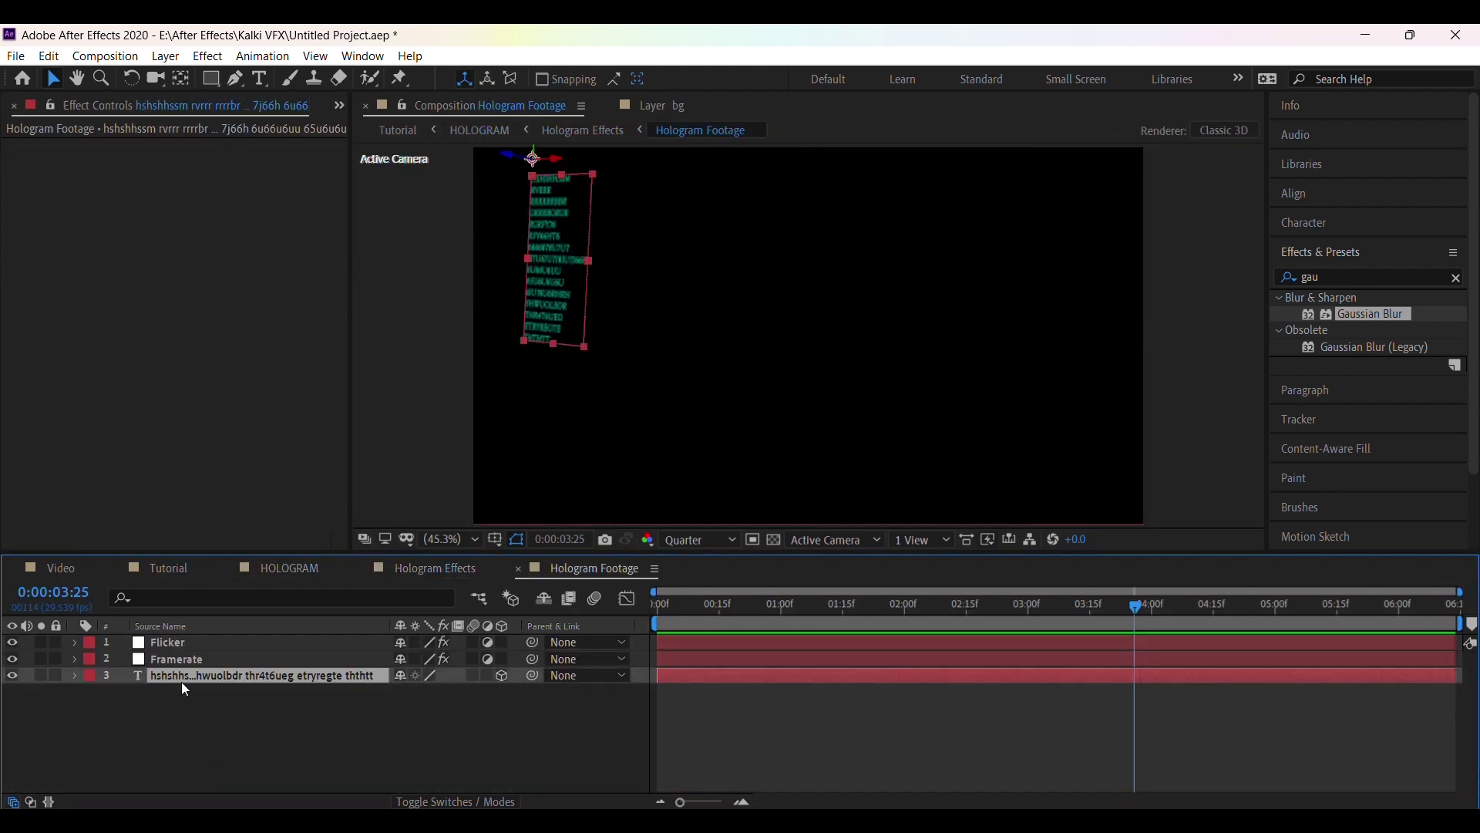
{"action": "left_click", "coordinate": [153, 219]}
{"action": "left_click", "coordinate": [294, 678]}
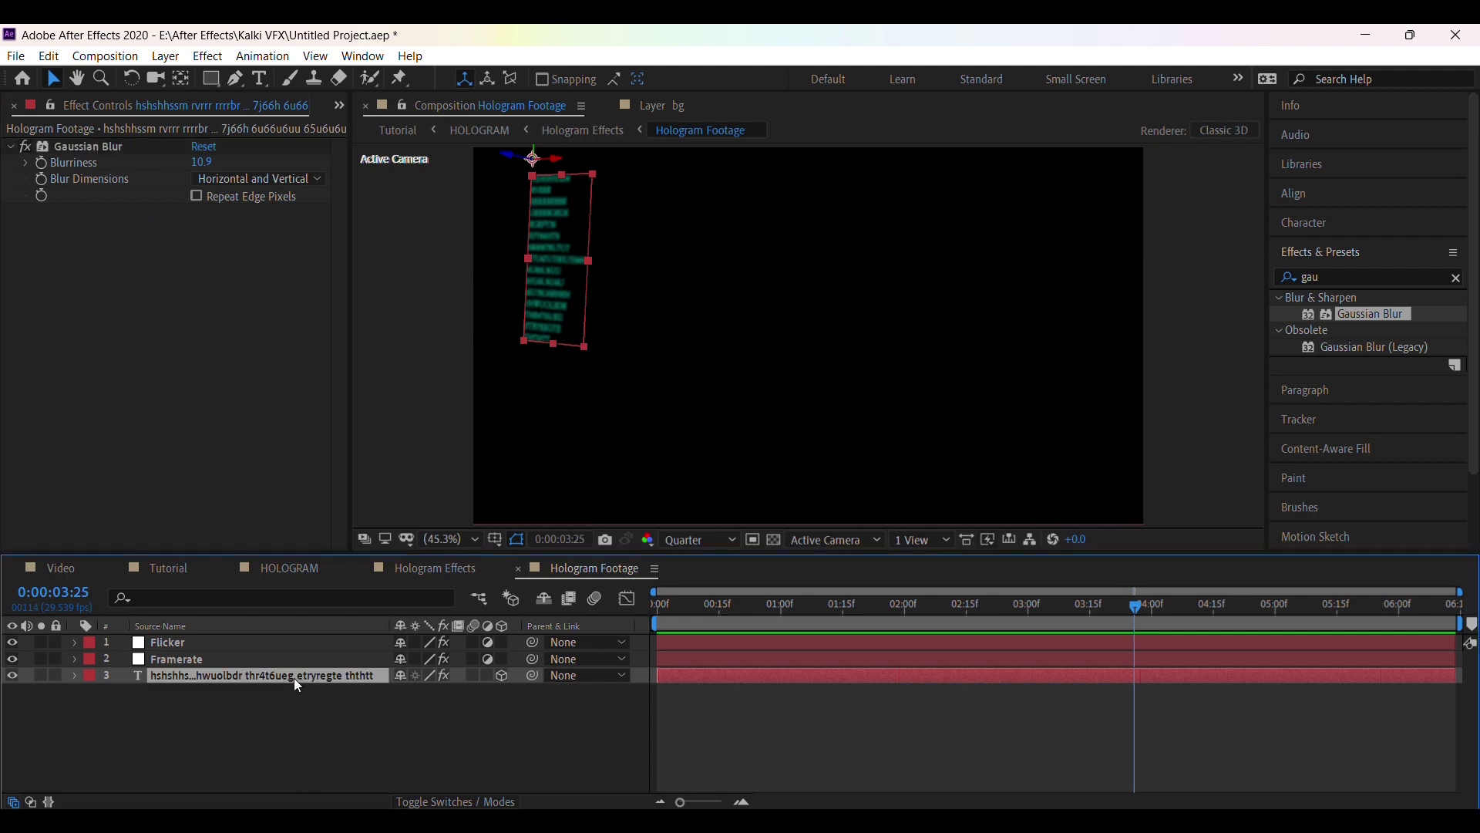
Step: Recheck the blur across both comps and preview Tutorial at 0:00:05:03
{"action": "left_click", "coordinate": [168, 562]}
{"action": "left_click", "coordinate": [624, 566]}
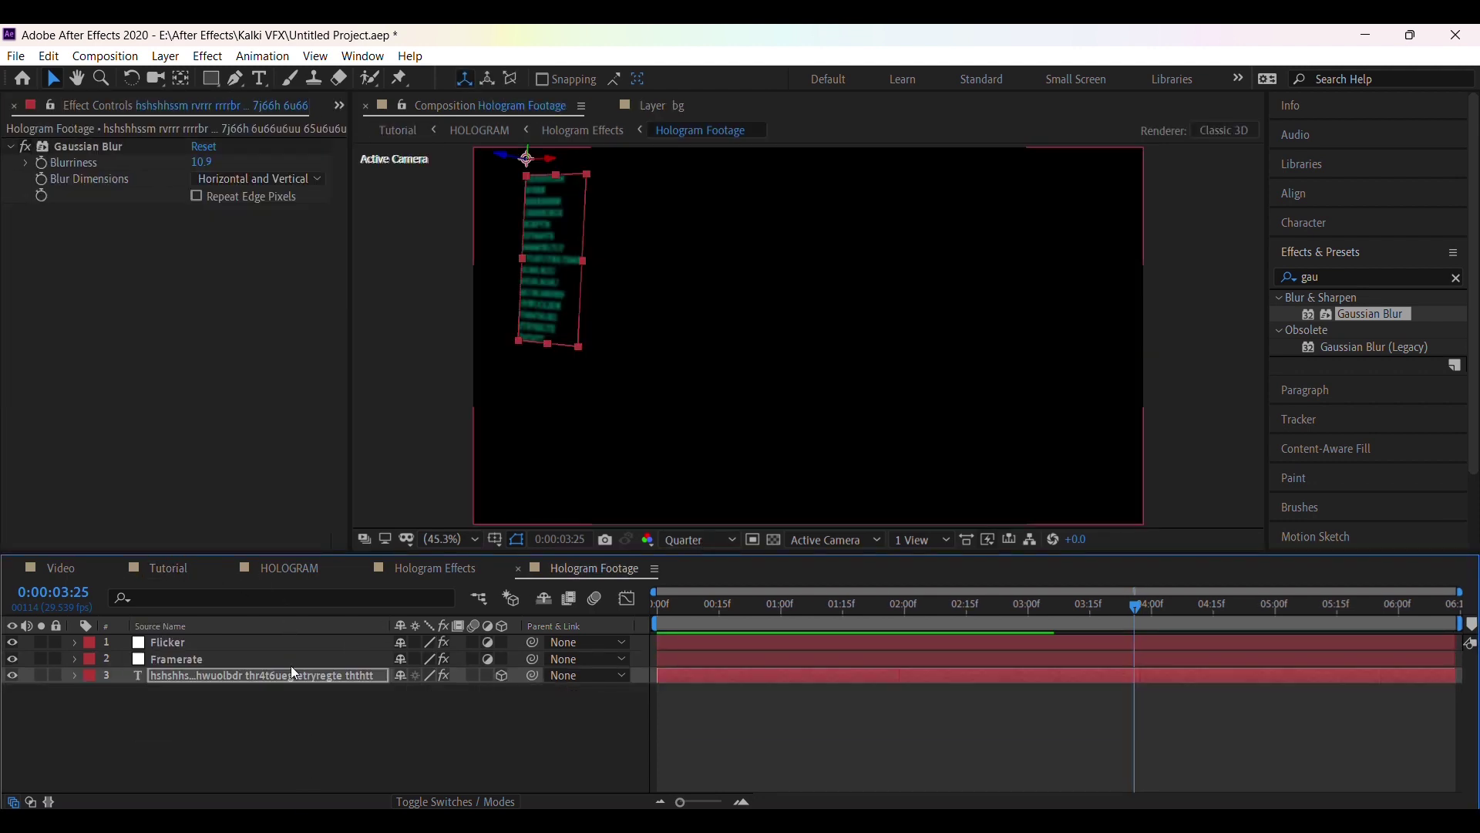
{"action": "left_click", "coordinate": [166, 568]}
{"action": "left_click", "coordinate": [595, 567]}
{"action": "left_click", "coordinate": [169, 566]}
{"action": "left_click", "coordinate": [1289, 617]}
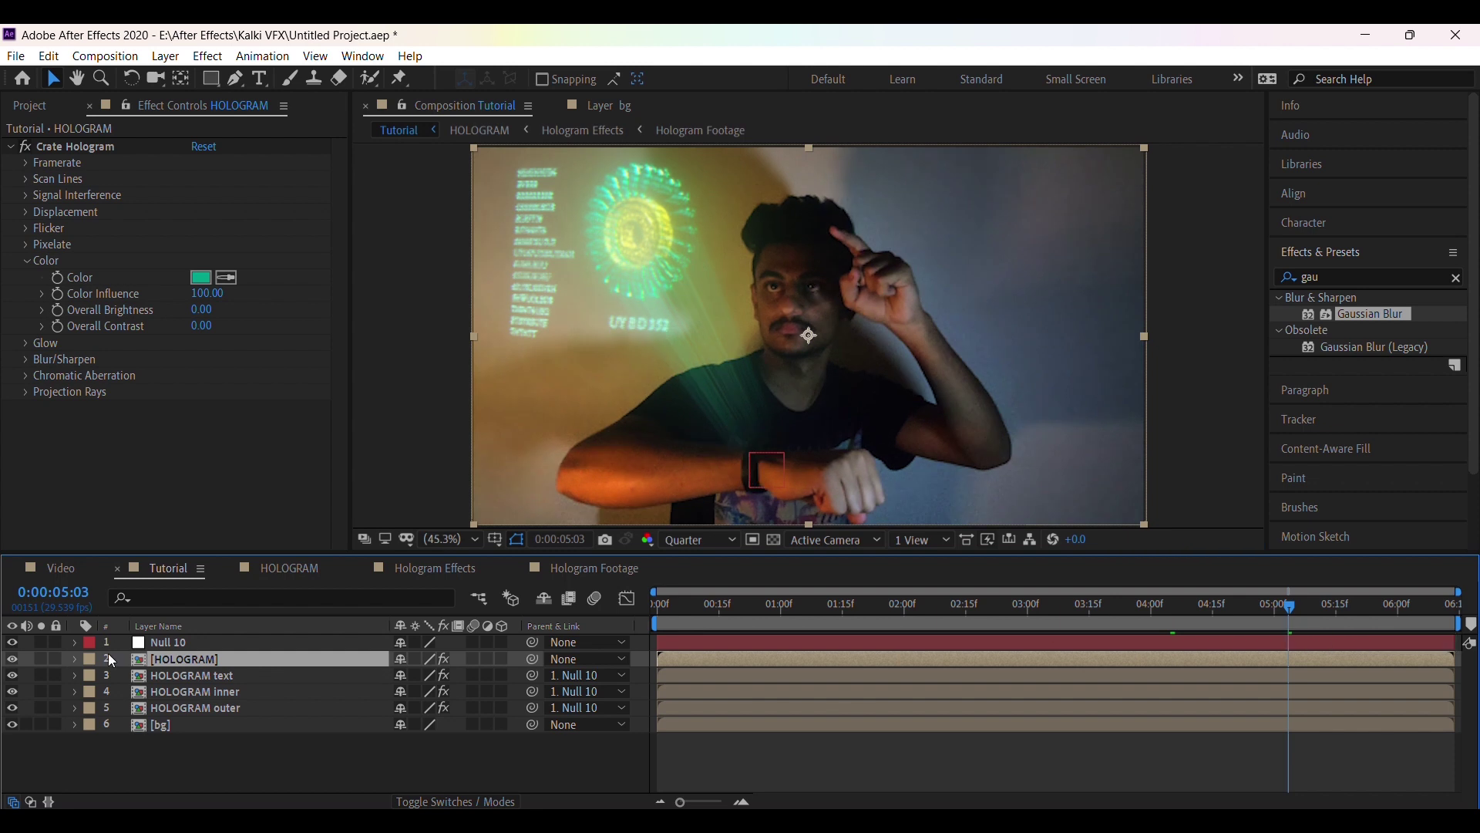
Step: In Hologram Footage, add a Character Offset animator to the column with expression wiggle(3,40)
{"action": "left_click", "coordinate": [604, 568]}
{"action": "left_click", "coordinate": [75, 675]}
{"action": "left_click", "coordinate": [513, 692]}
{"action": "left_click", "coordinate": [555, 624]}
{"action": "left_click", "coordinate": [140, 721], "text": "alt"}
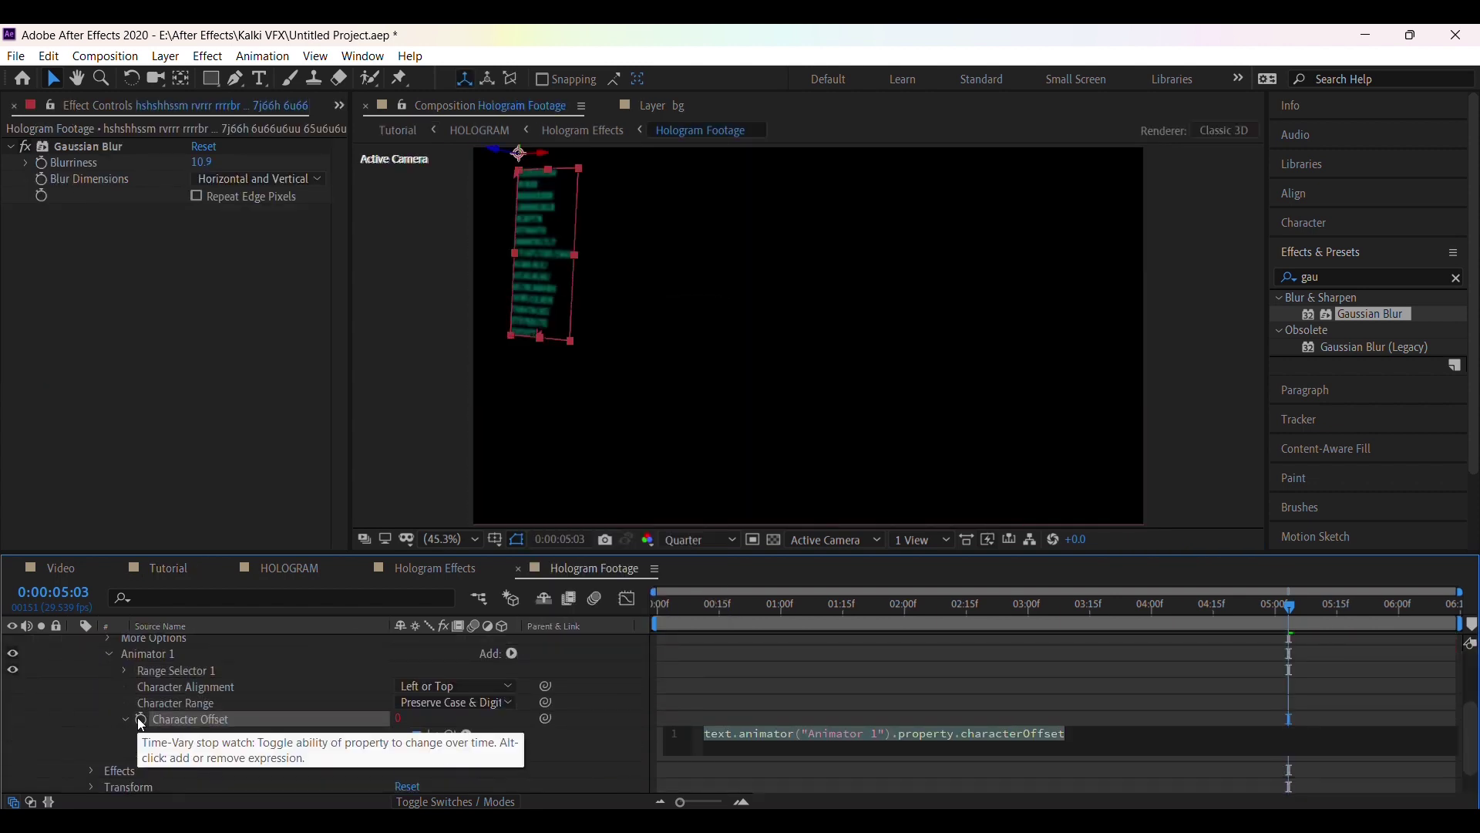
{"action": "type", "text": "wiggle()"}
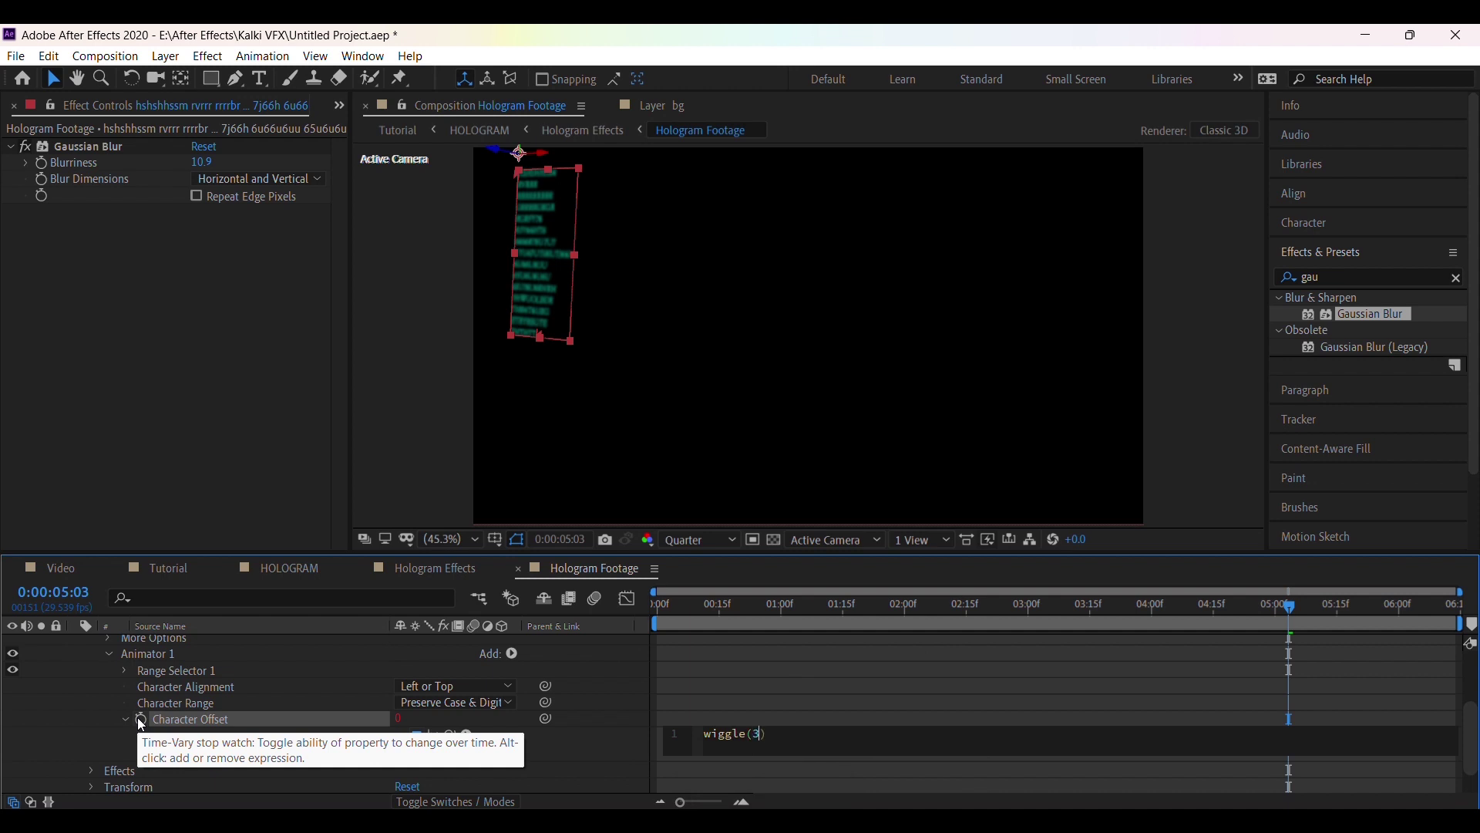
{"action": "type", "text": "3,40"}
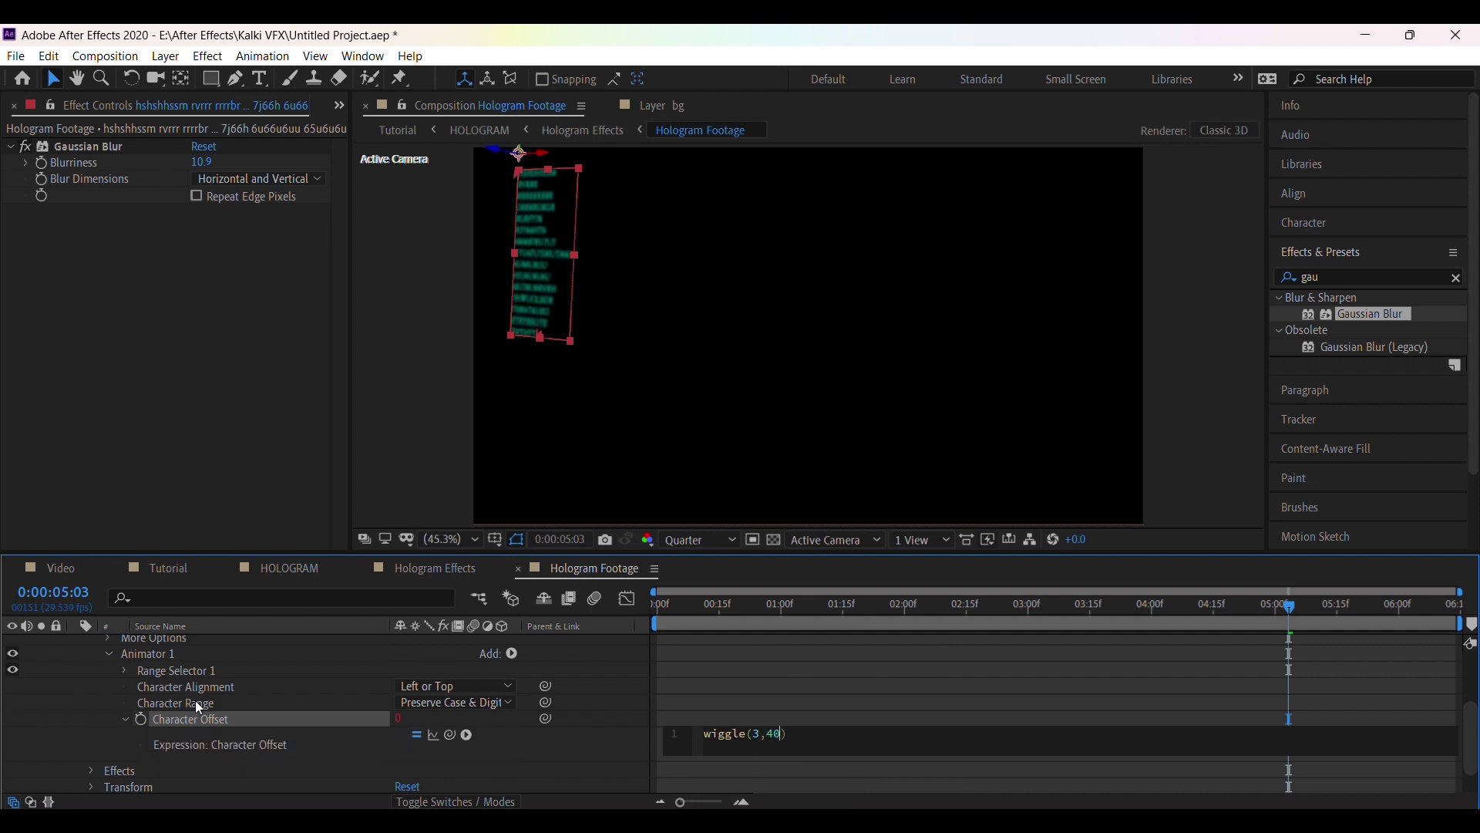
{"action": "left_click", "coordinate": [1038, 686]}
Step: Scrub to 0:00:06:00 to check the scrambling characters, then review in Tutorial
{"action": "left_click_drag", "start_coordinate": [1051, 618], "coordinate": [1403, 621]}
{"action": "scroll", "coordinate": [212, 676], "scroll_direction": "up", "scroll_amount": 3}
{"action": "left_click", "coordinate": [213, 676]}
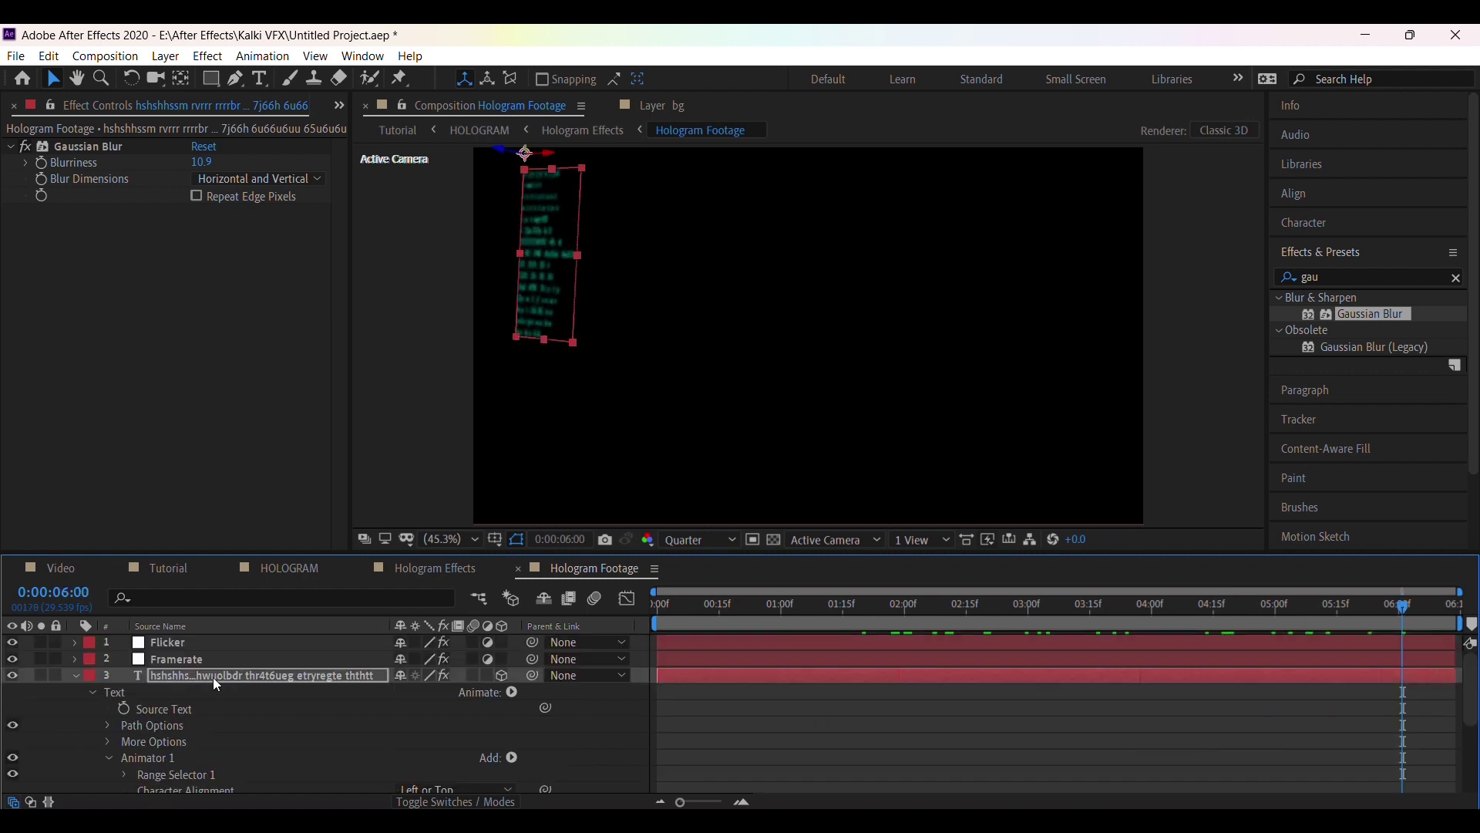
{"action": "left_click", "coordinate": [178, 574]}
{"action": "left_click", "coordinate": [264, 769]}
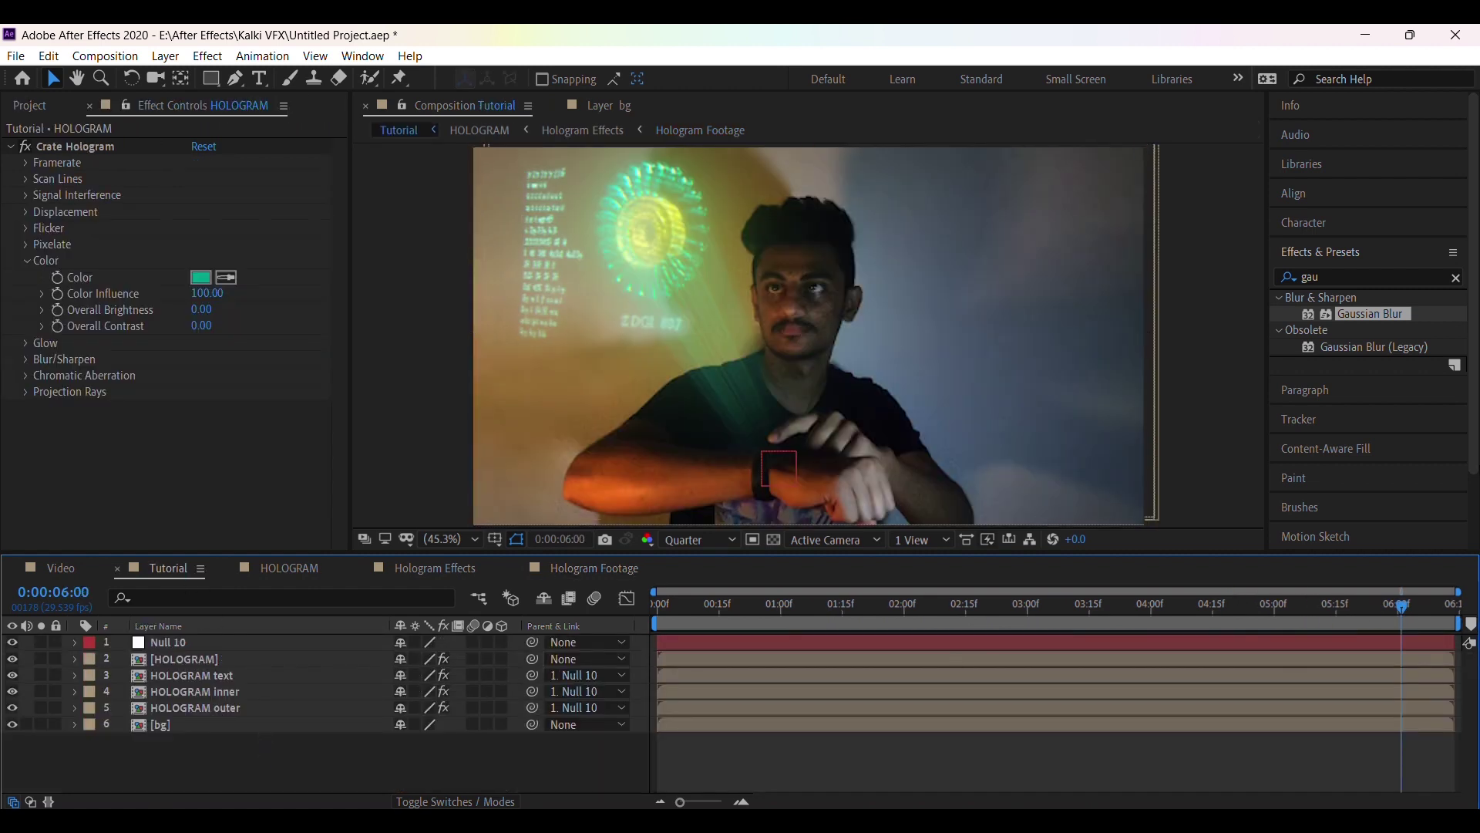